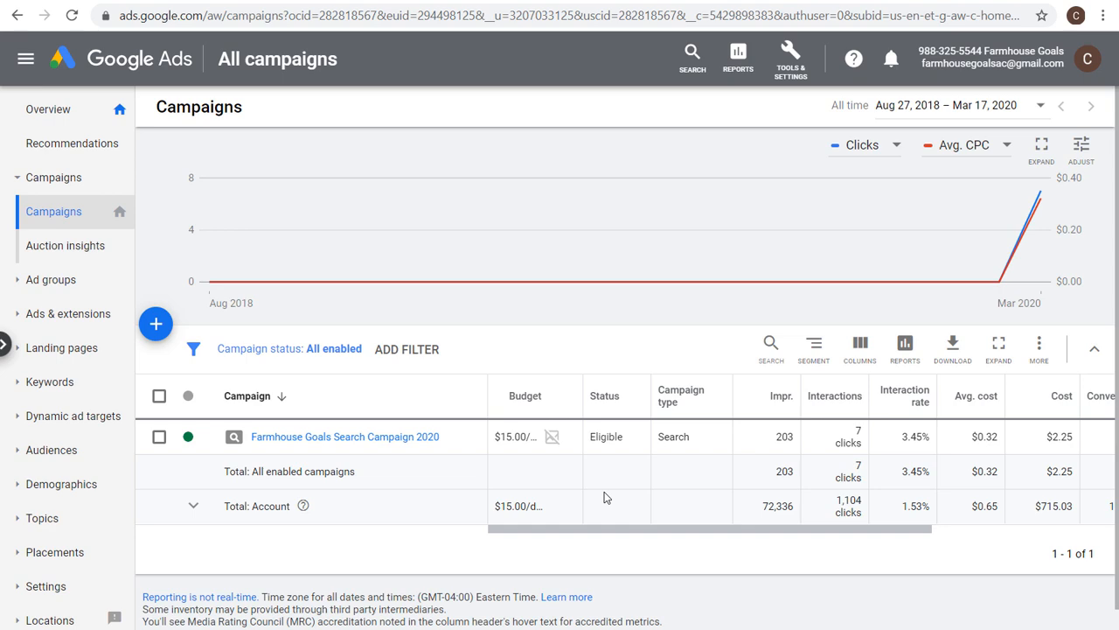
Open the Conversions page from tools and settings.
click(794, 60)
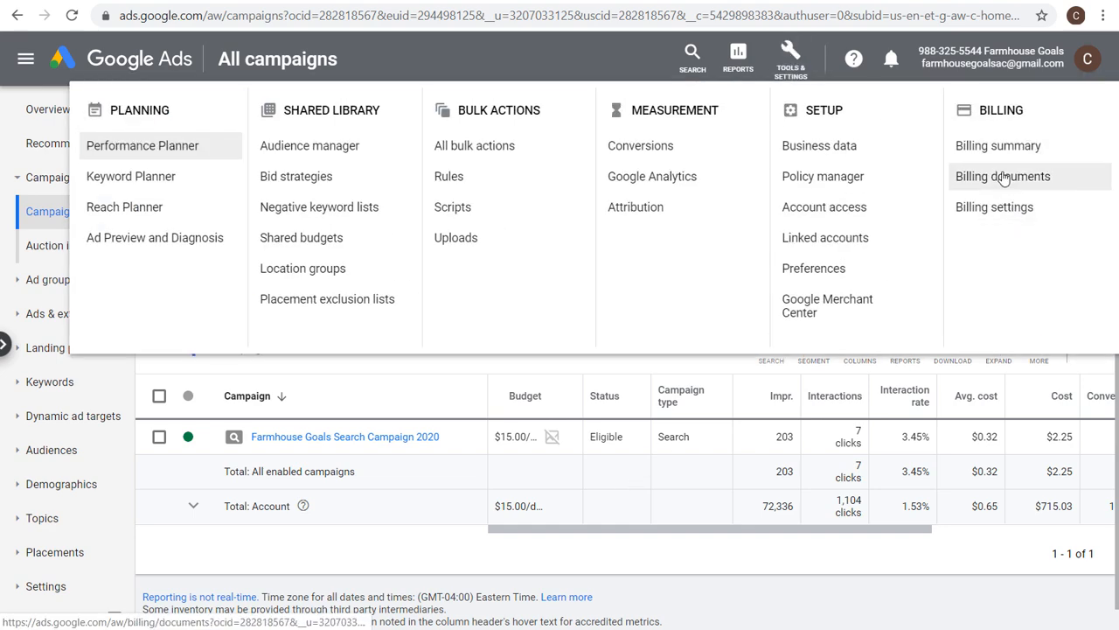
click(792, 58)
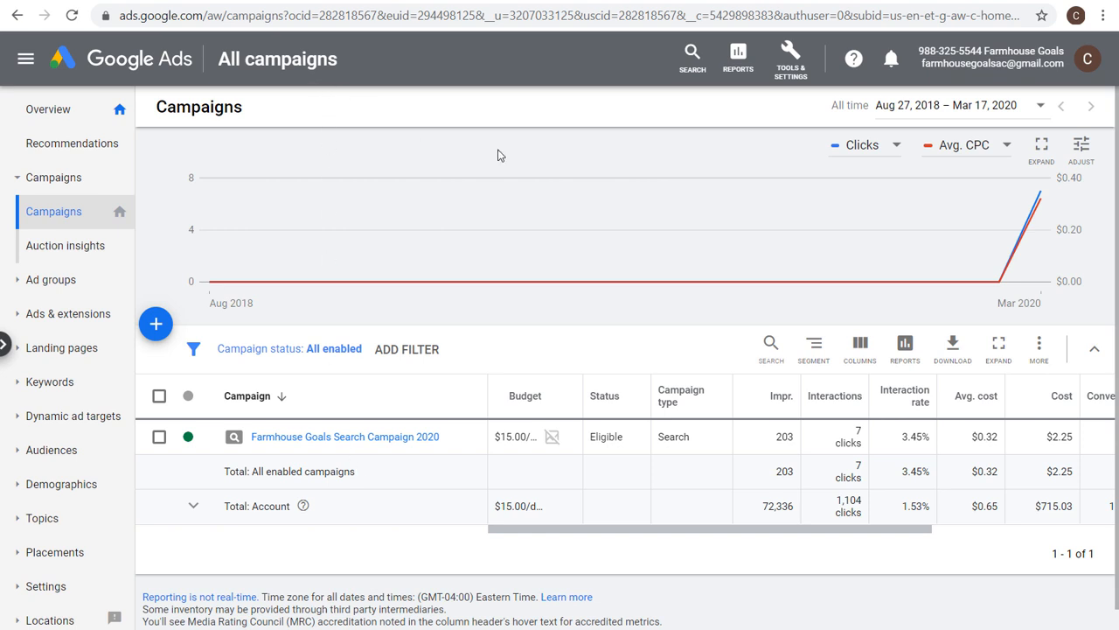
click(789, 75)
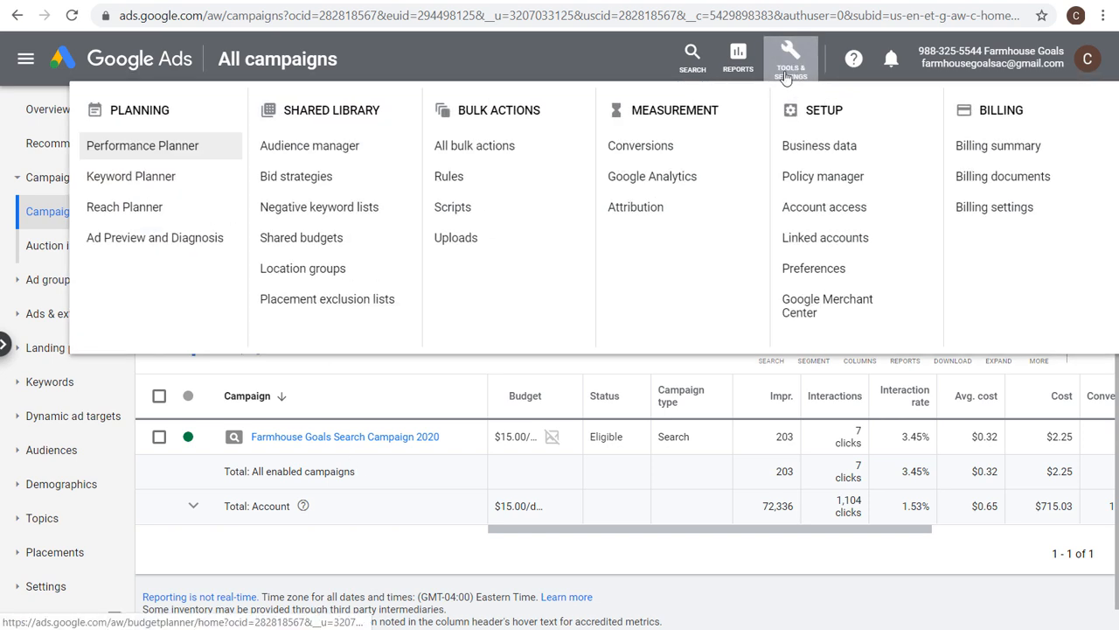
click(682, 151)
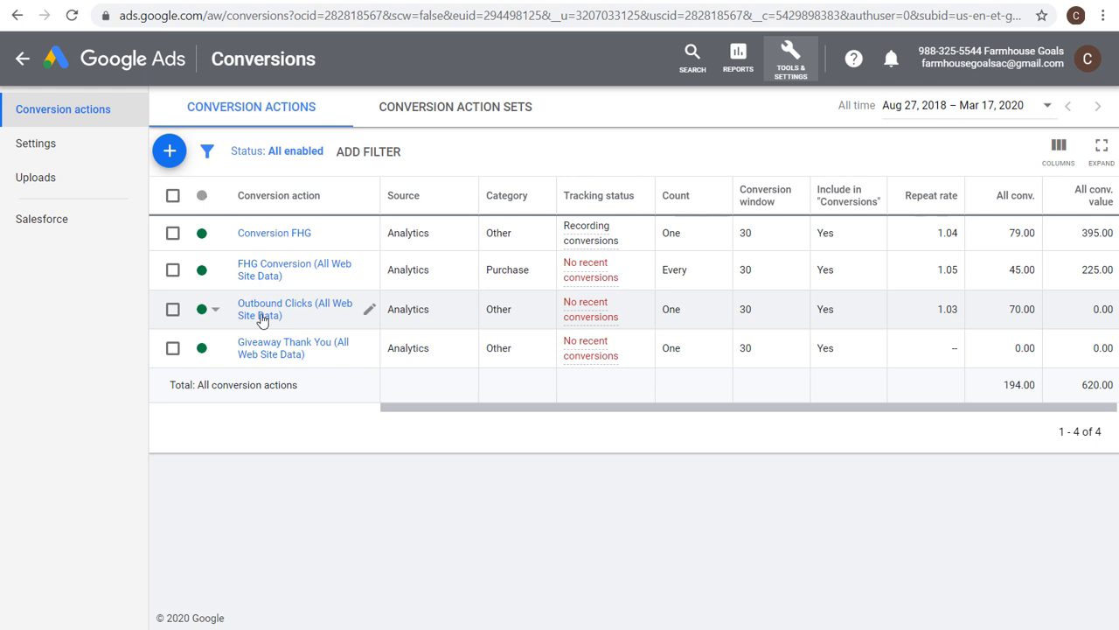
Open the linked accounts and view the Google Analytics link details.
click(790, 62)
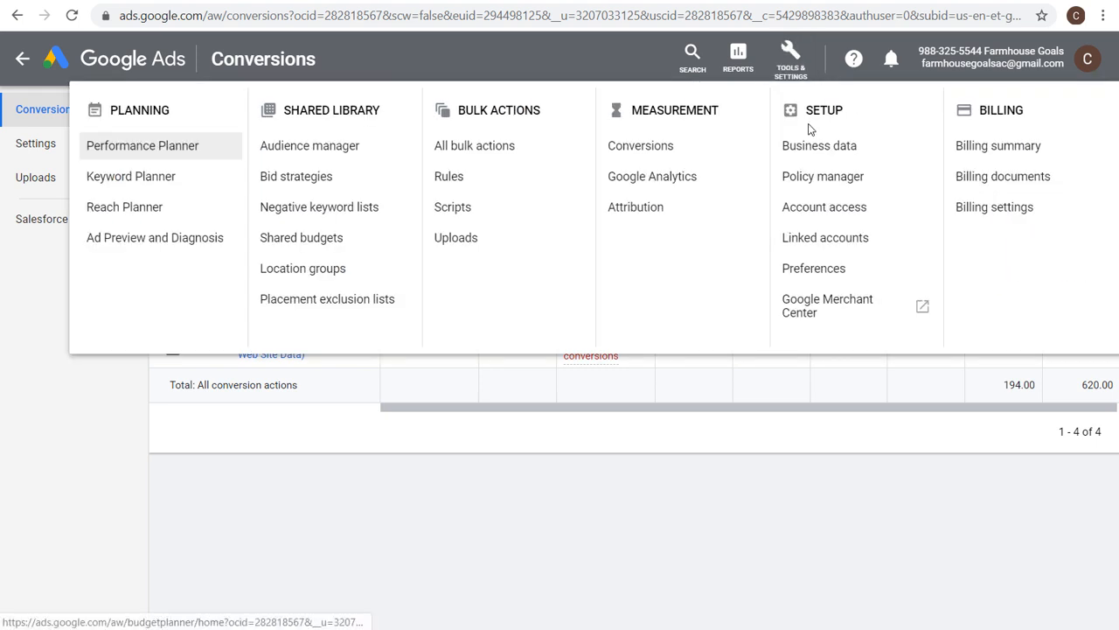
click(827, 239)
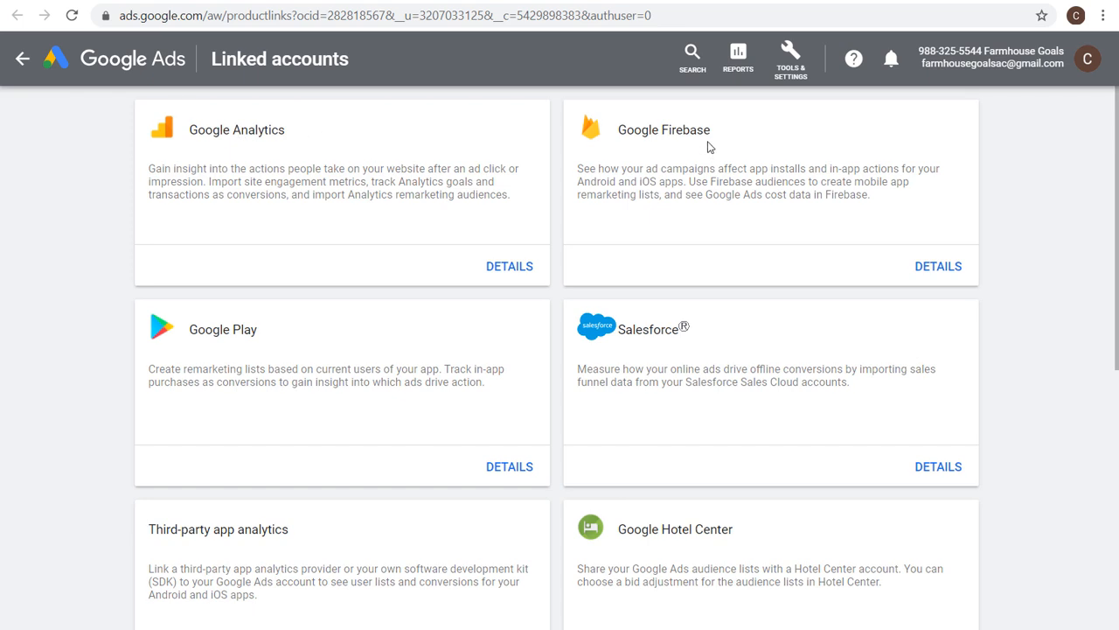
scroll(708, 147, down, 1)
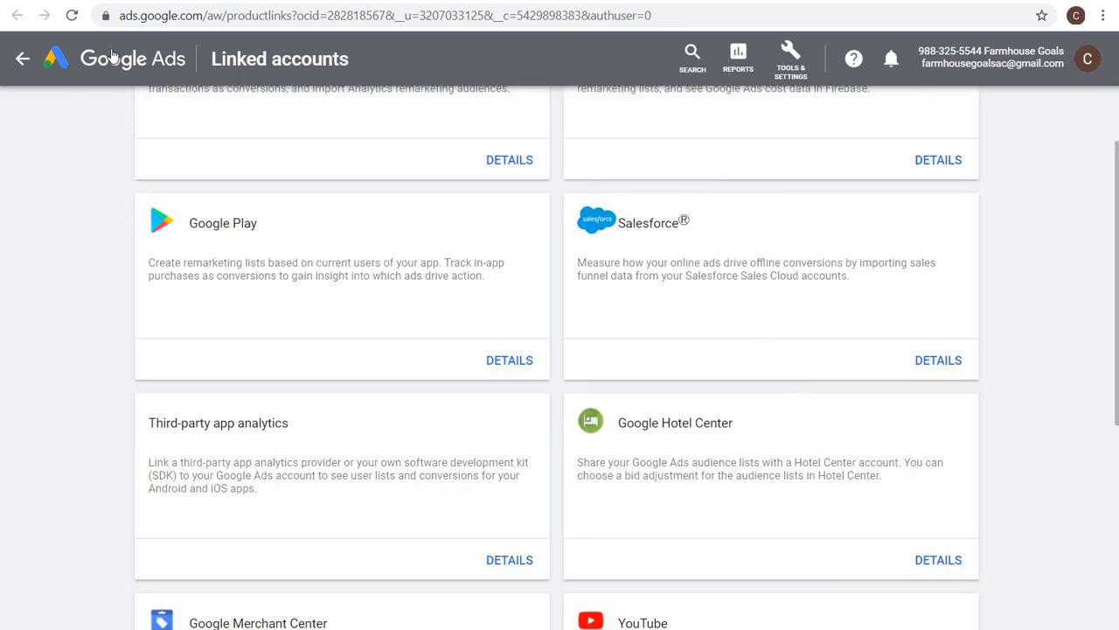
scroll(348, 231, up, 1)
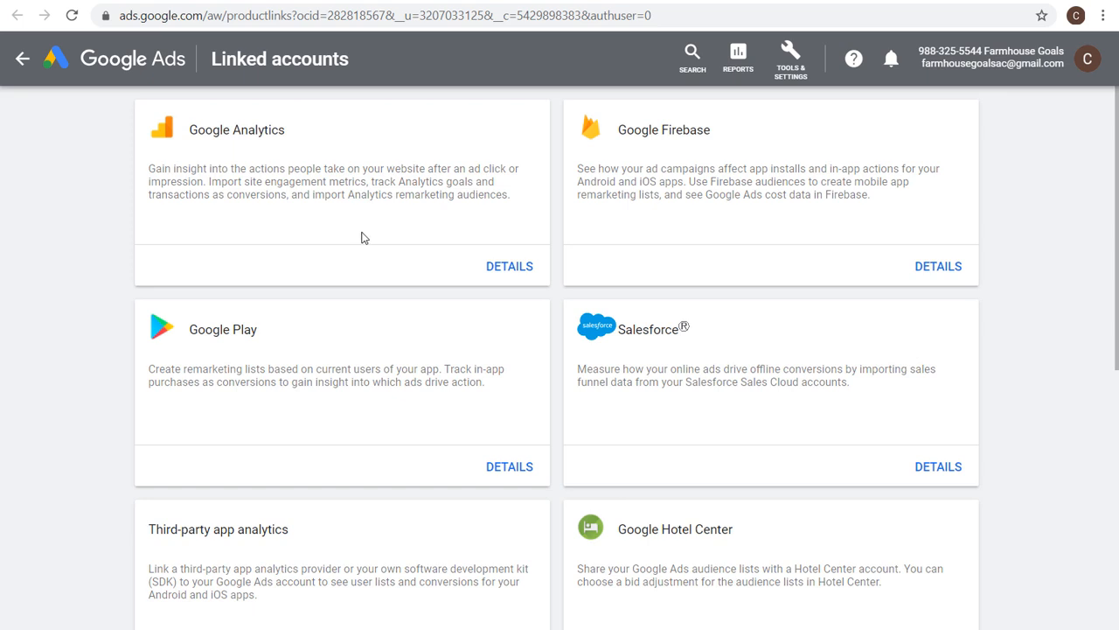
click(507, 270)
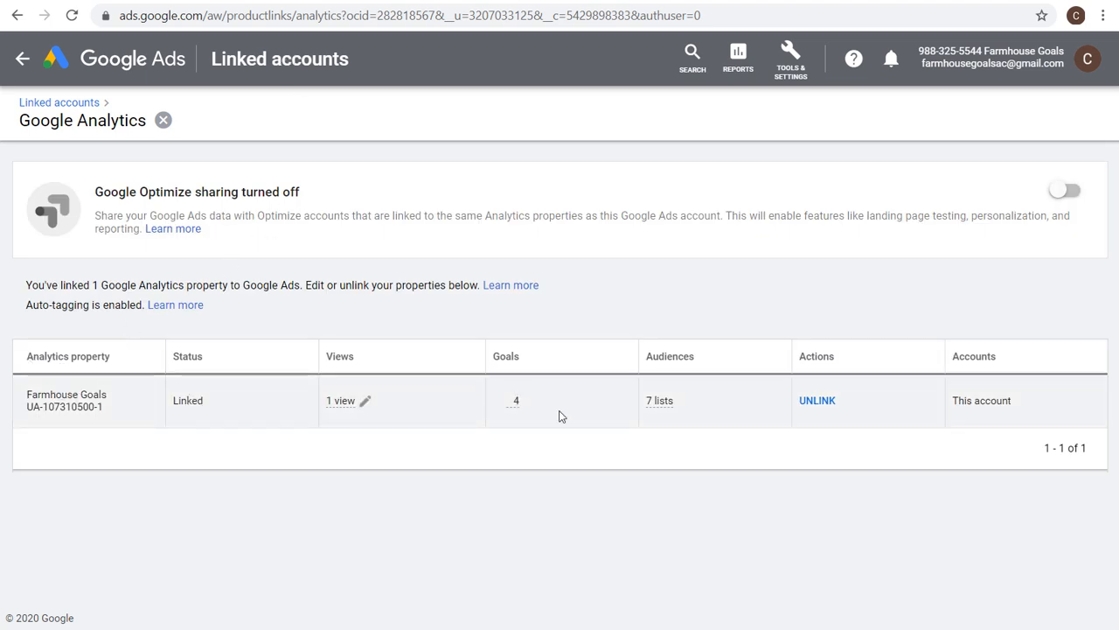
mouse_move(671, 402)
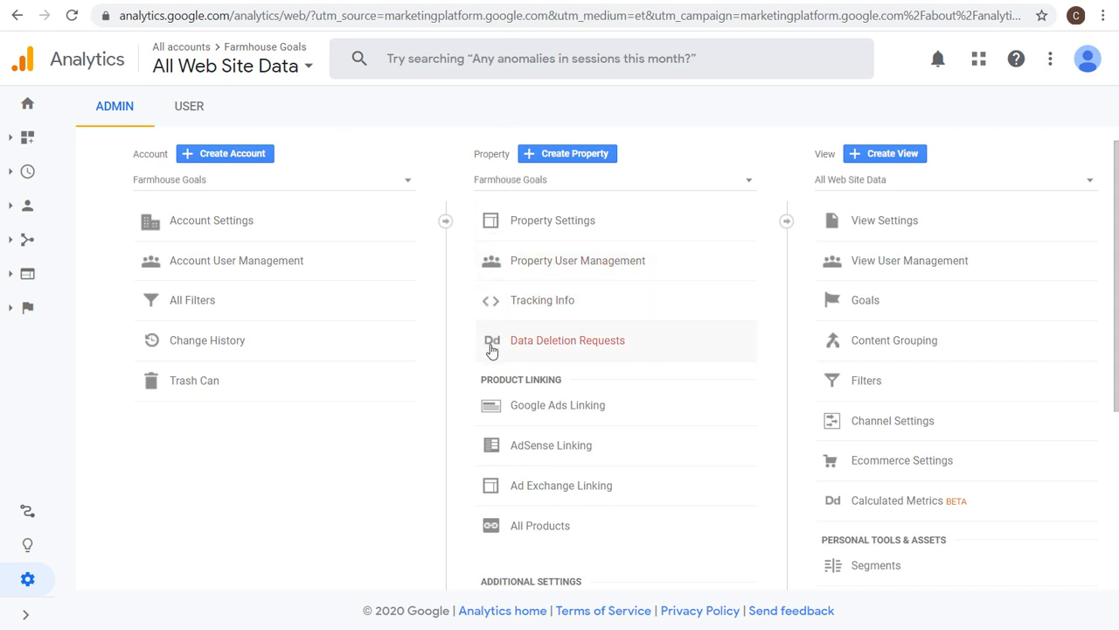
Check Google Ads Linking in the Analytics property admin and the link's auto-tagging status.
click(26, 617)
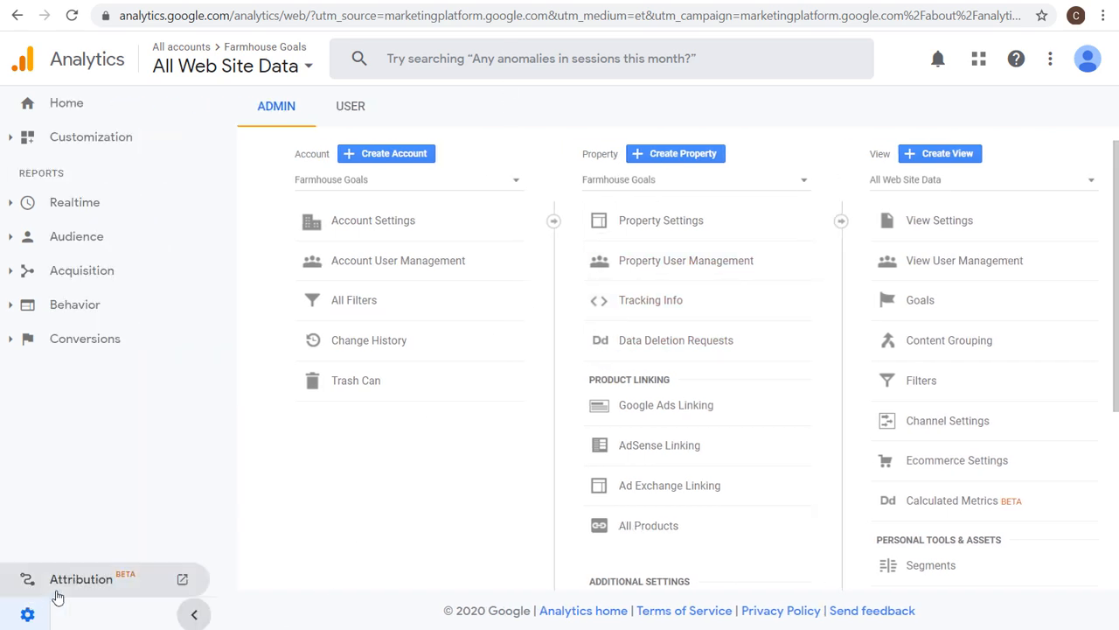
click(198, 618)
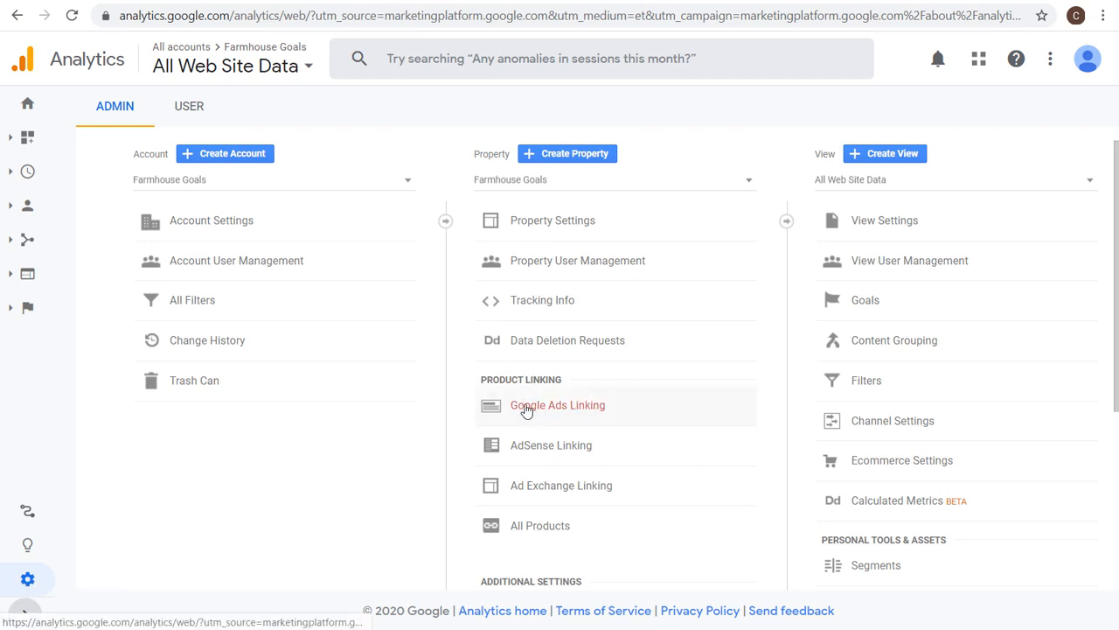
click(569, 409)
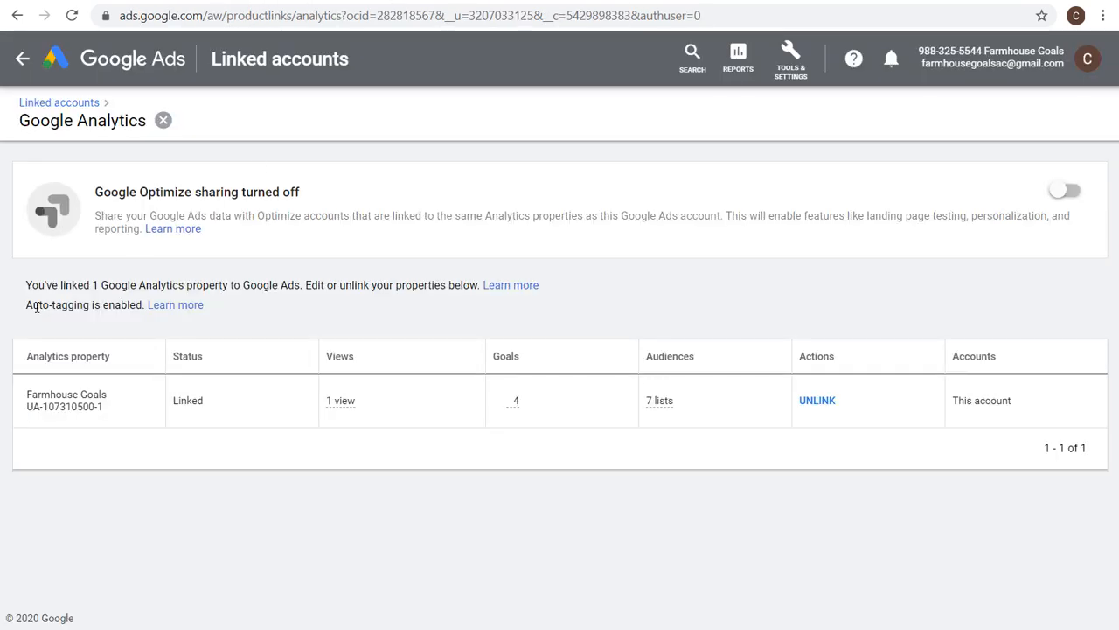
drag(28, 304, 131, 306)
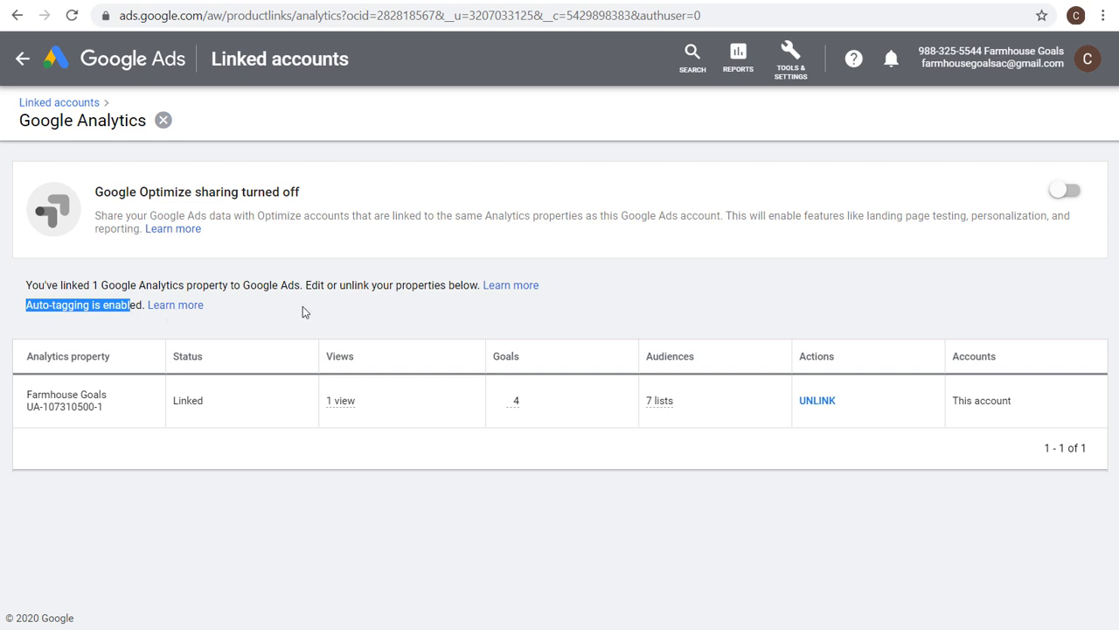
click(303, 312)
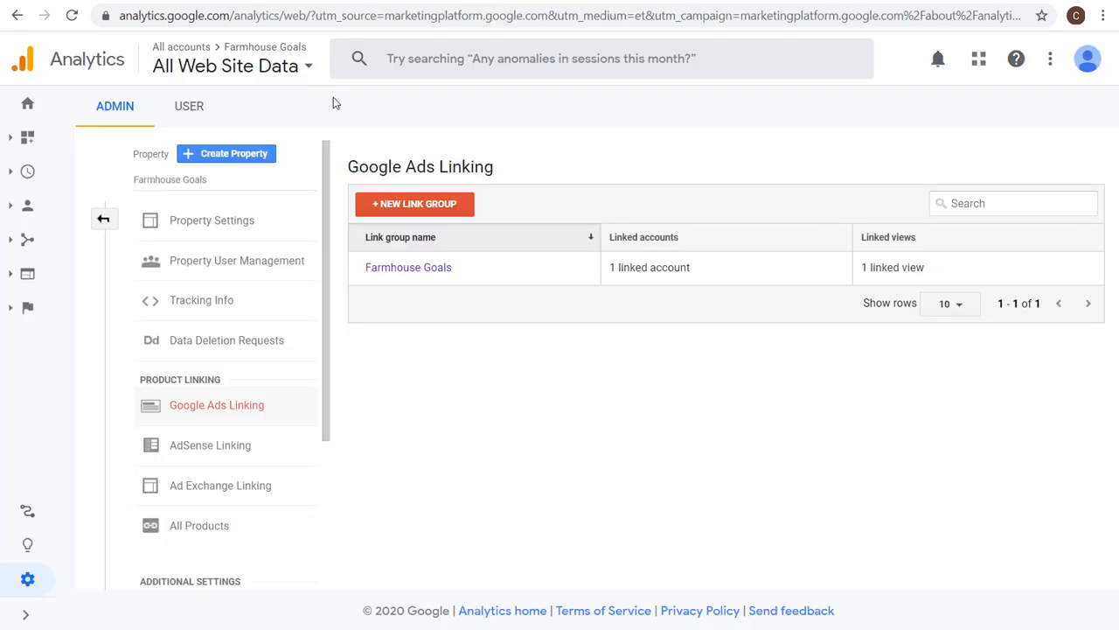
Return to the Analytics admin overview and open the view's Goals list.
click(102, 224)
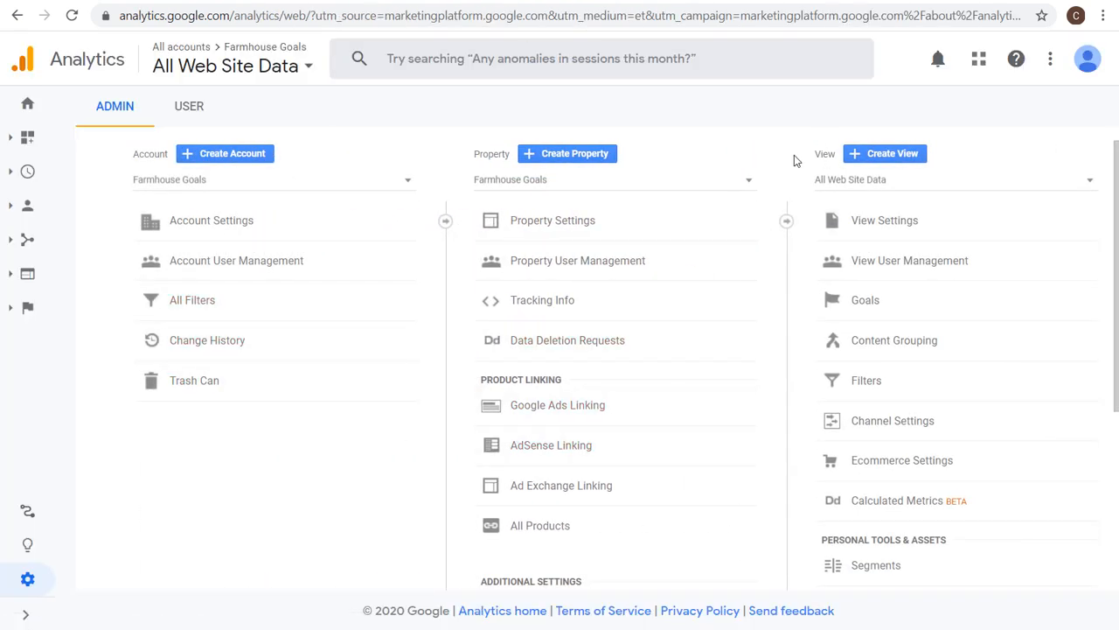
scroll(867, 296, down, 2)
scroll(867, 296, down, 1)
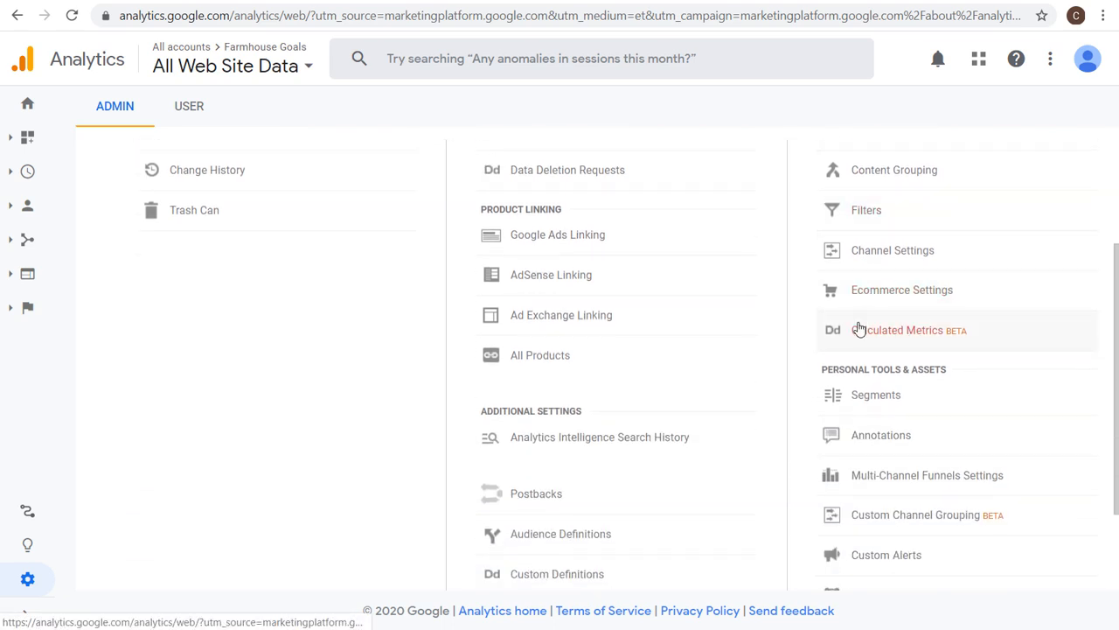
scroll(934, 316, up, 3)
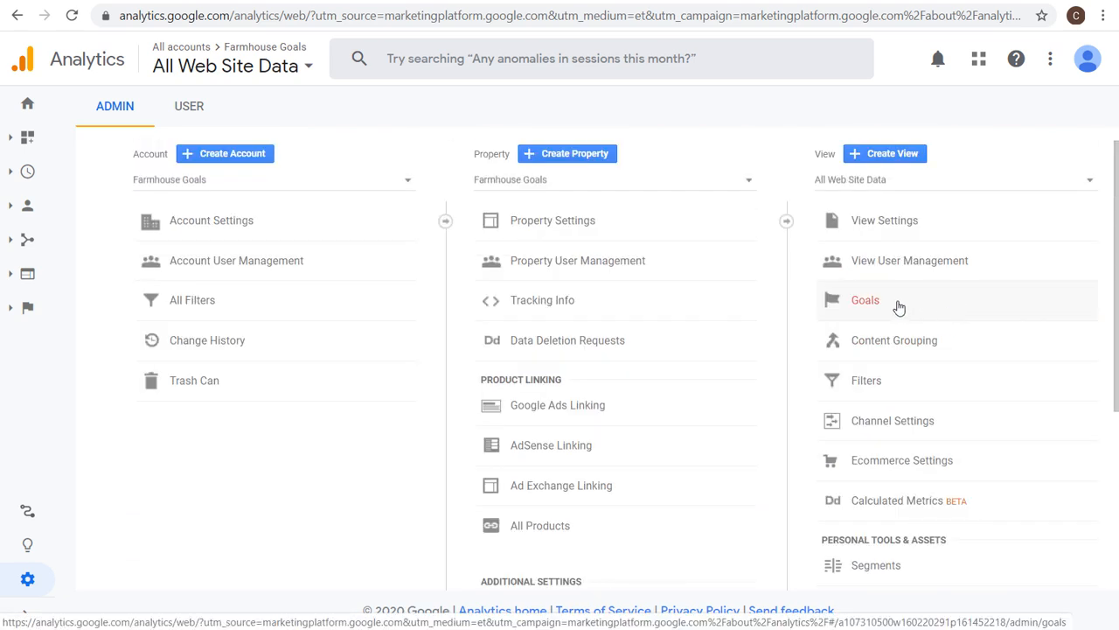
click(895, 309)
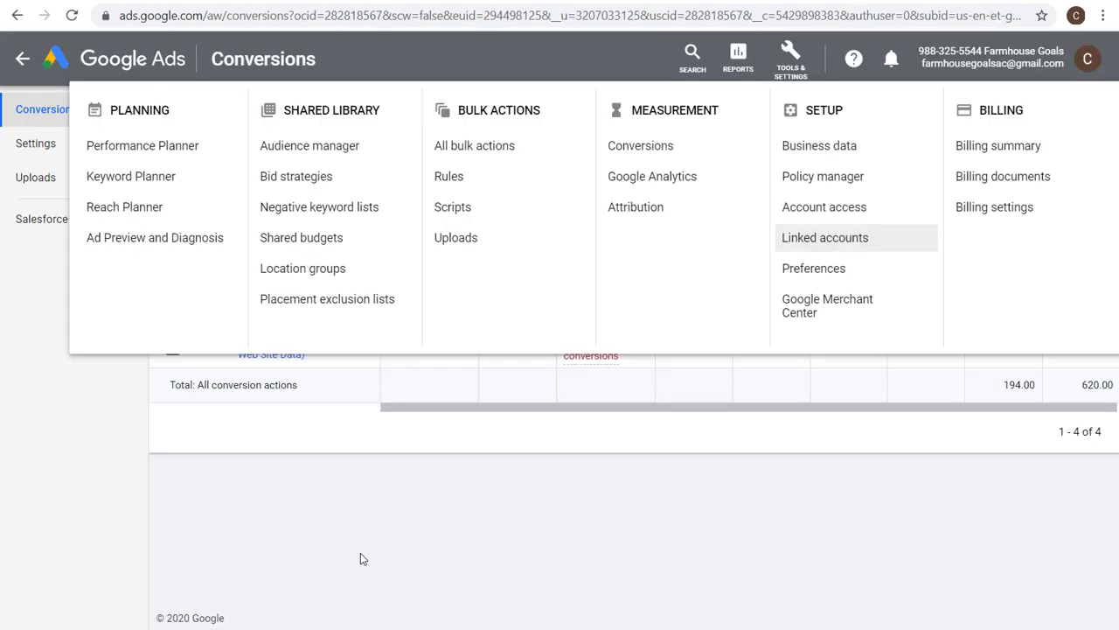
click(362, 557)
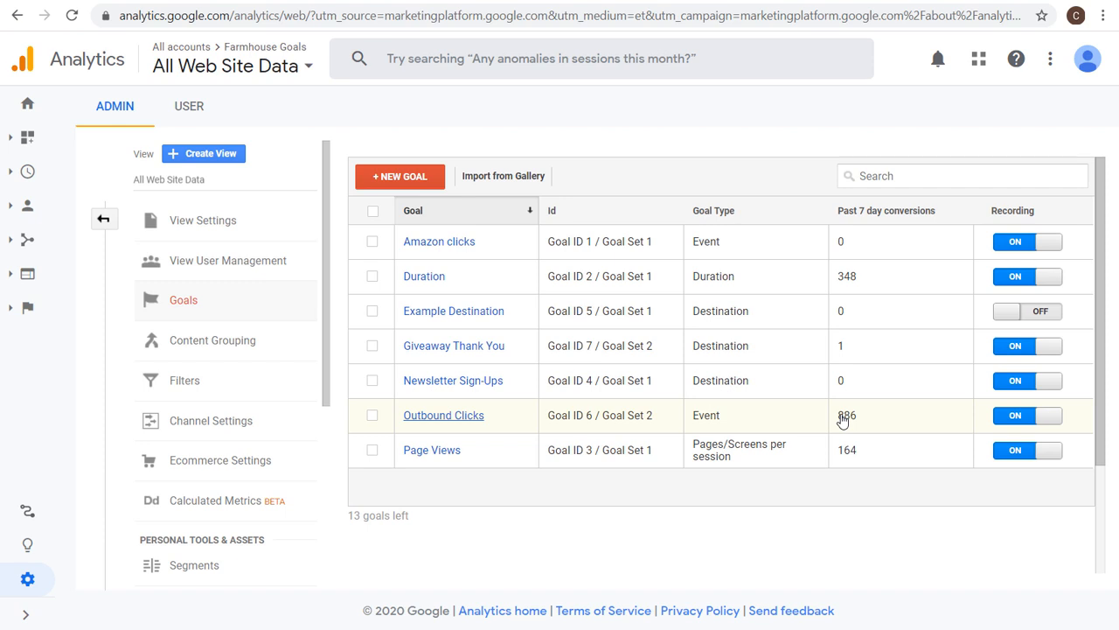
click(138, 1)
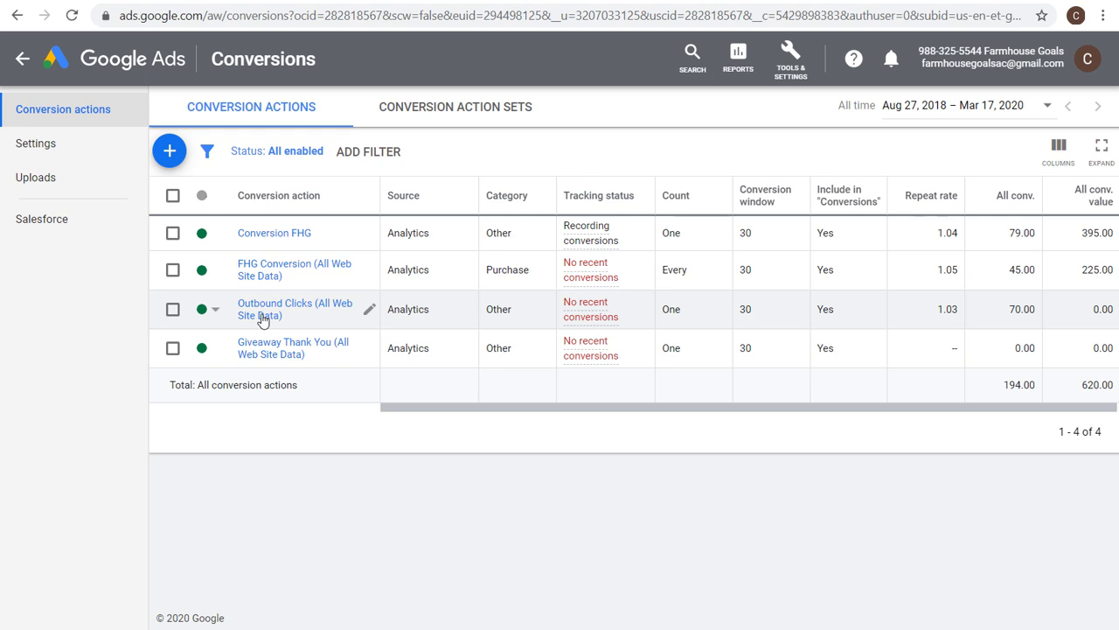
click(477, 1)
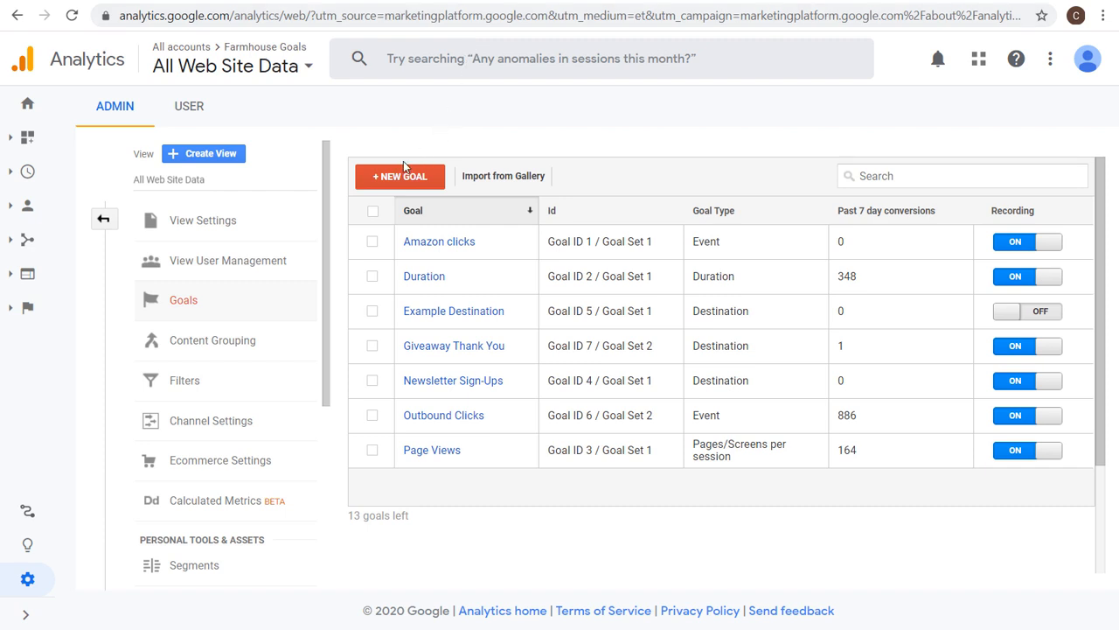
Start a new goal and choose a Custom goal setup.
click(389, 178)
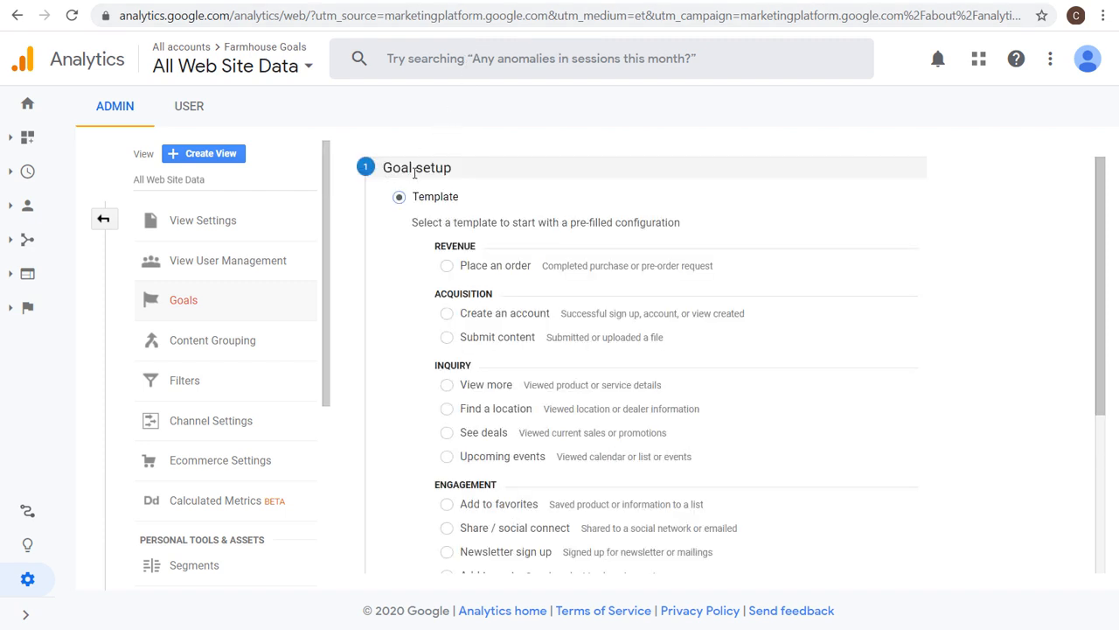
click(421, 195)
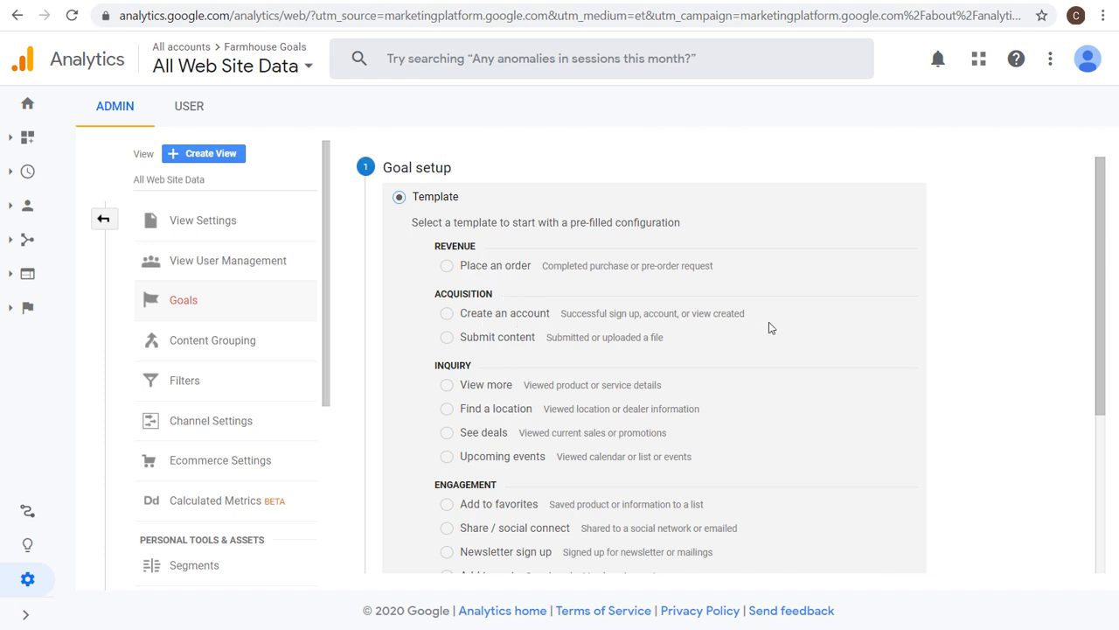
scroll(768, 325, down, 3)
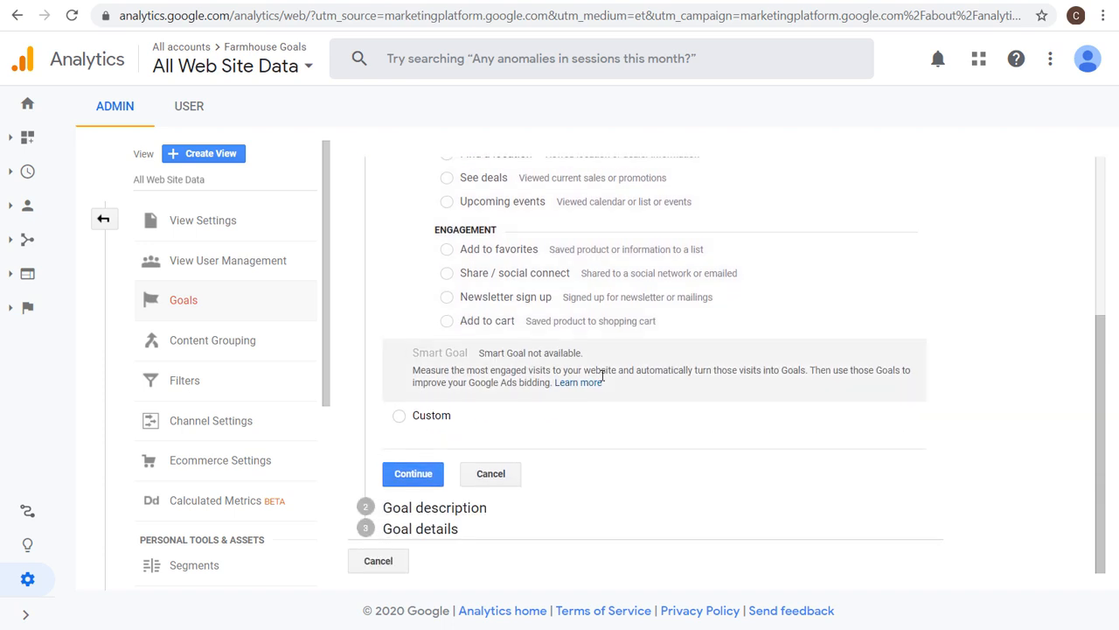
click(399, 416)
click(409, 473)
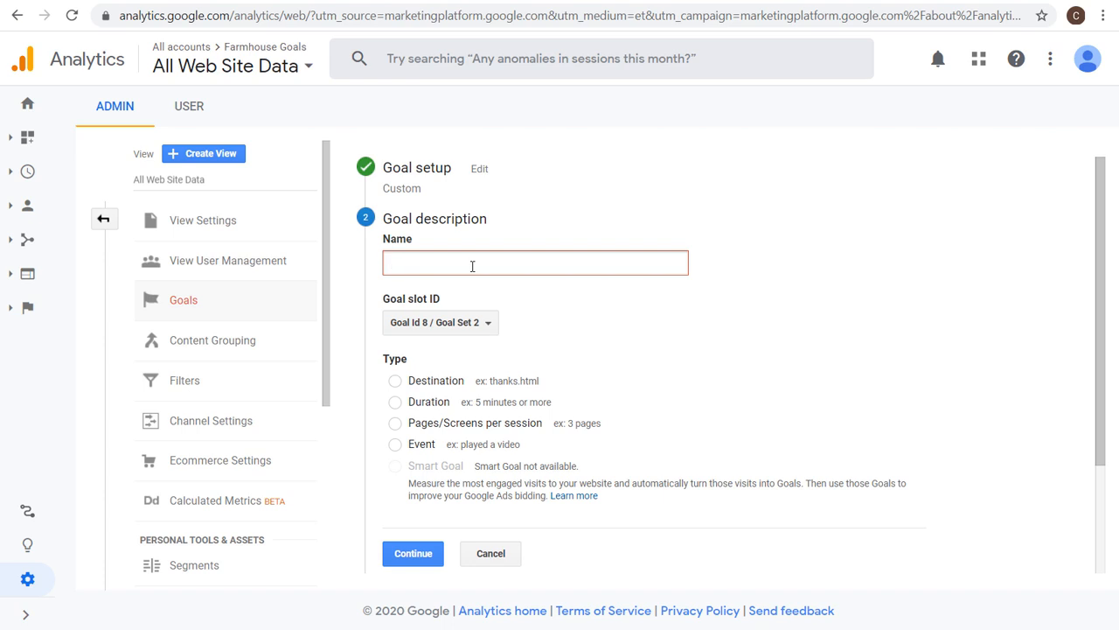
Name the goal Sample Goal, set its type to Destination, and continue to goal details.
text(Sample Goal)
scroll(508, 257, down, 1)
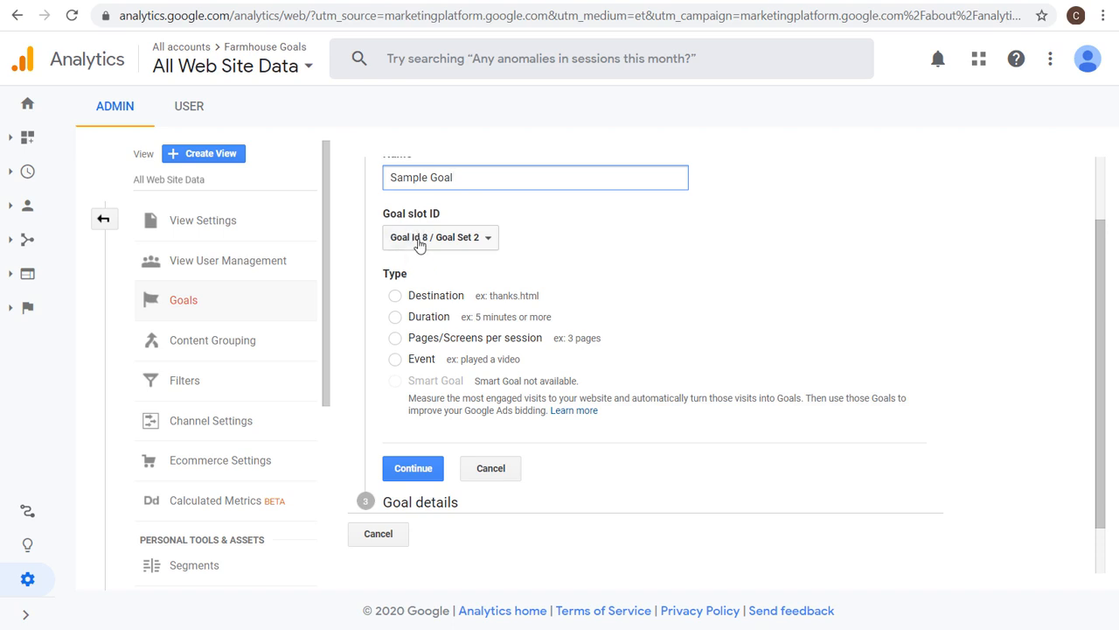
click(434, 302)
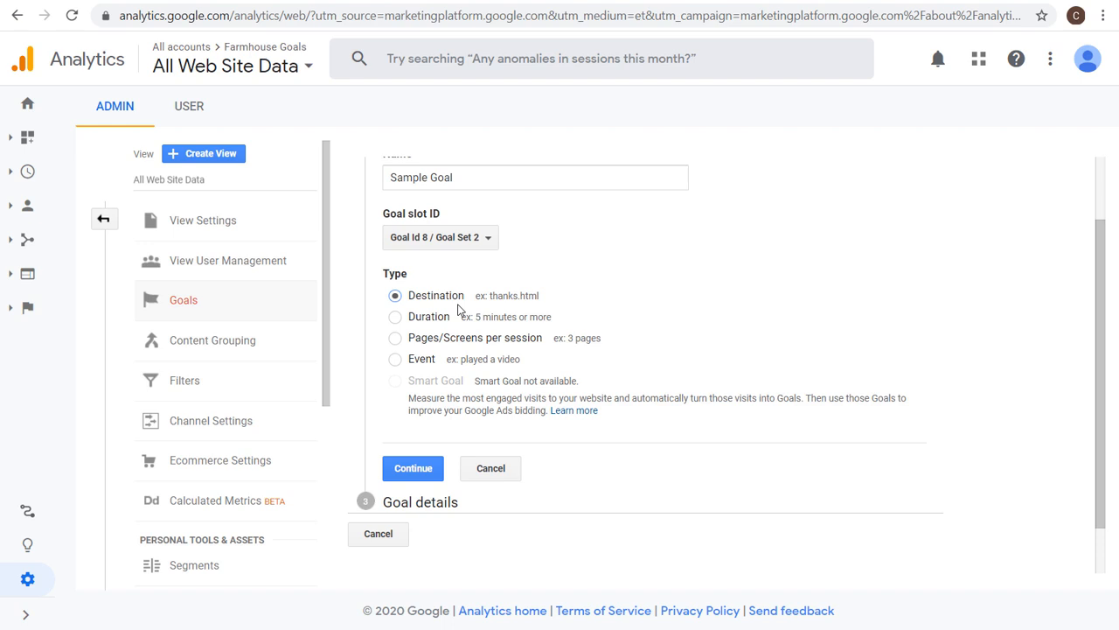
click(394, 317)
click(426, 343)
click(395, 318)
click(456, 341)
click(396, 296)
click(412, 474)
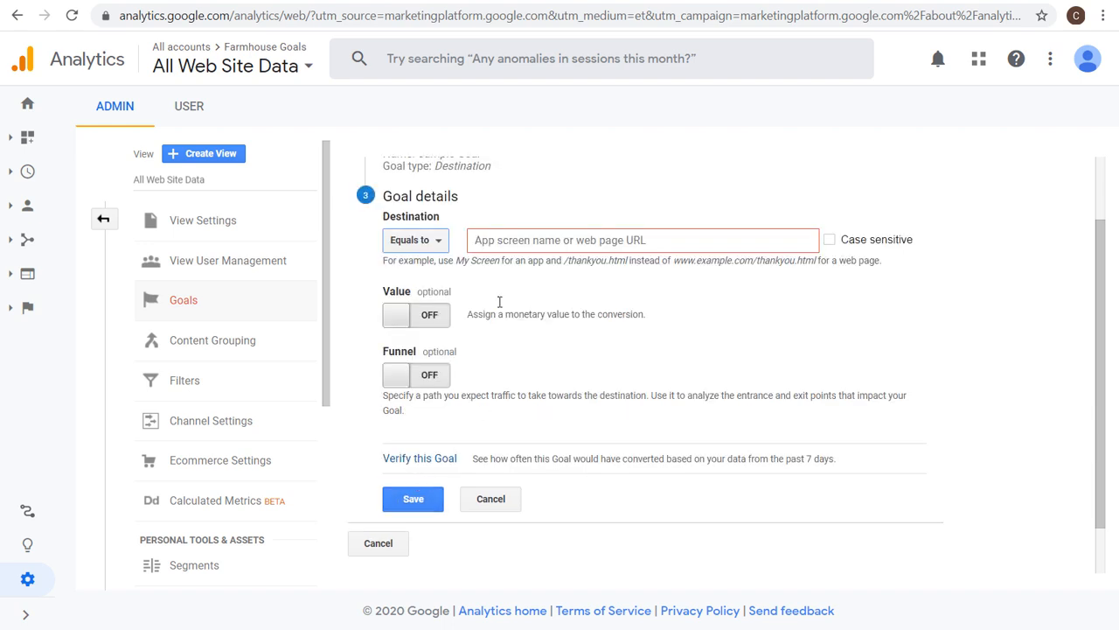
Set the goal's destination to equal /order-confirmation/.
click(517, 241)
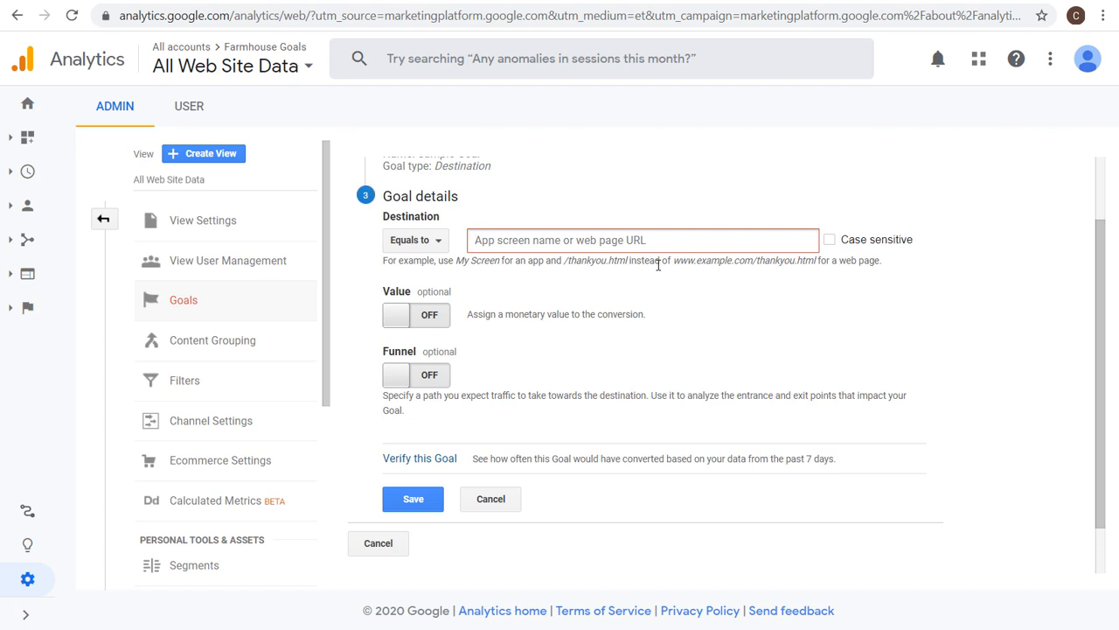
text(/)
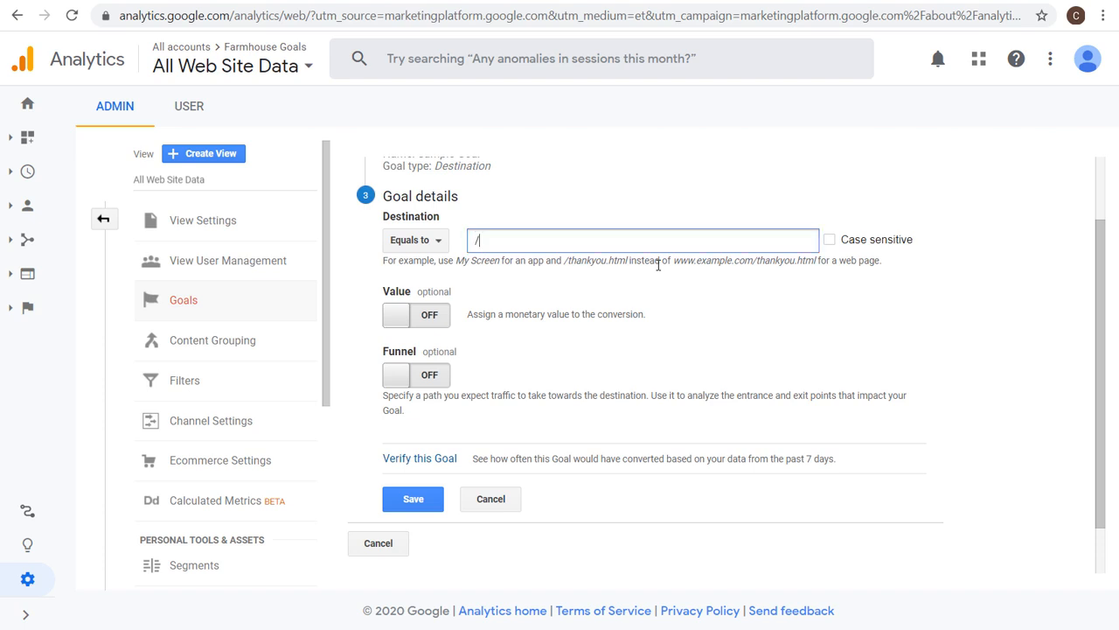
text(order-confirmation/)
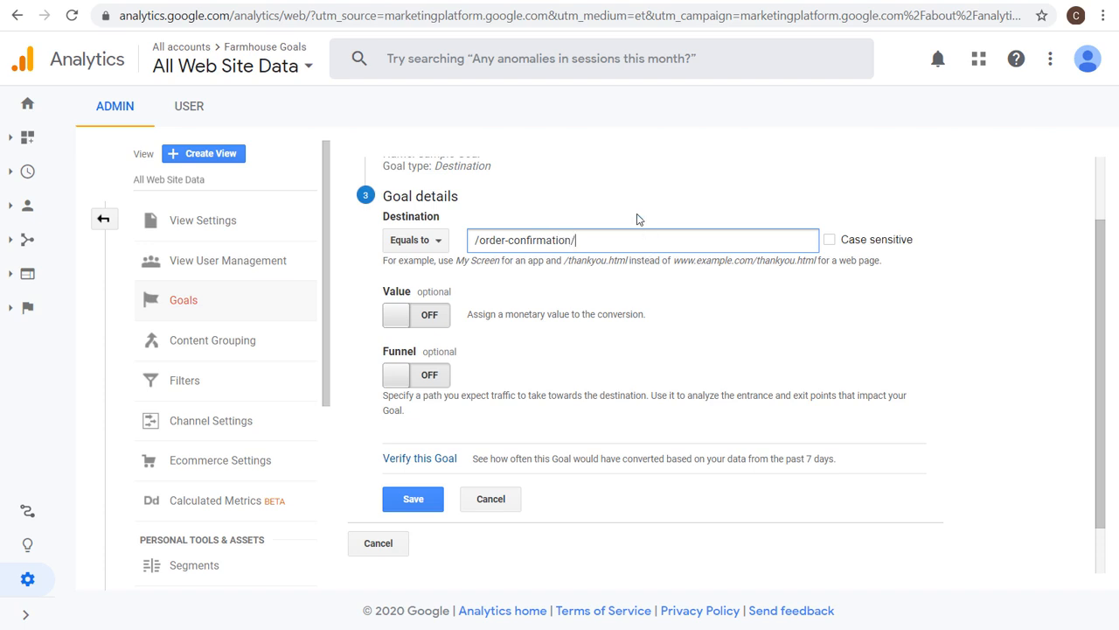
Save the Sample Goal.
click(743, 0)
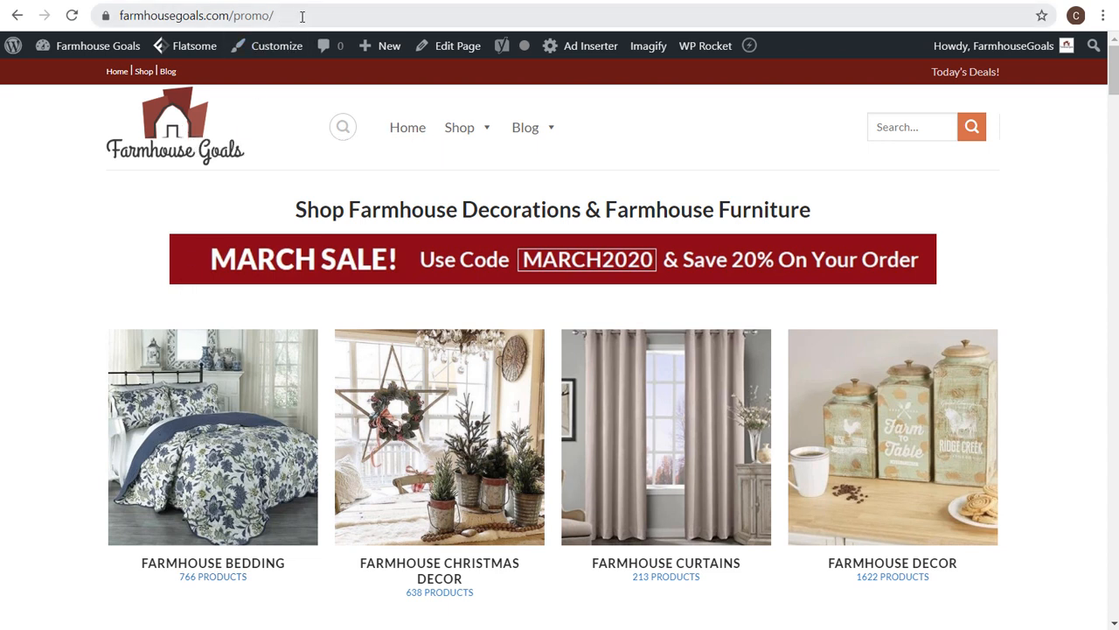
click(229, 18)
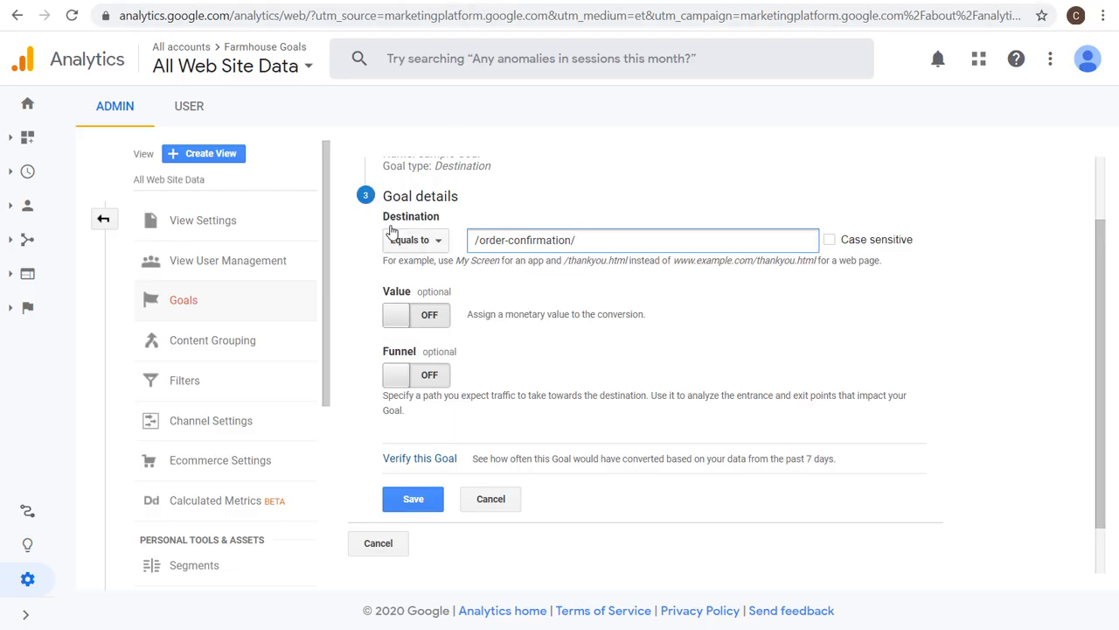
triple_click(605, 236)
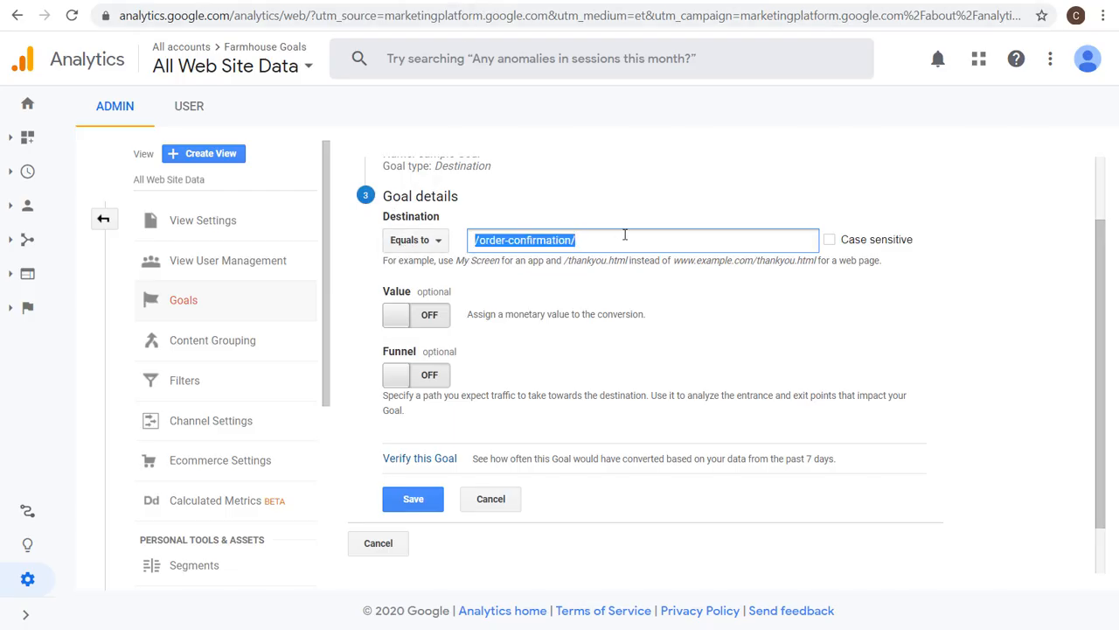
click(626, 238)
drag(649, 238, 408, 242)
click(415, 502)
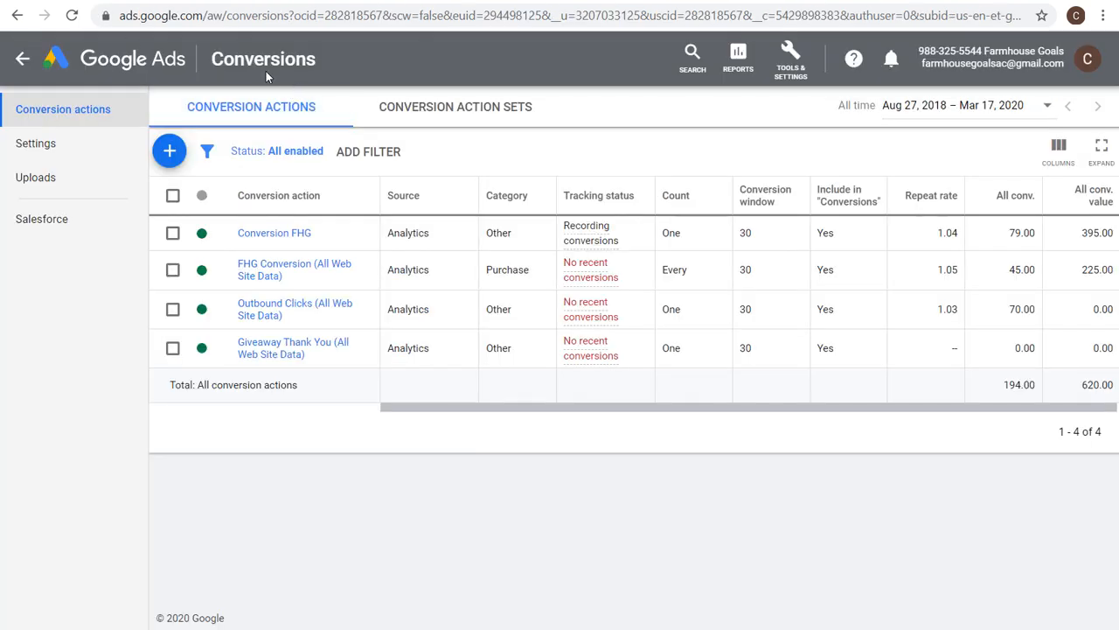
Start a new conversion action that imports goals from Google Analytics.
click(170, 150)
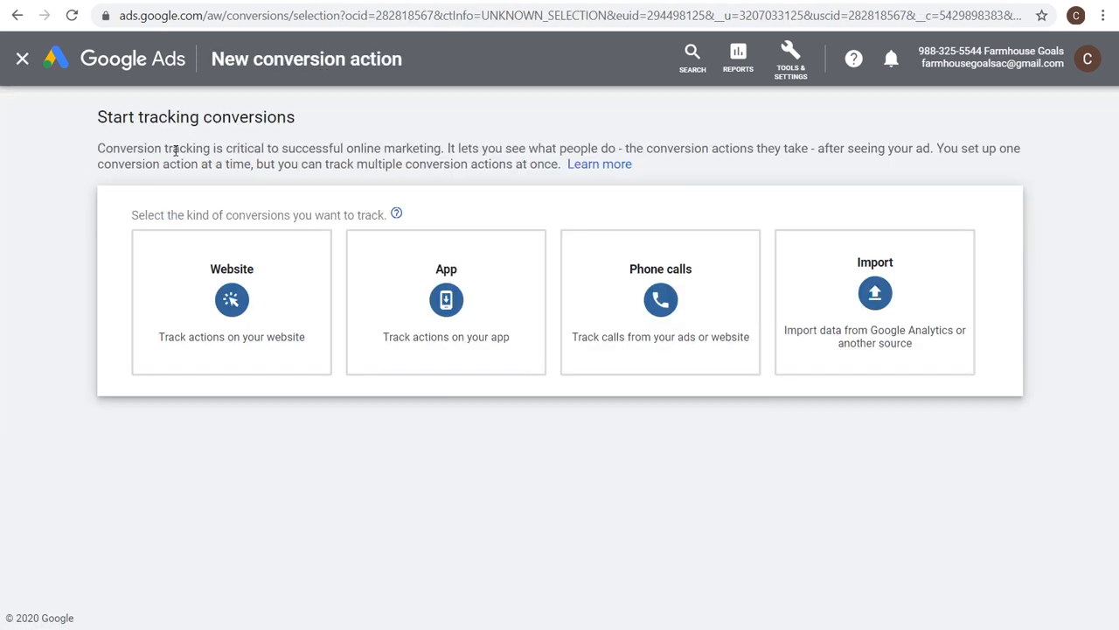
drag(123, 118, 259, 118)
click(268, 151)
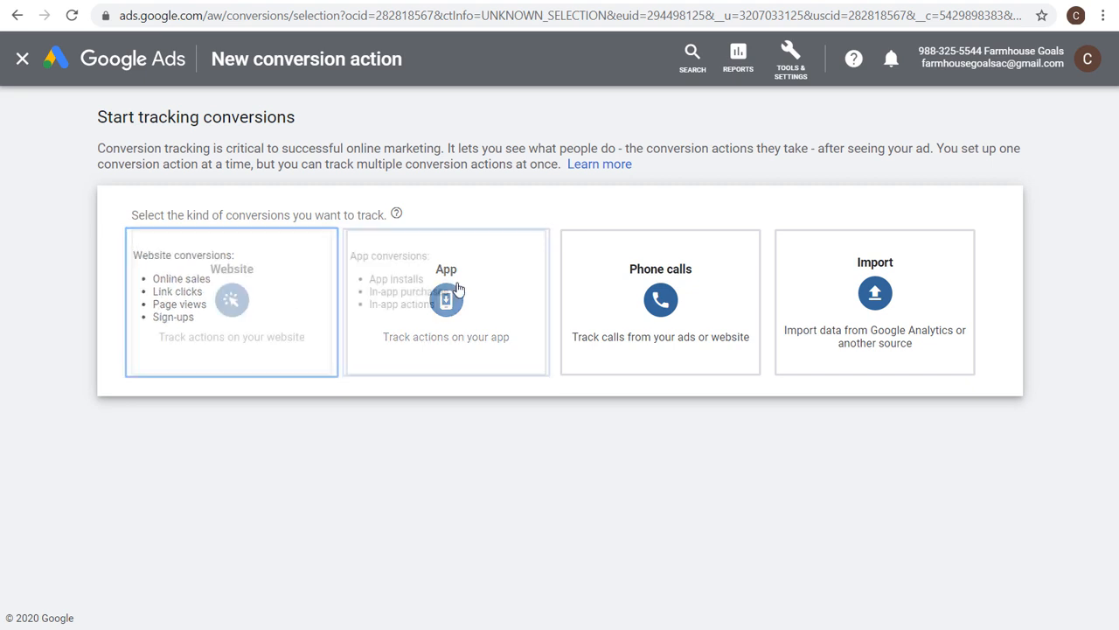
click(925, 304)
scroll(212, 375, down, 2)
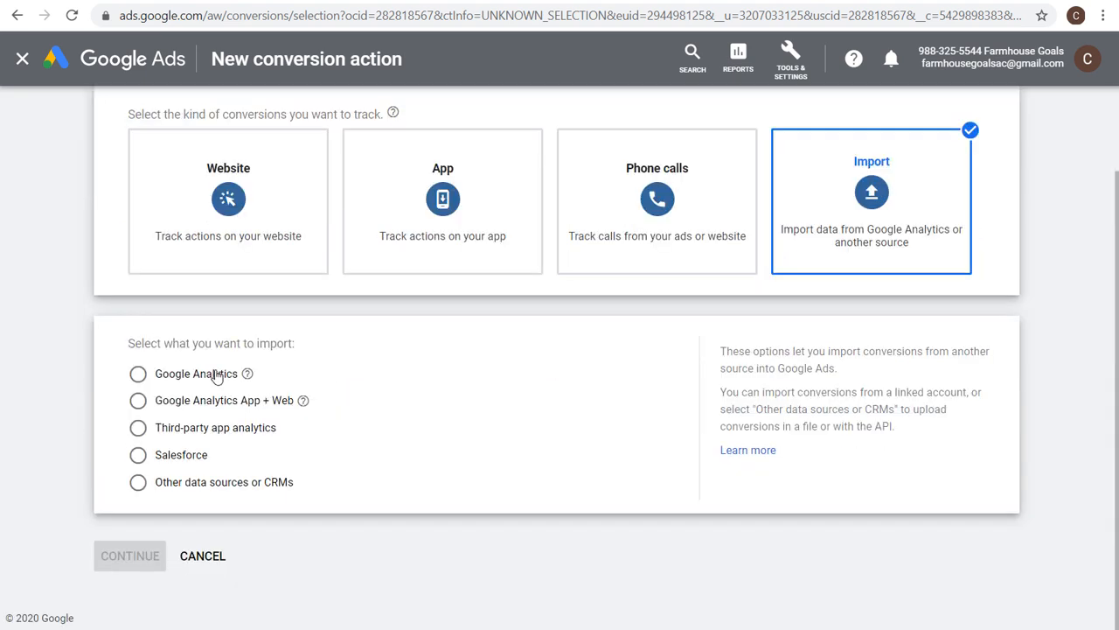
click(184, 376)
click(136, 557)
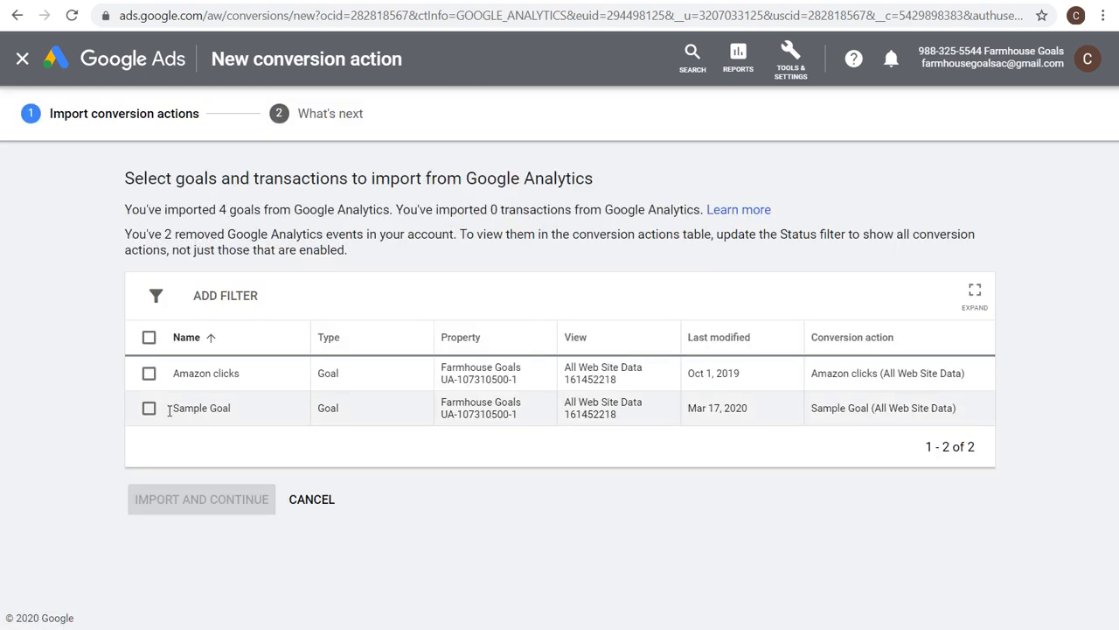
Import the Sample Goal from Google Analytics as a conversion action and finish.
click(146, 411)
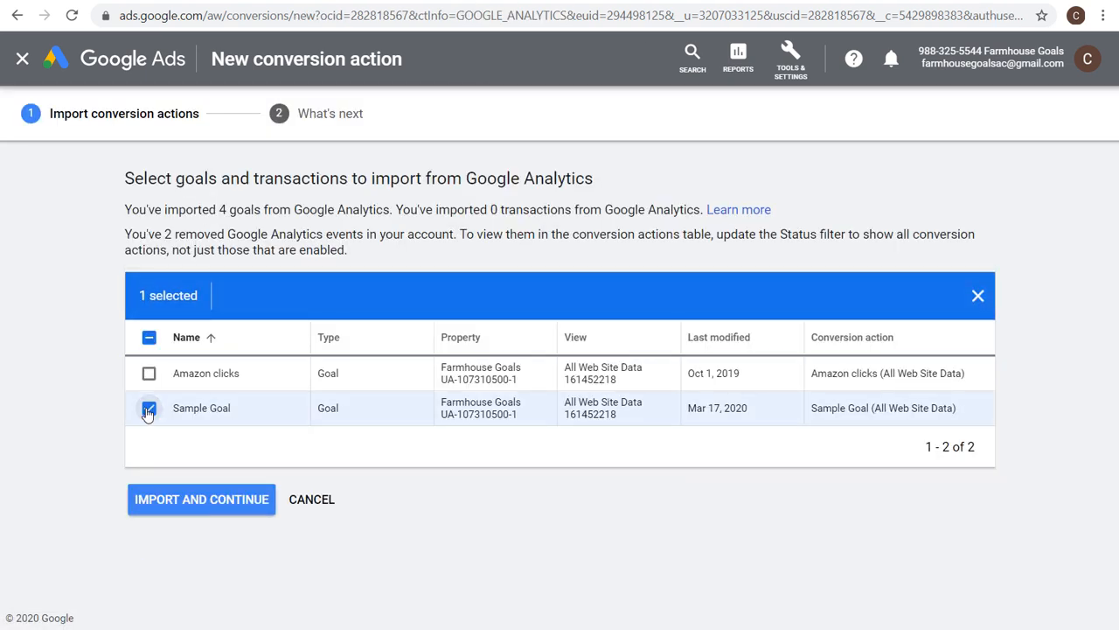
click(187, 512)
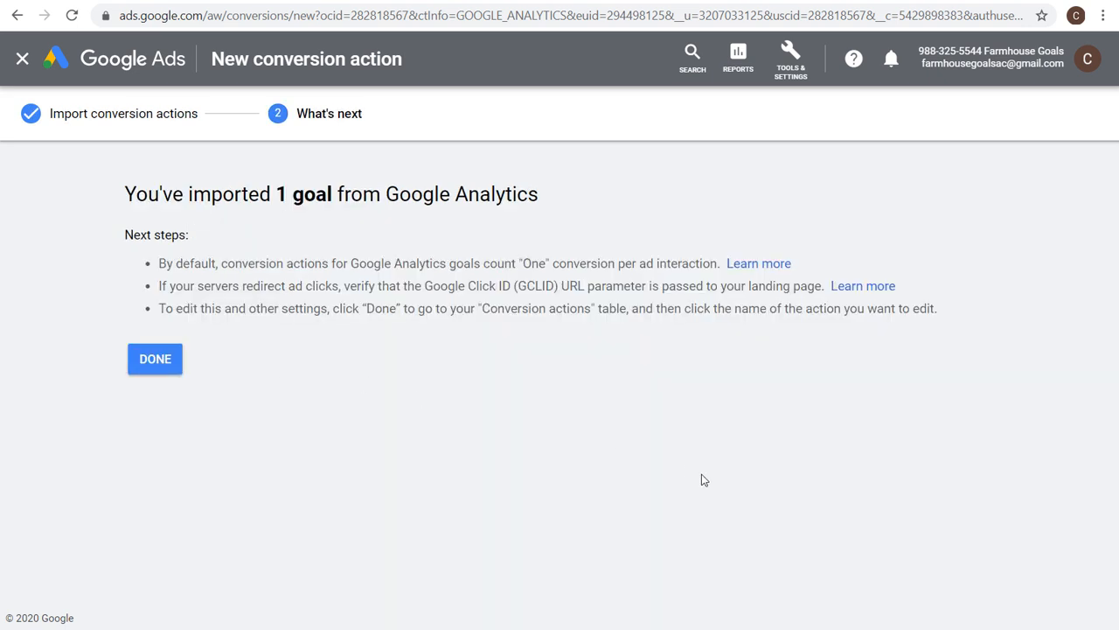
click(166, 359)
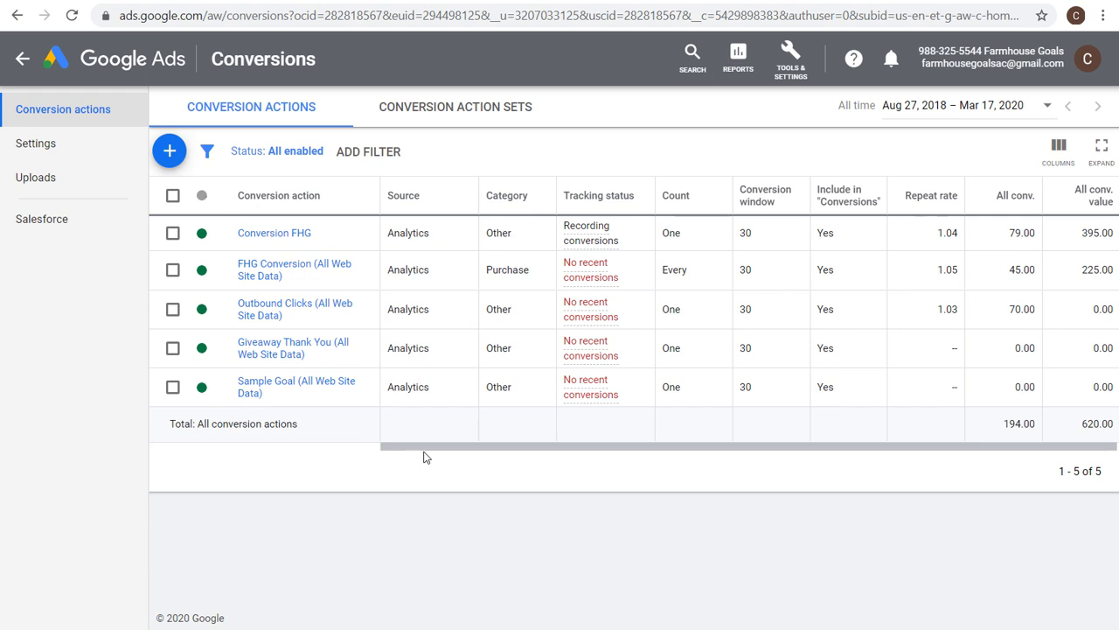
Open the Audience manager from the tools and settings.
click(791, 63)
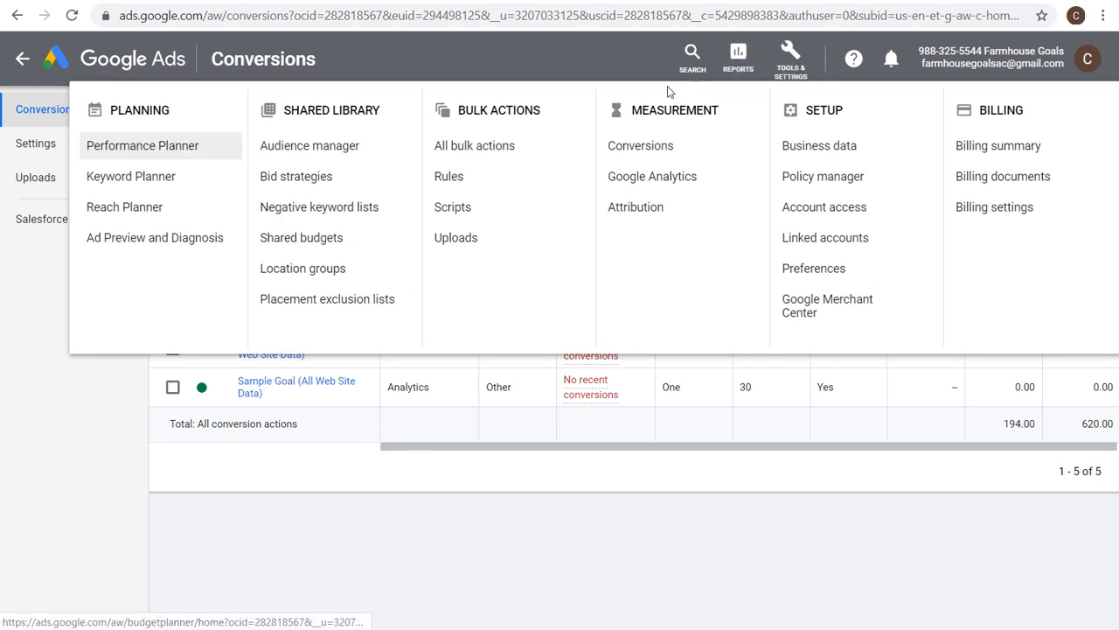
click(313, 152)
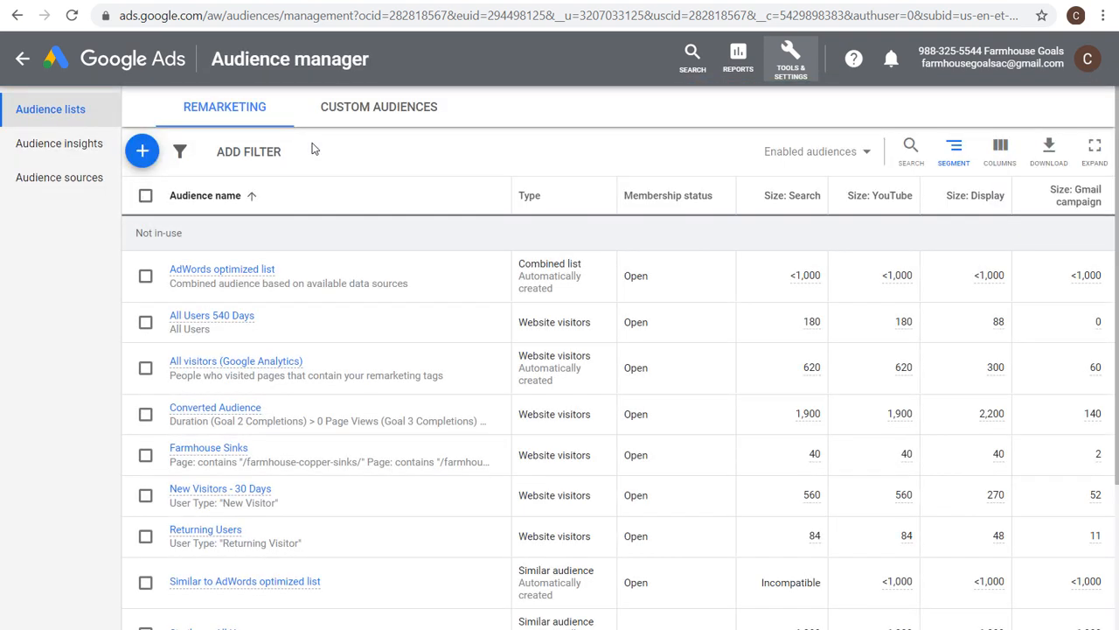
Switch to Google Analytics and save the property's Data Collection settings with Google signals turned on.
click(467, 1)
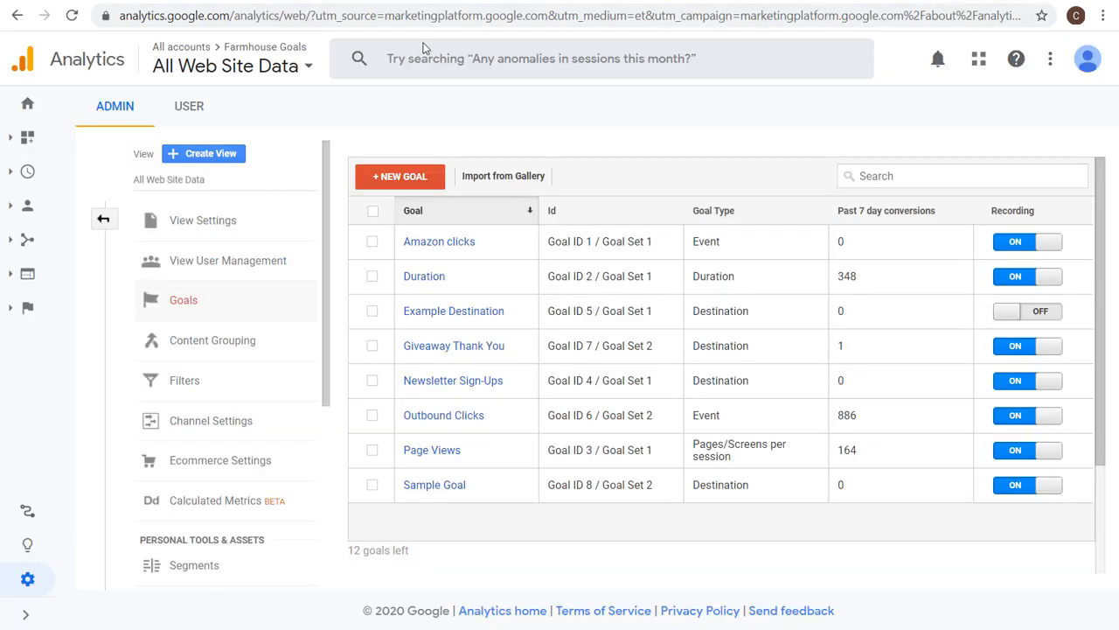
click(102, 217)
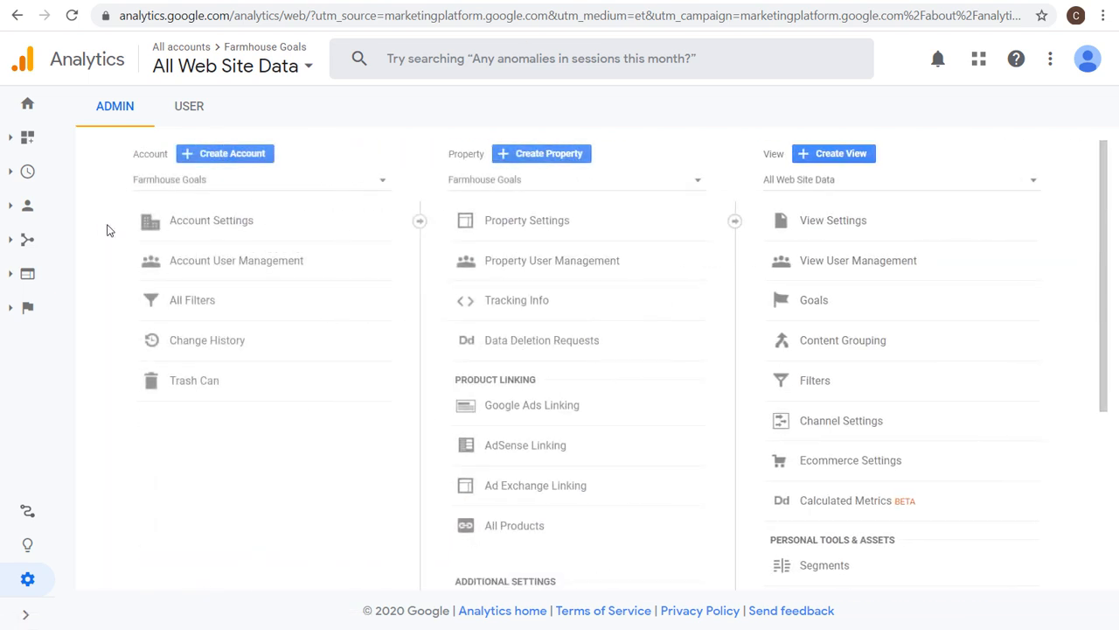
click(549, 304)
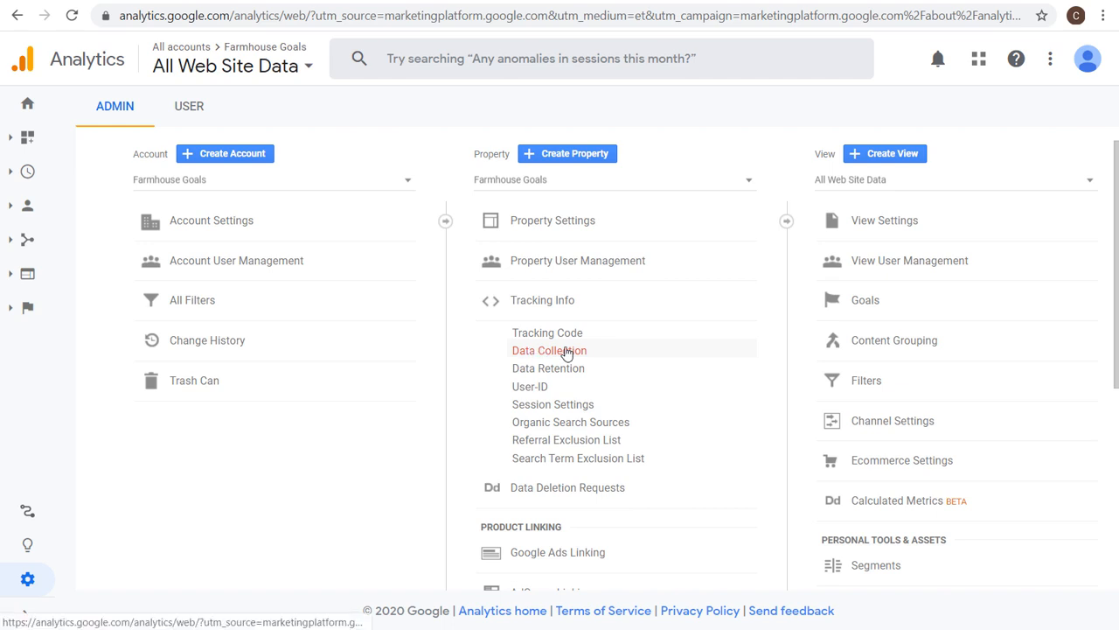
click(562, 352)
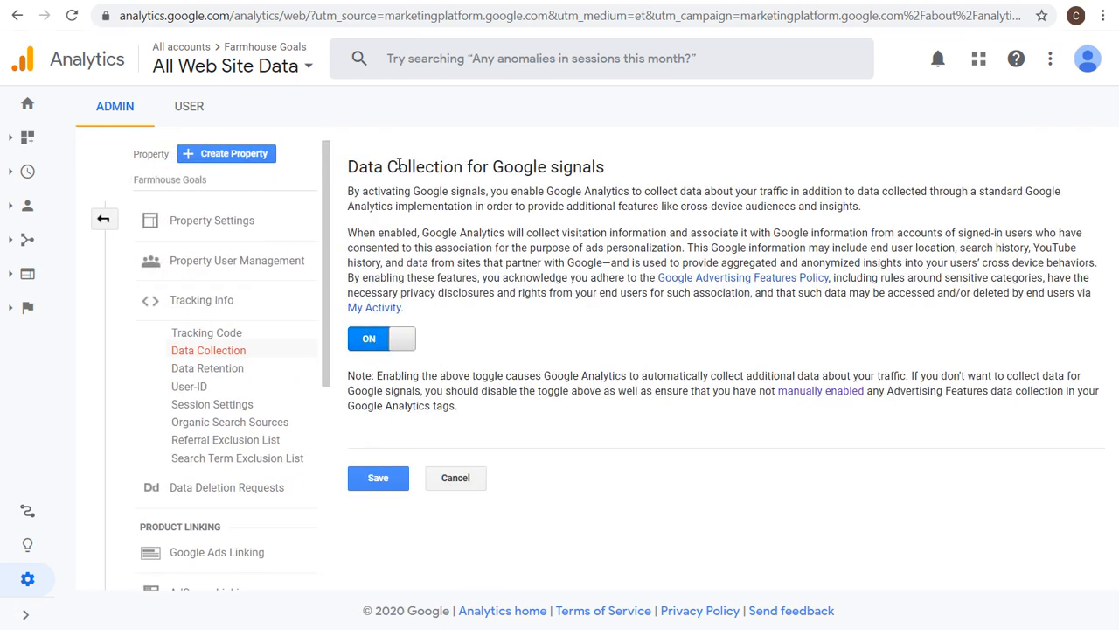
drag(399, 165, 555, 191)
click(598, 189)
drag(562, 235, 664, 235)
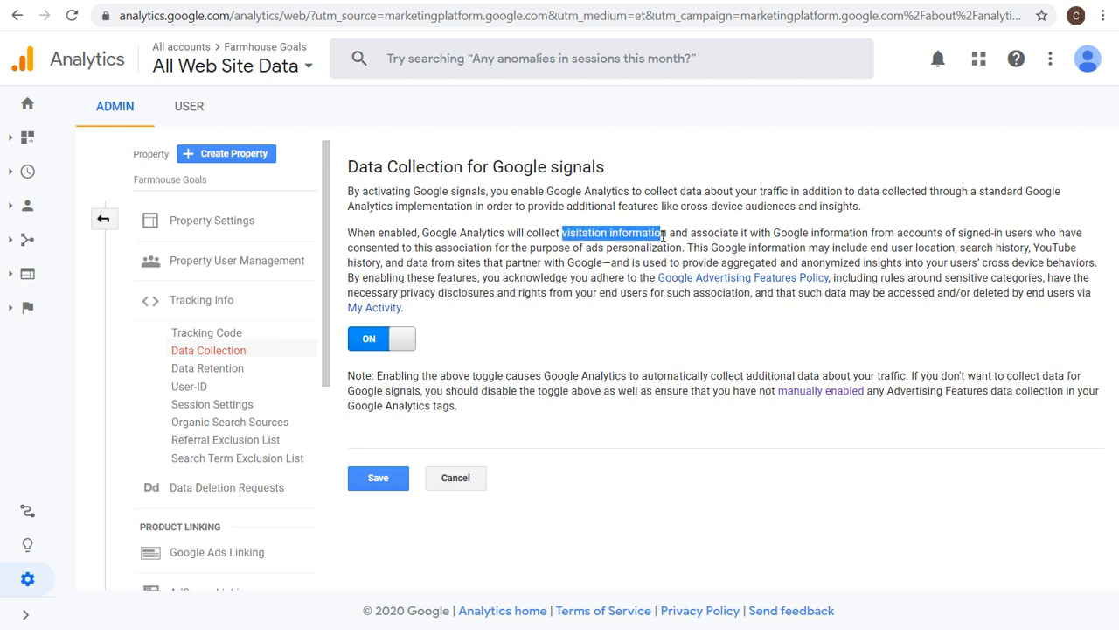
click(680, 232)
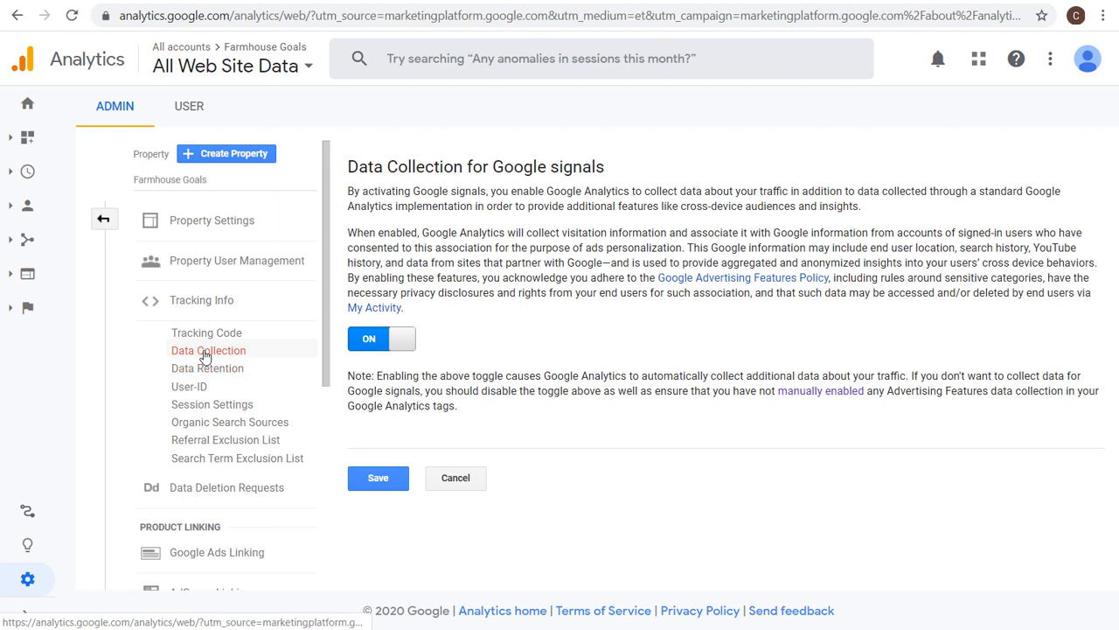
click(379, 479)
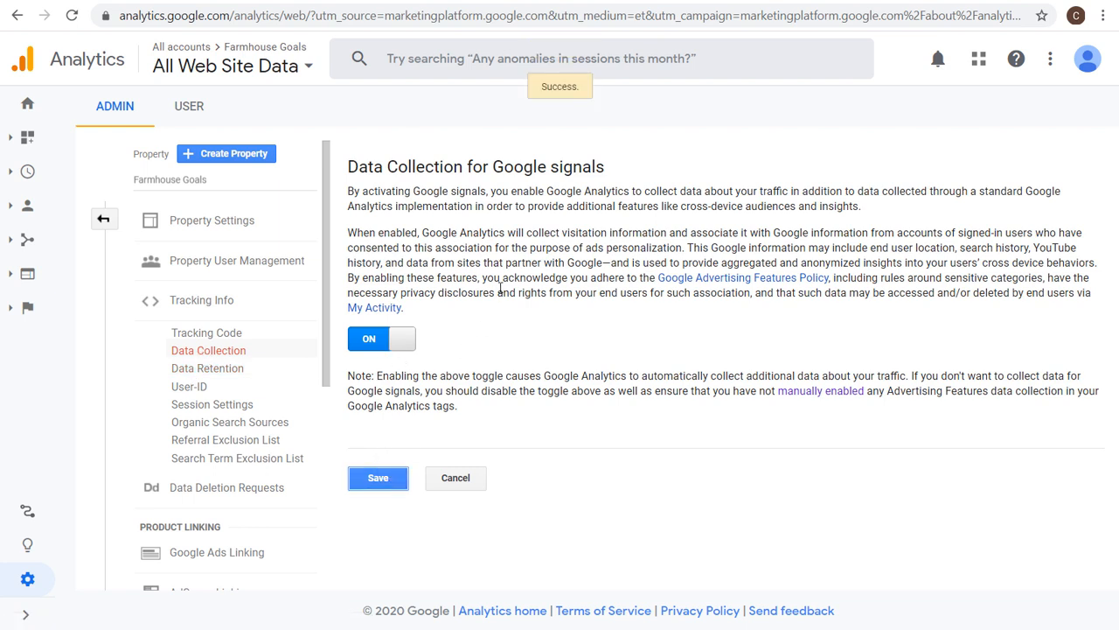
Open the Farmhouse Goals Google Ads link group and read its described integration features.
click(207, 561)
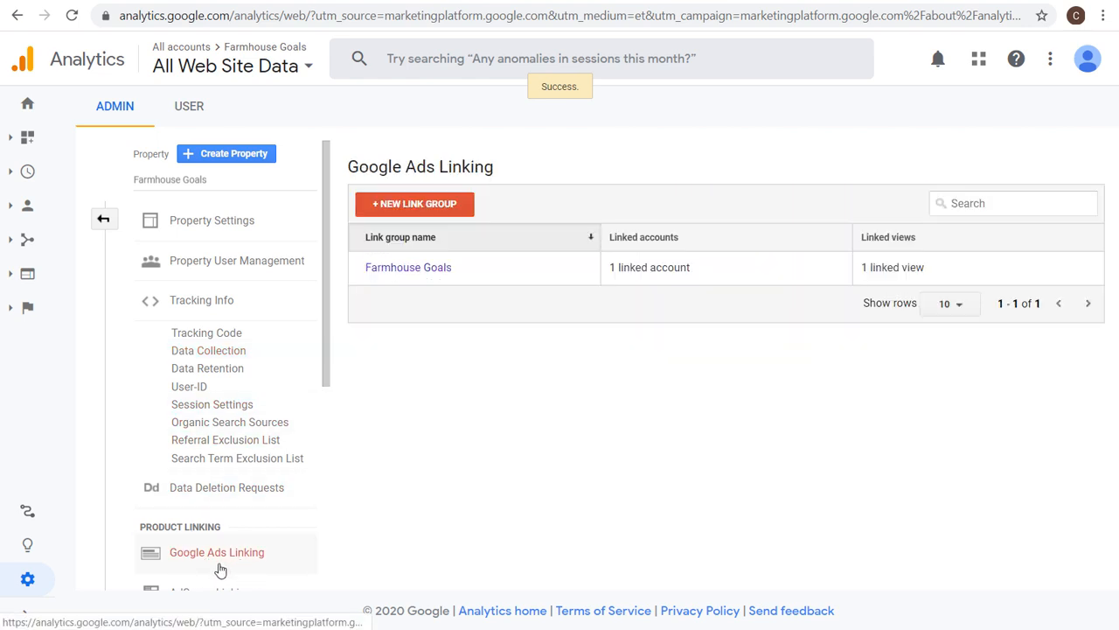
click(385, 272)
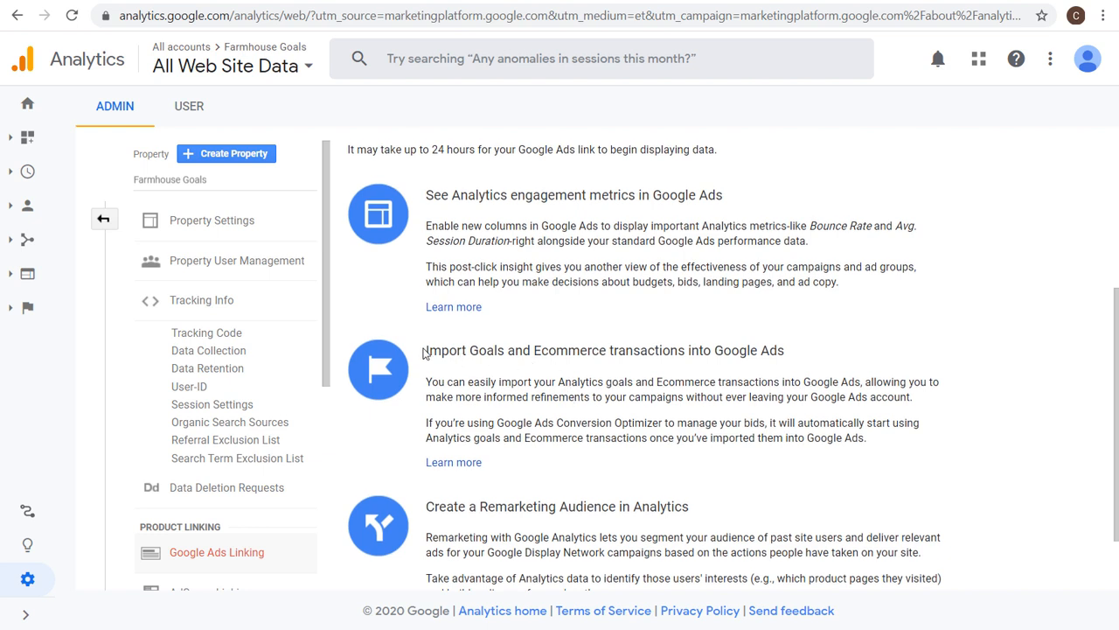
drag(424, 350, 743, 350)
click(744, 349)
scroll(588, 411, down, 1)
drag(427, 421, 756, 427)
click(755, 427)
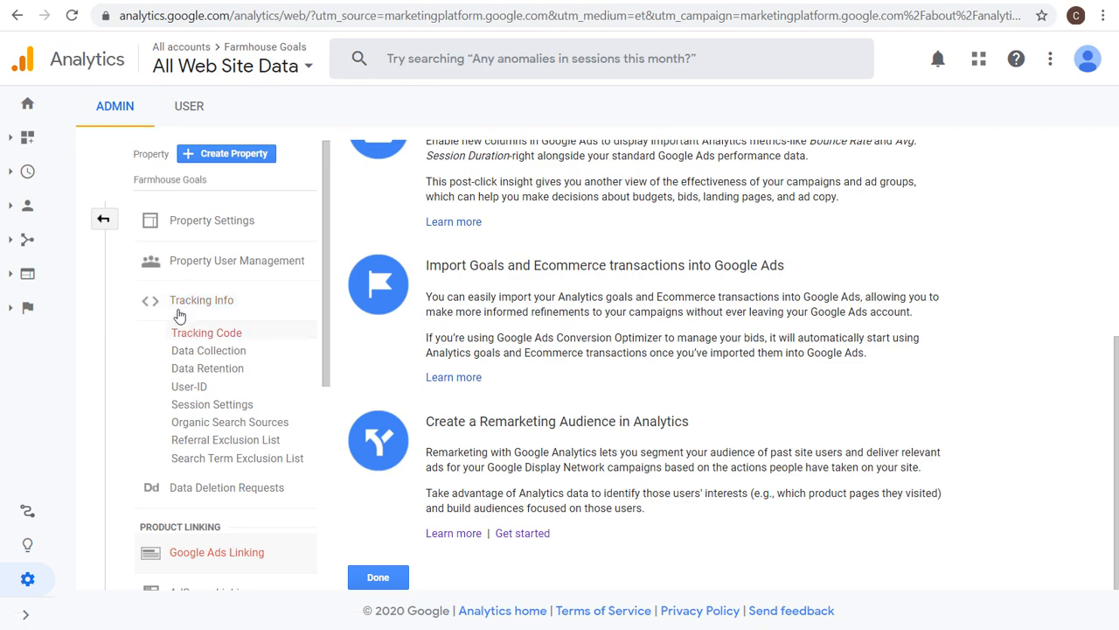
Open the property's Audiences list under Audience Definitions.
click(103, 218)
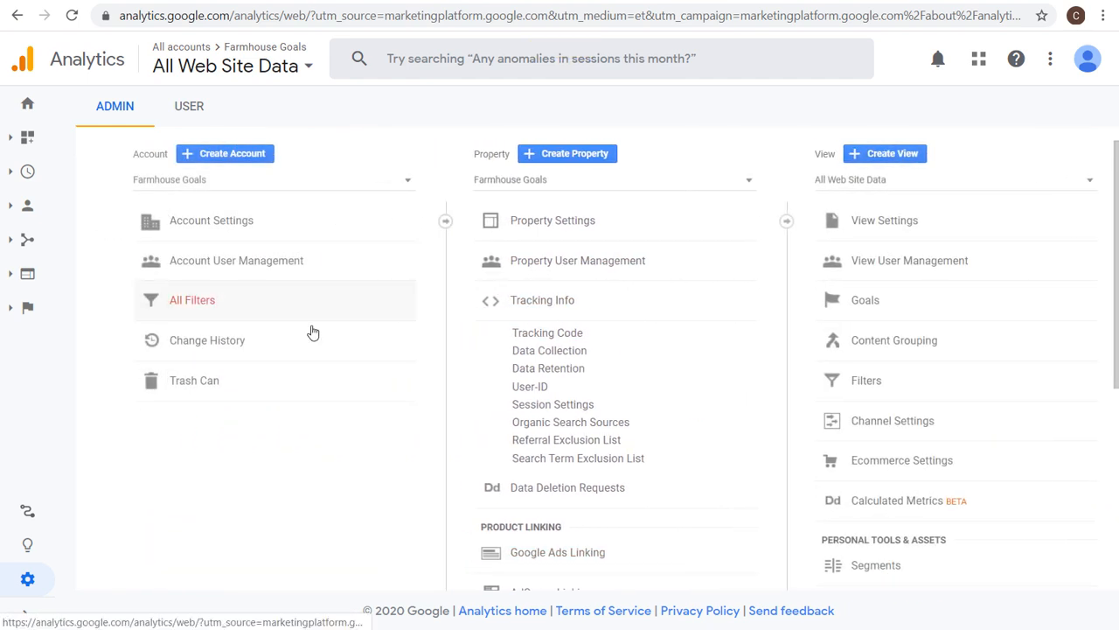
click(514, 301)
scroll(533, 313, down, 2)
scroll(535, 315, down, 2)
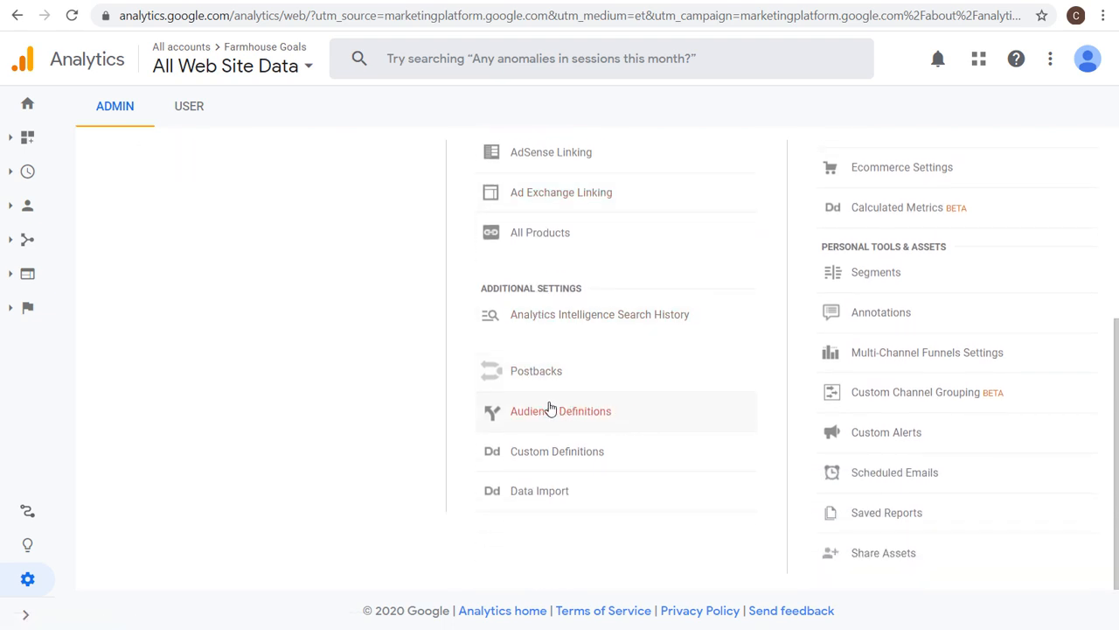
click(581, 410)
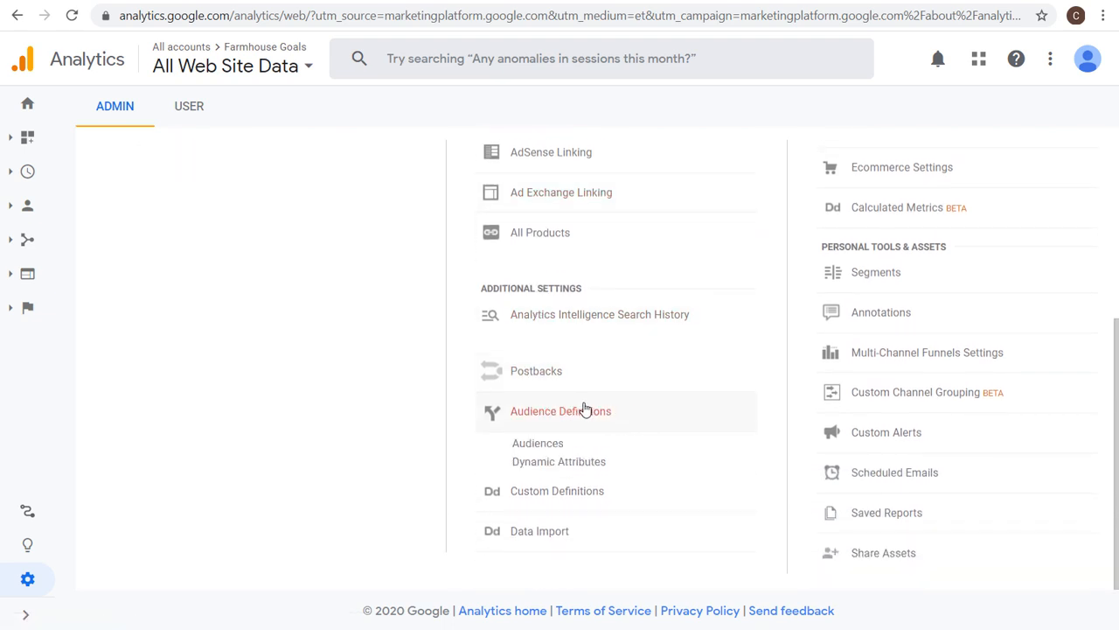
click(541, 443)
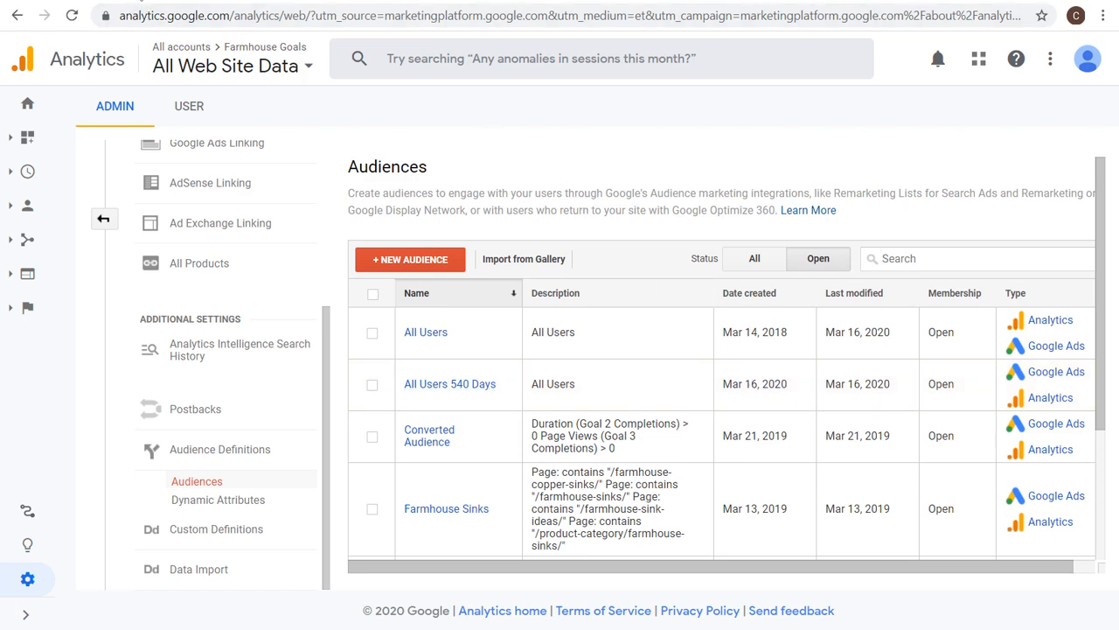
click(140, 1)
Start a new All Users audience with a 540-day membership duration and cancel it.
click(410, 259)
click(437, 277)
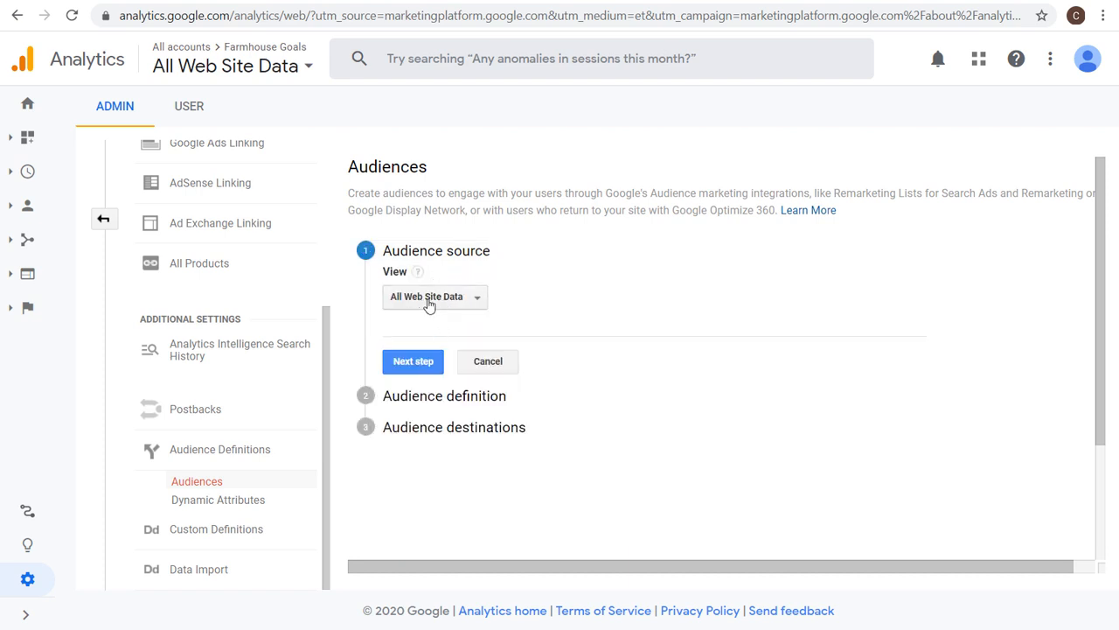
click(414, 369)
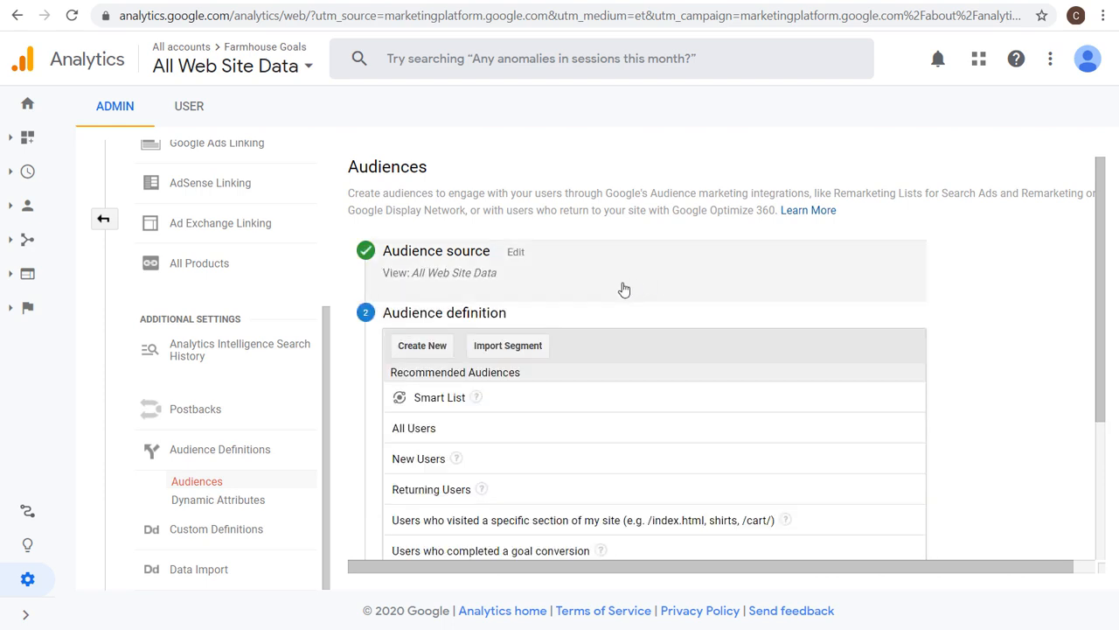
scroll(603, 289, down, 1)
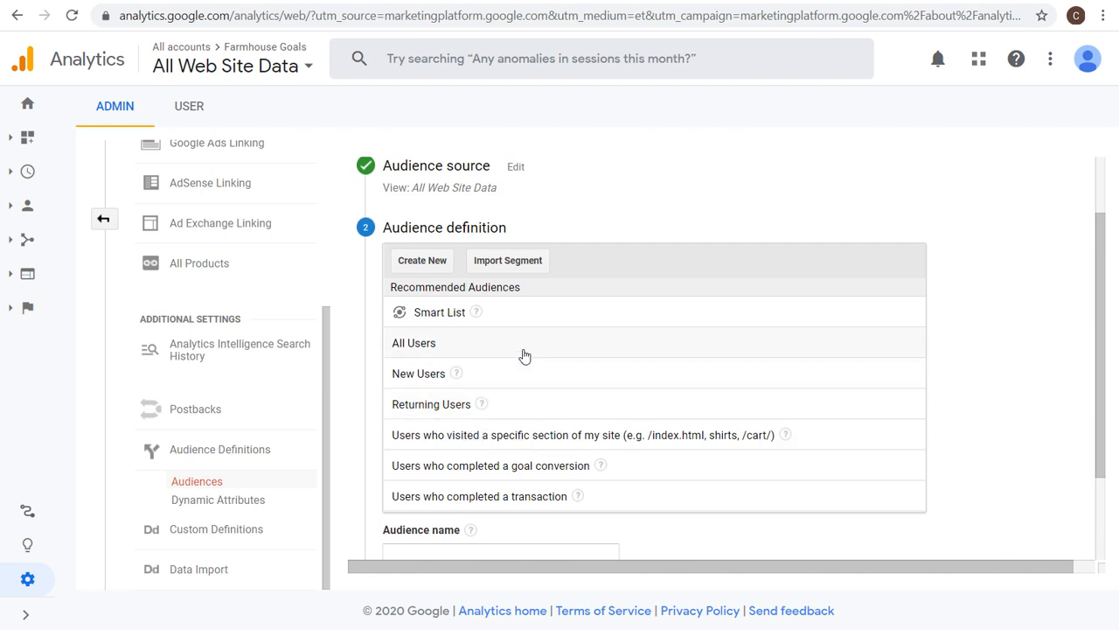
click(469, 351)
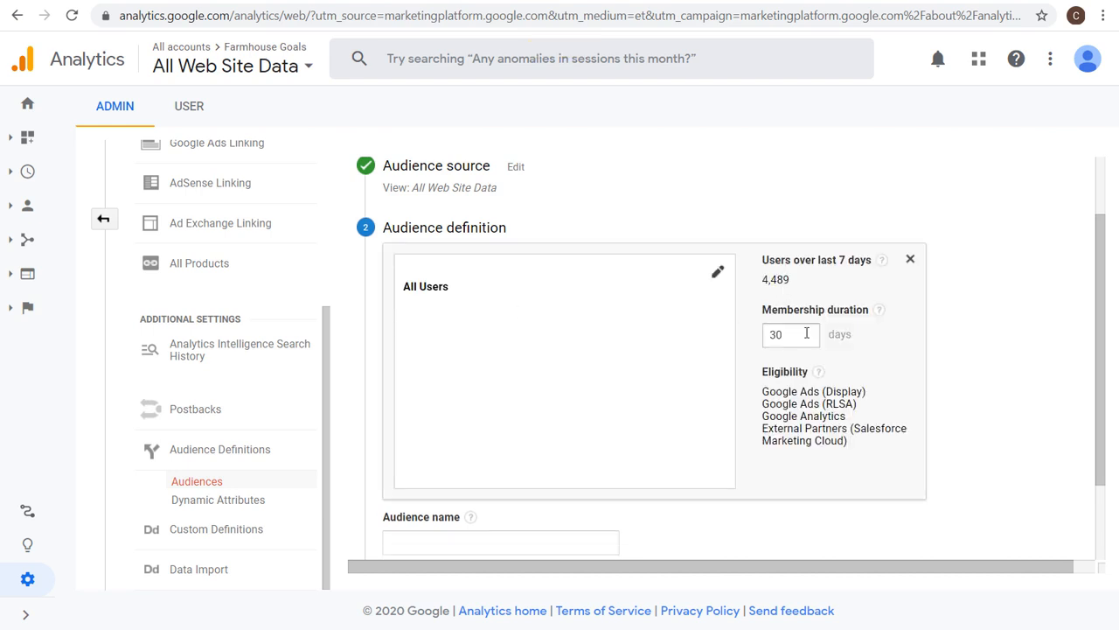
drag(781, 334, 744, 337)
text(540)
click(839, 210)
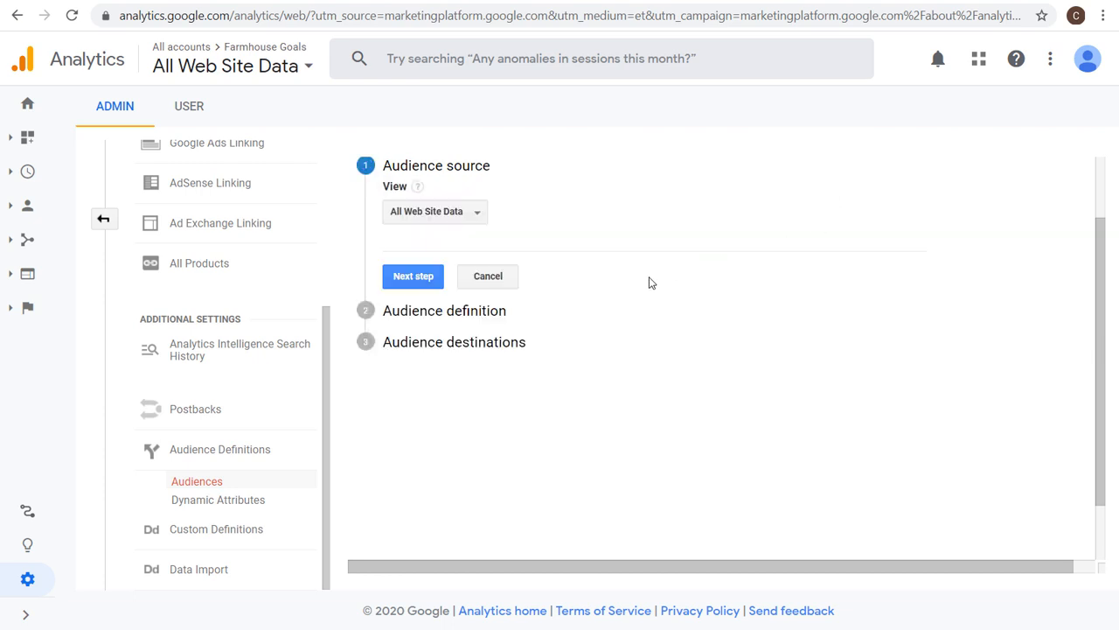
click(413, 276)
click(787, 335)
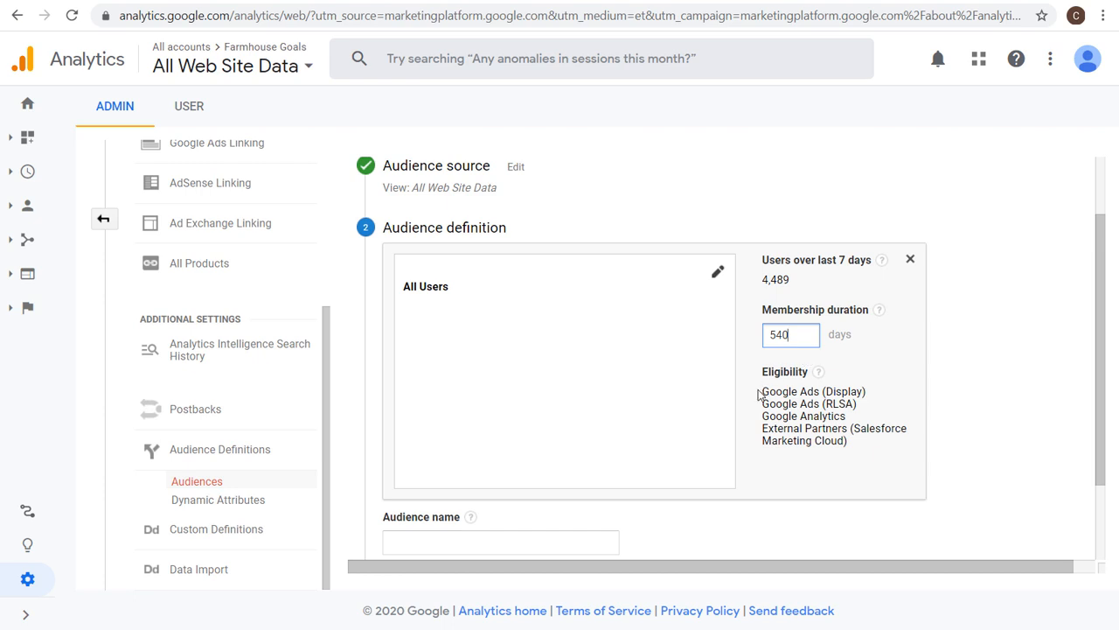
drag(759, 395, 864, 395)
click(809, 395)
scroll(506, 424, down, 2)
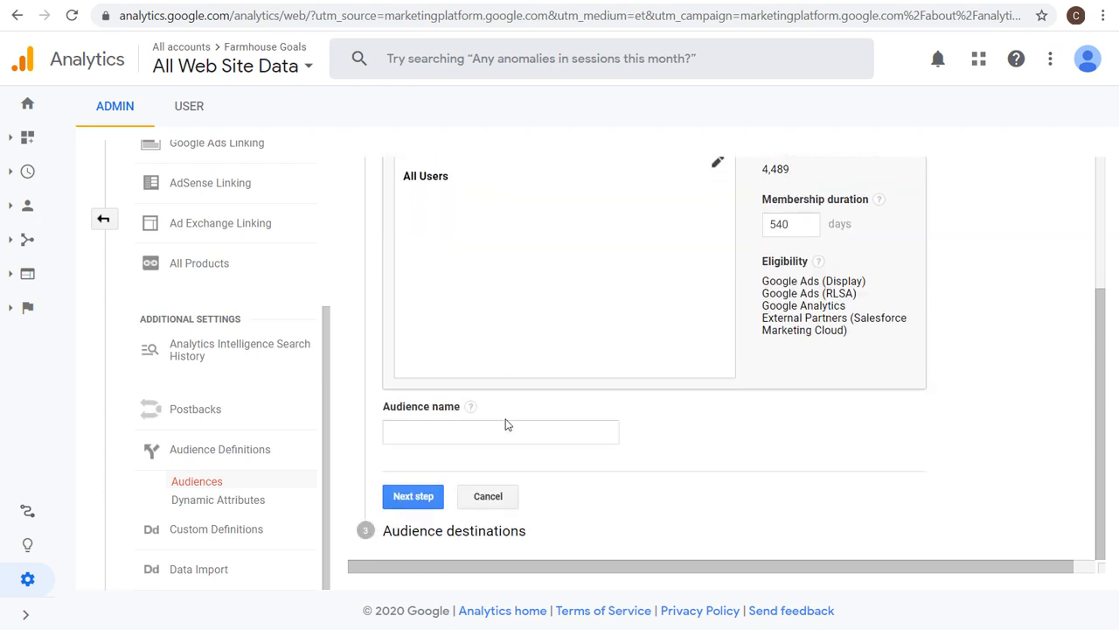
click(486, 497)
scroll(489, 385, up, 2)
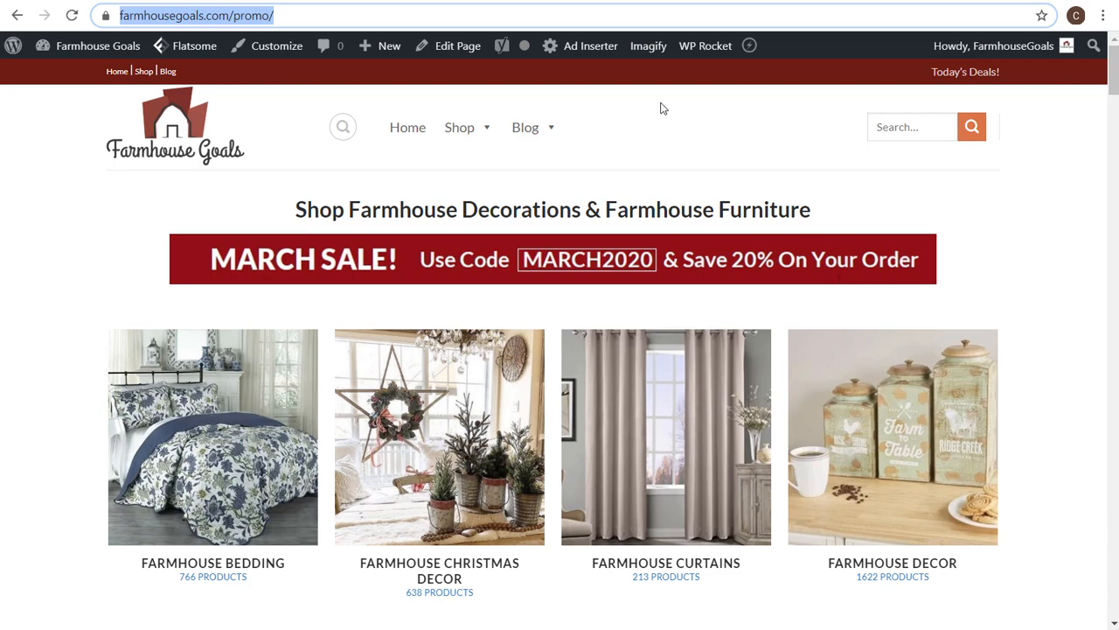
Switch to Google Analytics and start a new audience of visitors to /farmhouse-bar-stools/, then cancel it.
click(528, 1)
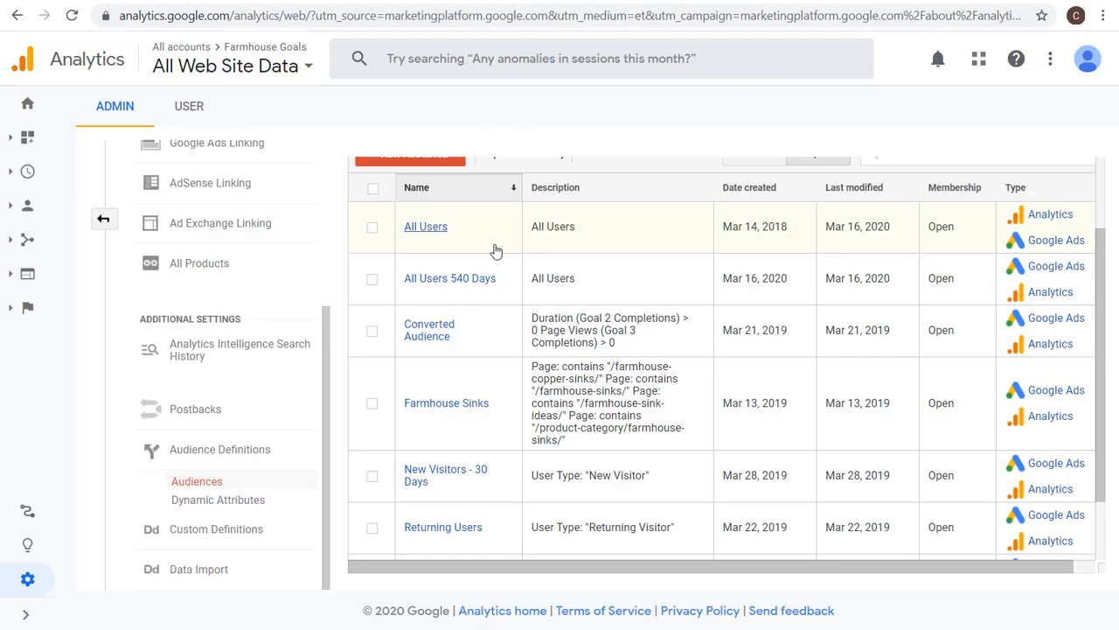
scroll(489, 254, up, 2)
click(435, 262)
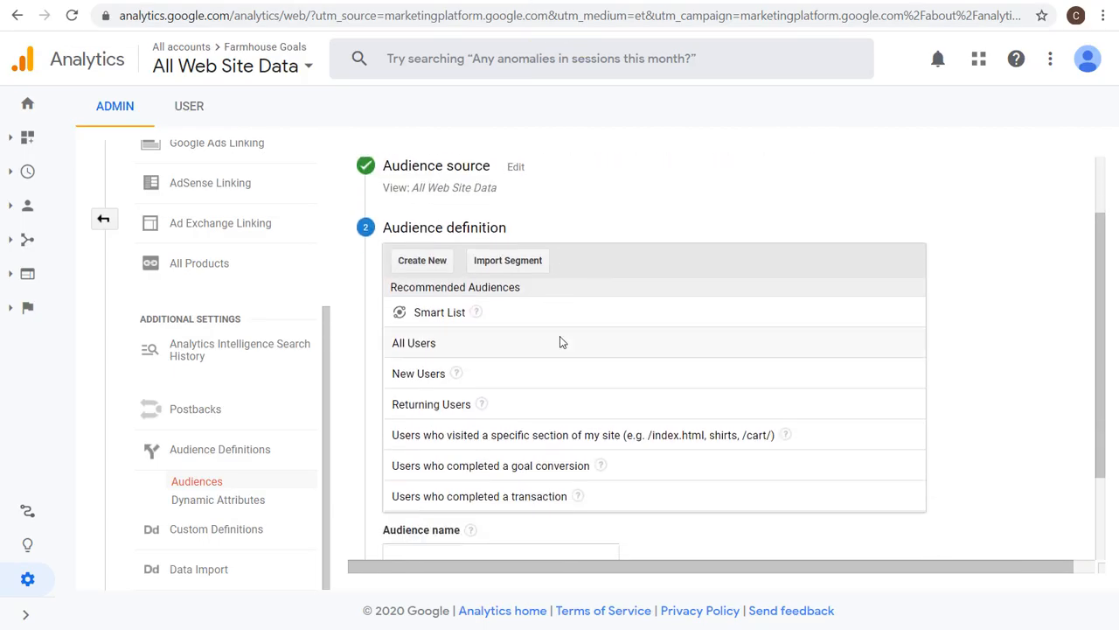
scroll(563, 344, down, 2)
click(491, 352)
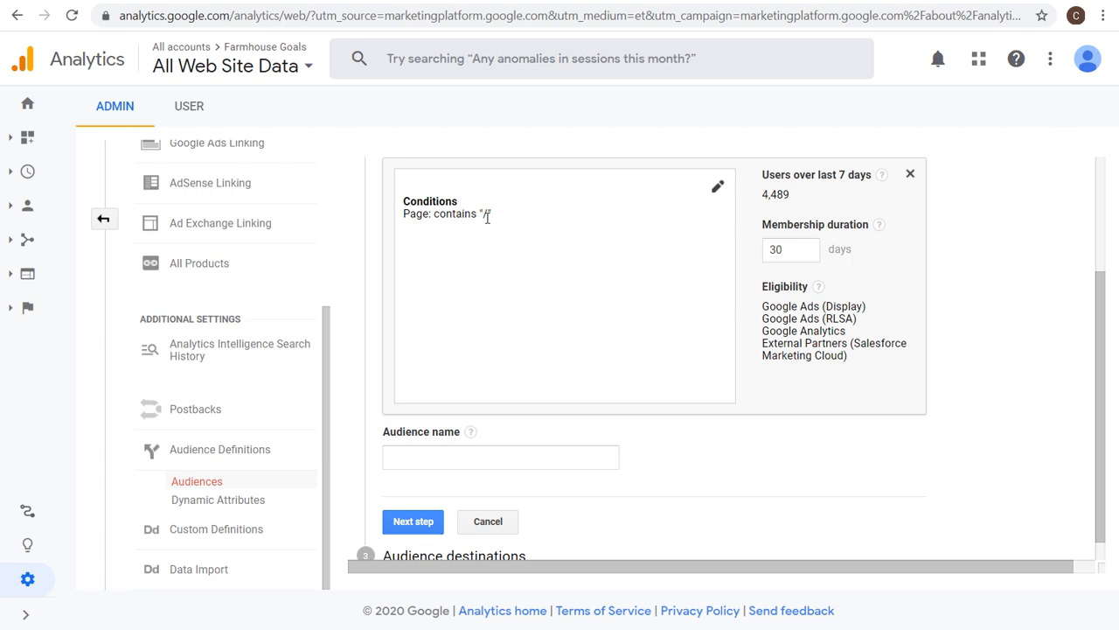
click(717, 189)
click(751, 306)
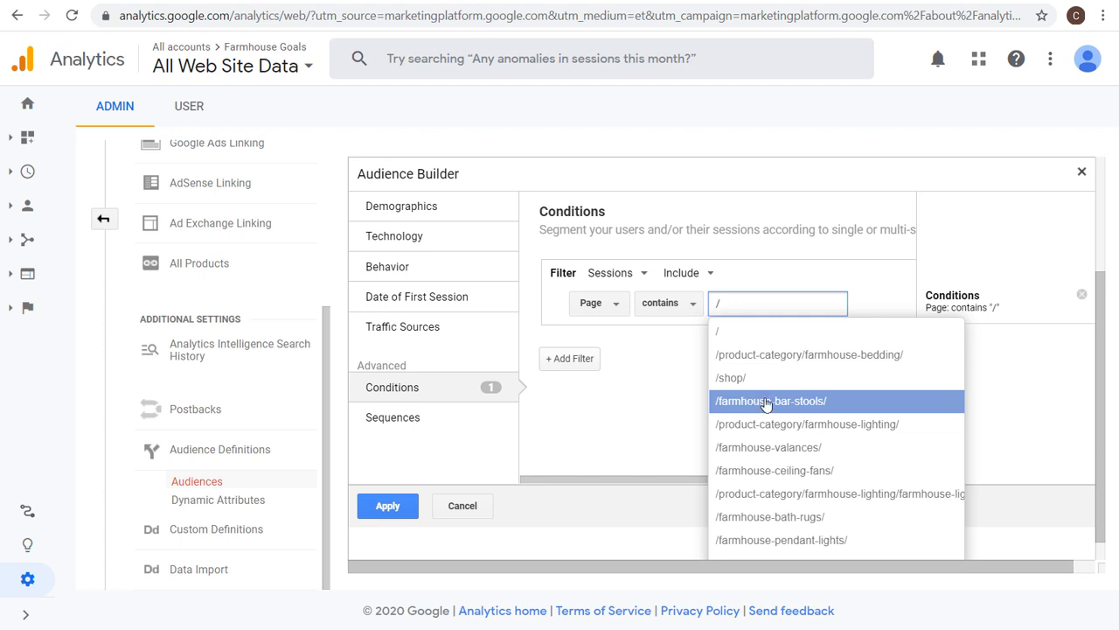
click(766, 401)
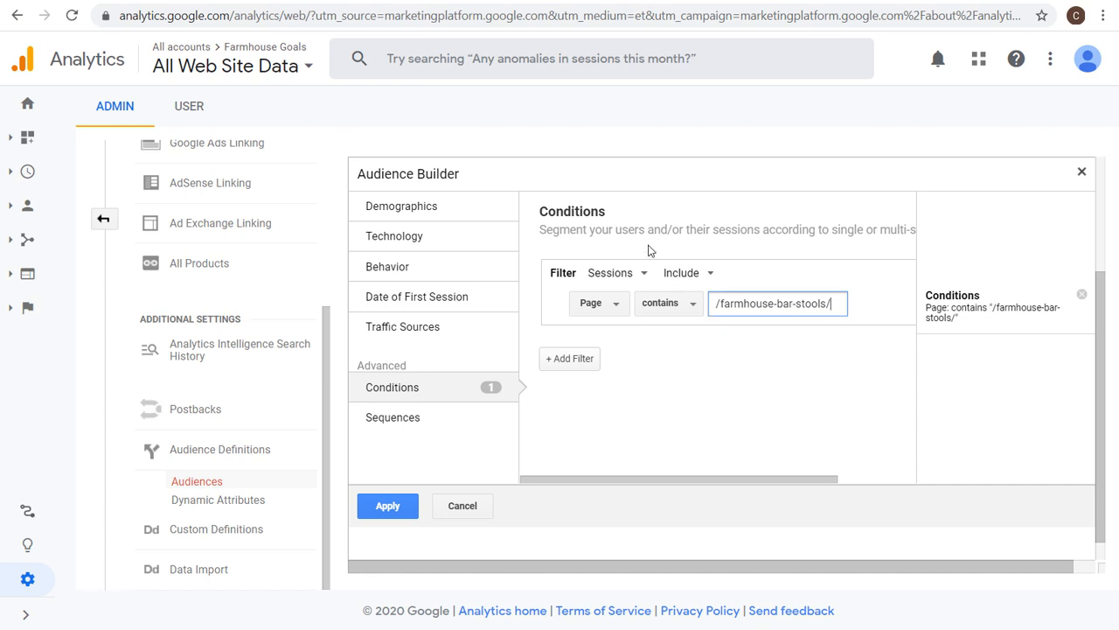
click(458, 507)
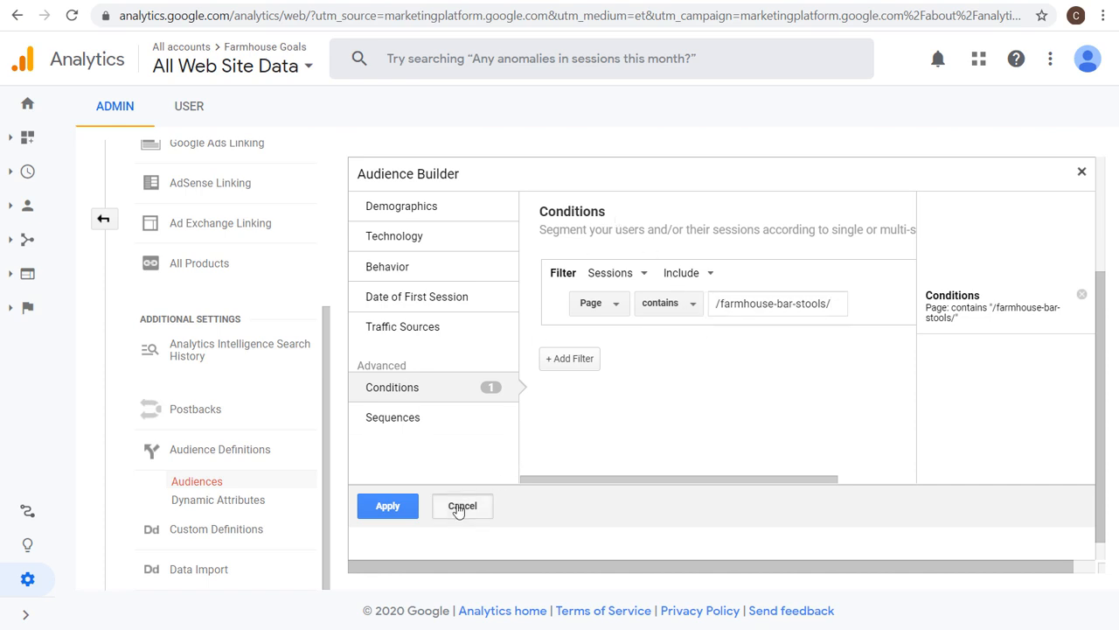
click(490, 524)
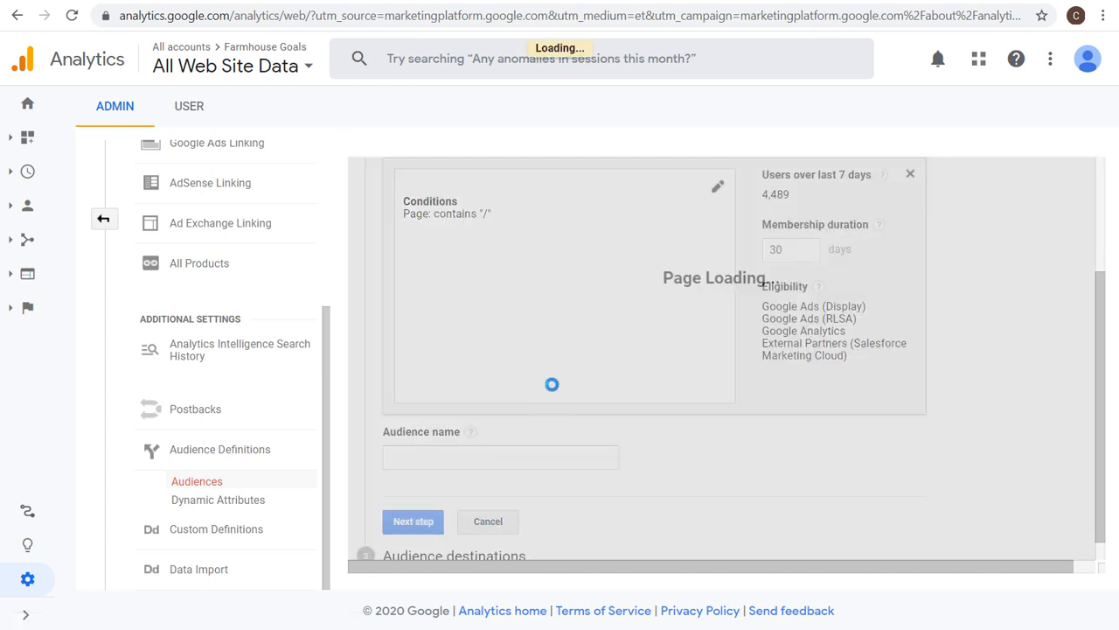
scroll(554, 387, up, 2)
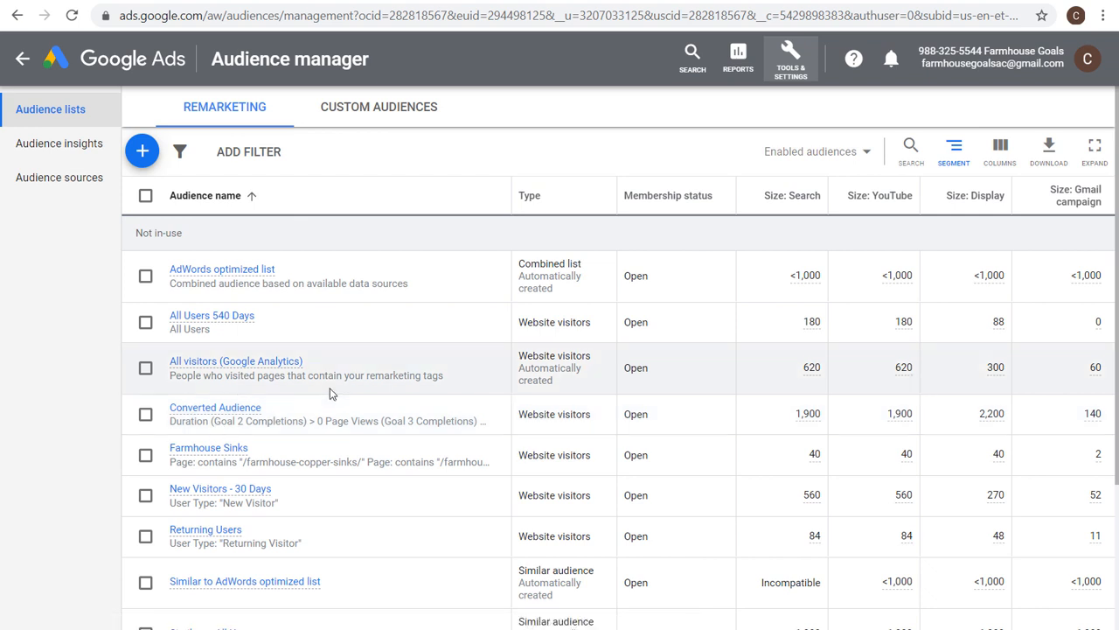
Start a new custom intent audience based on Google search terms in Google Ads, then cancel it.
click(376, 111)
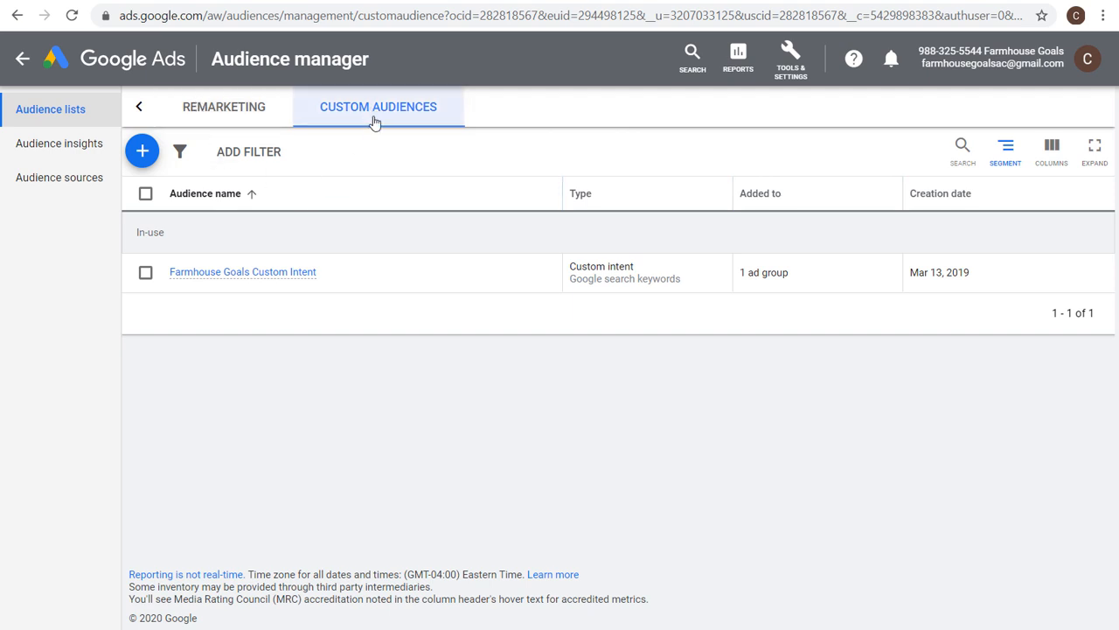
click(143, 154)
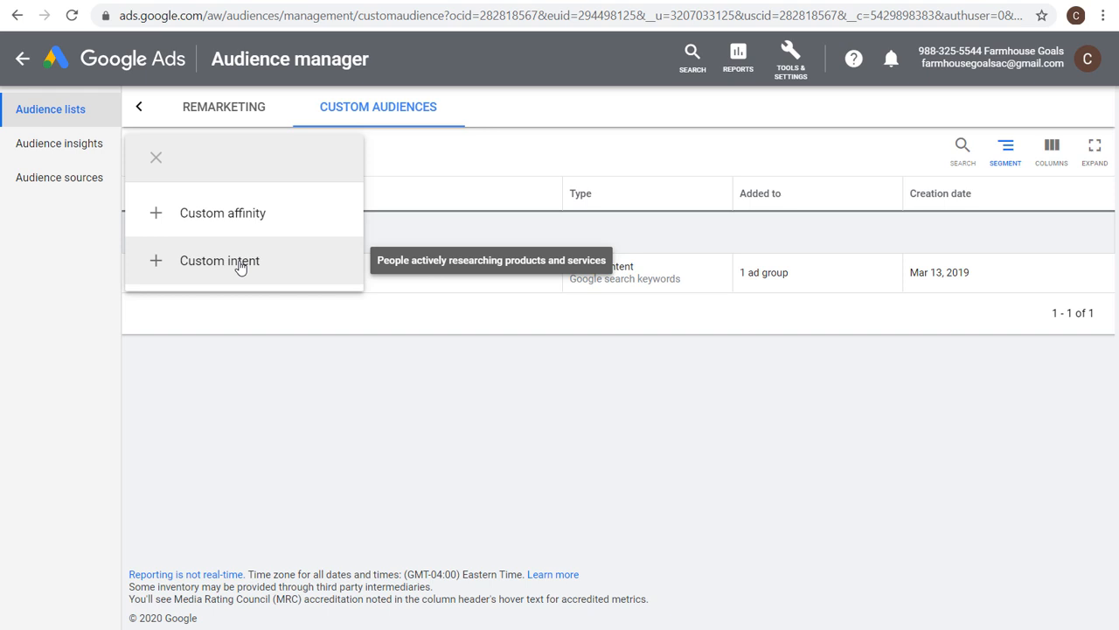
click(240, 266)
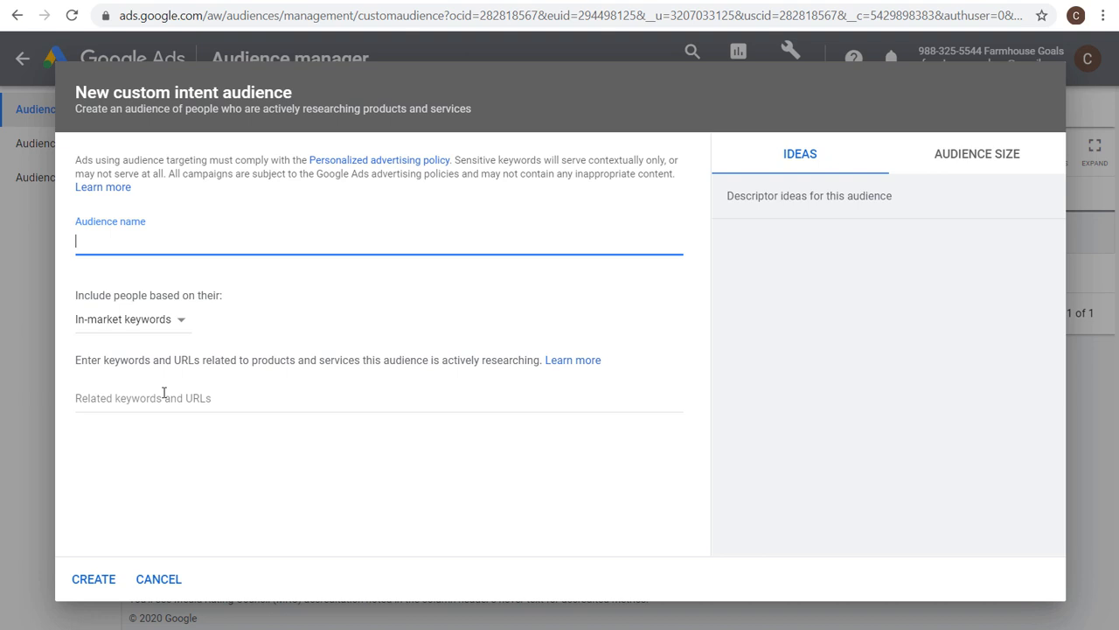
click(150, 321)
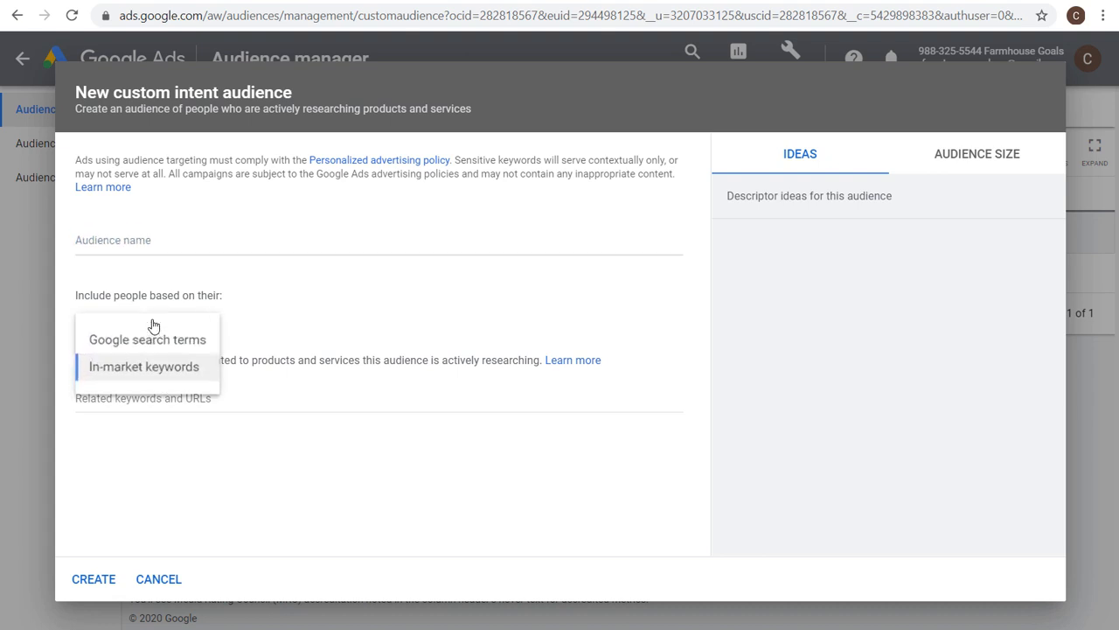
click(131, 341)
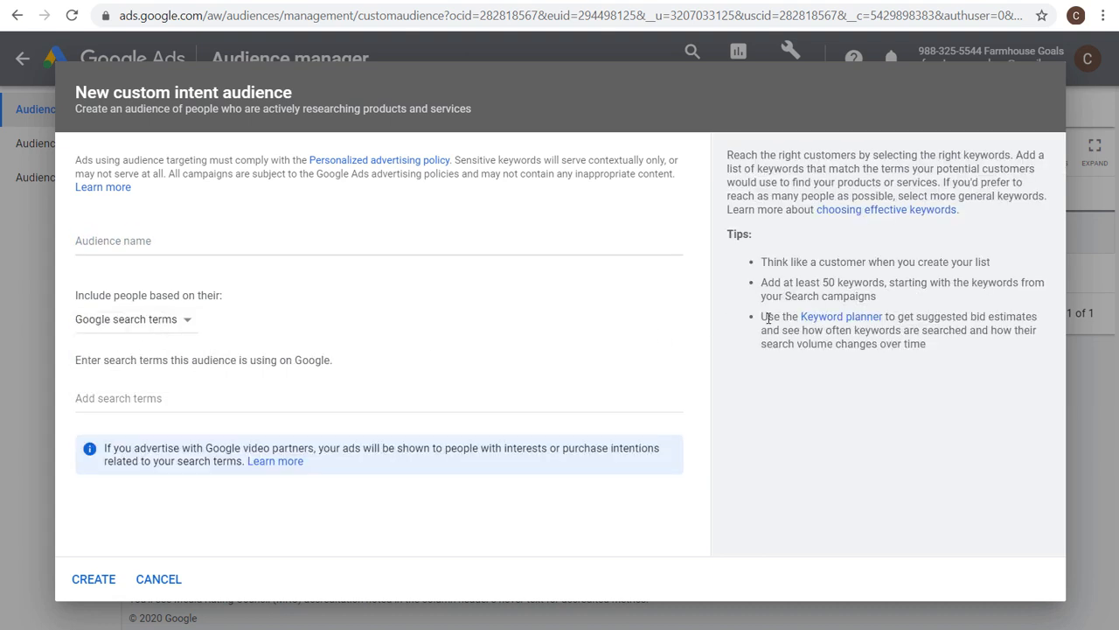
drag(762, 291, 898, 285)
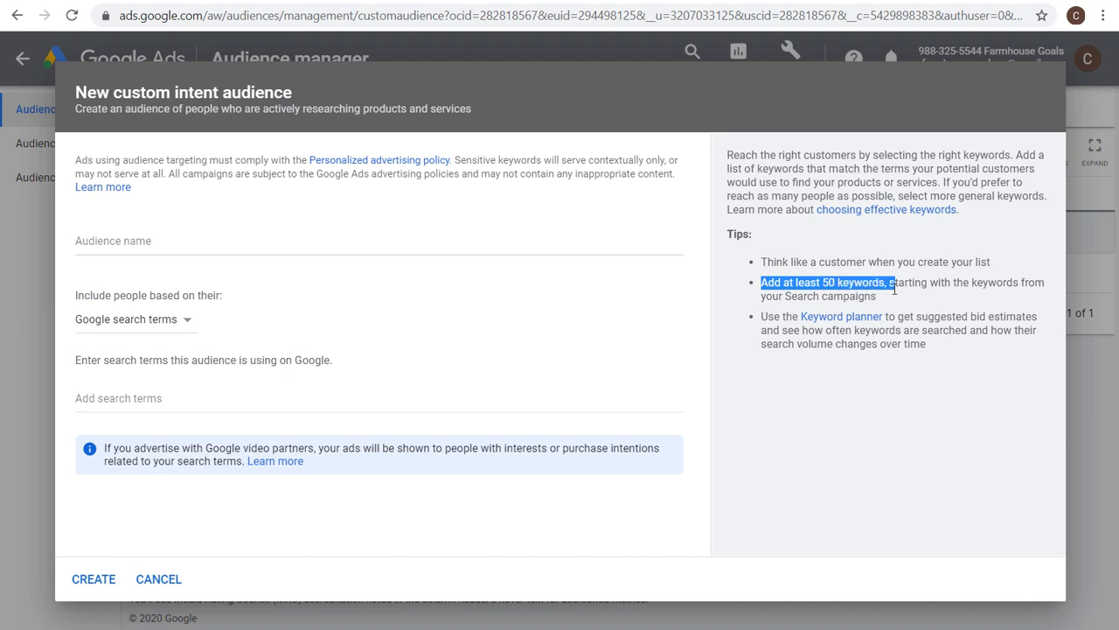
click(973, 282)
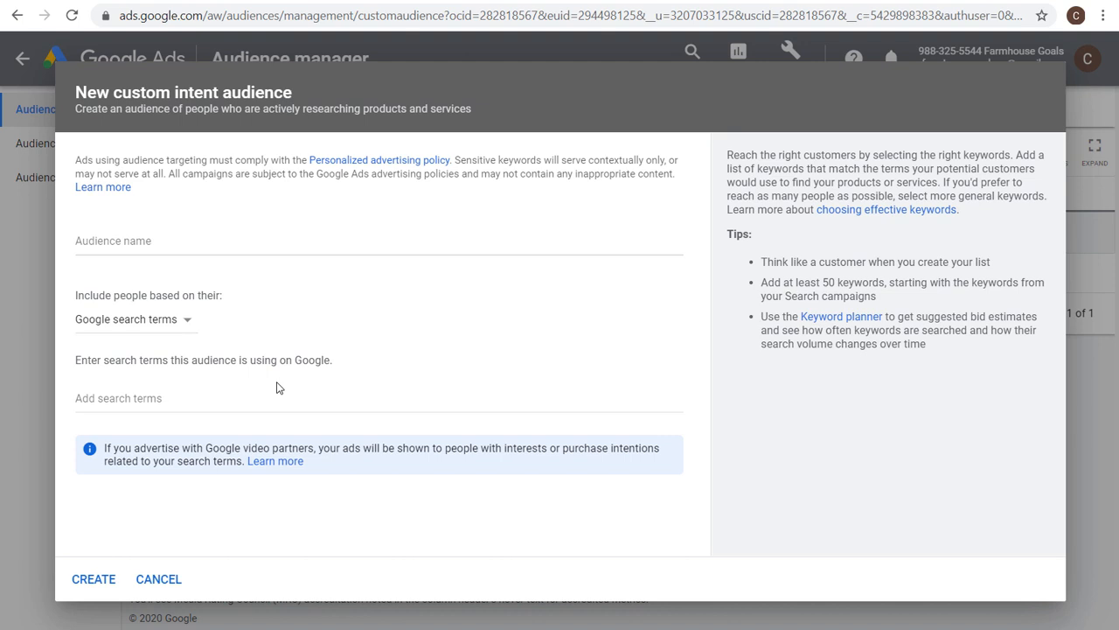
click(162, 578)
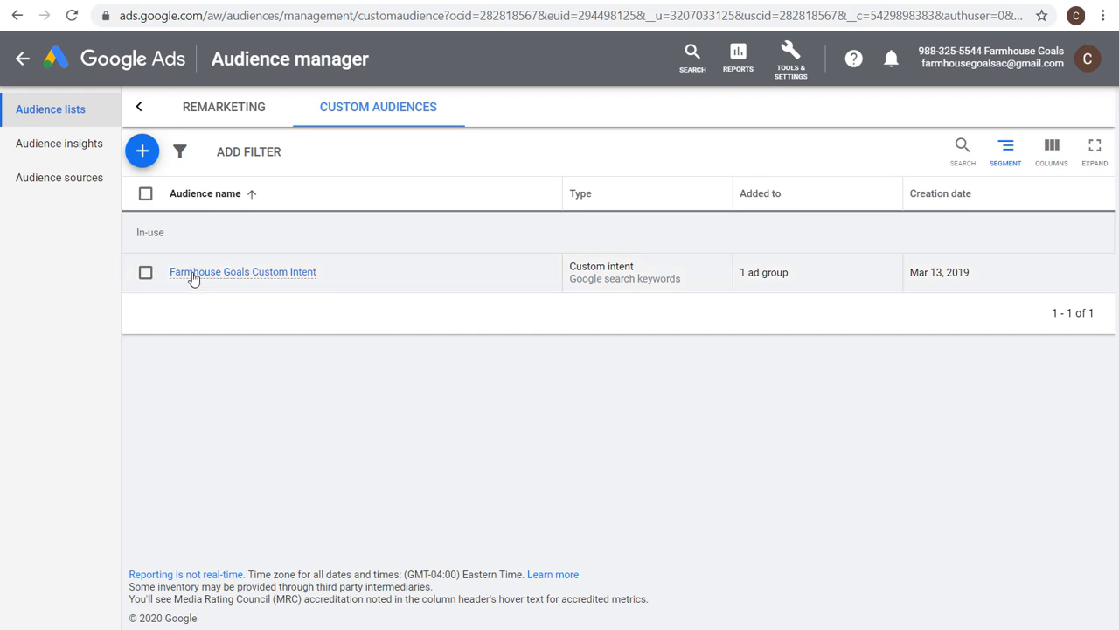
Open the Farmhouse Goals Custom Intent audience to review its name and search terms, then close it.
click(230, 276)
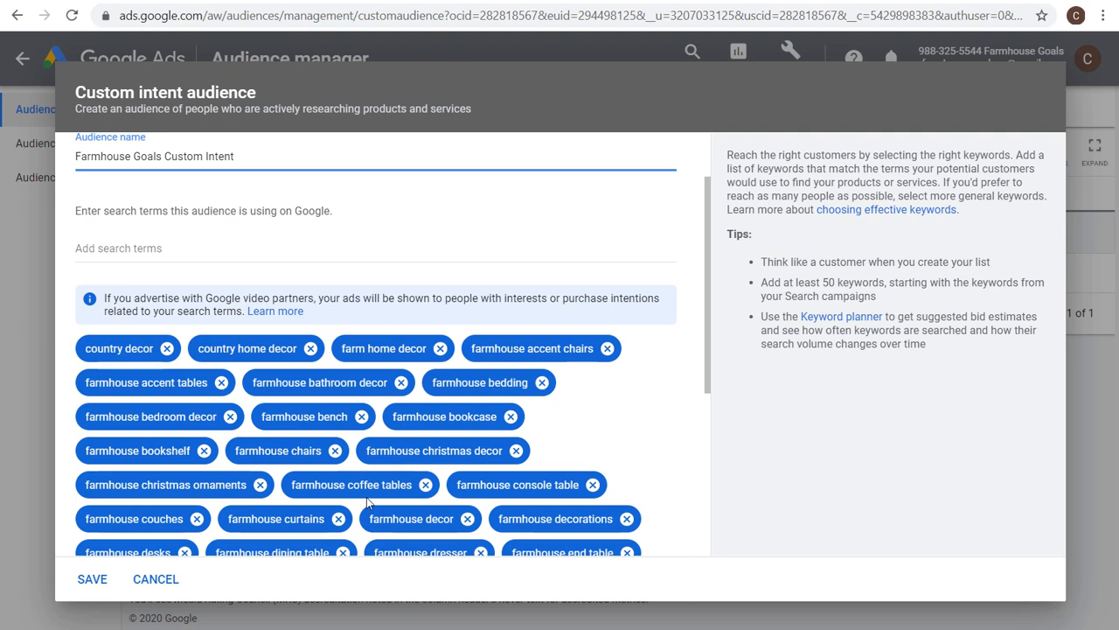
scroll(121, 267, up, 2)
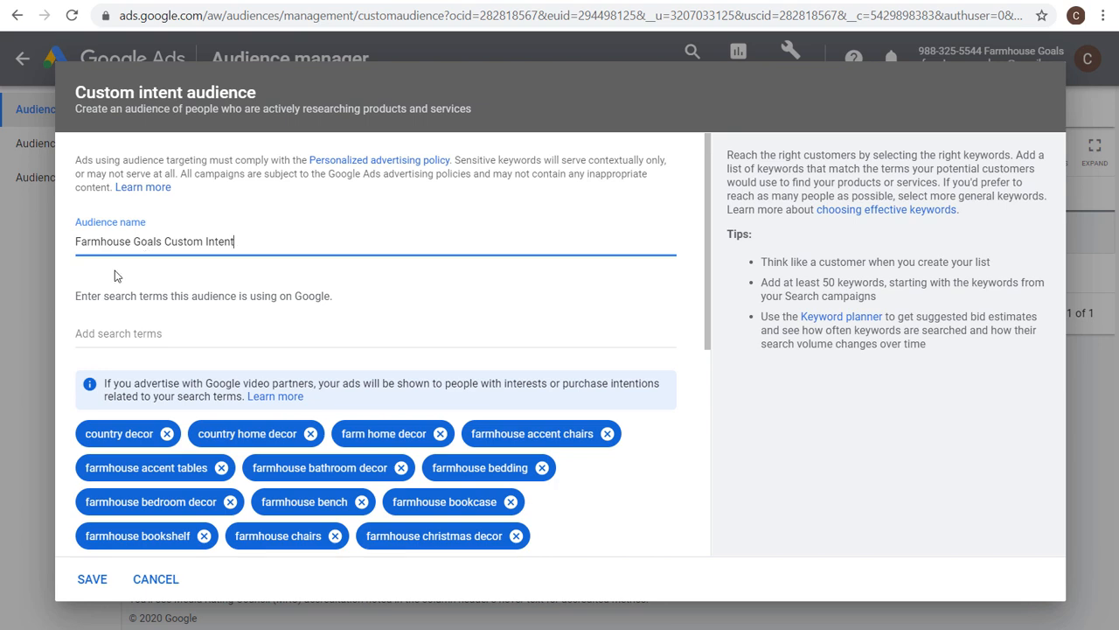
scroll(118, 276, down, 10)
click(150, 577)
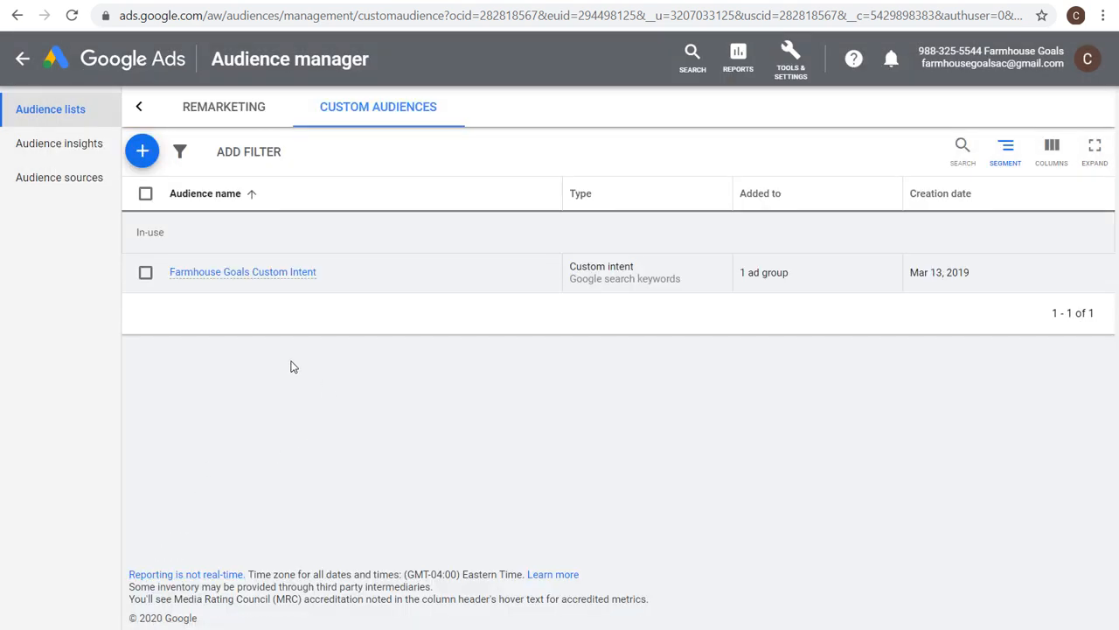
mouse_move(260, 278)
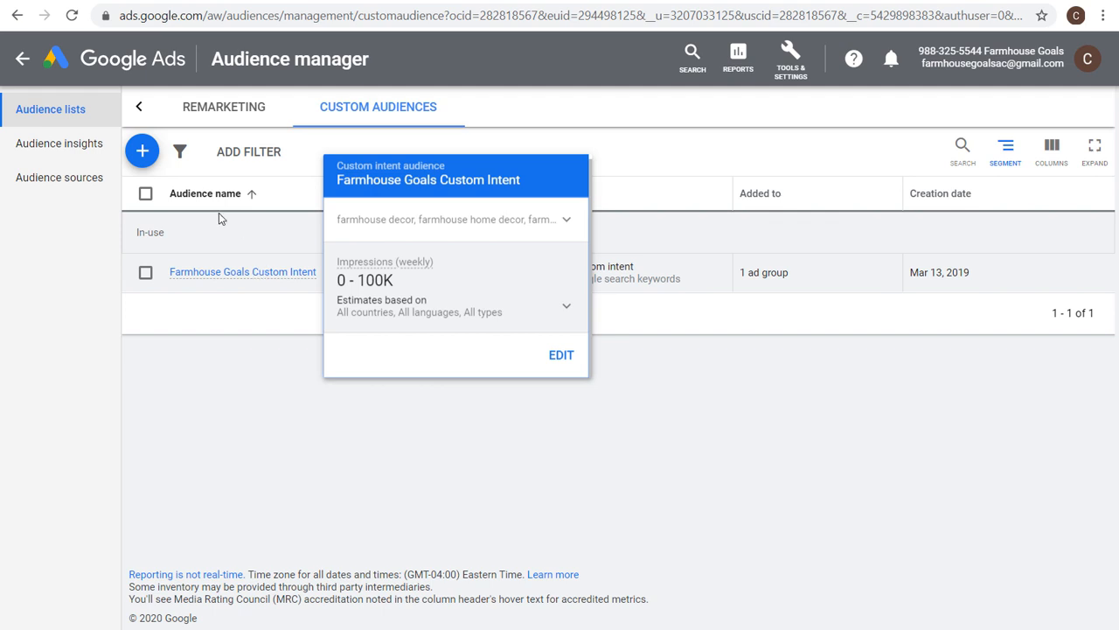
click(142, 151)
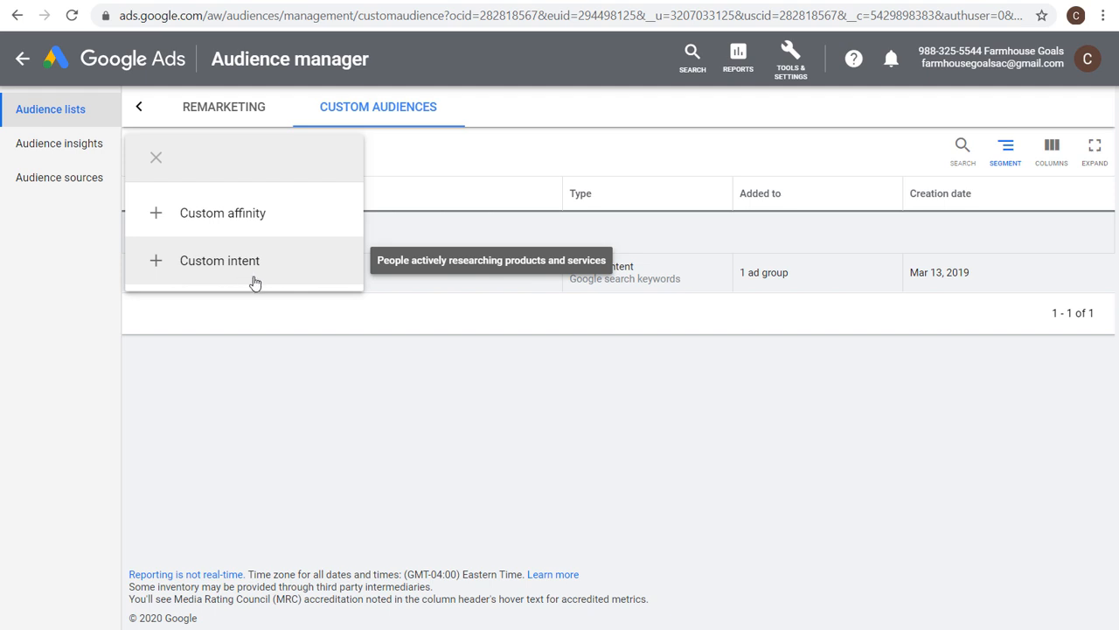
click(291, 400)
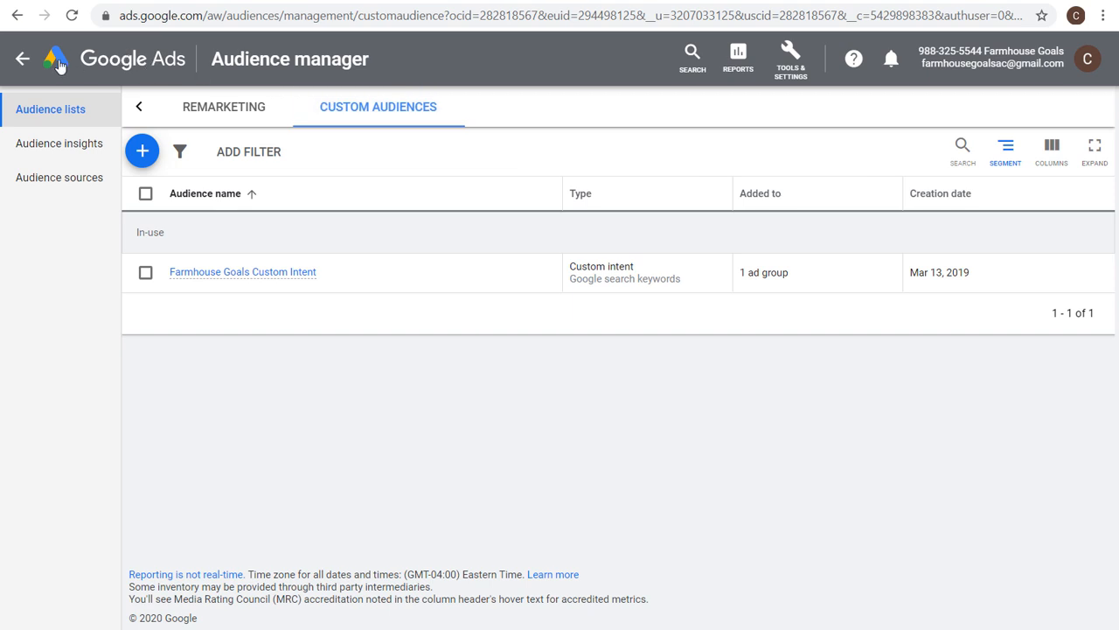
Start a new campaign with the Leads goal and the Display campaign type.
click(24, 58)
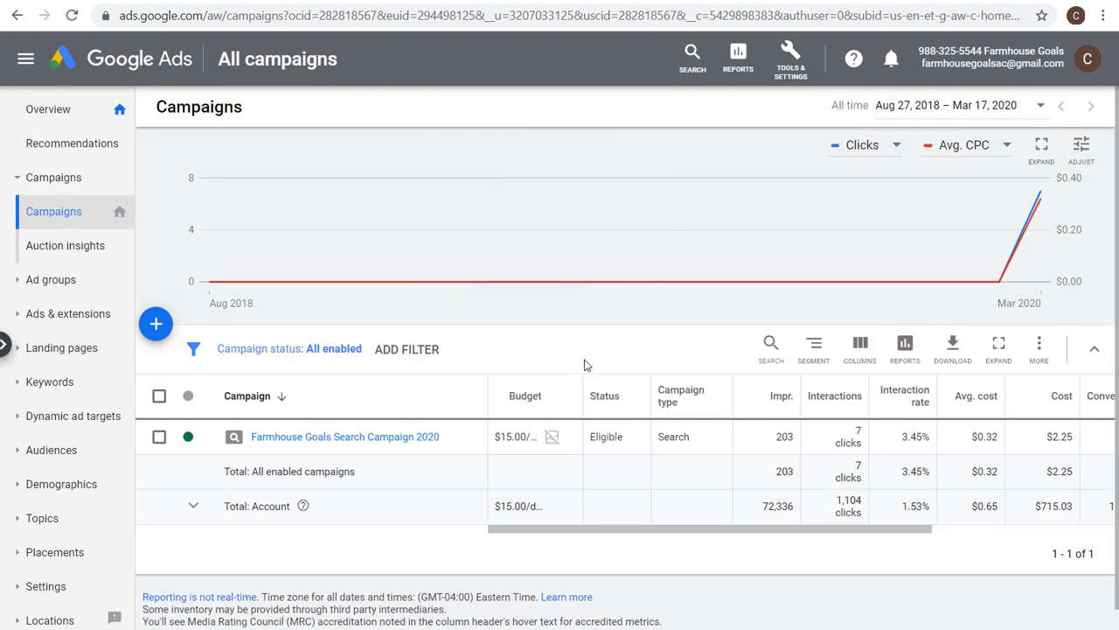
click(157, 325)
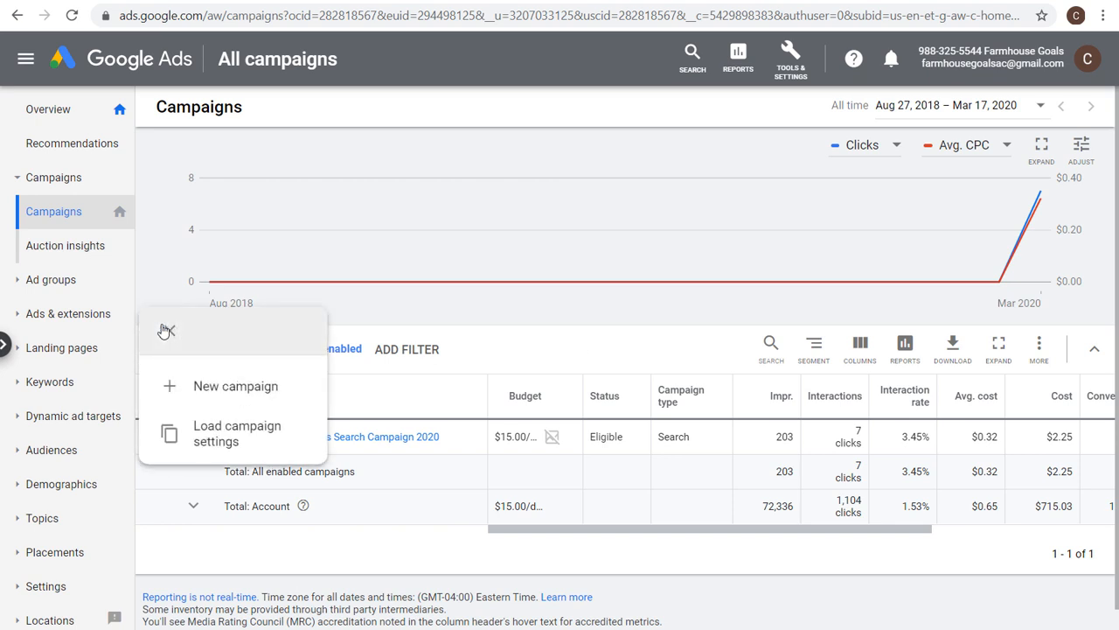
click(172, 394)
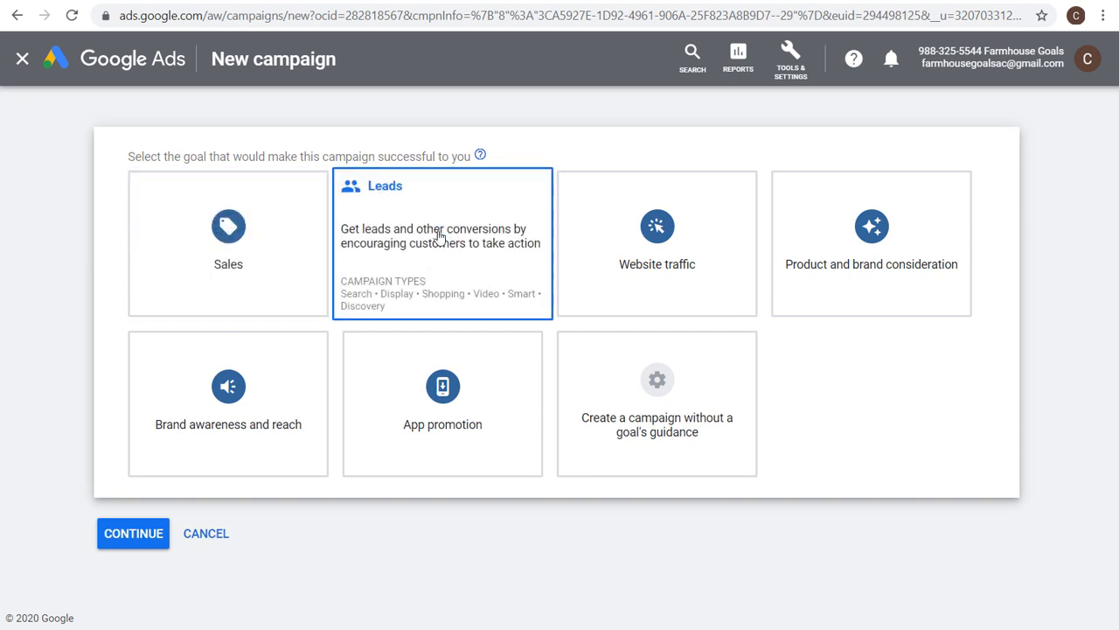
click(462, 265)
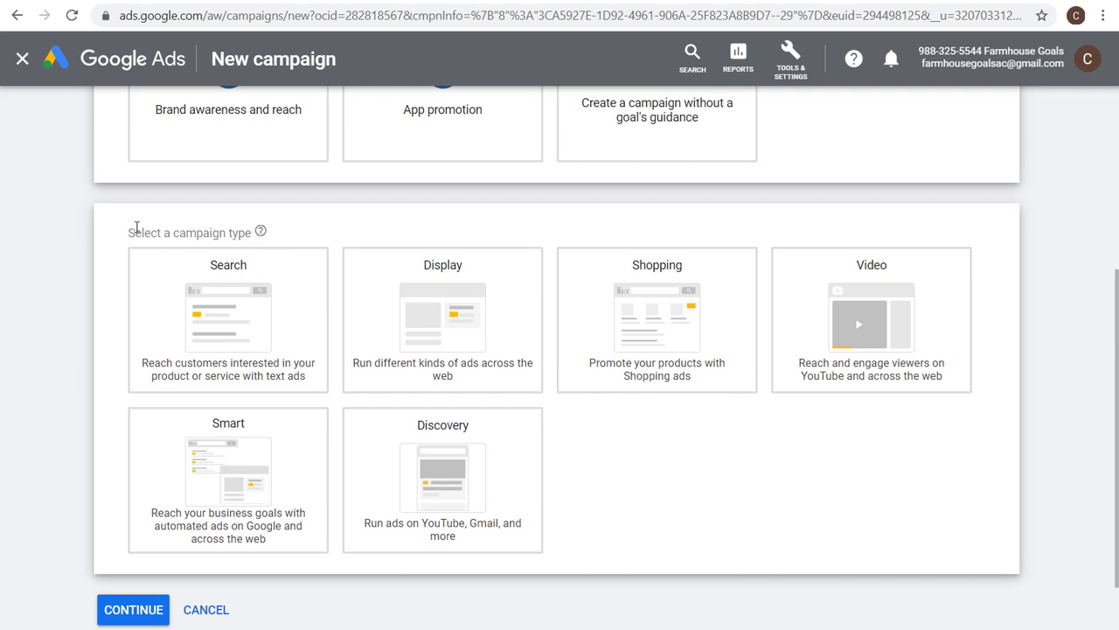
click(449, 301)
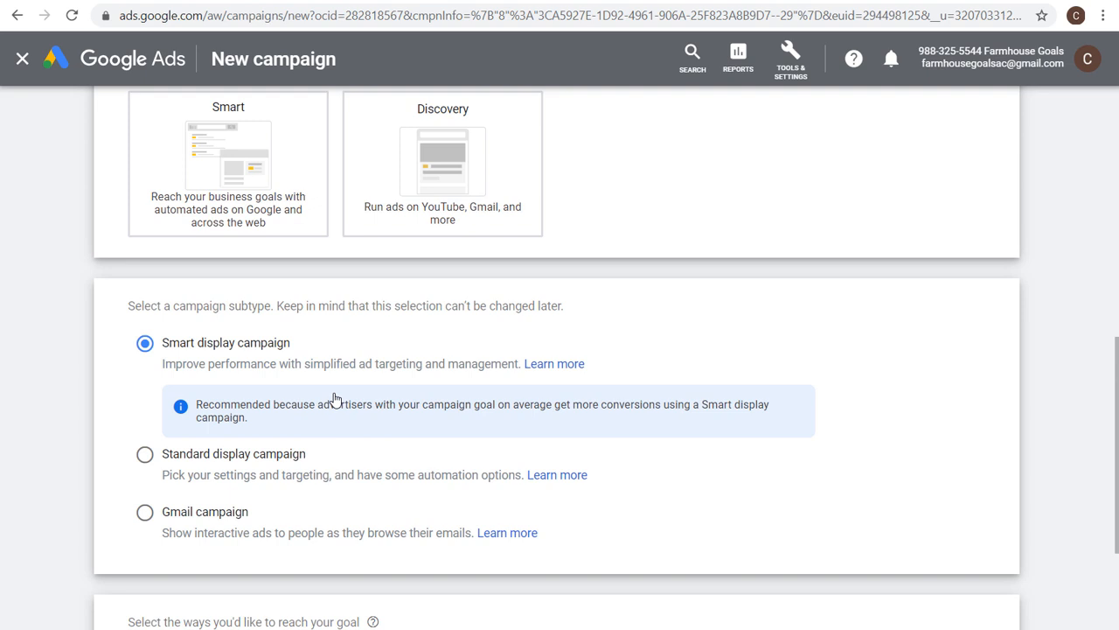
Choose the Smart display campaign subtype, enter farmhousegoals.com as the business website, and continue.
click(276, 455)
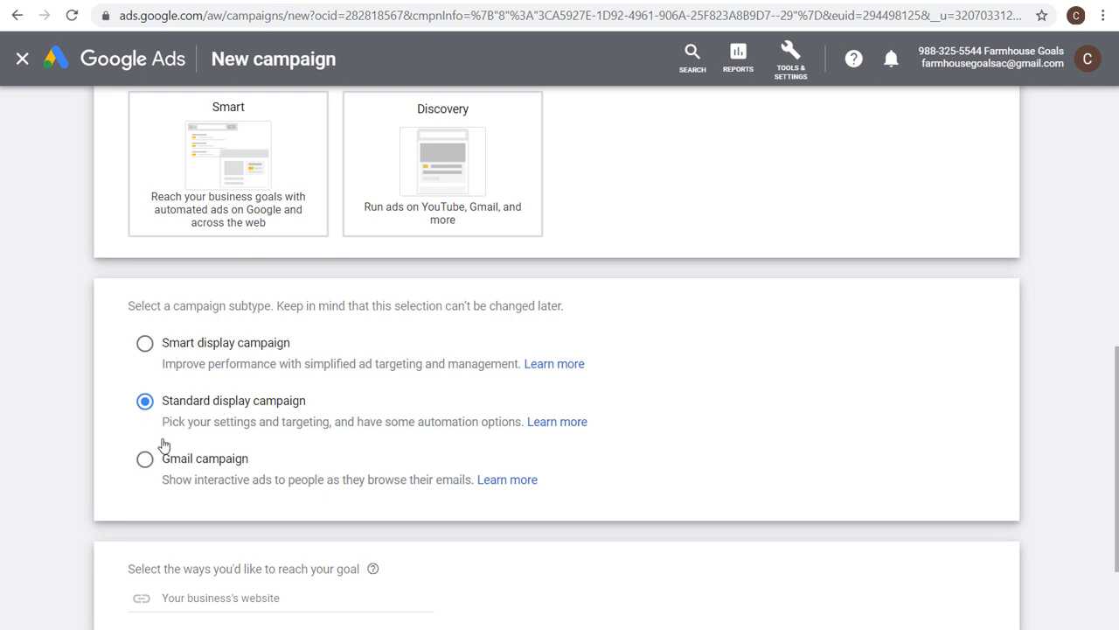
click(222, 465)
click(207, 346)
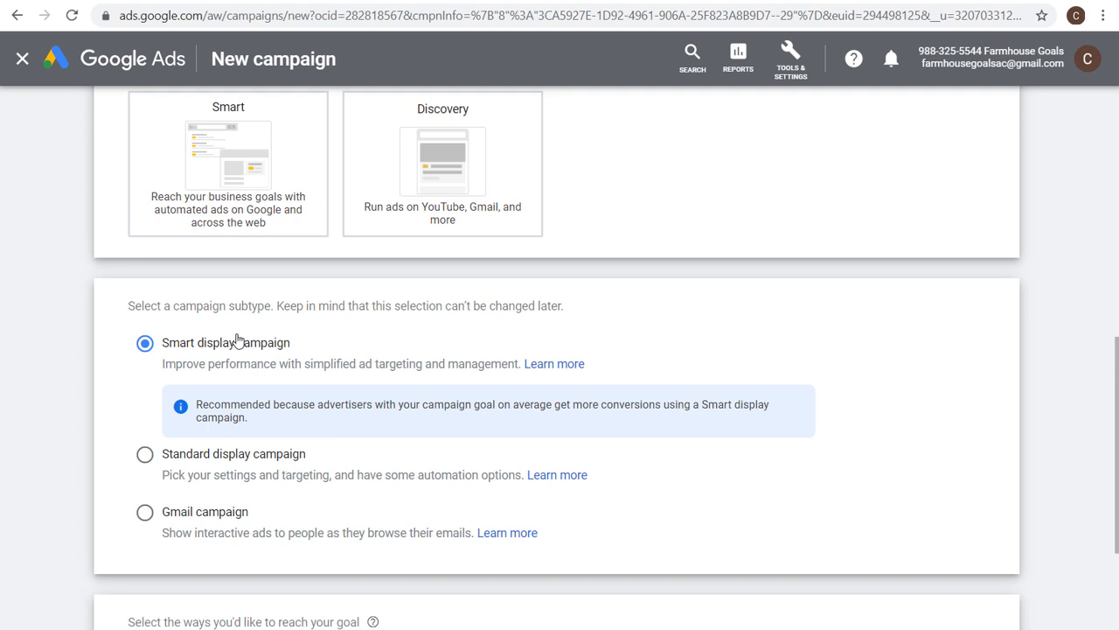
scroll(76, 409, down, 3)
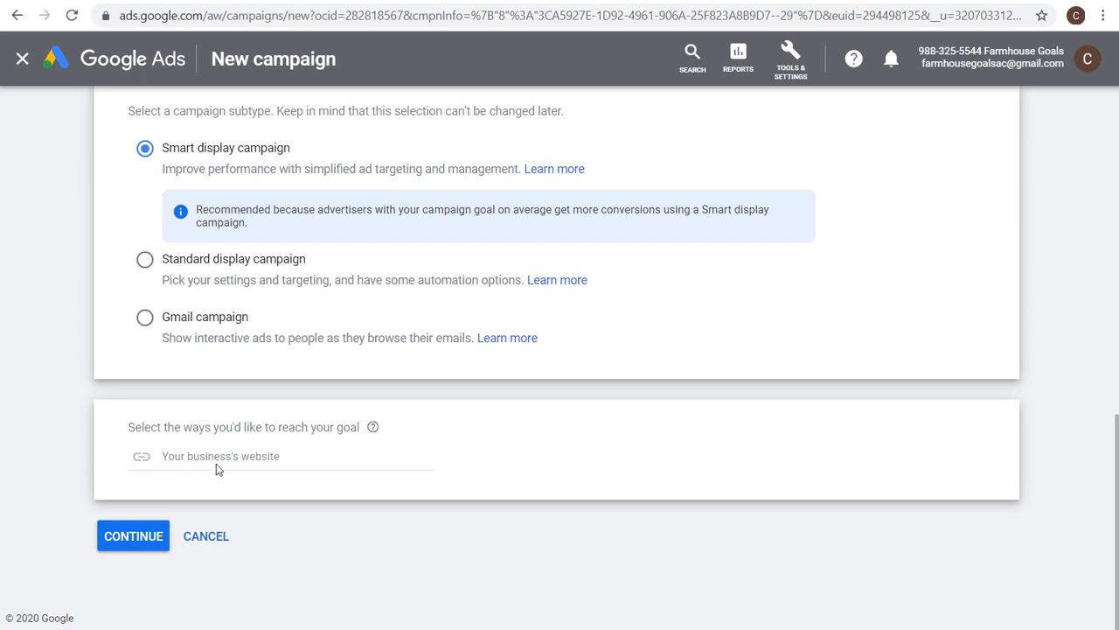
click(268, 455)
text(farmhousegoals.com)
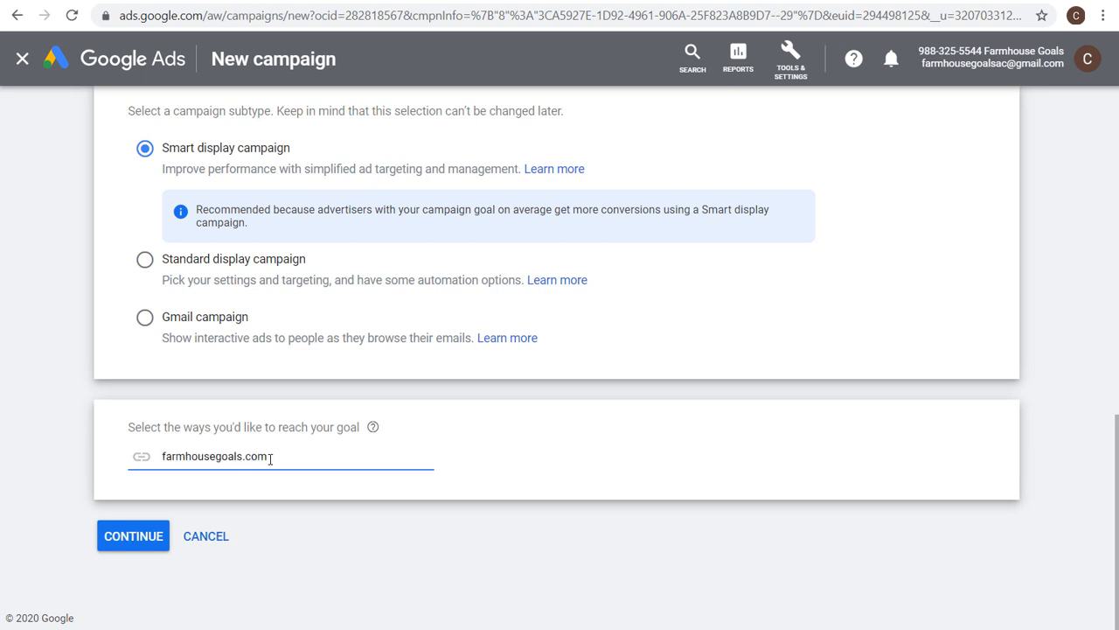
click(122, 535)
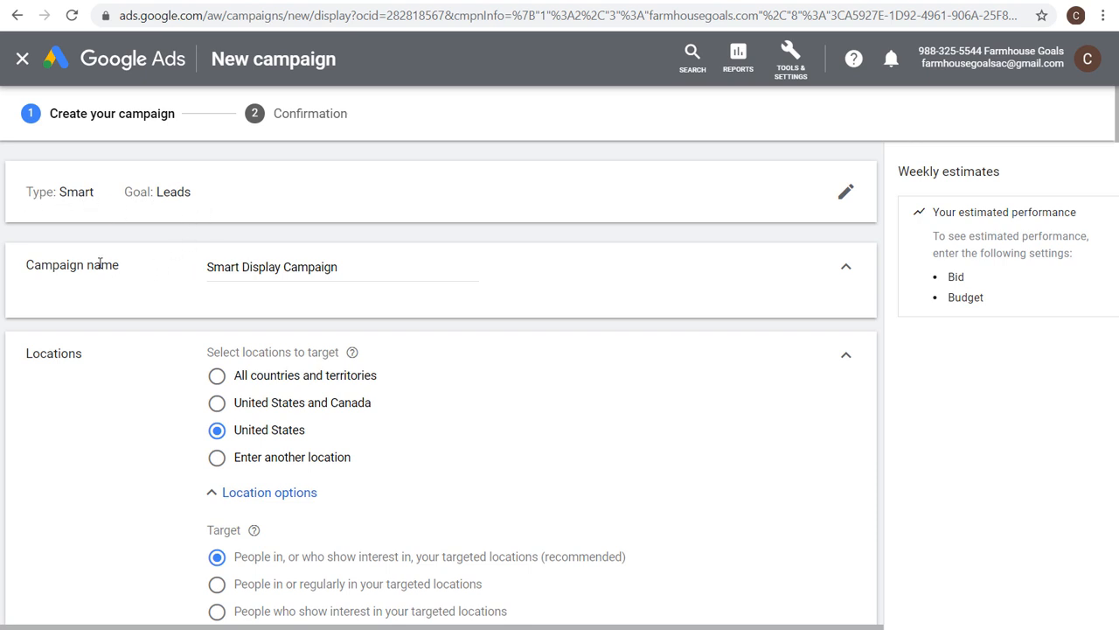
Review the new campaign's location targeting and language settings.
scroll(131, 333, down, 1)
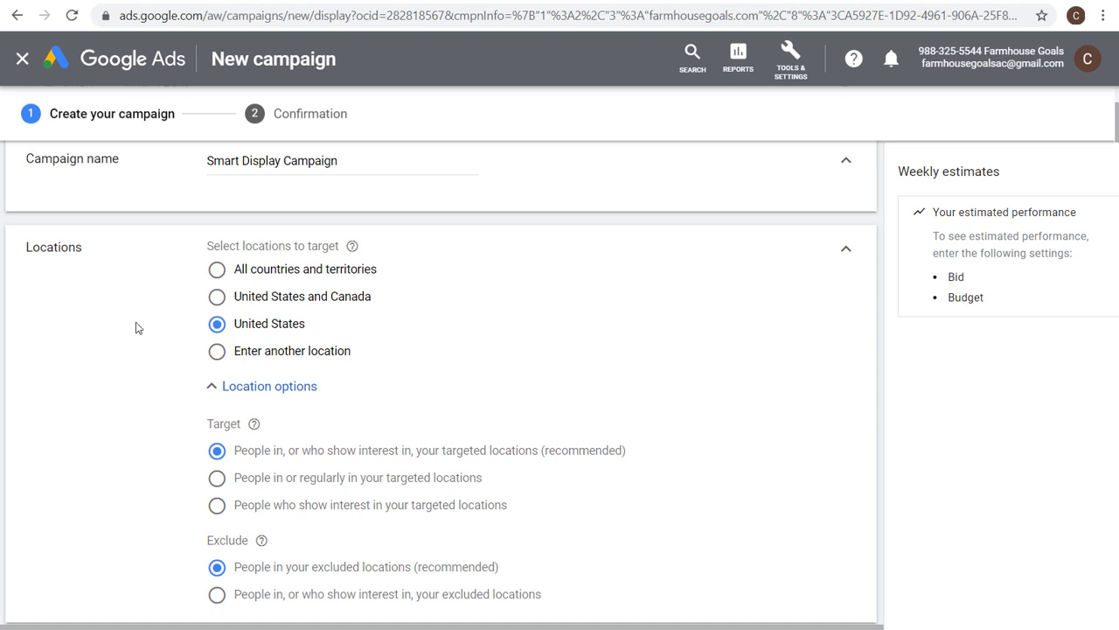
scroll(136, 327, down, 1)
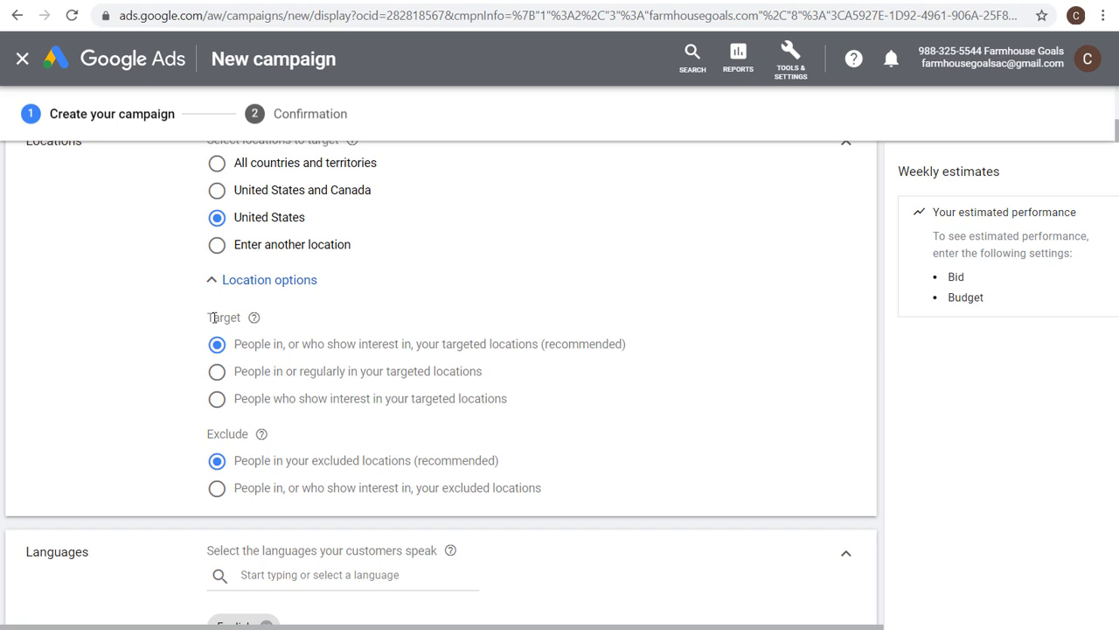
click(278, 382)
scroll(162, 387, down, 3)
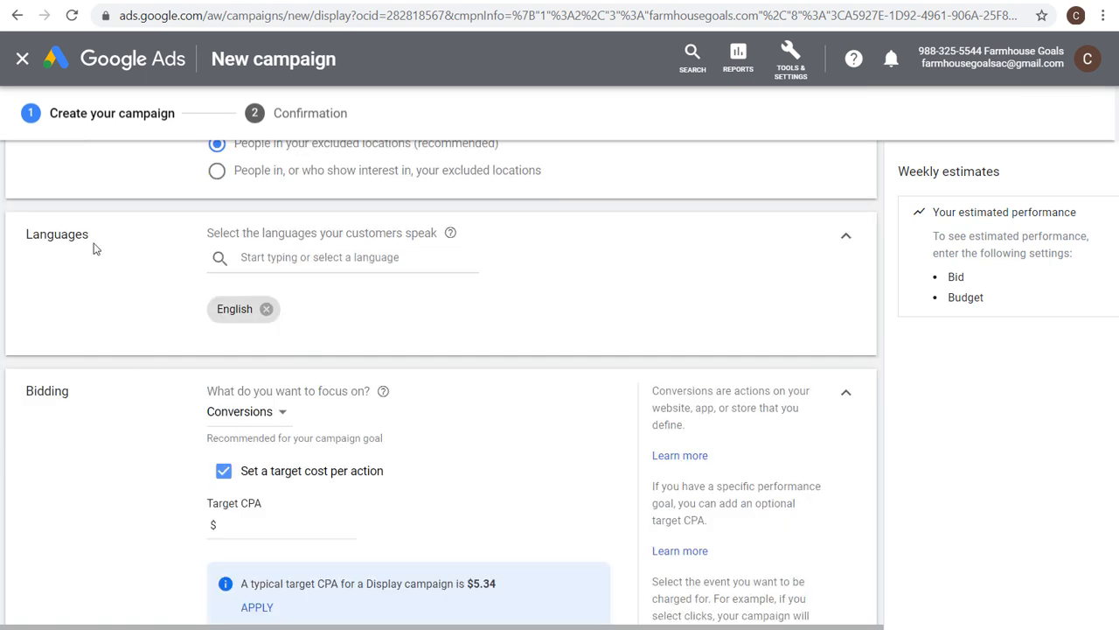
Open the campaign language list to browse the available languages, then close it.
click(371, 258)
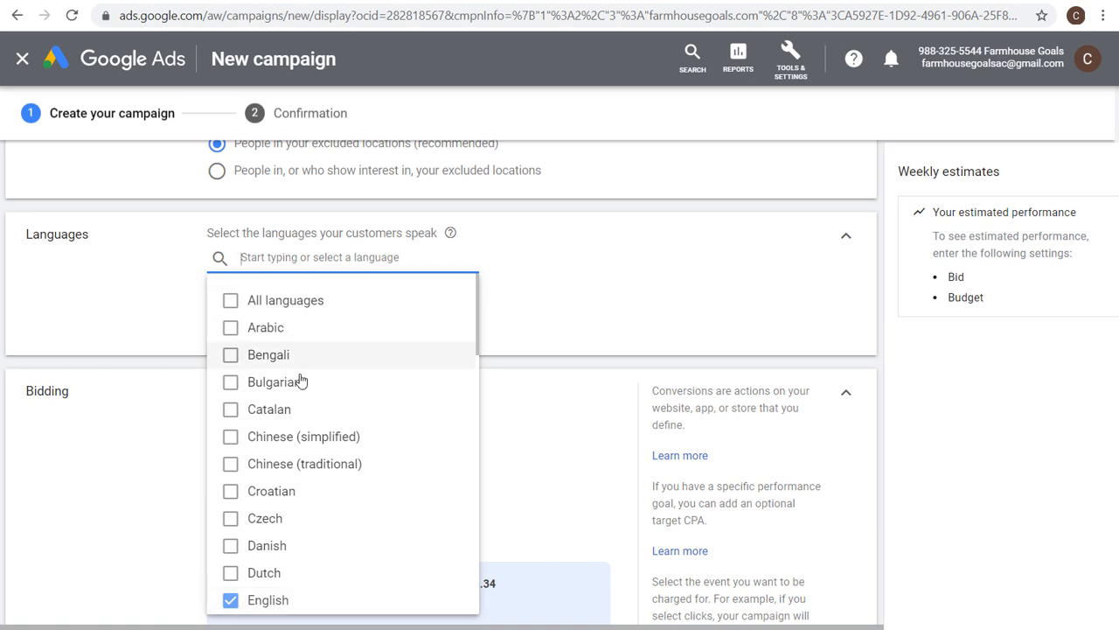
click(153, 311)
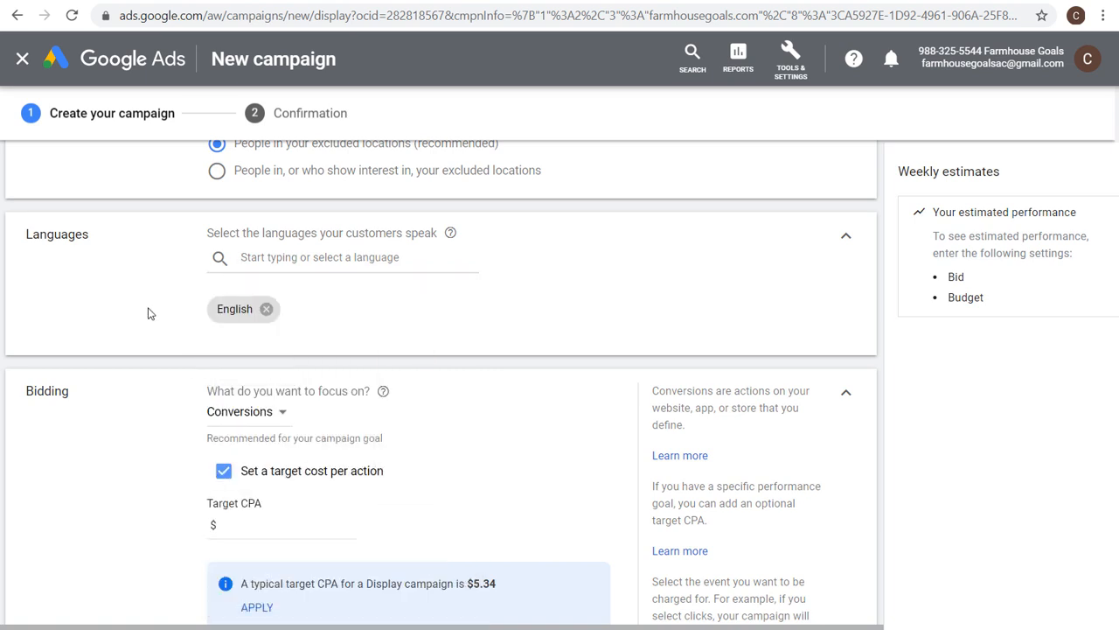
Set the target cost per action for the Conversions bidding focus to $5.00.
scroll(144, 316, down, 2)
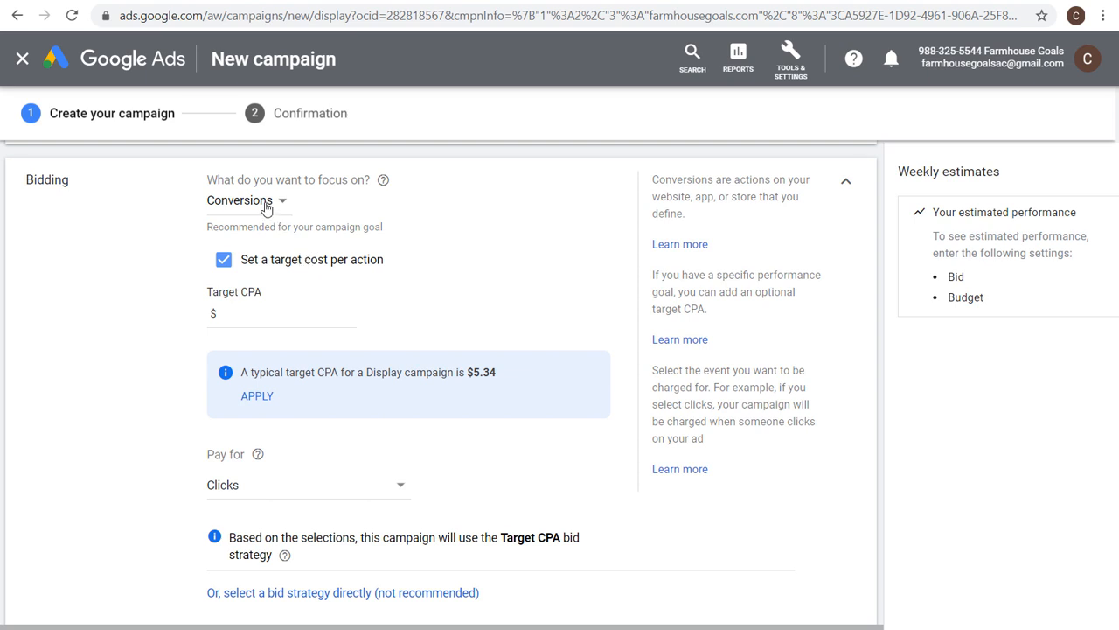
click(290, 320)
text(5.00)
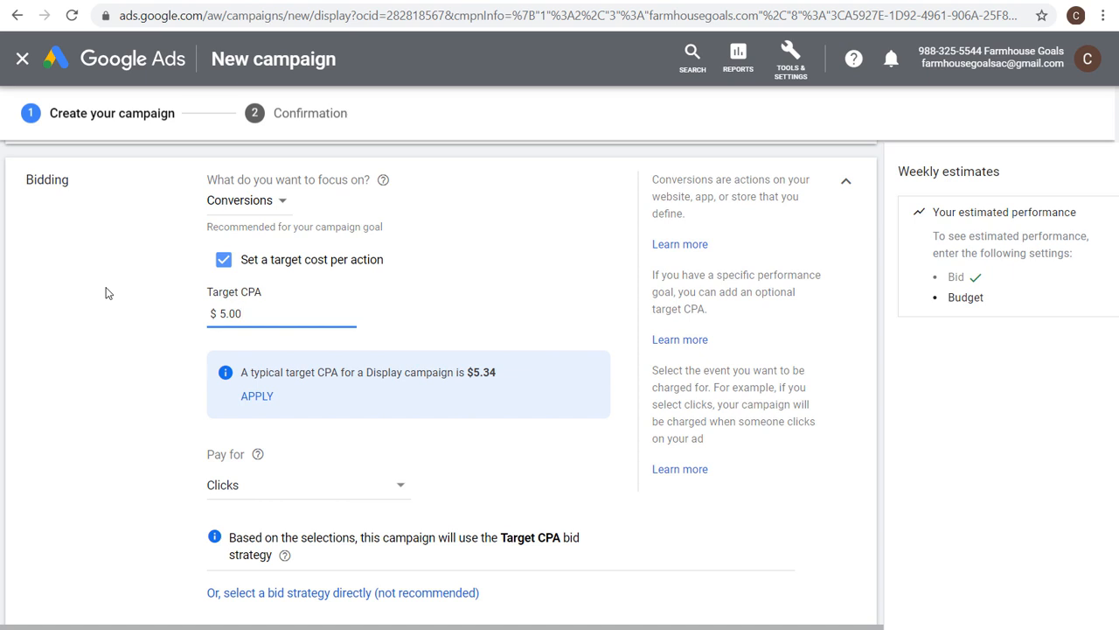
Keep paying for clicks and switch to selecting the bid strategy directly, keeping Target CPA.
scroll(107, 293, down, 2)
click(253, 391)
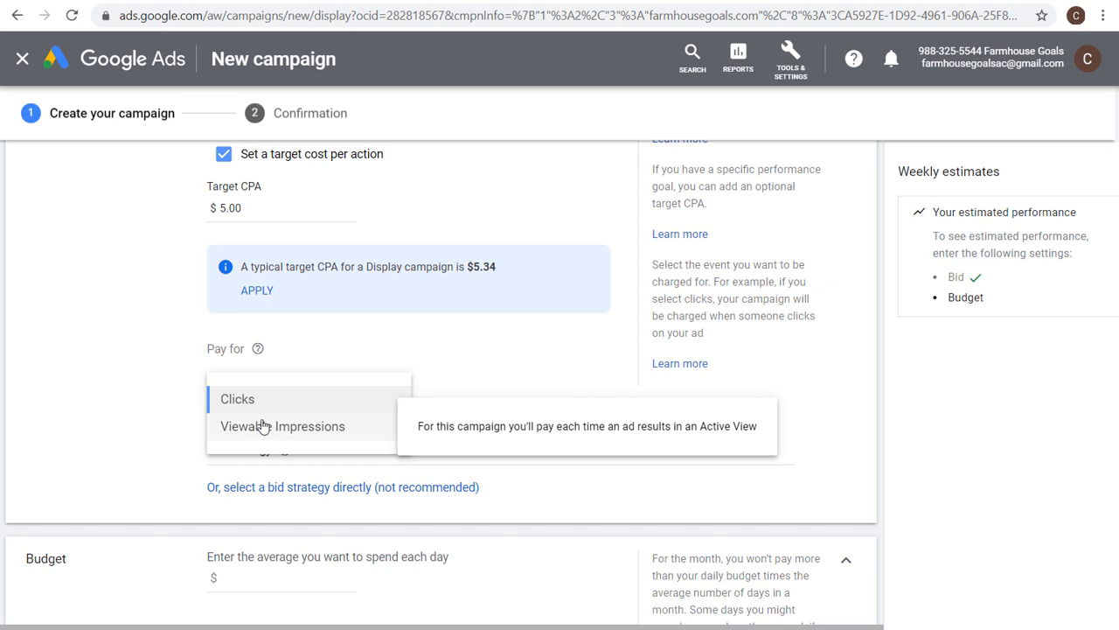
click(265, 404)
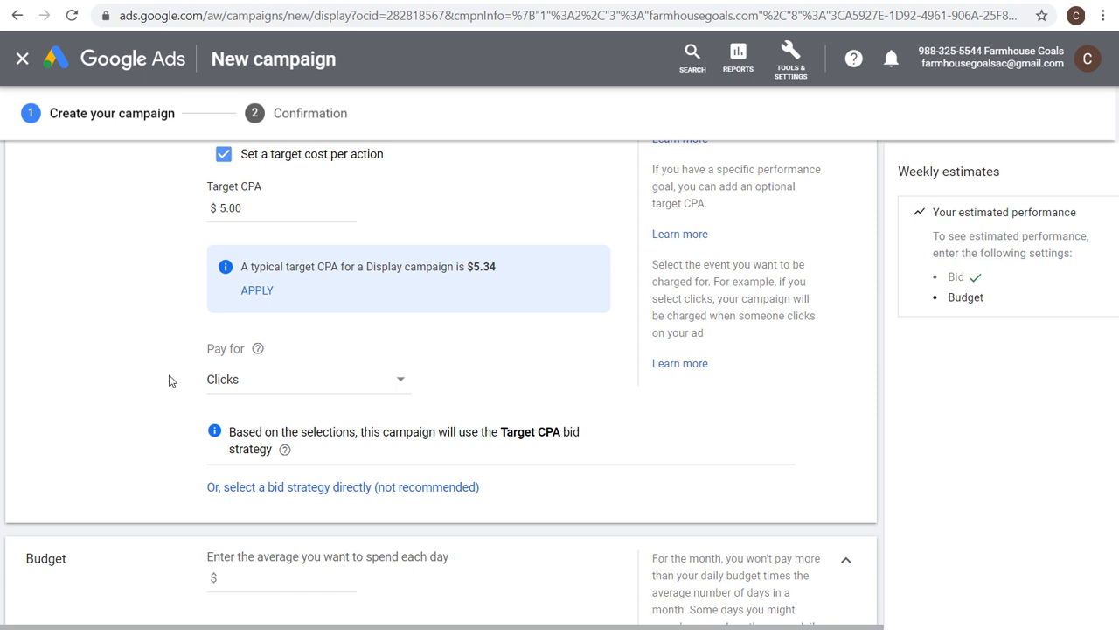
click(273, 487)
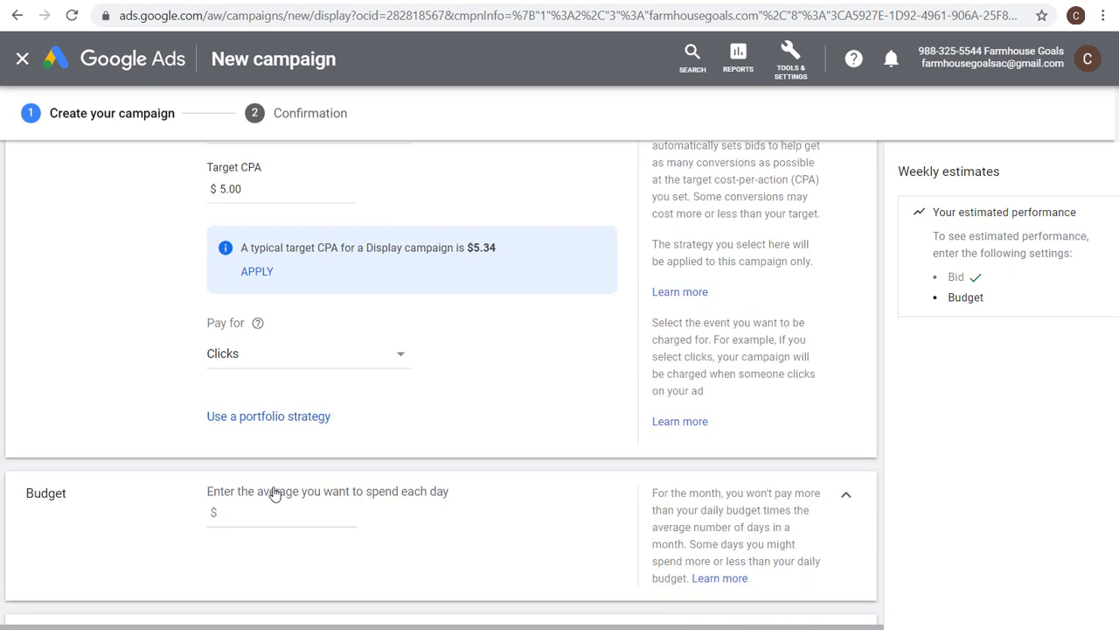
scroll(453, 426, up, 1)
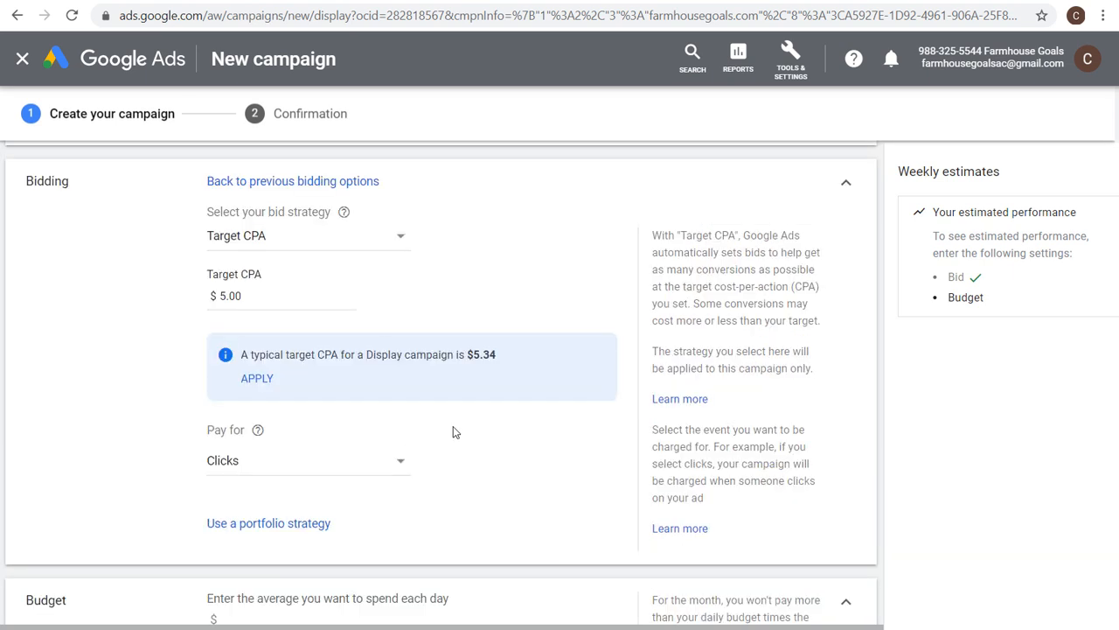
click(366, 237)
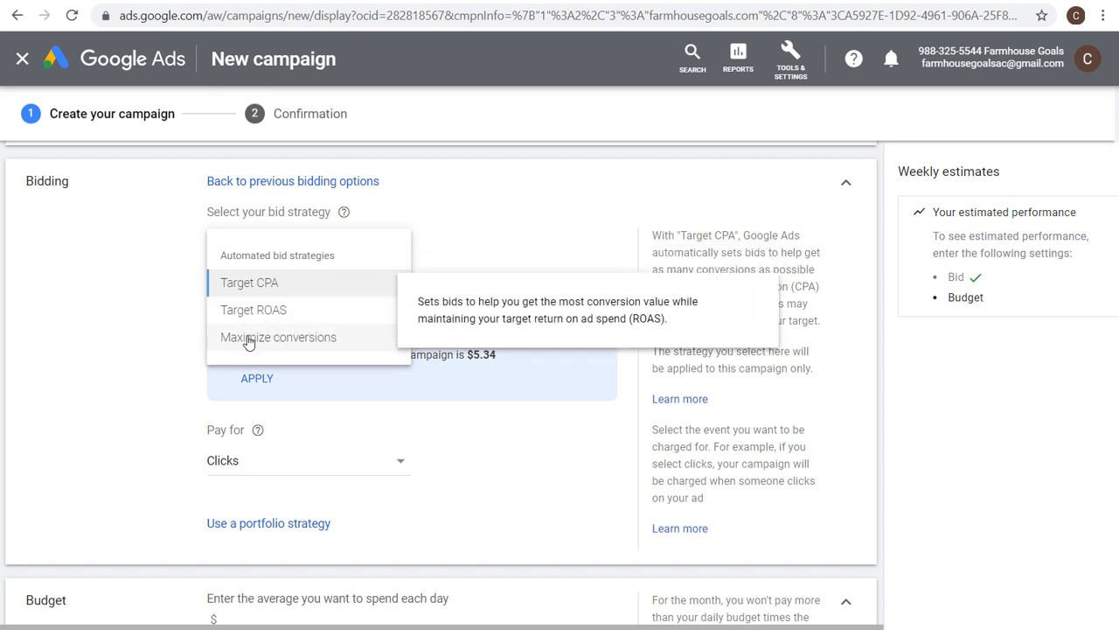
click(123, 385)
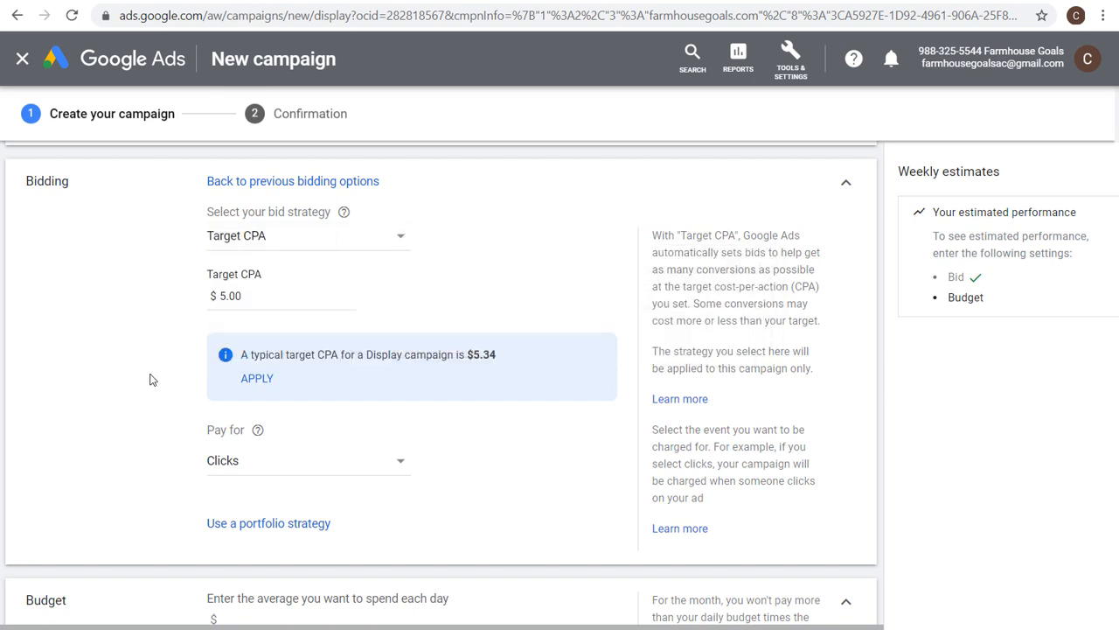
click(275, 526)
scroll(438, 472, down, 1)
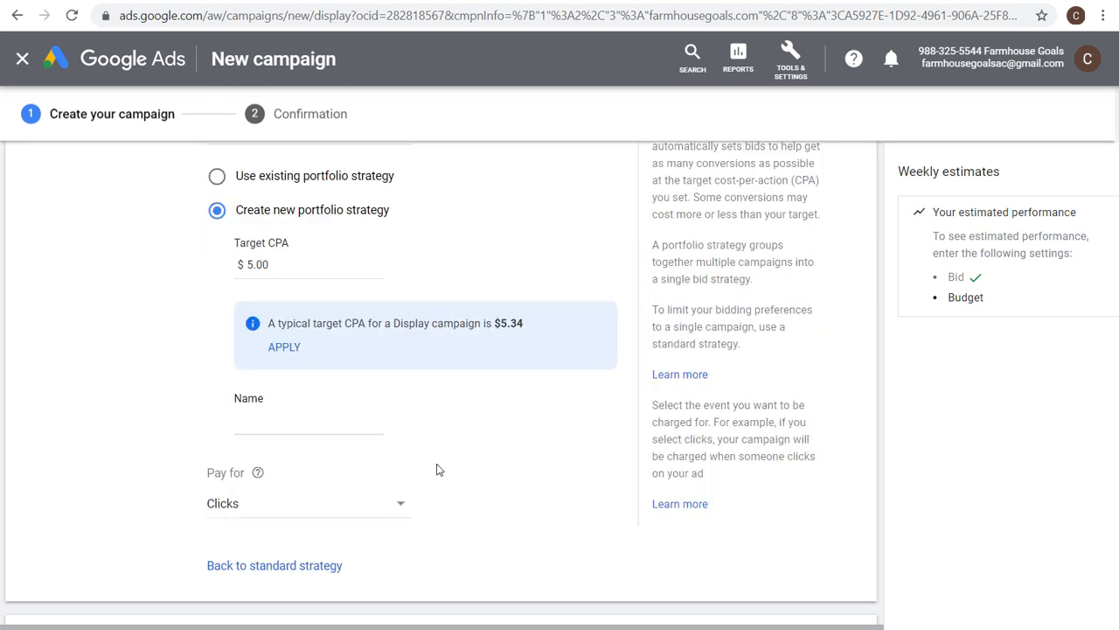
scroll(450, 460, up, 1)
click(248, 285)
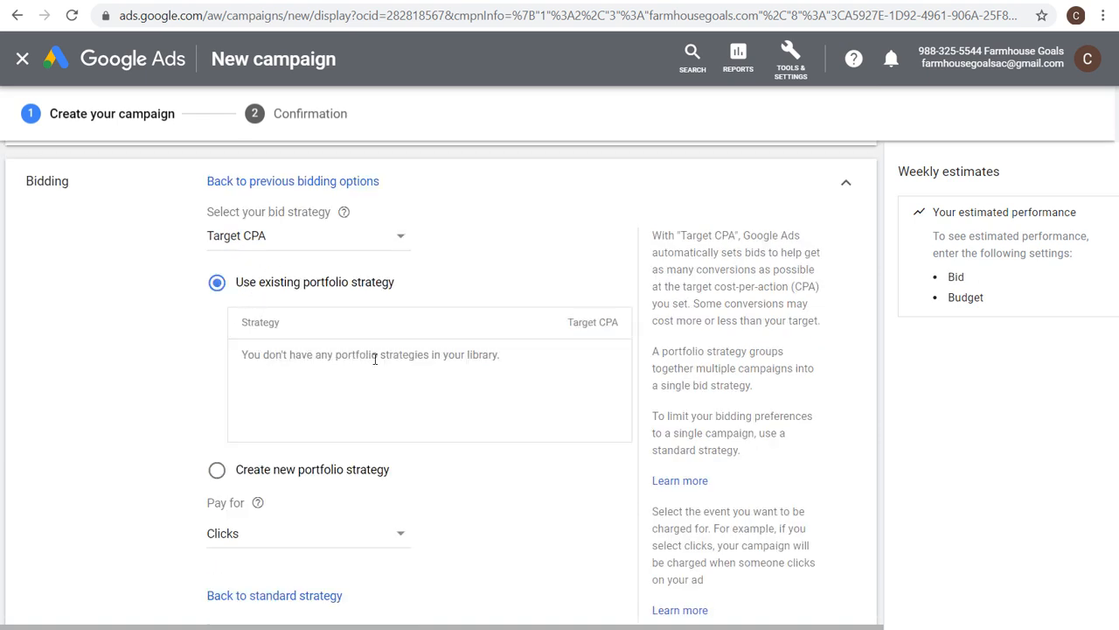
drag(363, 355, 416, 355)
click(467, 355)
scroll(203, 448, down, 3)
click(240, 278)
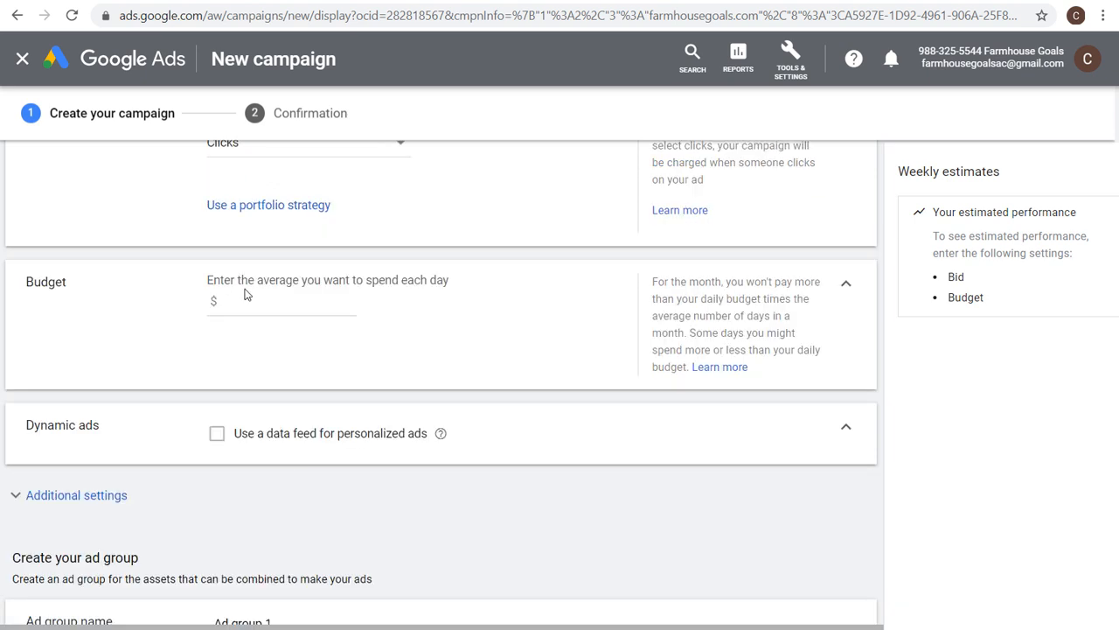
Try setting the target CPA to $75.00, then set it back to $5.00.
scroll(182, 320, up, 2)
scroll(182, 320, up, 1)
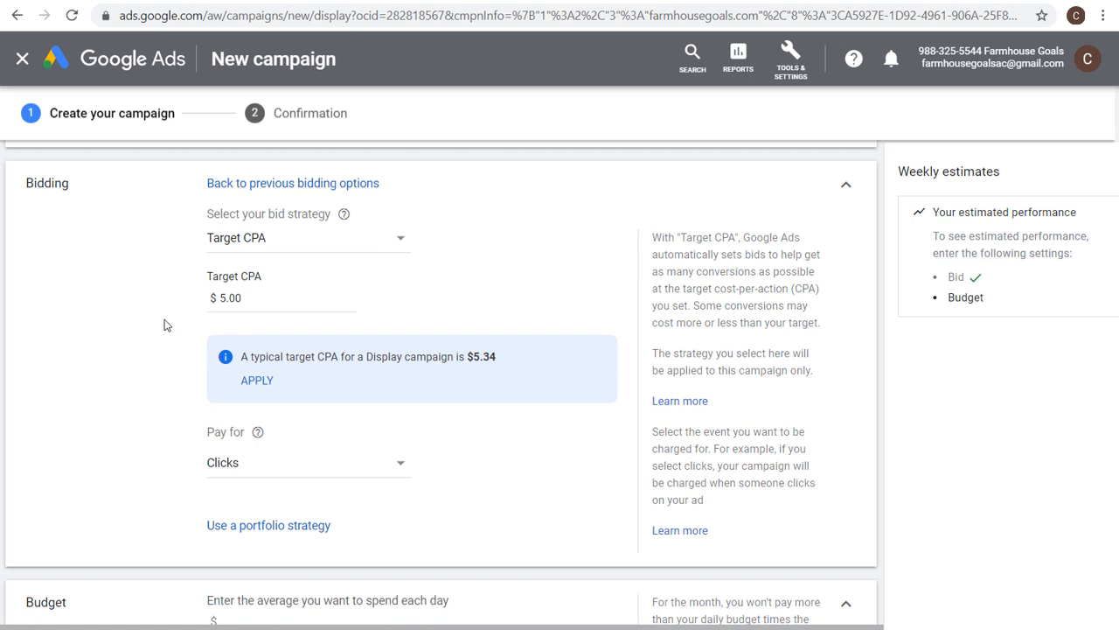
drag(262, 295, 212, 298)
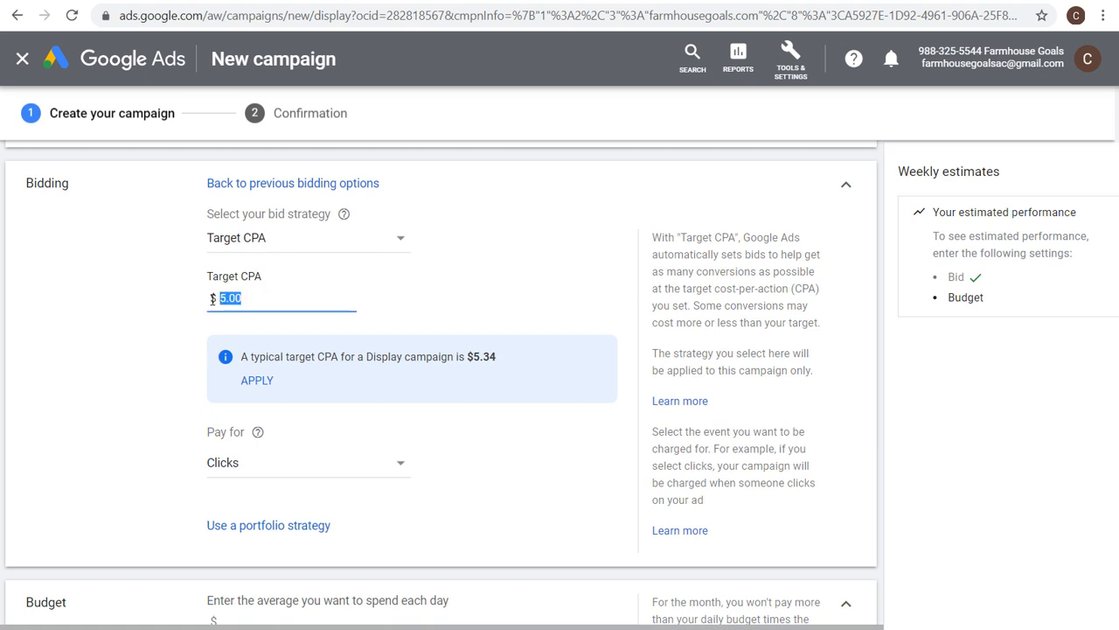
text(75.00)
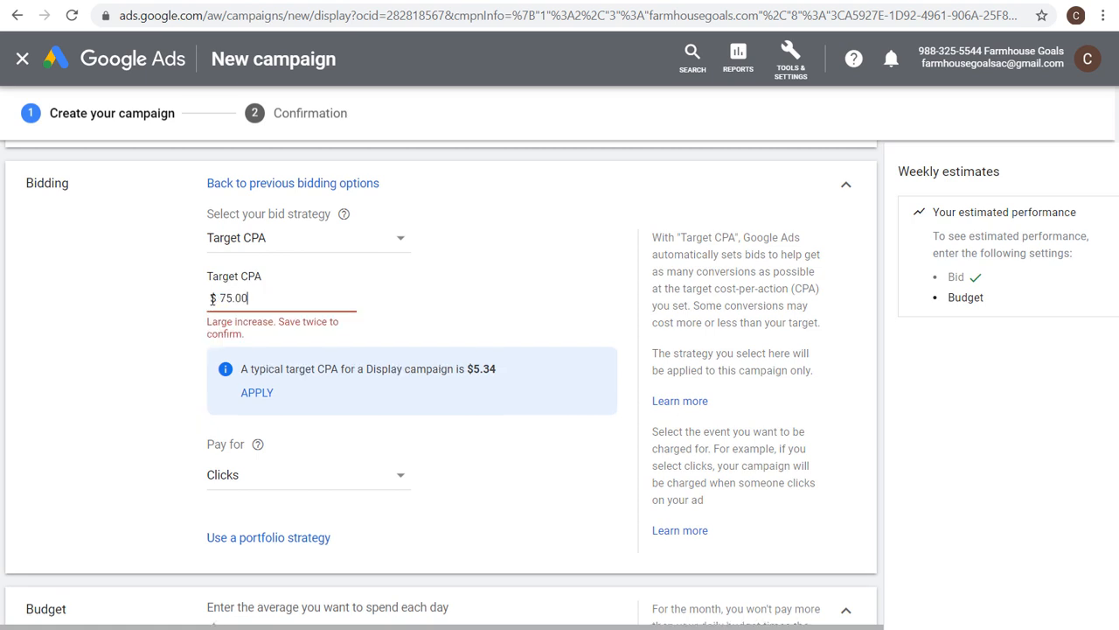
click(35, 347)
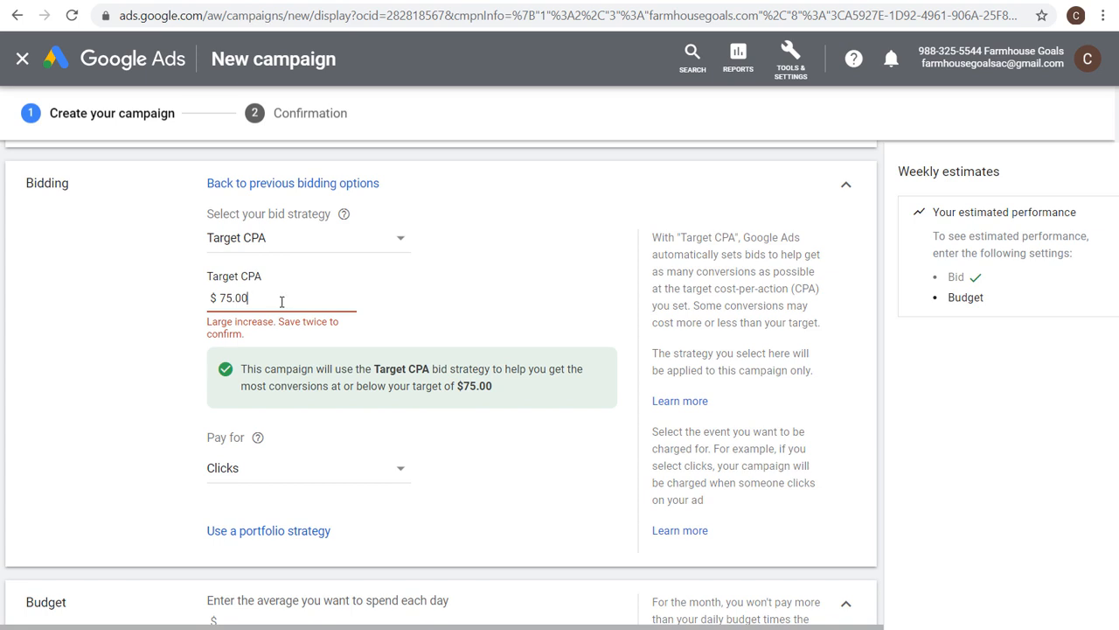
drag(219, 284, 140, 282)
text(5)
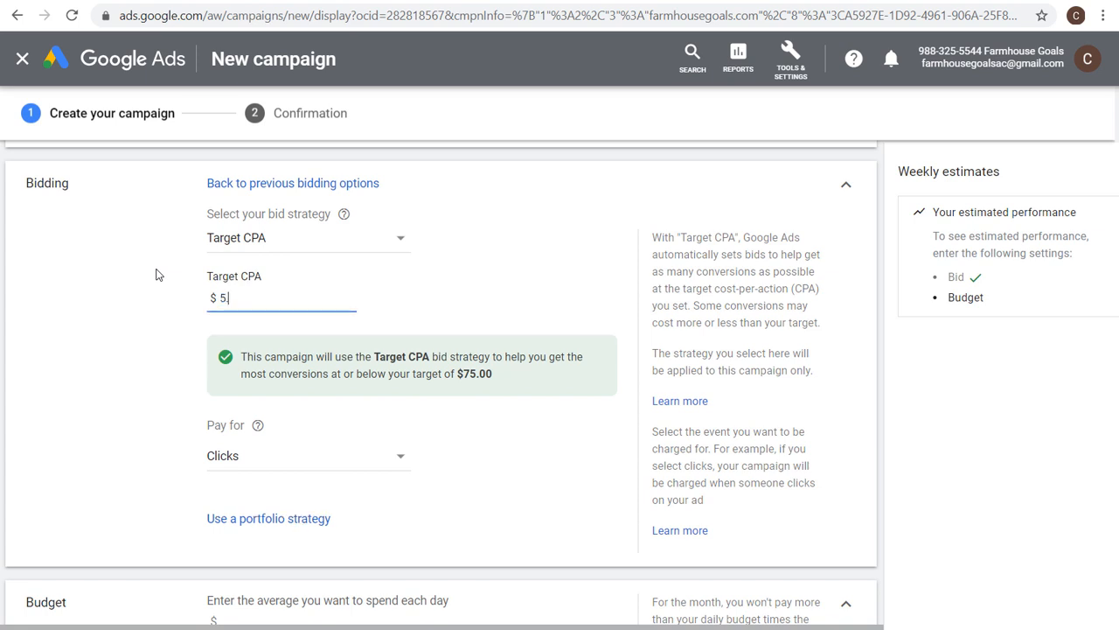
click(152, 267)
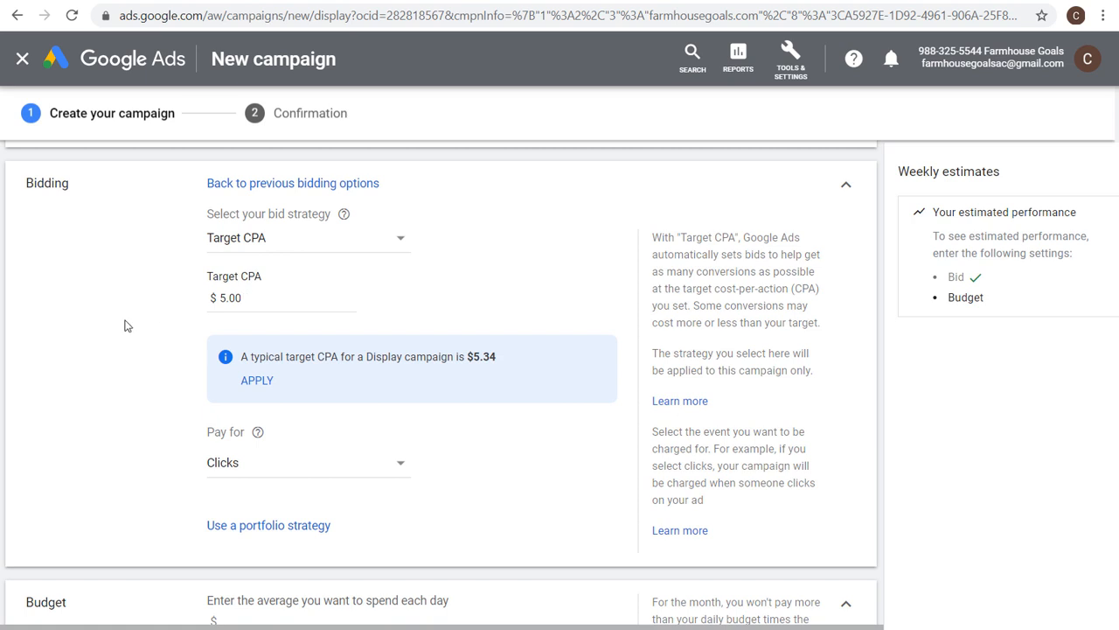
Set the average daily budget to $20.00.
scroll(107, 256, down, 4)
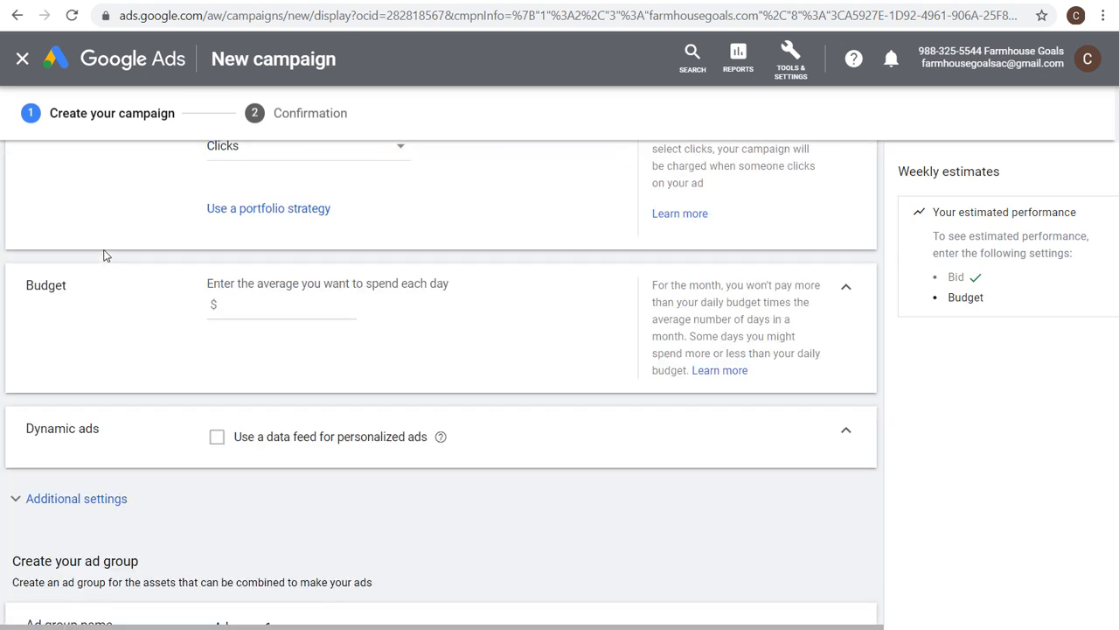
click(306, 302)
text(20.00)
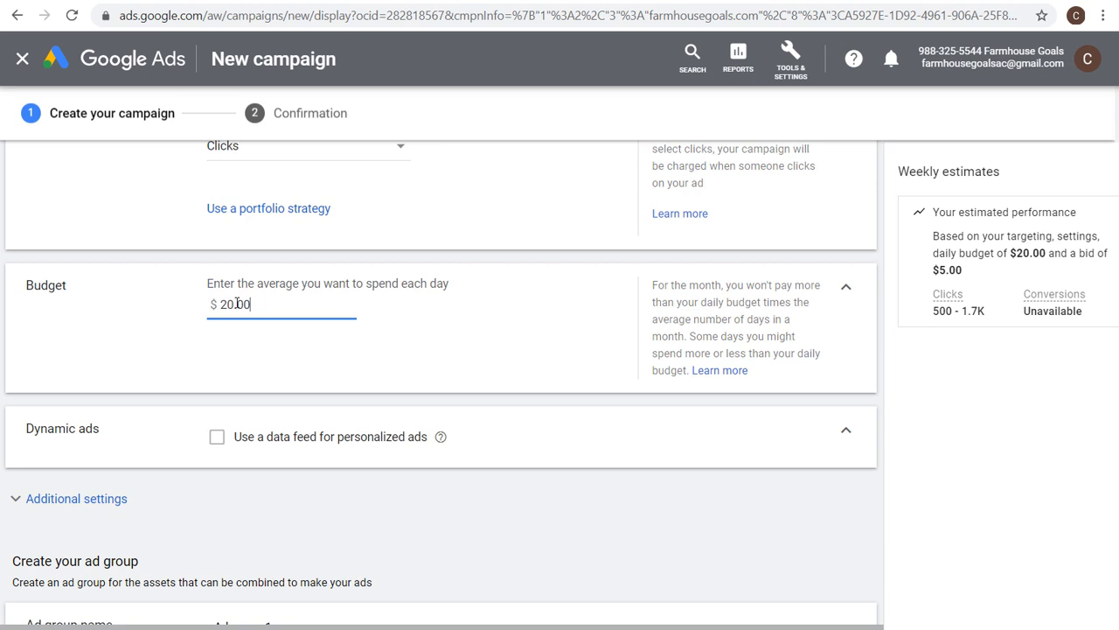
In additional settings, use campaign-level conversions with the FHG Conversion 2020 conversion action set.
scroll(288, 337, down, 1)
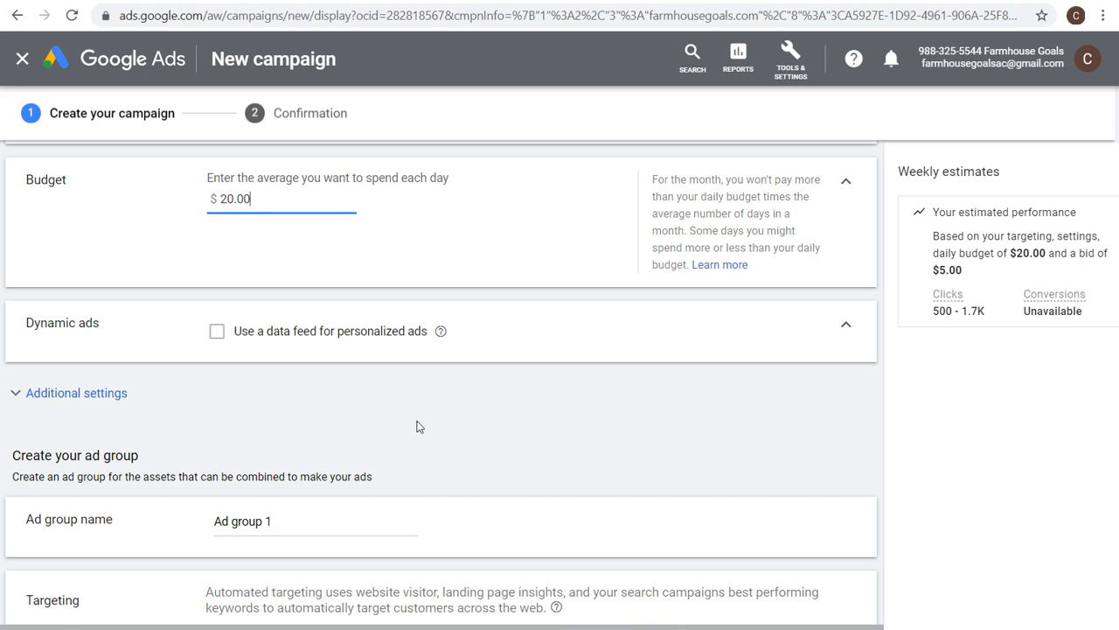
click(112, 395)
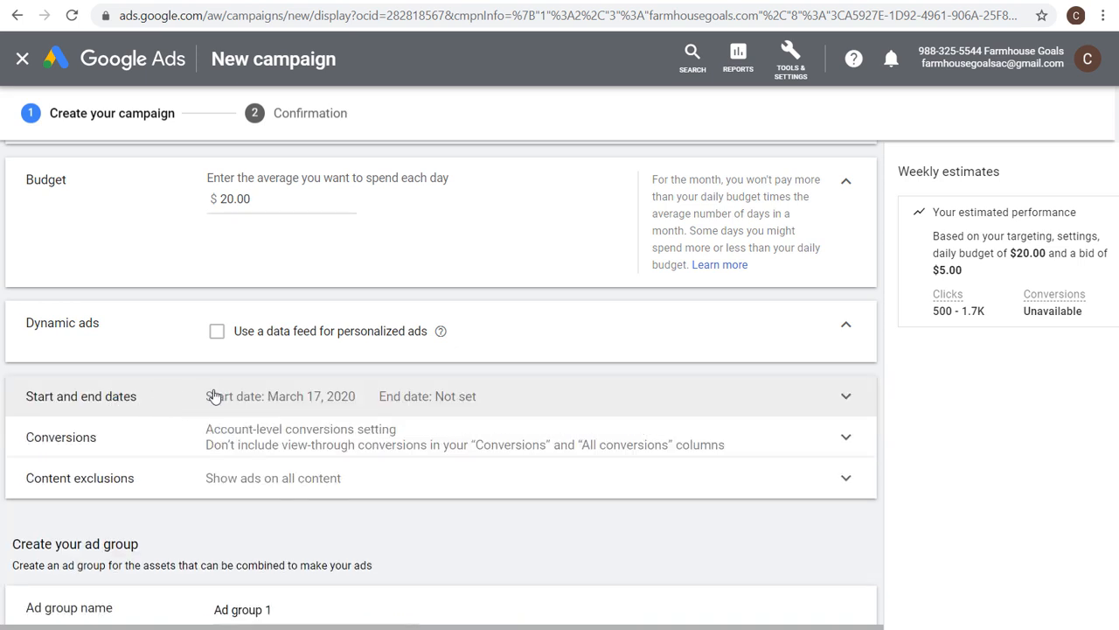
click(335, 450)
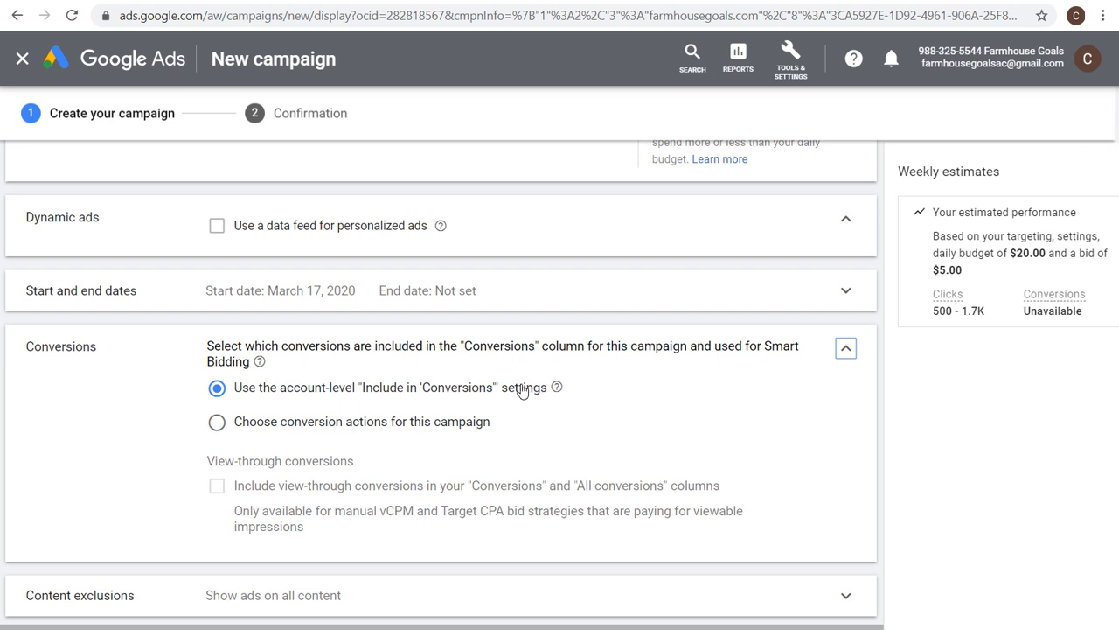
click(297, 424)
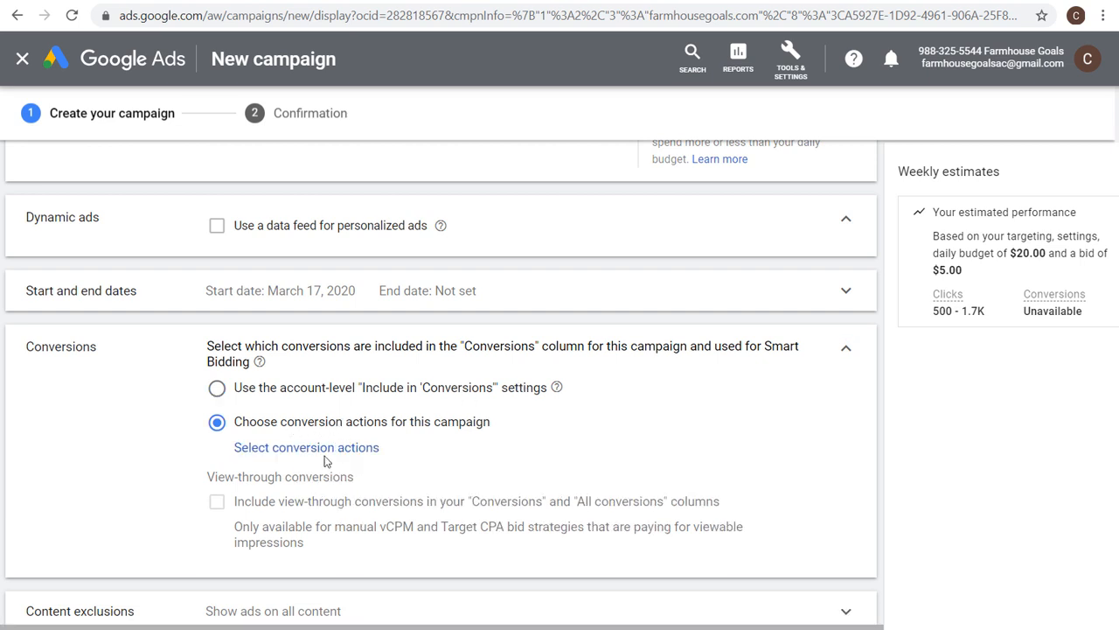
click(322, 447)
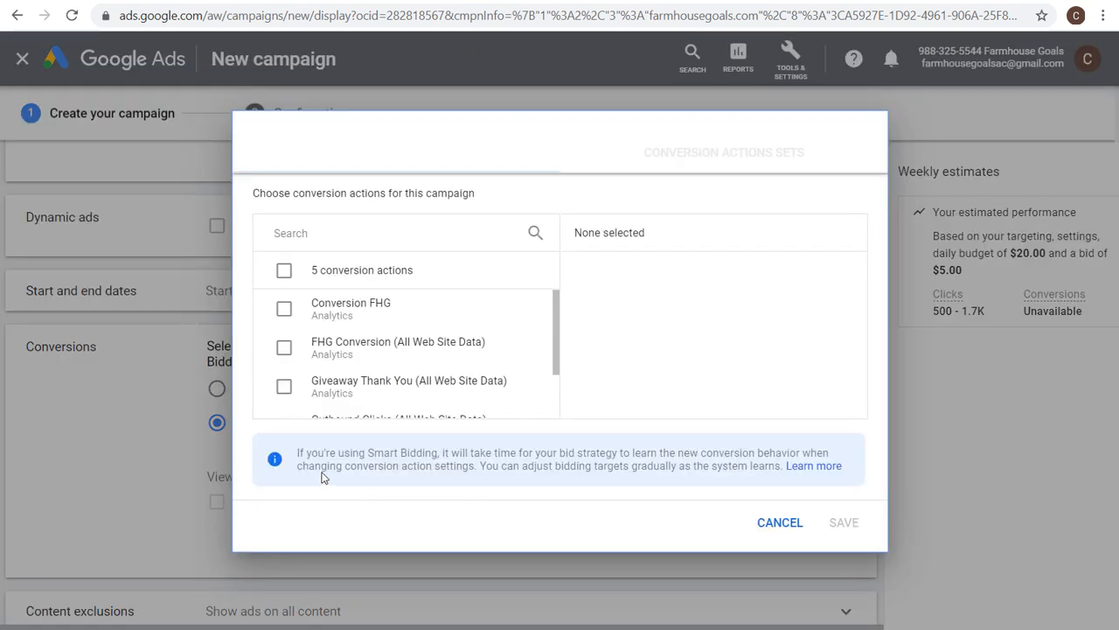
click(333, 316)
click(340, 320)
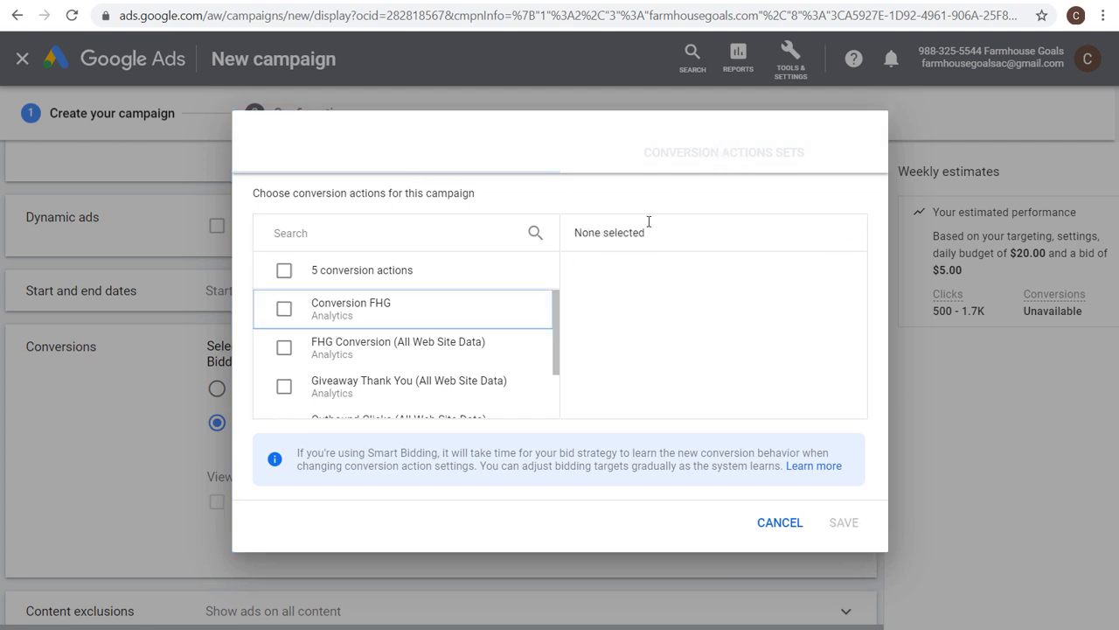
click(745, 155)
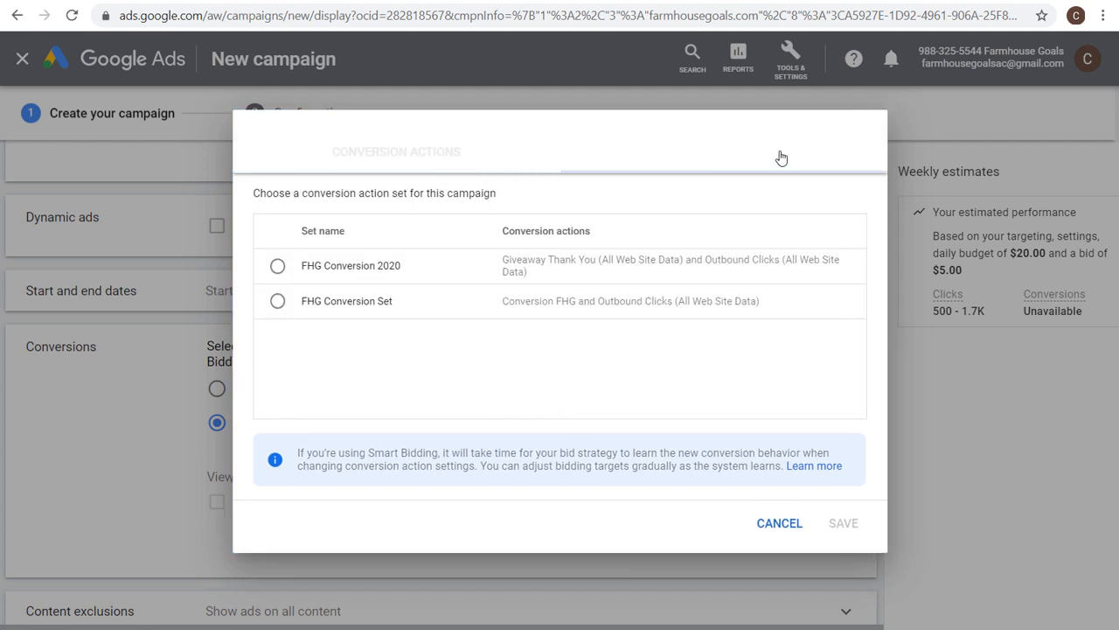
click(277, 266)
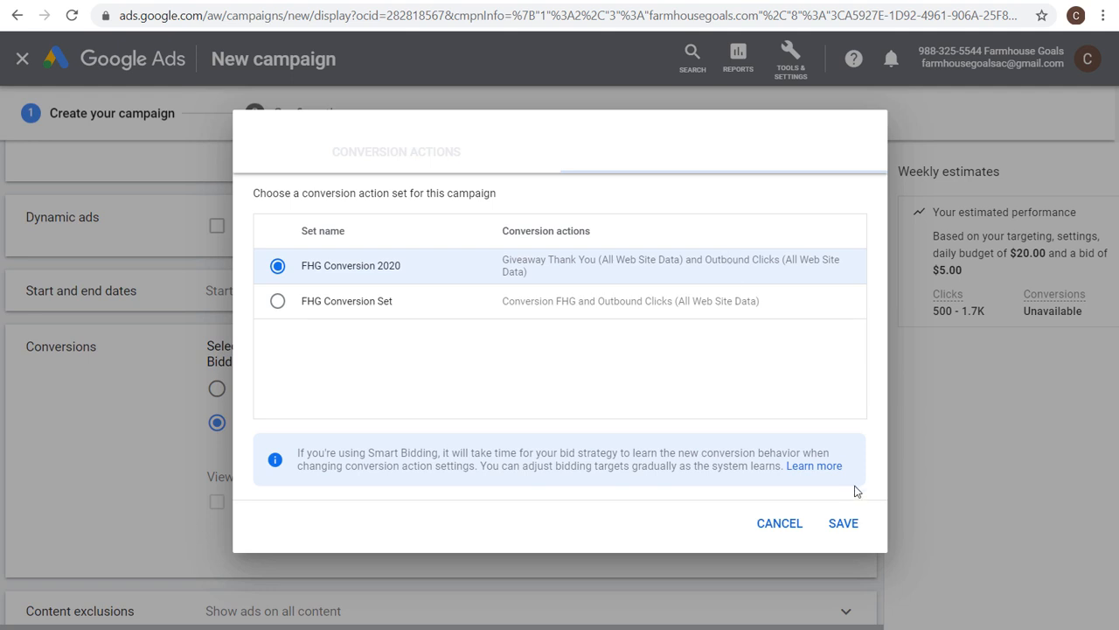
click(844, 524)
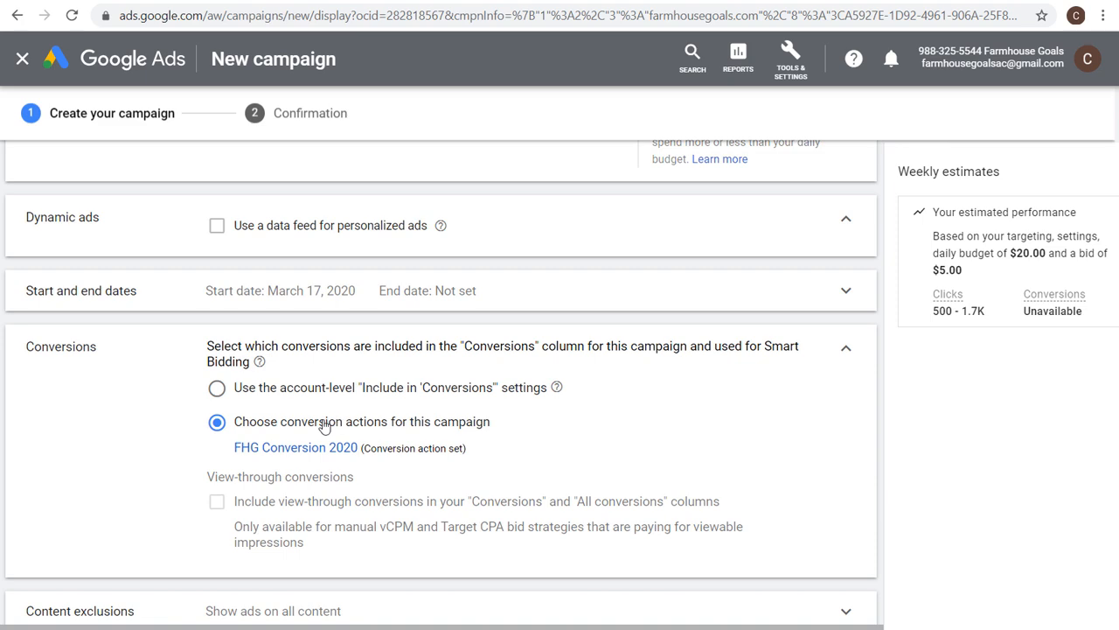
click(847, 353)
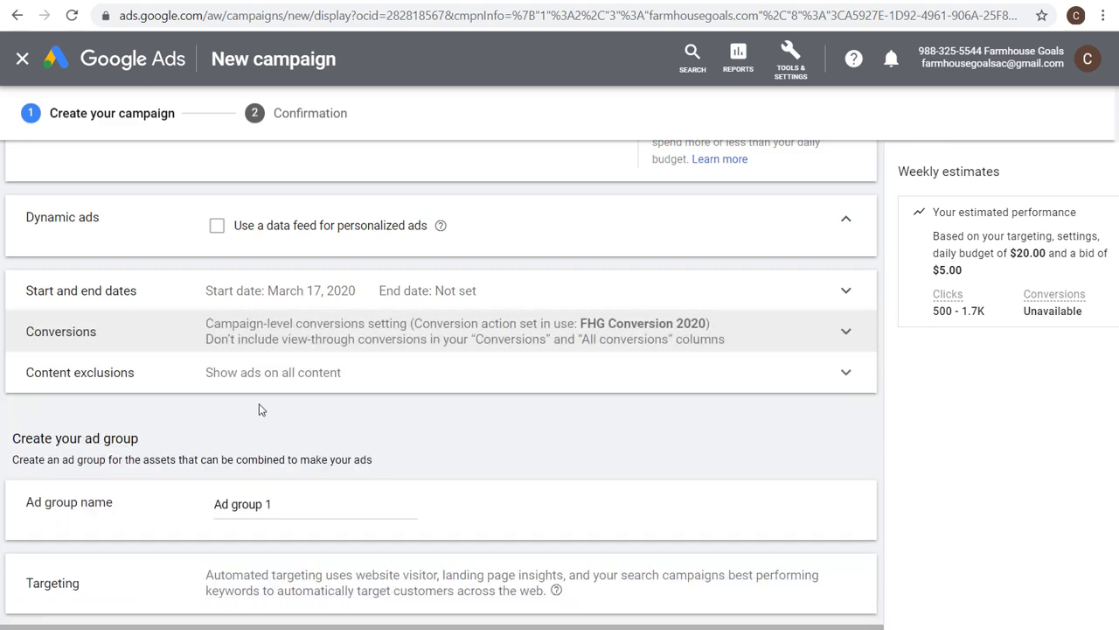
Under content exclusions, exclude all five sensitive content categories from tragedy and conflict to sensational and shocking.
click(231, 376)
scroll(150, 435, down, 1)
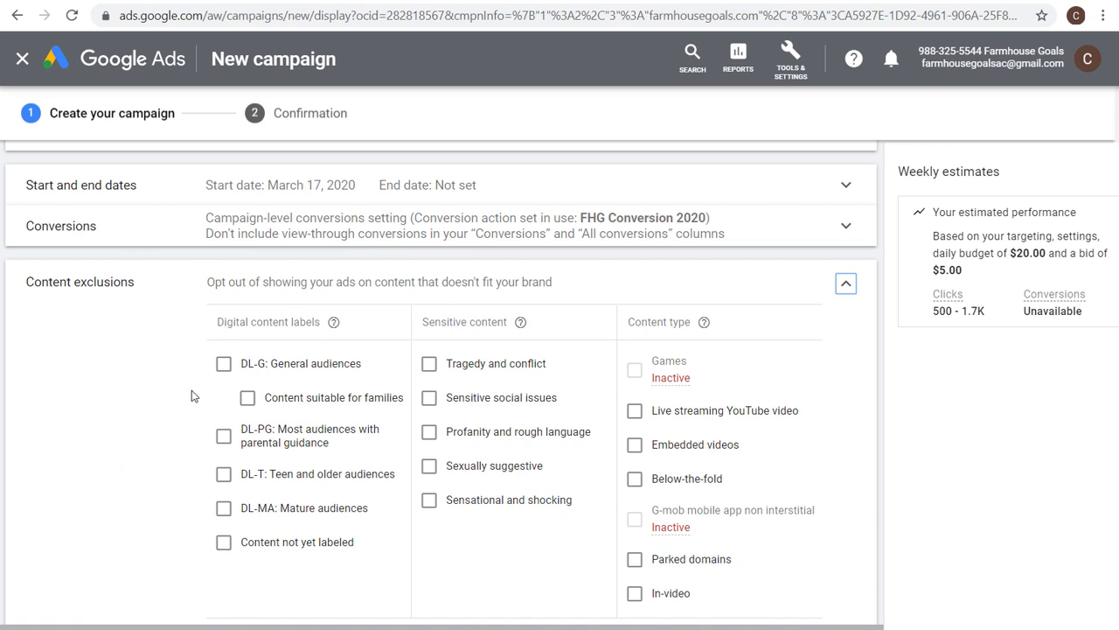
click(429, 364)
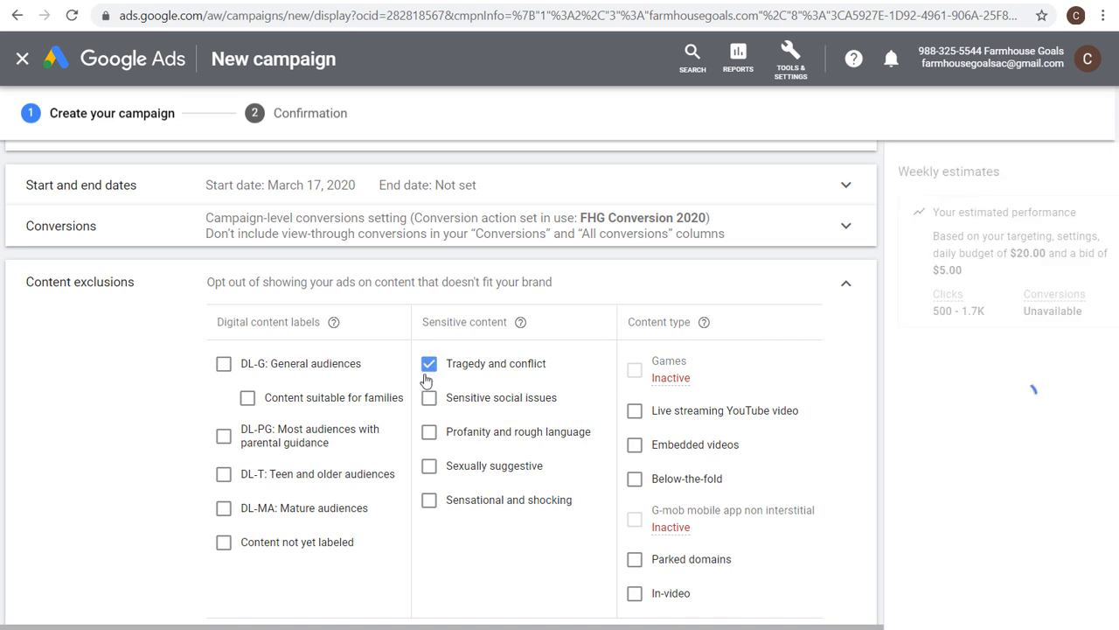
click(428, 397)
click(429, 432)
click(431, 468)
click(429, 499)
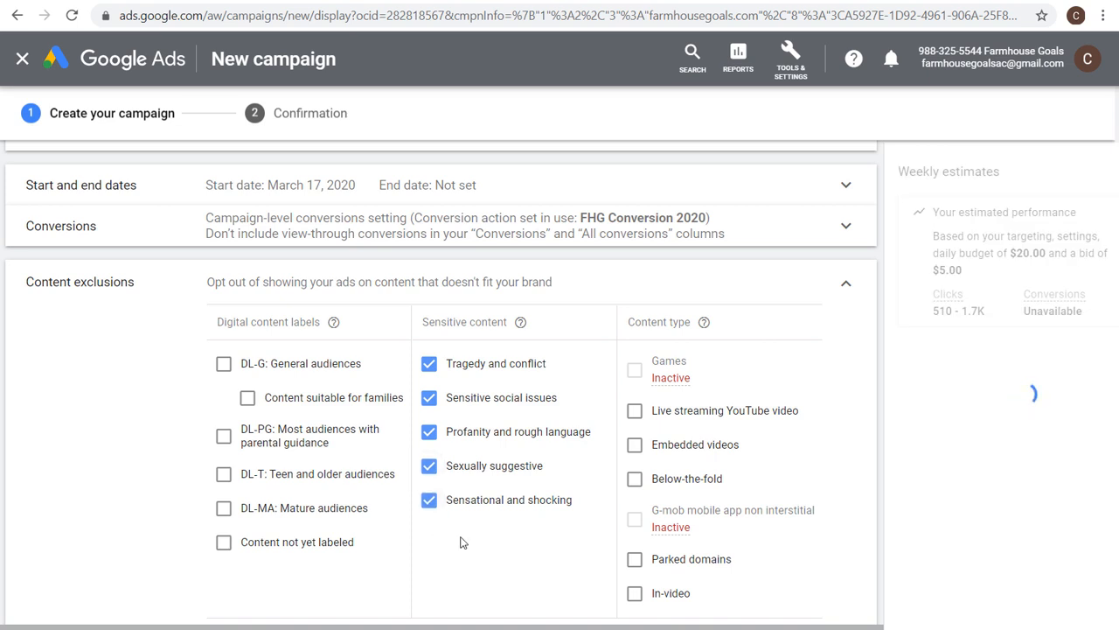
Also exclude below-the-fold, embedded videos and live streaming YouTube video content types.
click(654, 480)
click(667, 445)
click(691, 416)
scroll(757, 423, down, 1)
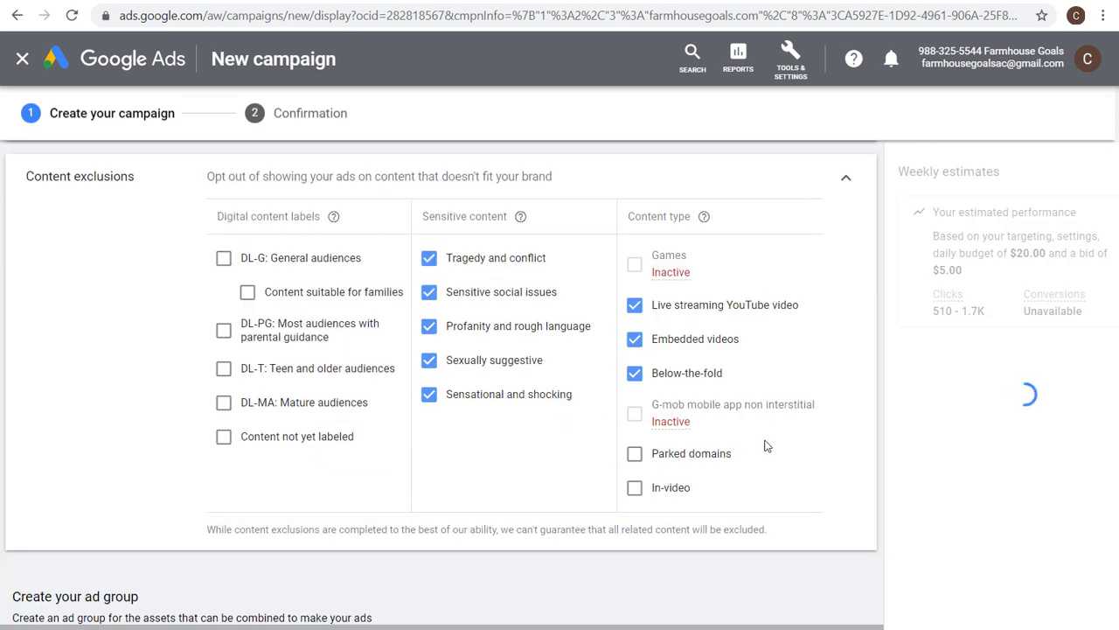
Change the content type exclusions so that only parked domains are excluded, then collapse the content exclusions section.
click(702, 455)
click(680, 494)
click(679, 342)
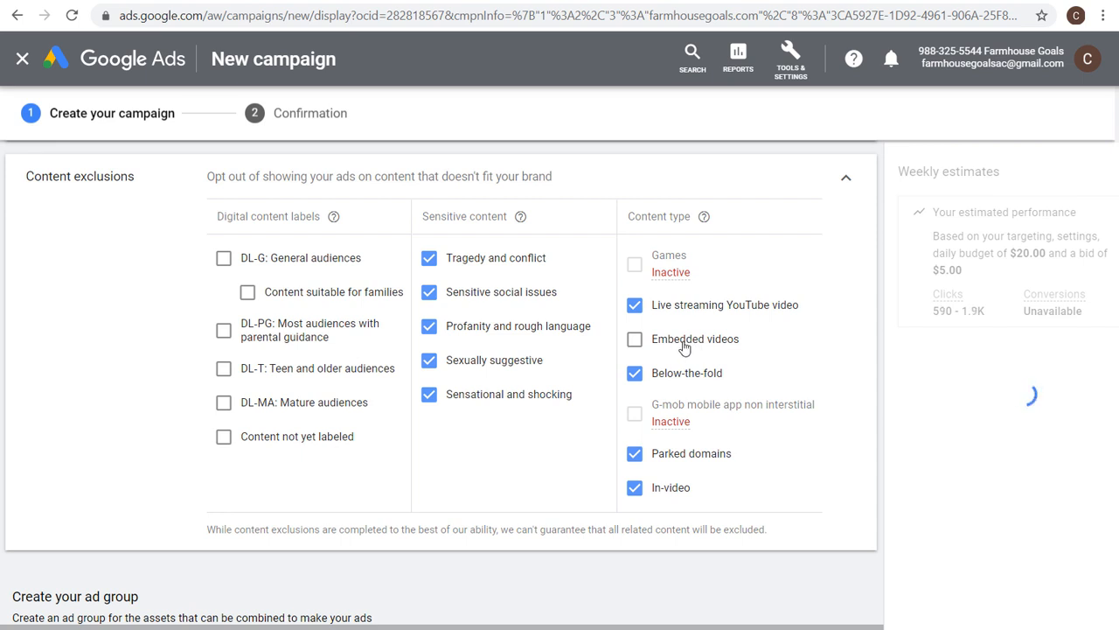
click(635, 488)
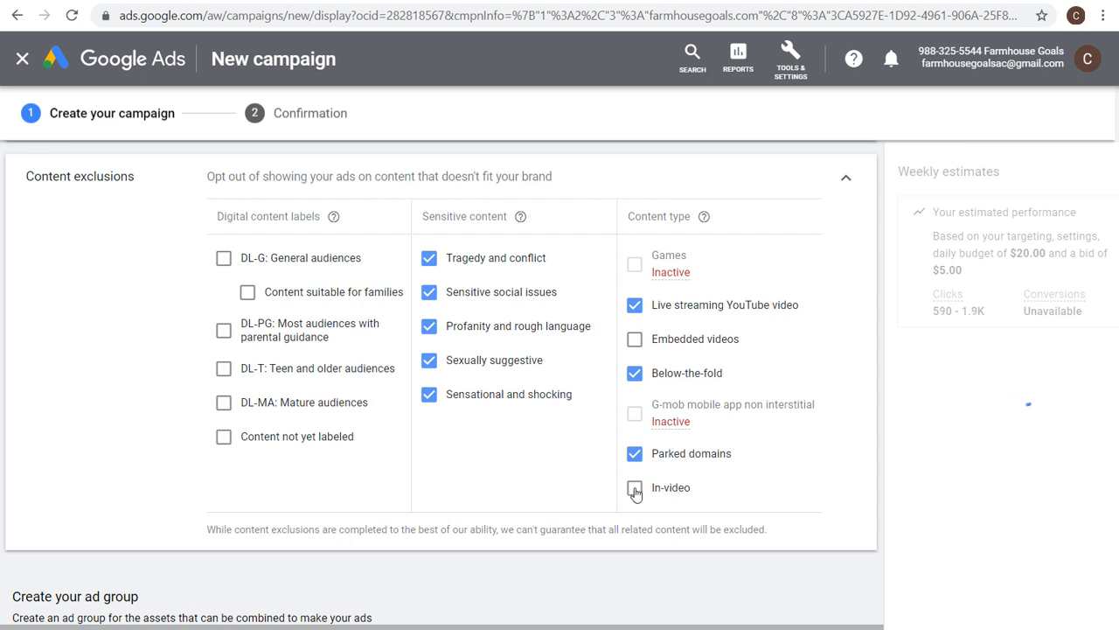
click(658, 374)
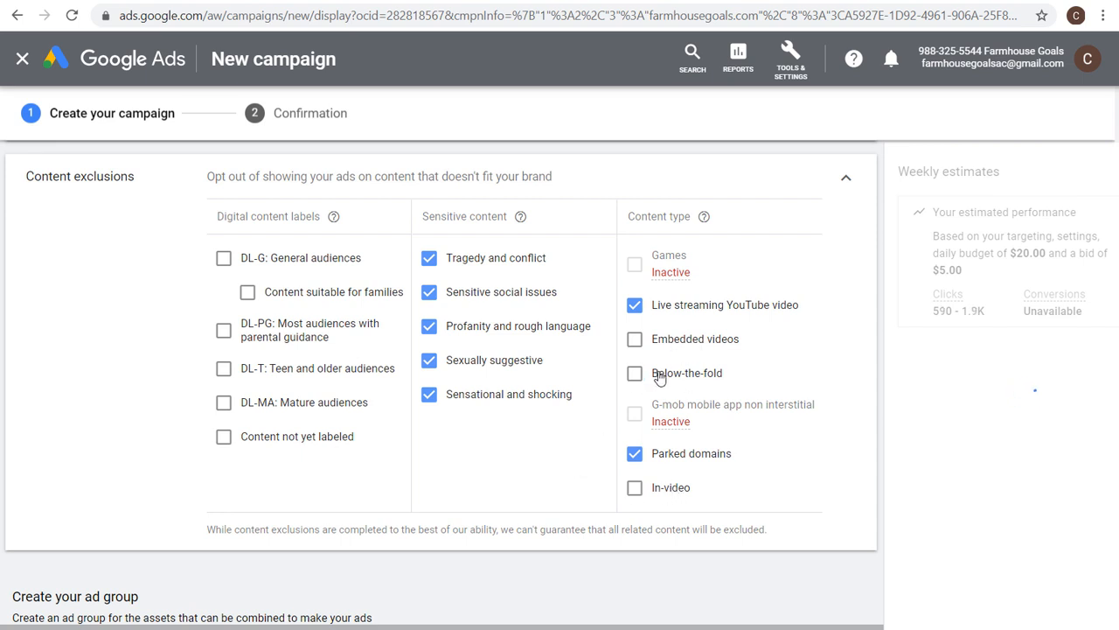
click(684, 308)
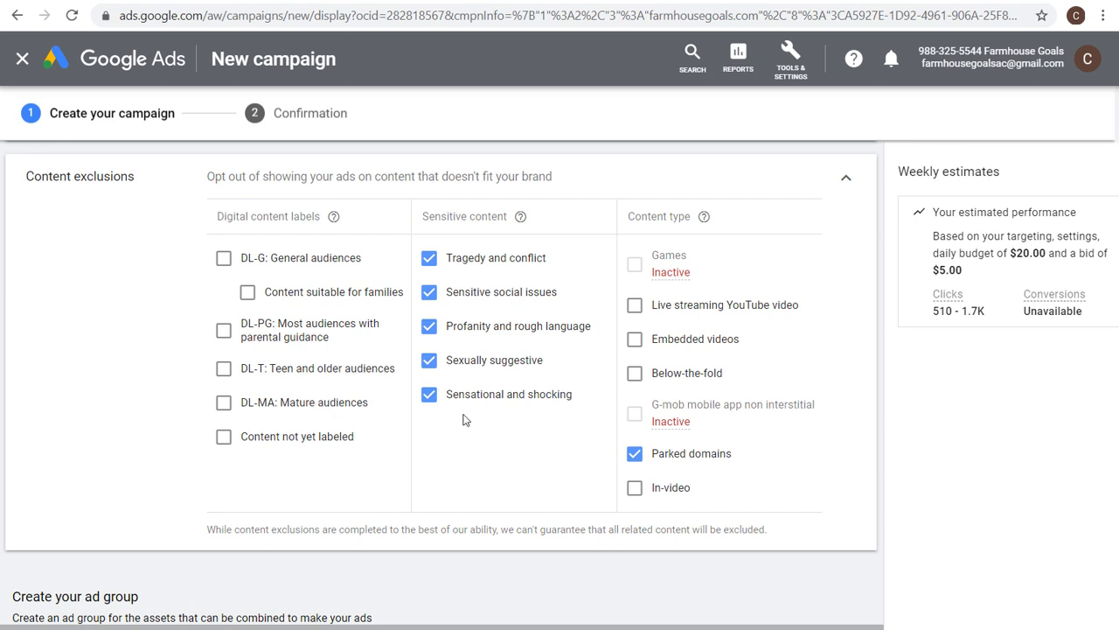
click(844, 178)
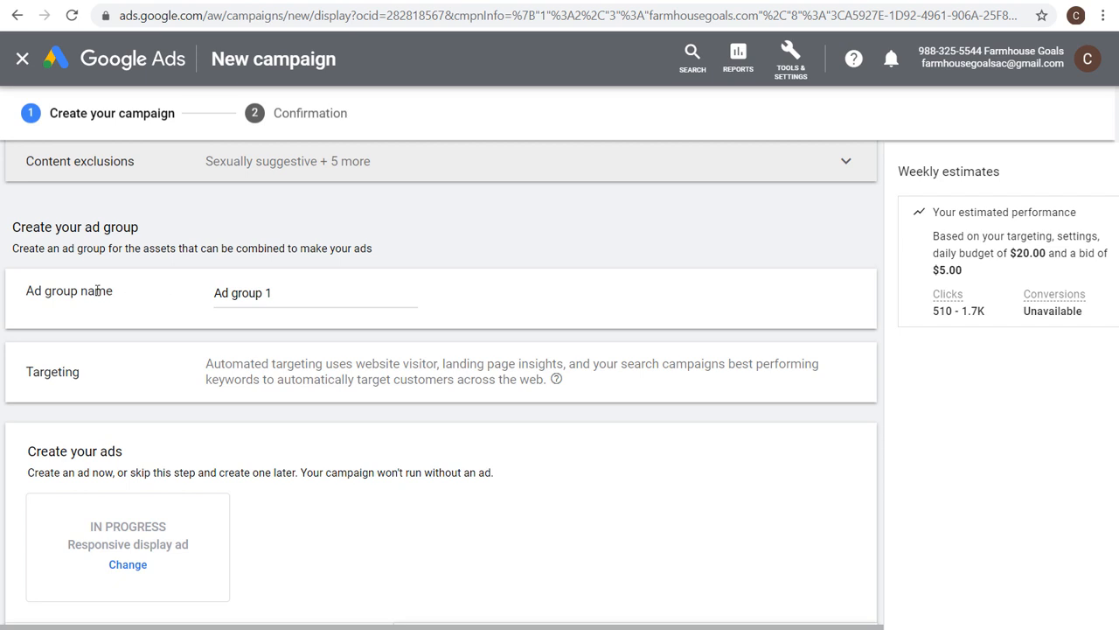
Name the ad group Smart Display Ad Group.
scroll(608, 339, up, 1)
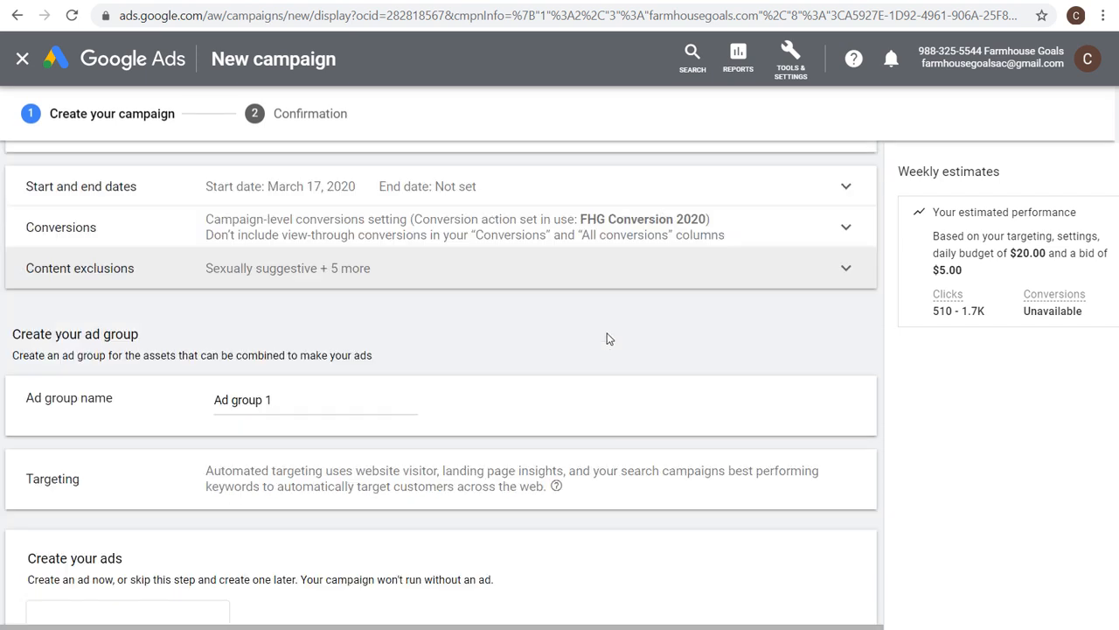
scroll(608, 341, down, 2)
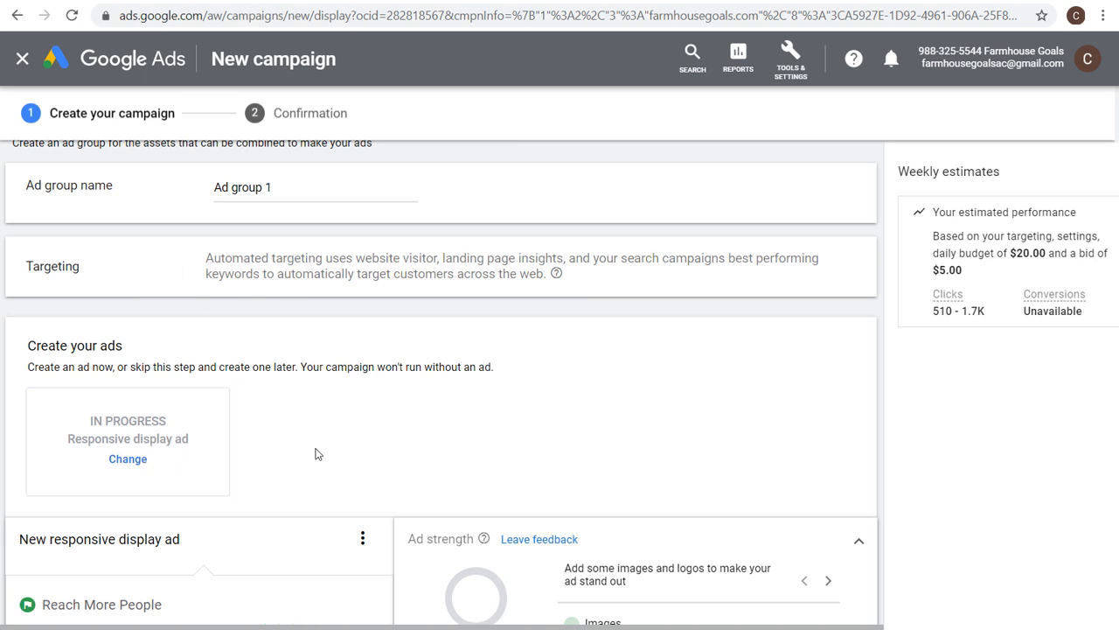
drag(272, 187, 214, 191)
text(Smart Display Ad Group)
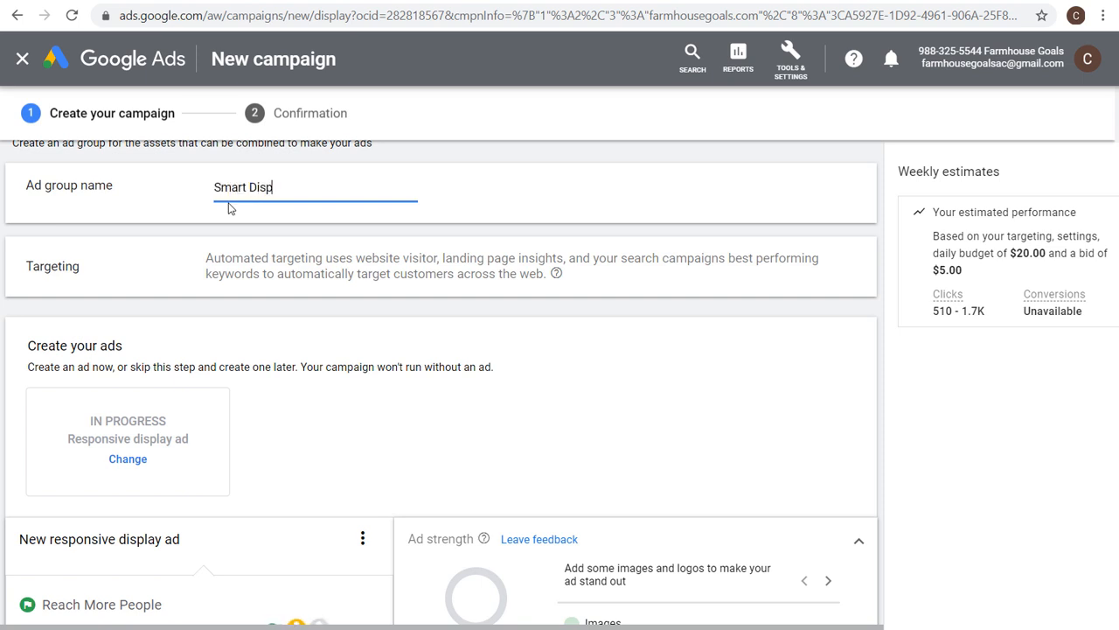
Read through the ad group's automated targeting description.
click(261, 256)
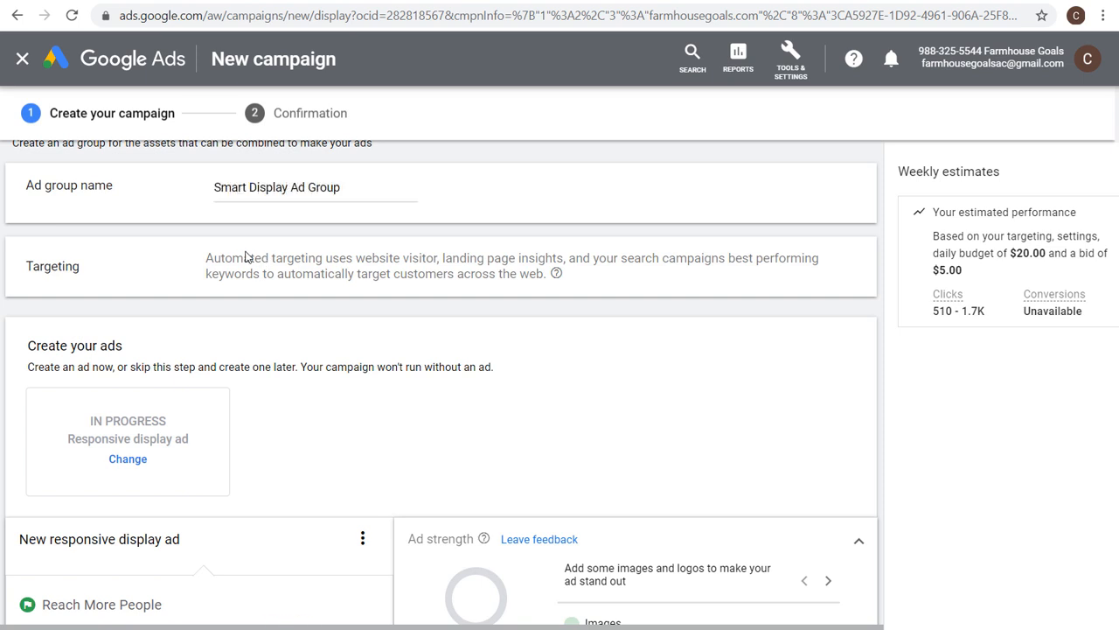
drag(204, 257, 729, 260)
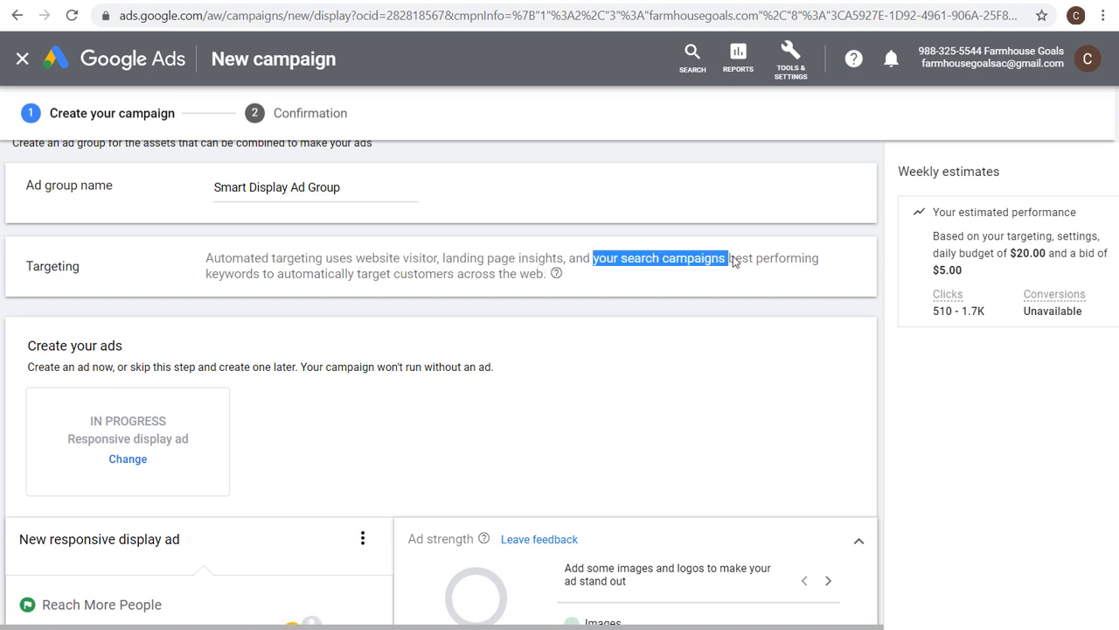
click(791, 261)
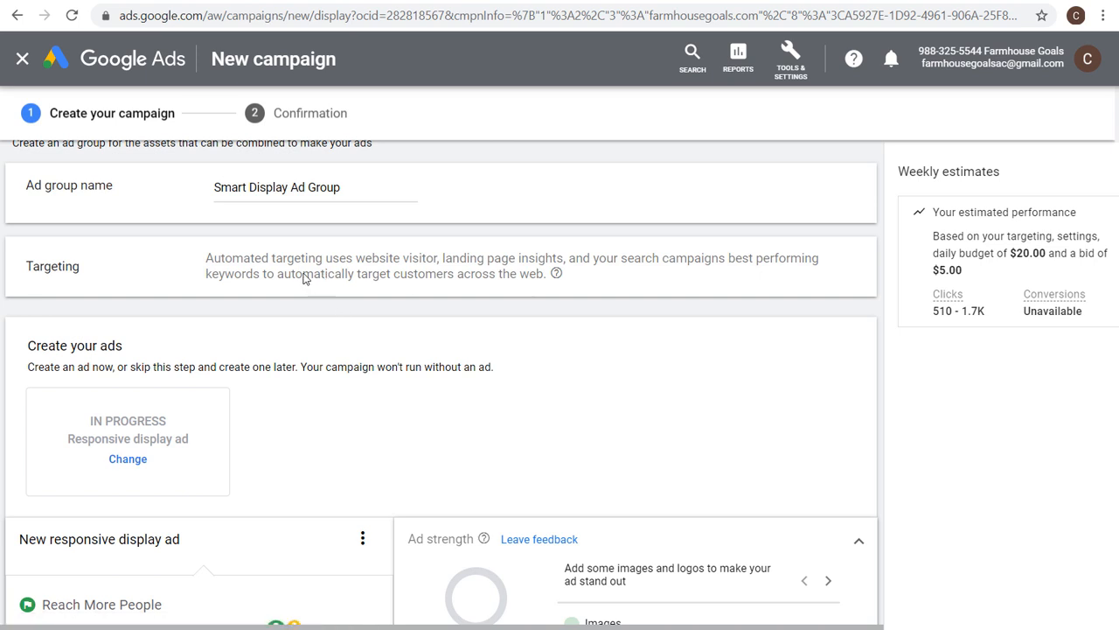
drag(303, 273, 491, 273)
drag(516, 272, 521, 273)
click(530, 274)
drag(622, 262, 729, 261)
click(757, 262)
Expand the advanced URL options of the new responsive display ad.
scroll(342, 353, down, 1)
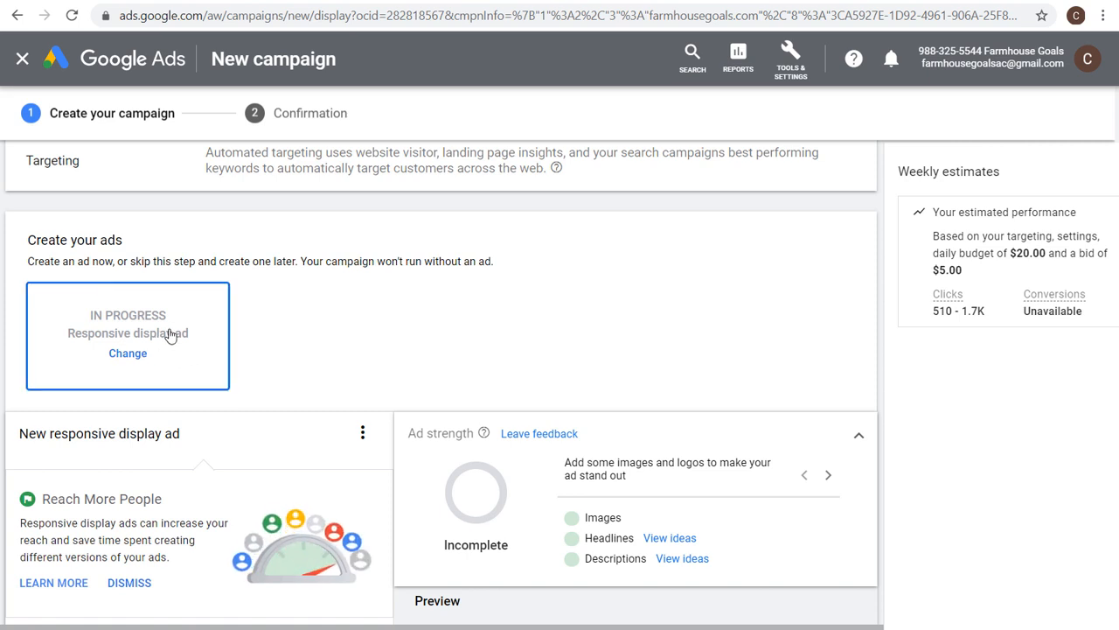
scroll(405, 273, down, 1)
scroll(404, 274, down, 1)
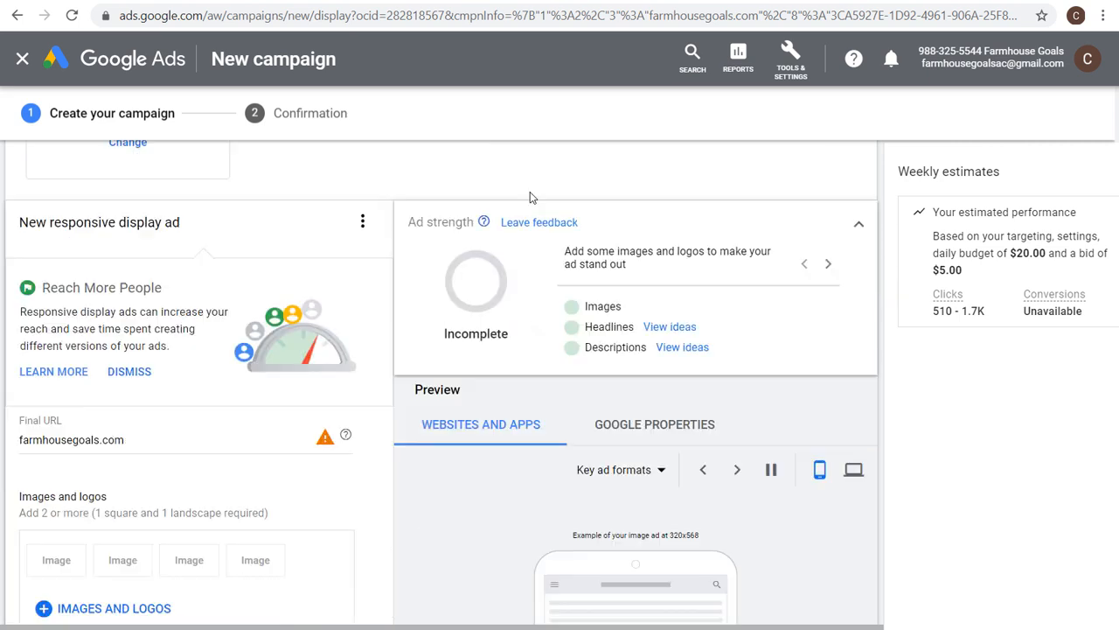
scroll(478, 377, down, 1)
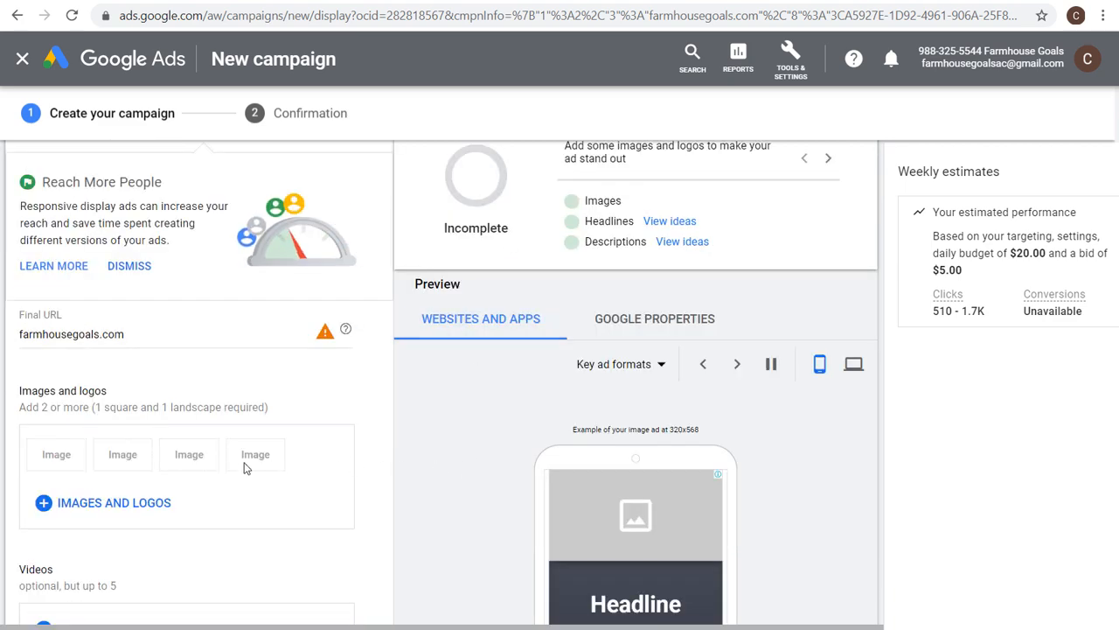
scroll(245, 459, down, 3)
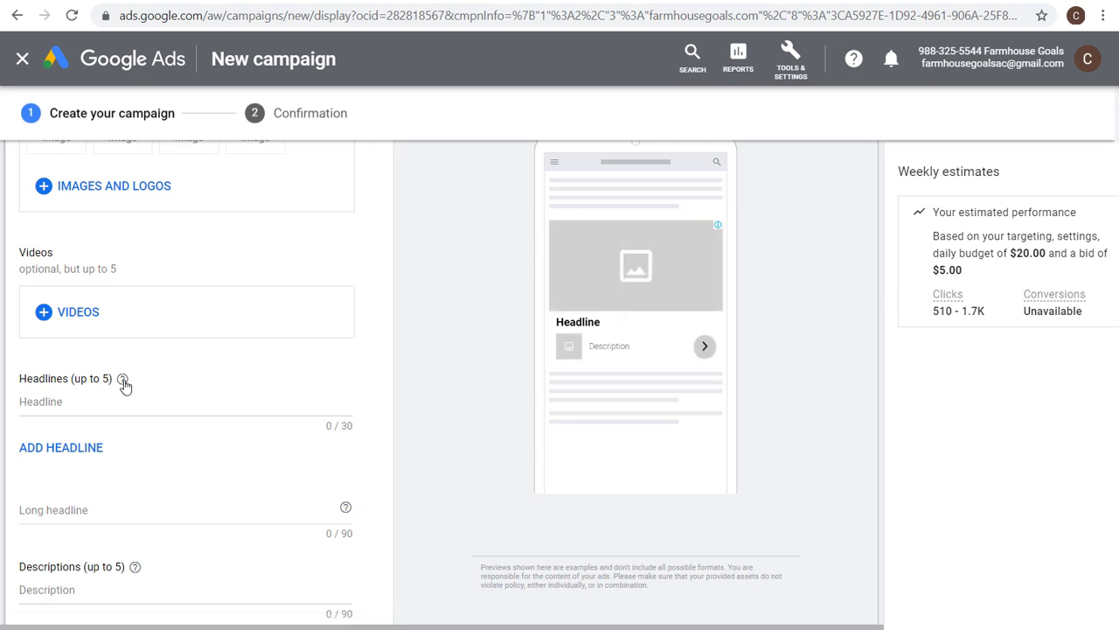
scroll(67, 381, down, 2)
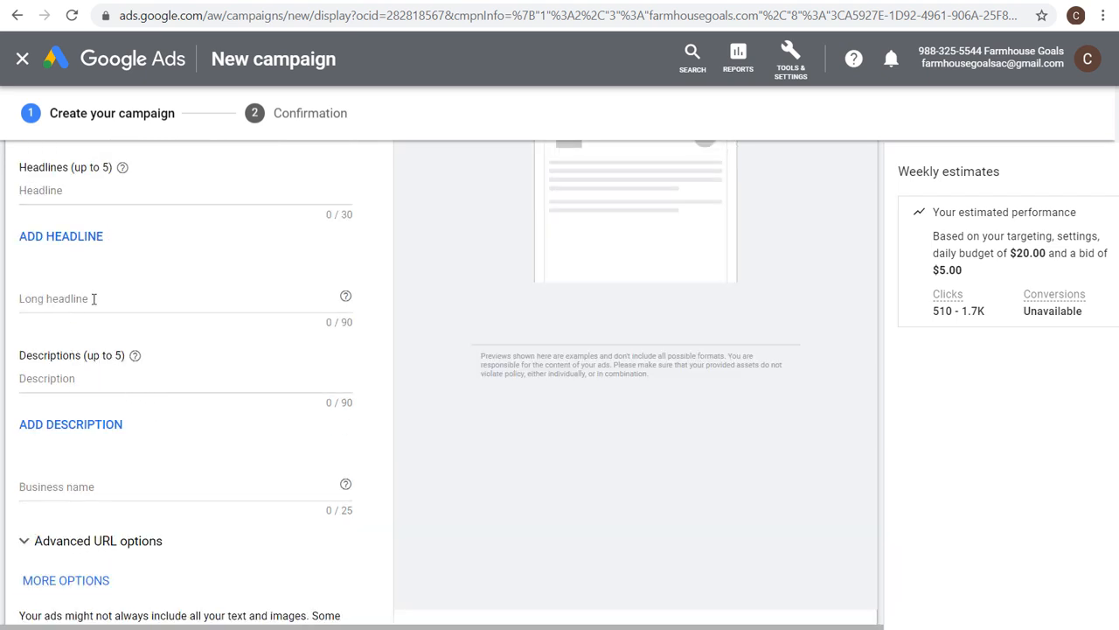
scroll(175, 402, down, 1)
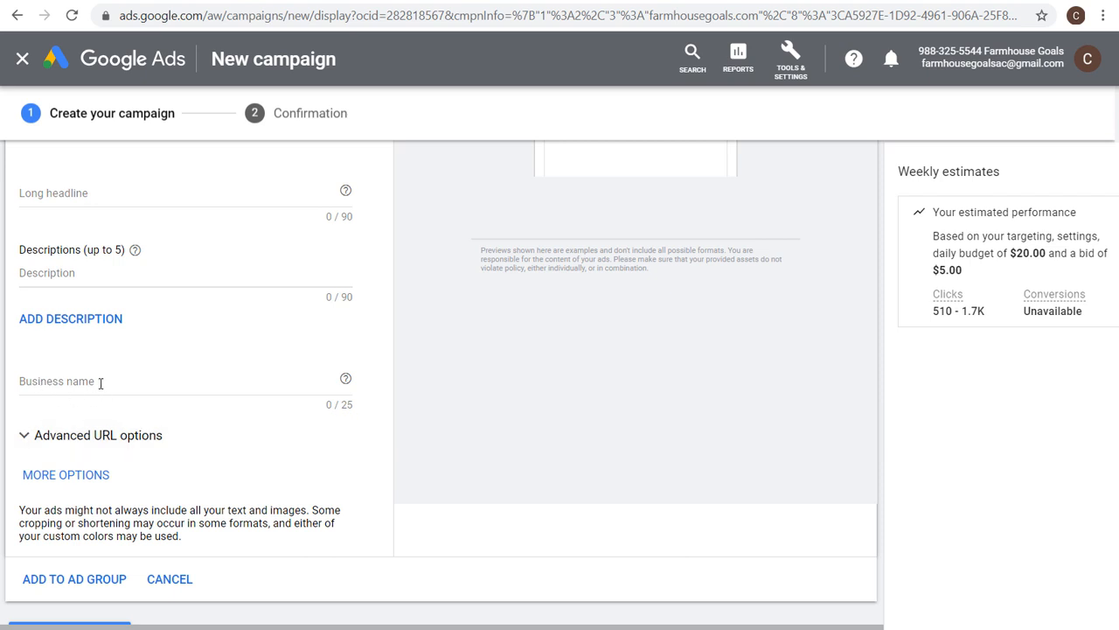
click(91, 437)
scroll(142, 420, down, 1)
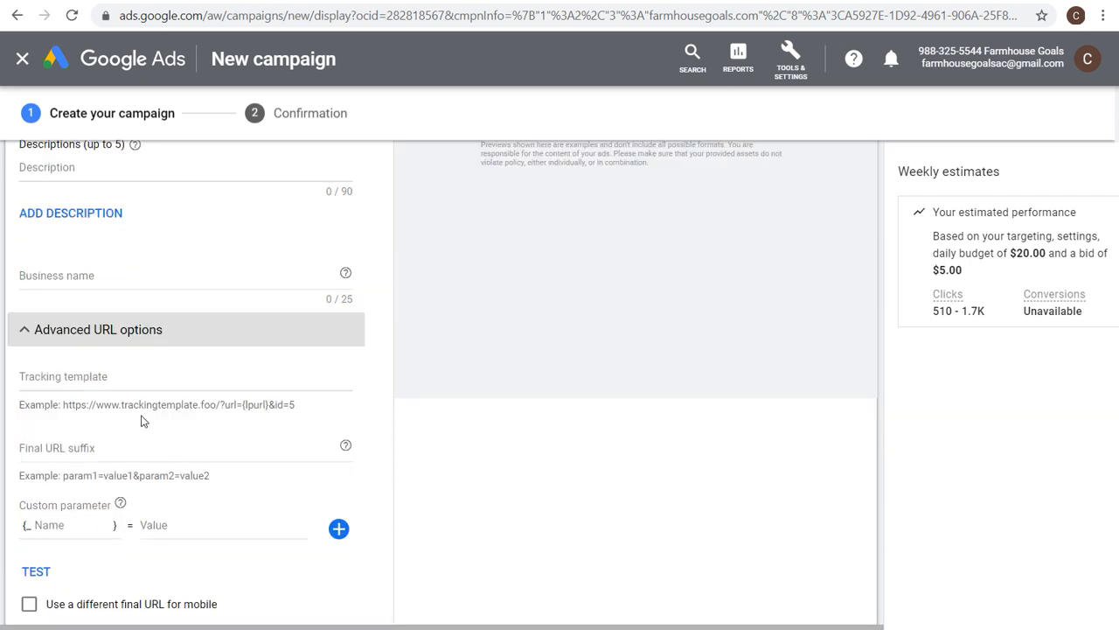
scroll(183, 524, down, 1)
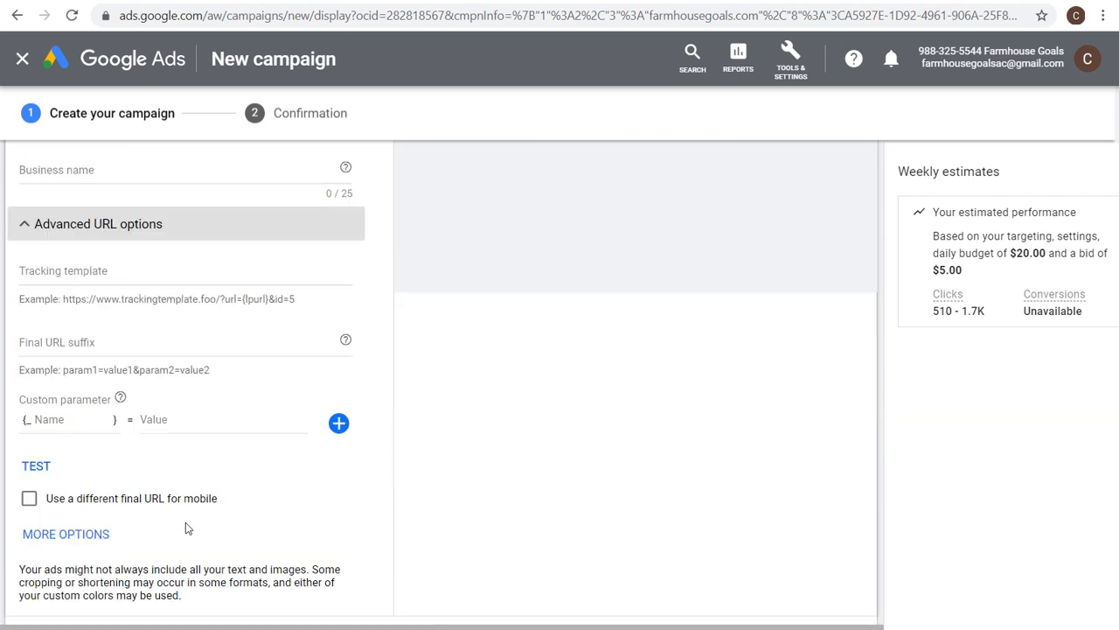
scroll(185, 528, down, 1)
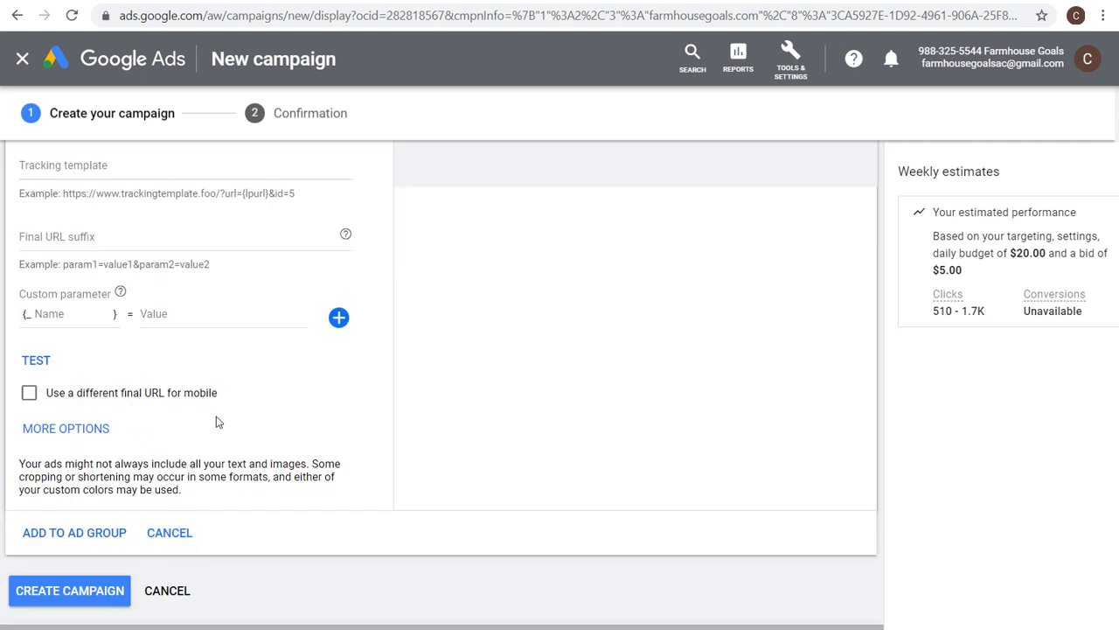
Add call to action text and custom colors settings to the responsive display ad.
click(77, 429)
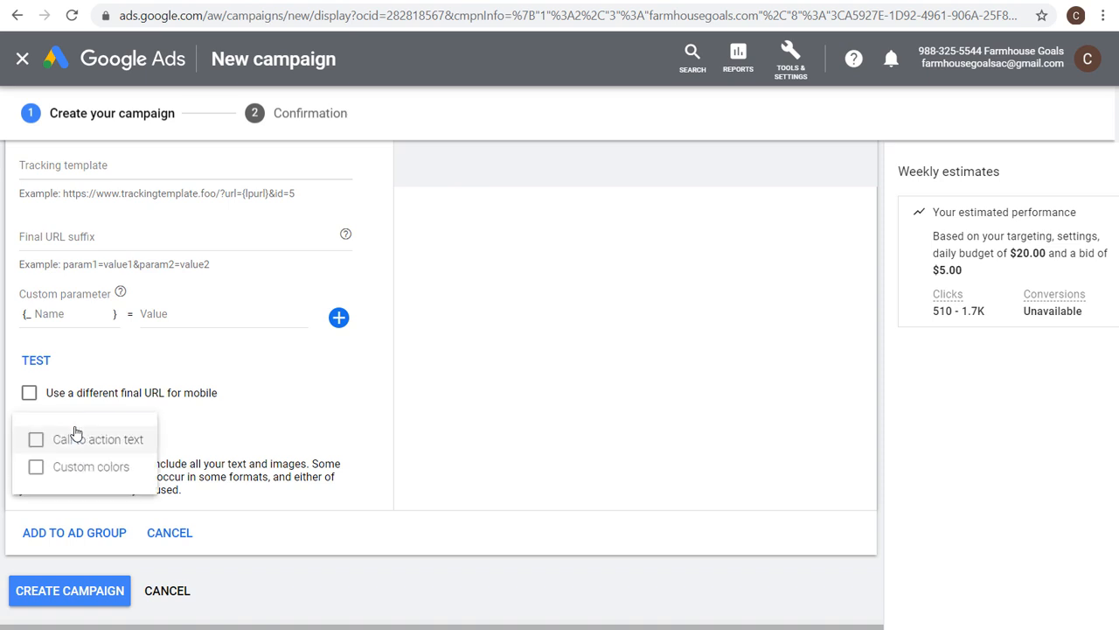
click(72, 438)
scroll(110, 440, down, 1)
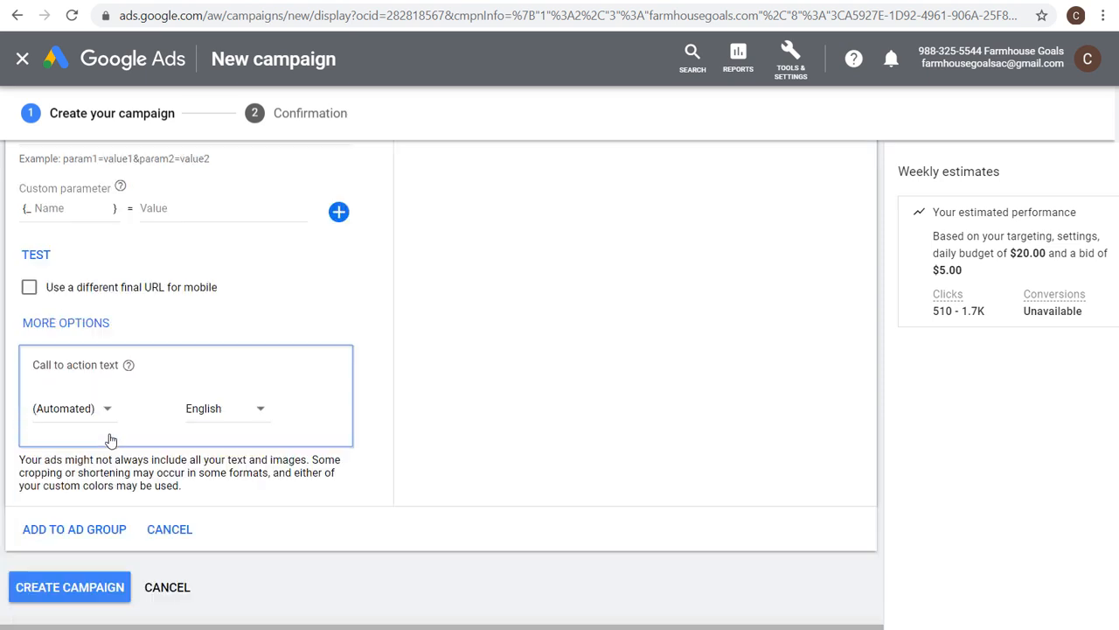
click(32, 328)
click(84, 366)
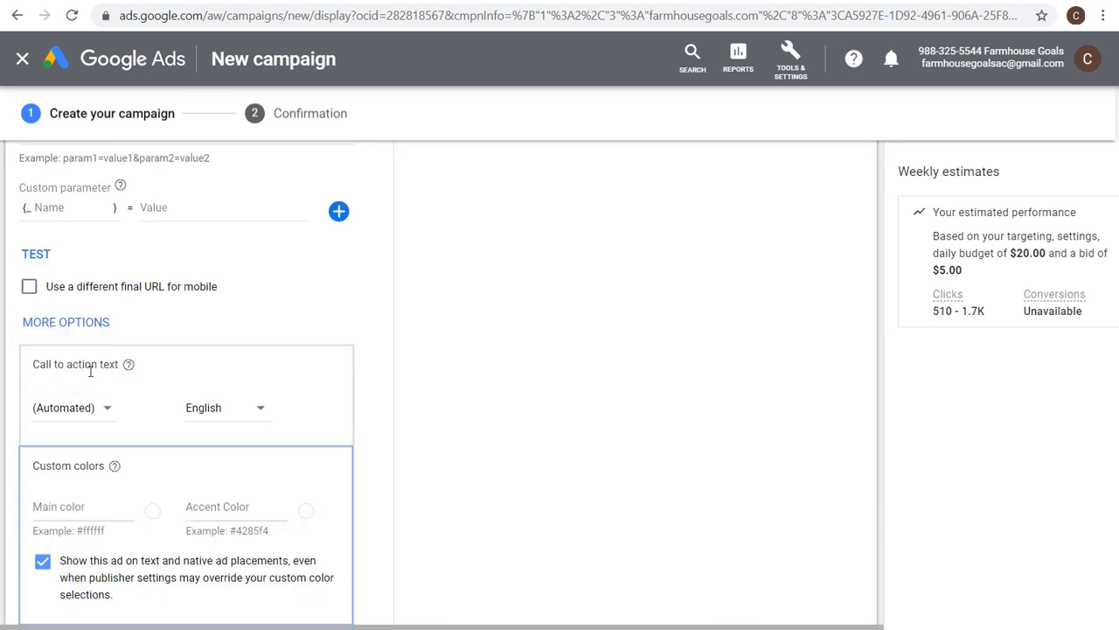
Browse the product categories on the farmhousegoals.com promo page.
scroll(156, 476, down, 1)
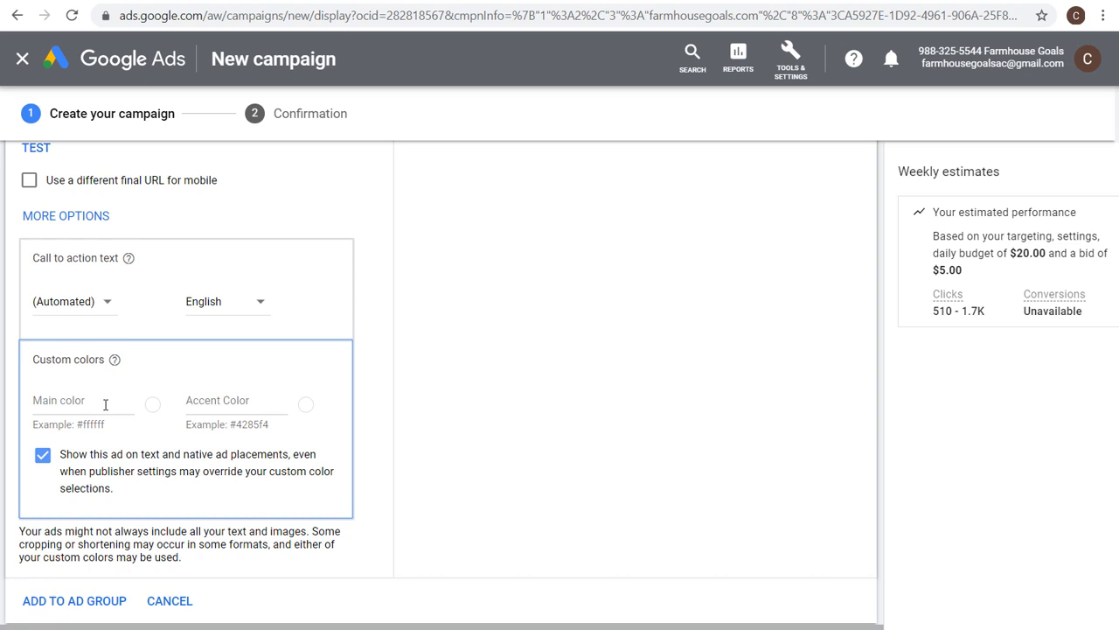
scroll(522, 334, up, 6)
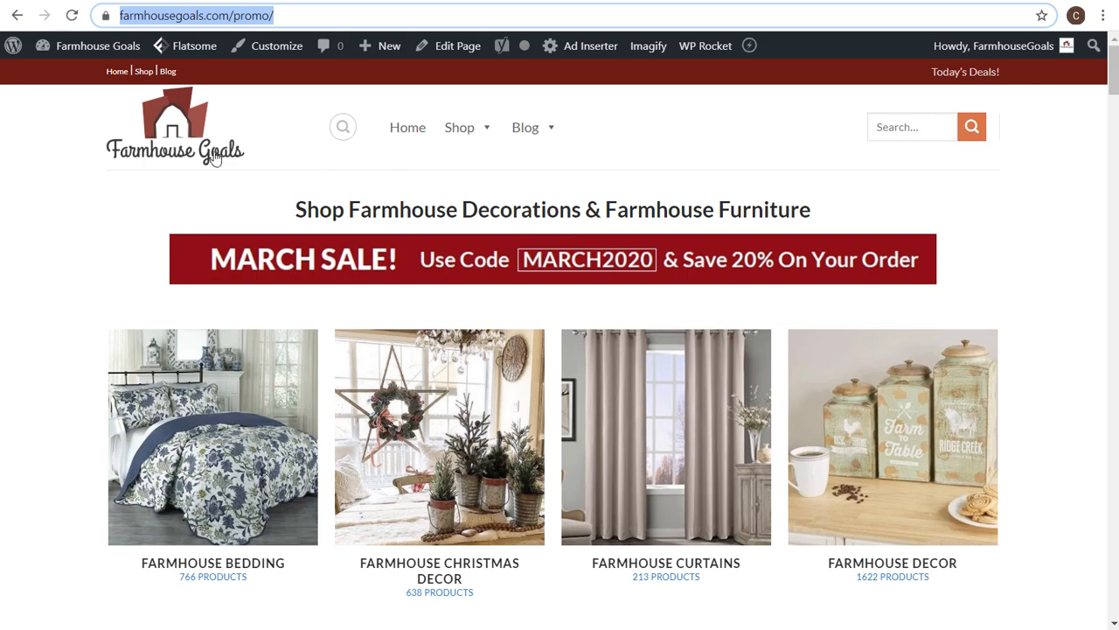
scroll(487, 260, down, 3)
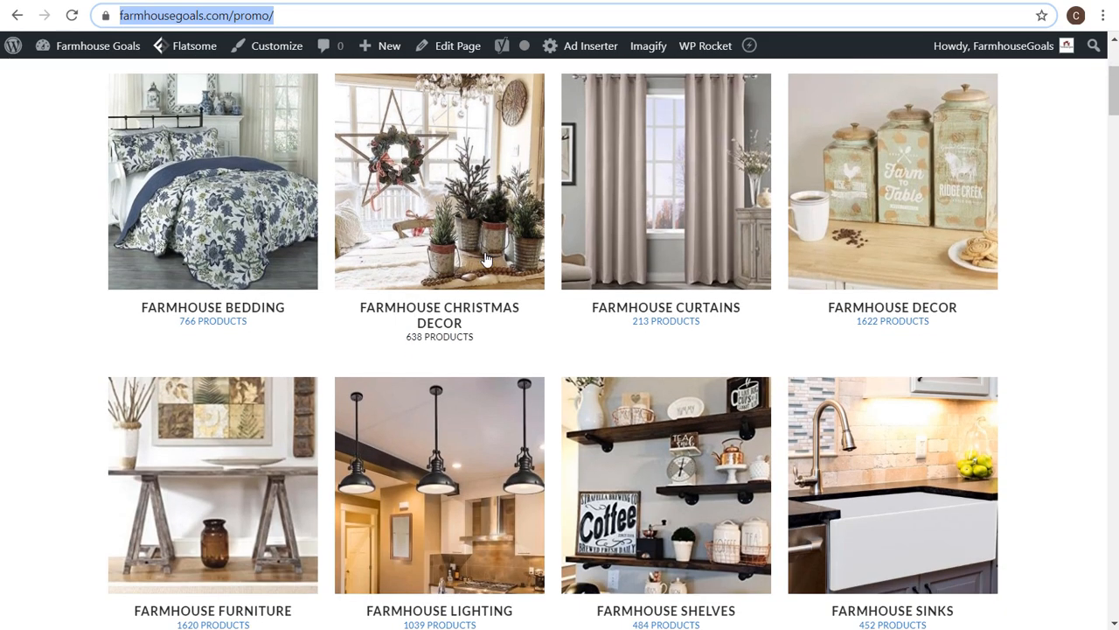
scroll(487, 260, down, 6)
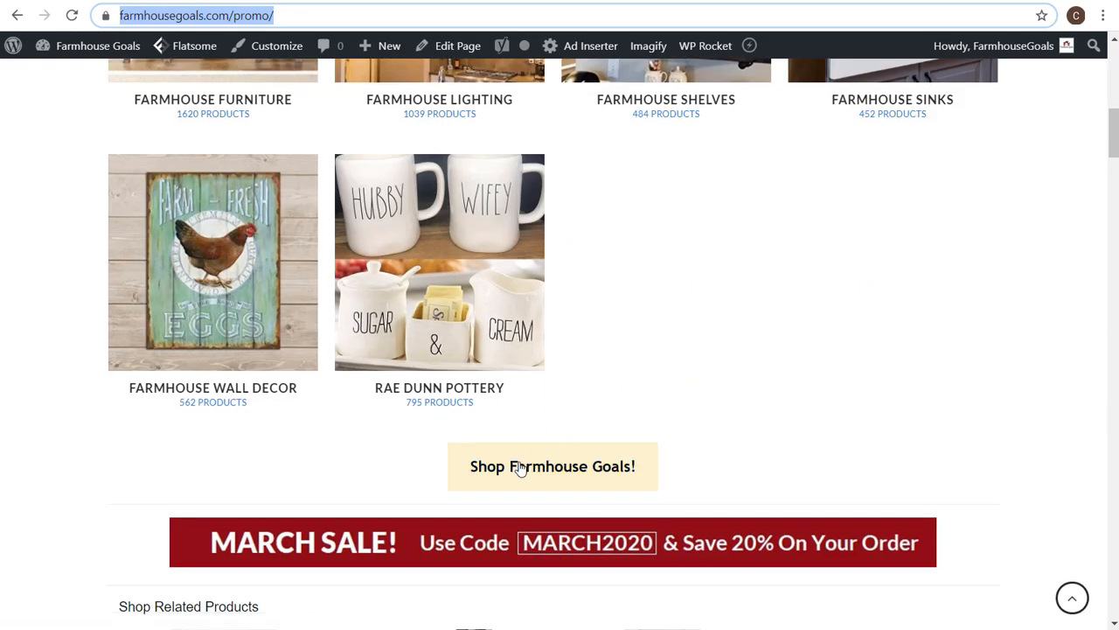
scroll(519, 468, down, 2)
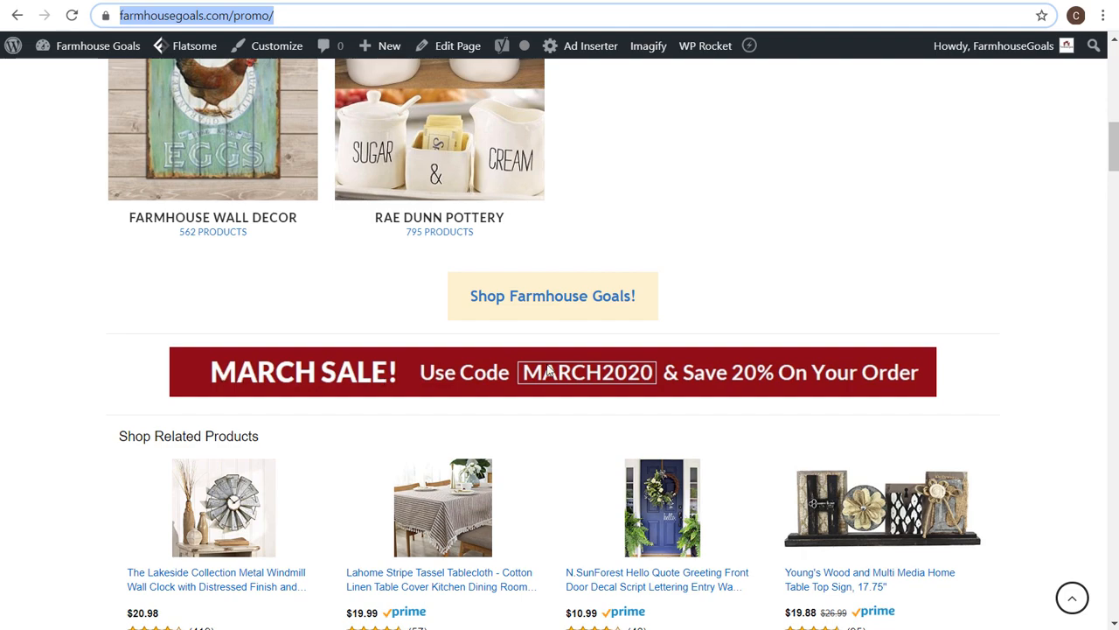
scroll(548, 372, down, 9)
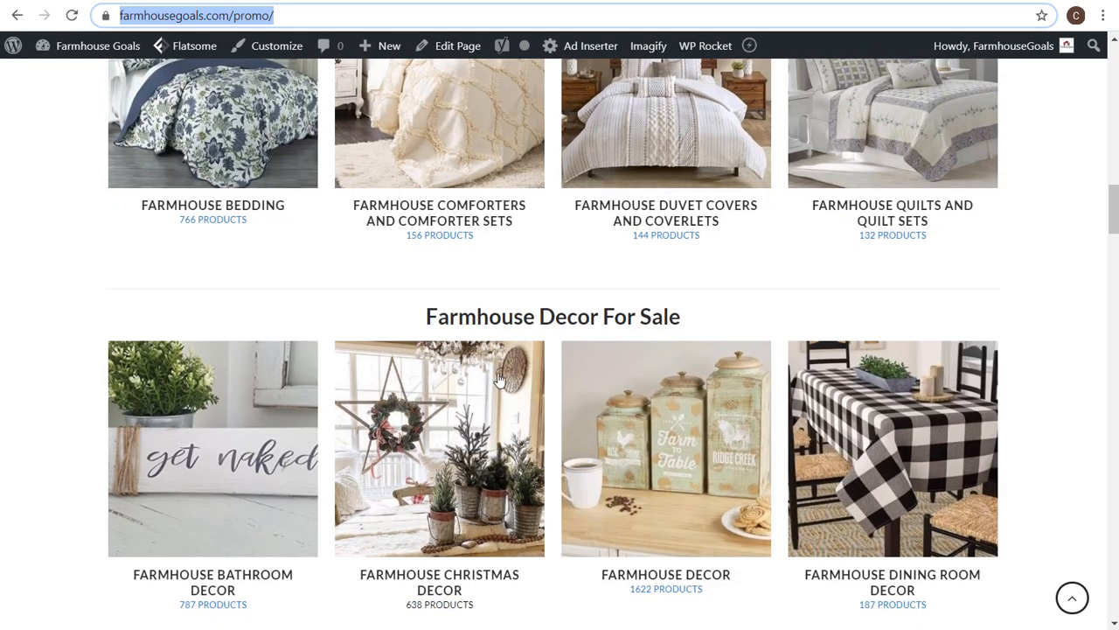
scroll(498, 377, down, 3)
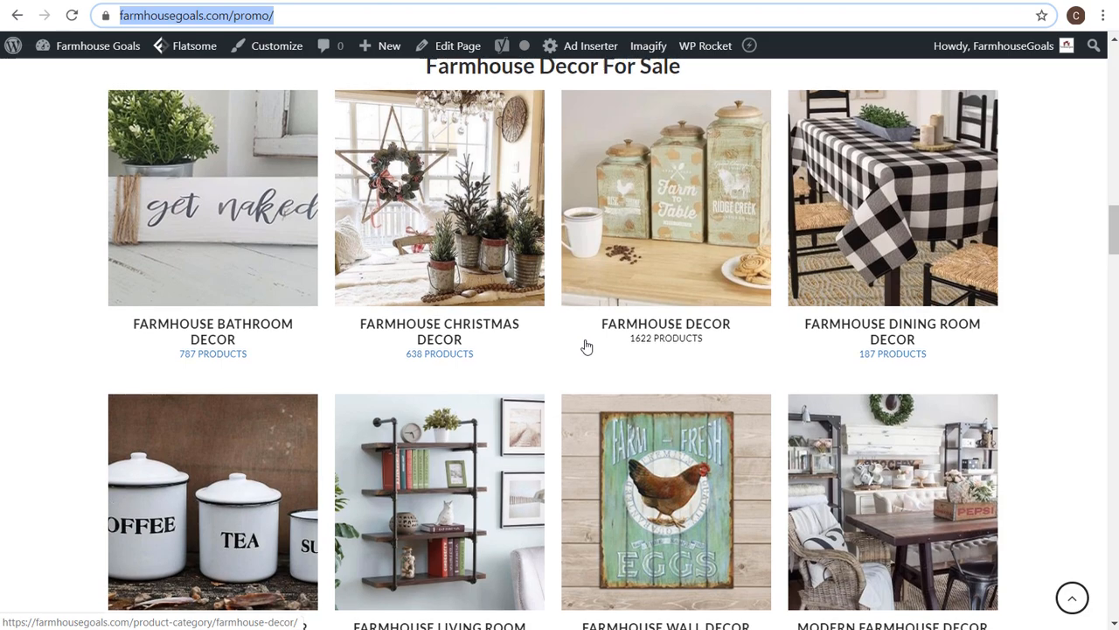
scroll(577, 349, up, 10)
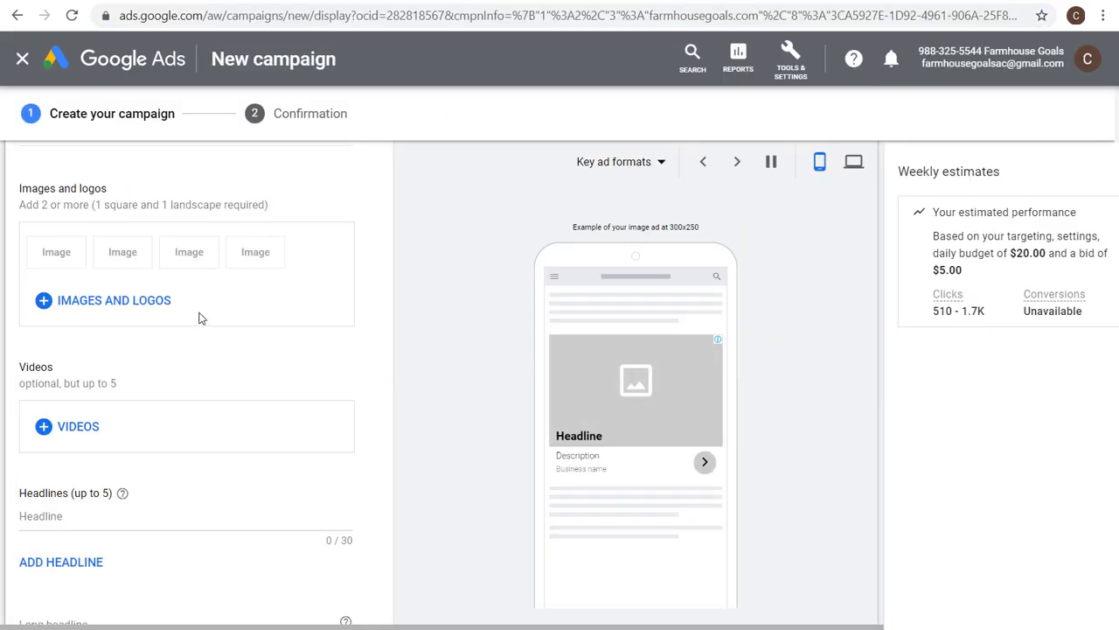
Open the image and logo picker for the responsive display ad and browse the images scanned from farmhousegoals.com.
click(132, 306)
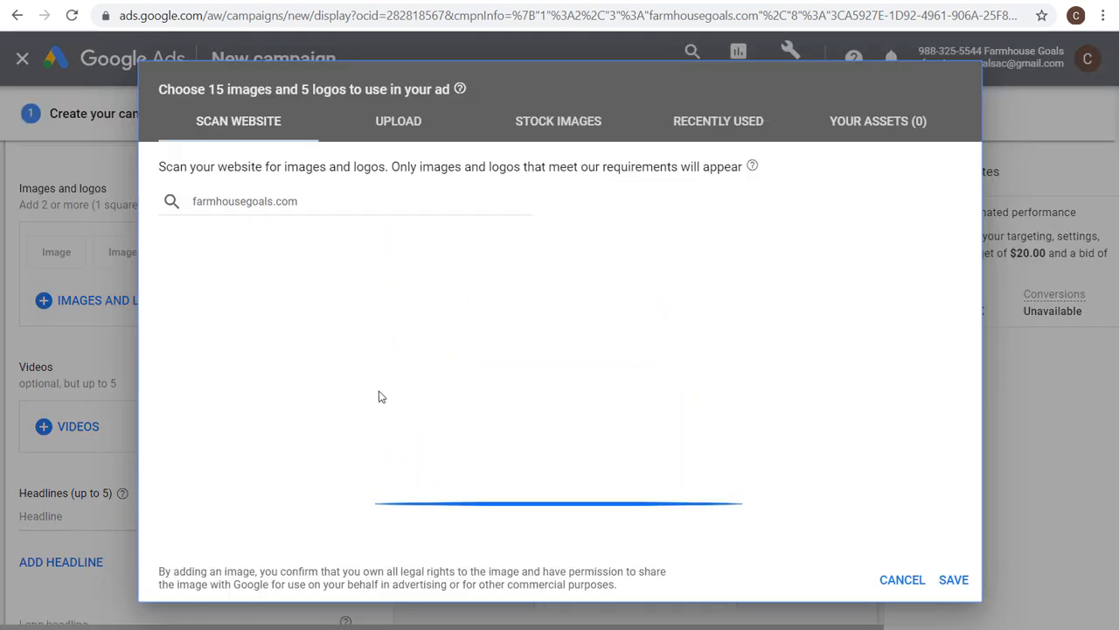
mouse_move(230, 307)
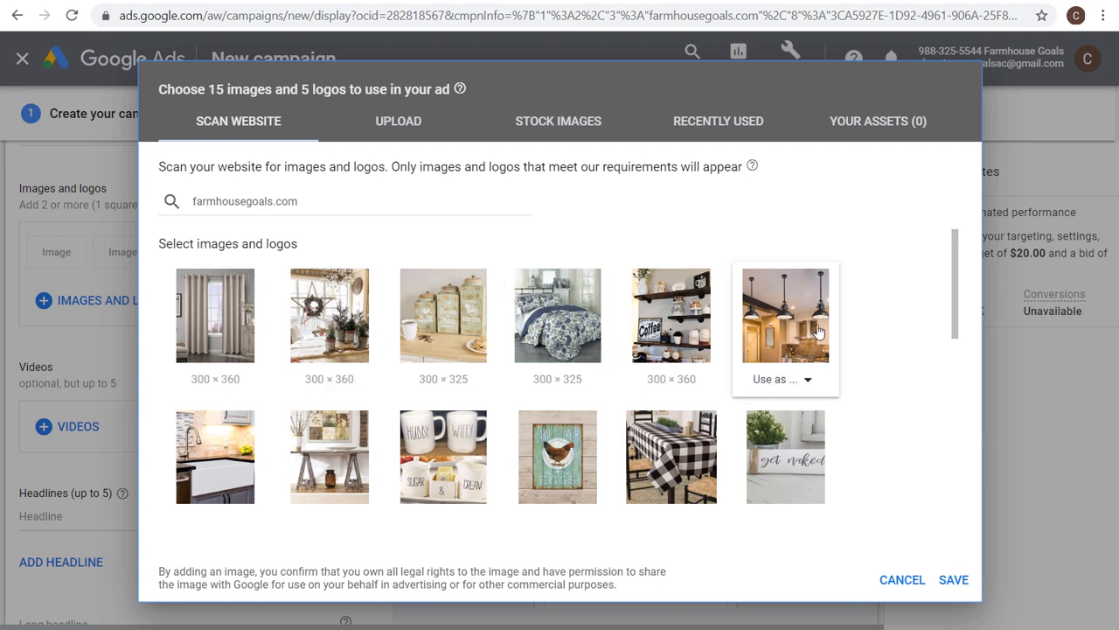
scroll(883, 342, down, 1)
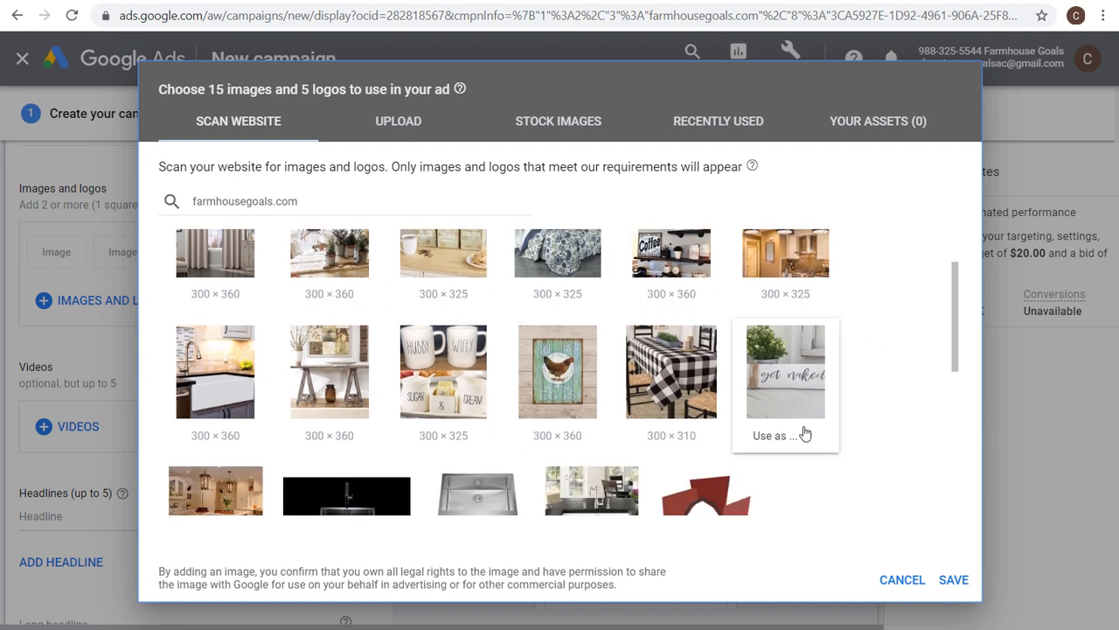
mouse_move(510, 439)
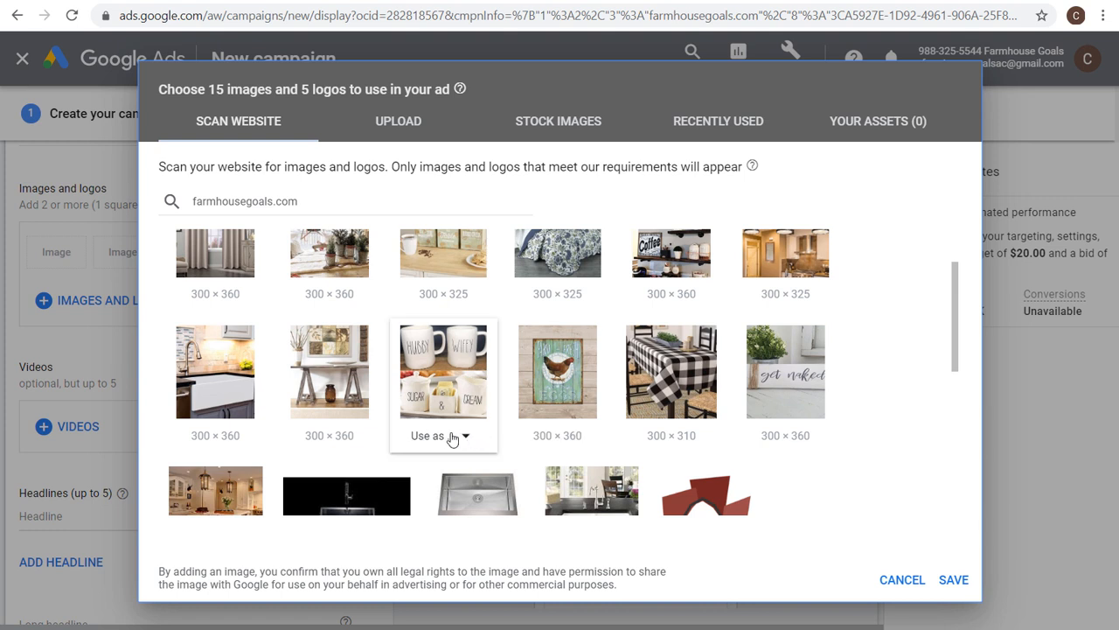
scroll(445, 432, up, 1)
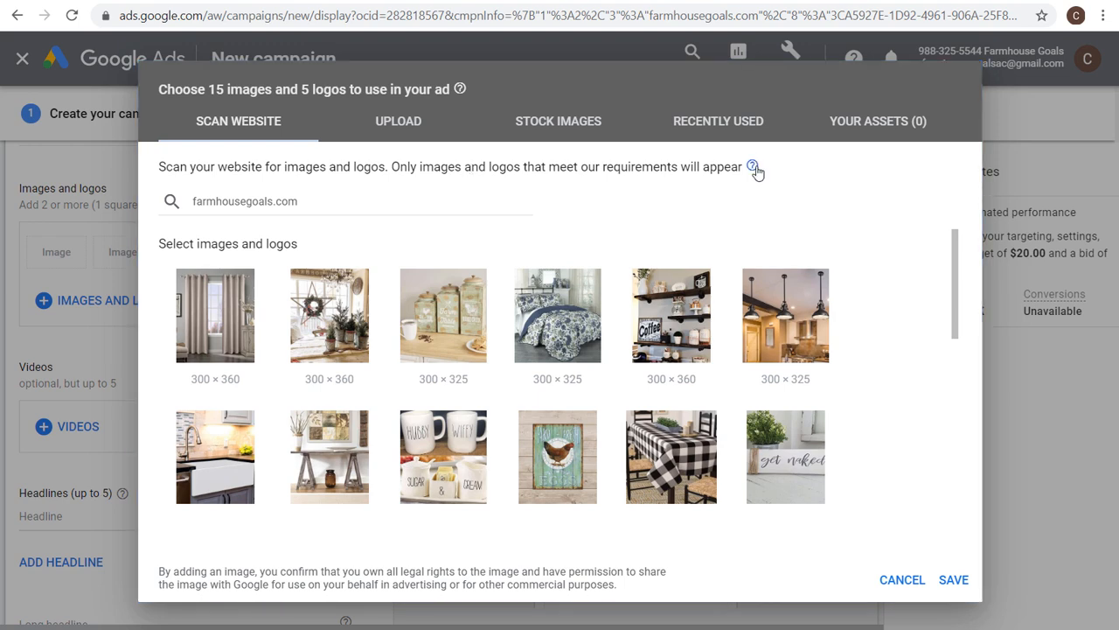
Review the image and logo size requirements, highlighting the landscape and square logo dimensions.
mouse_move(752, 166)
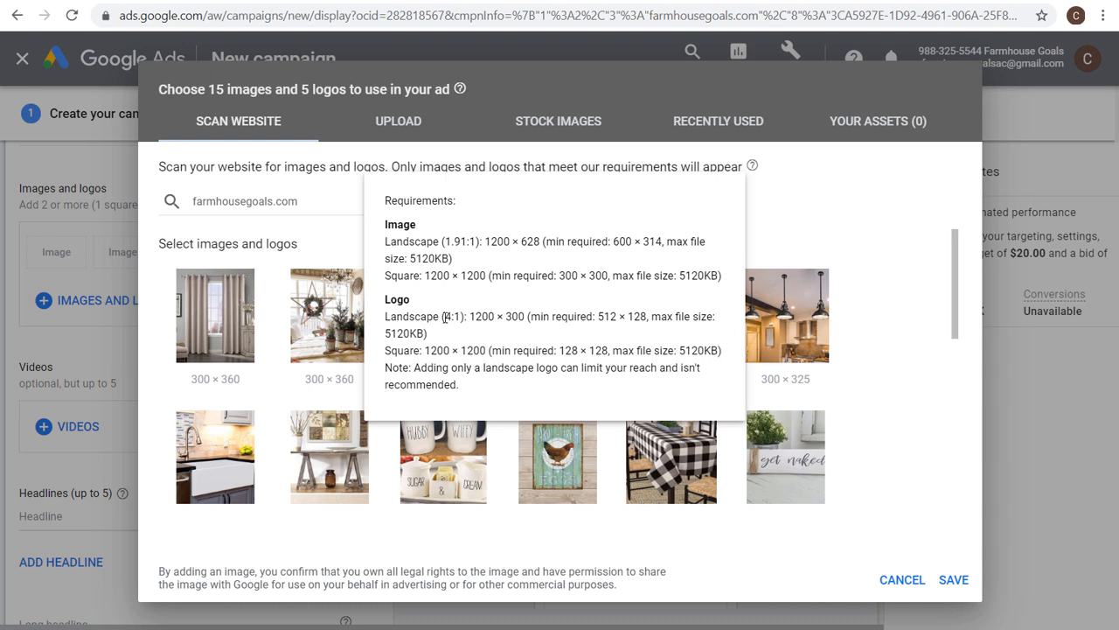
drag(448, 318, 525, 317)
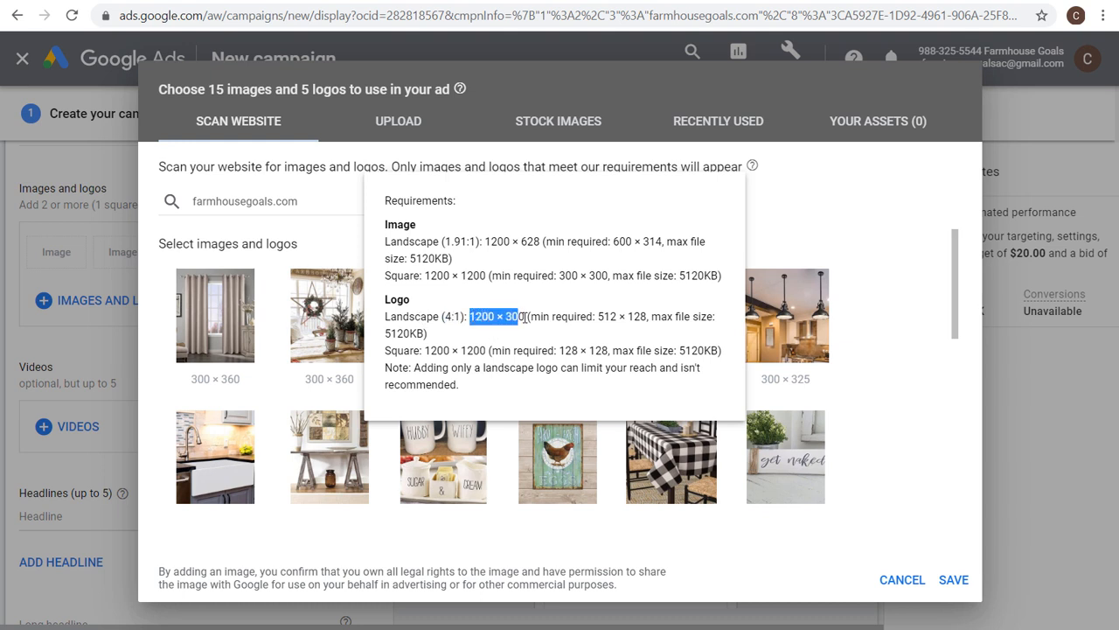
click(525, 316)
drag(425, 350, 492, 354)
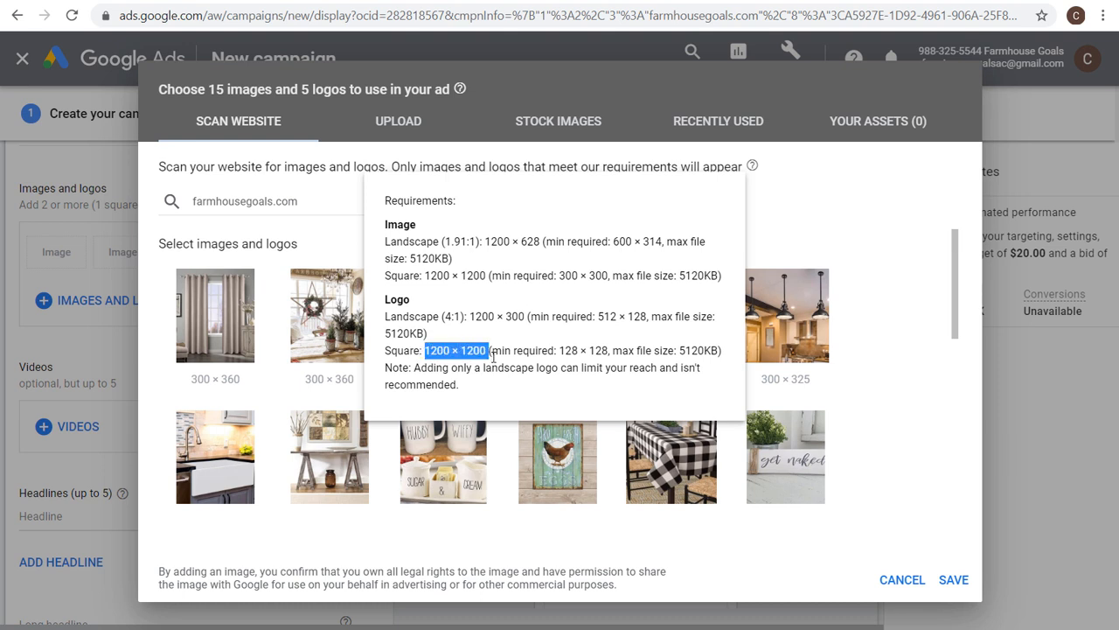
click(493, 354)
drag(561, 352, 599, 352)
click(601, 352)
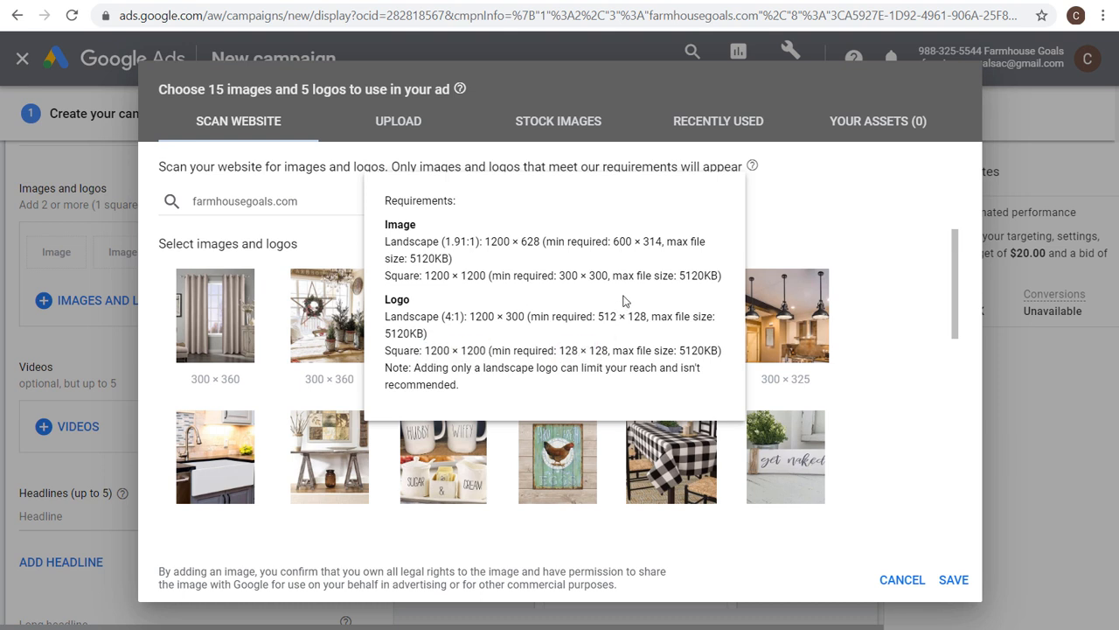
Search the stock images for farmhouse, then open the section for uploading your own images and logos.
click(546, 124)
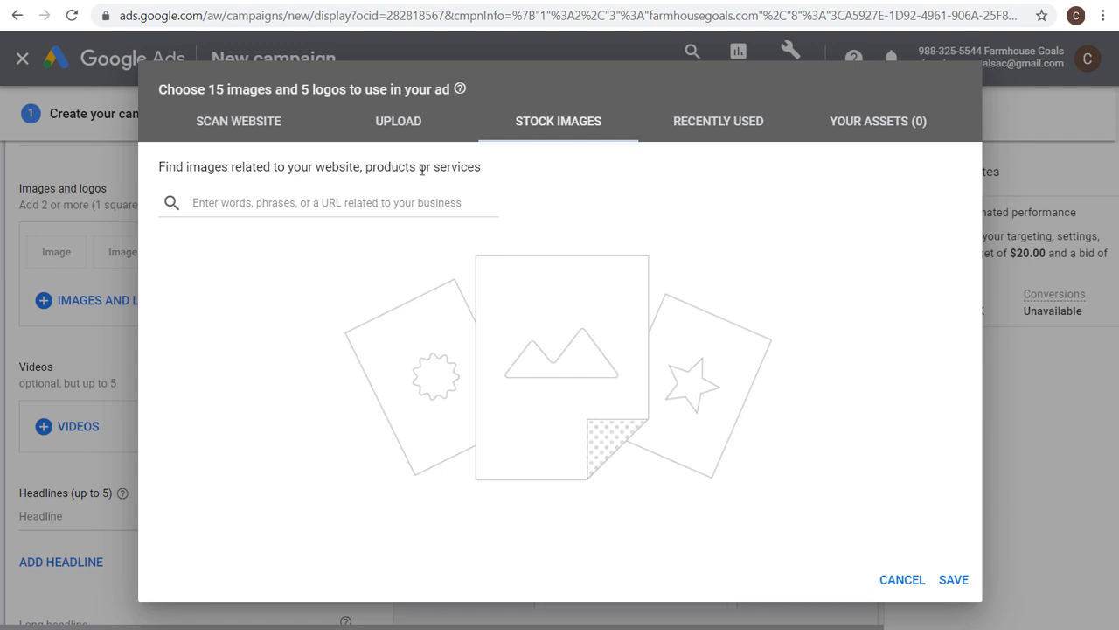
click(368, 203)
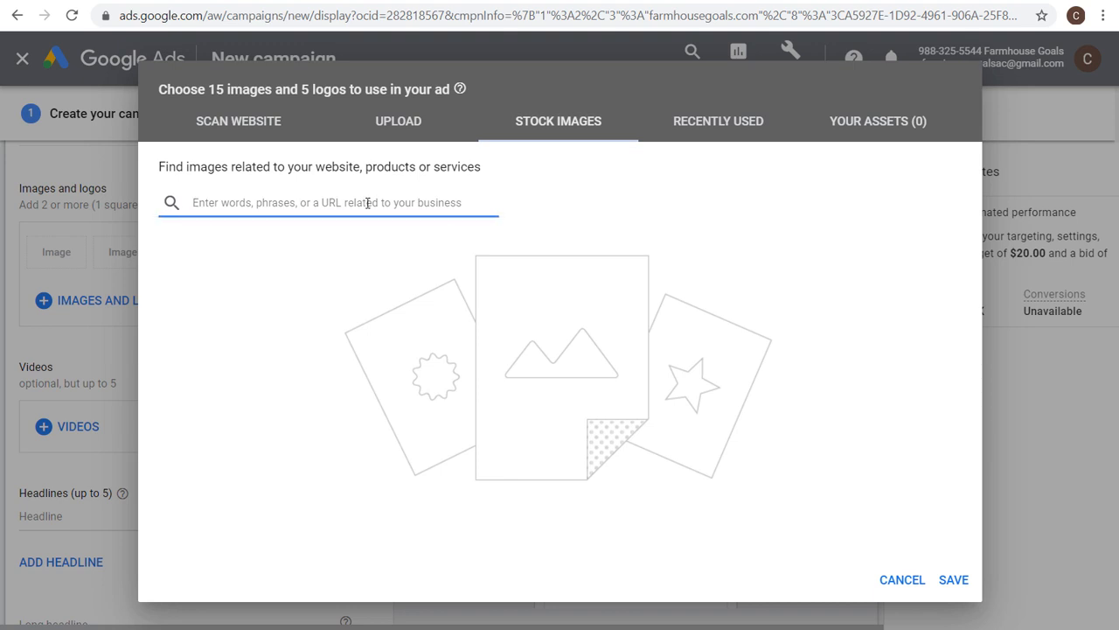
text(farmhouse)
key(Return)
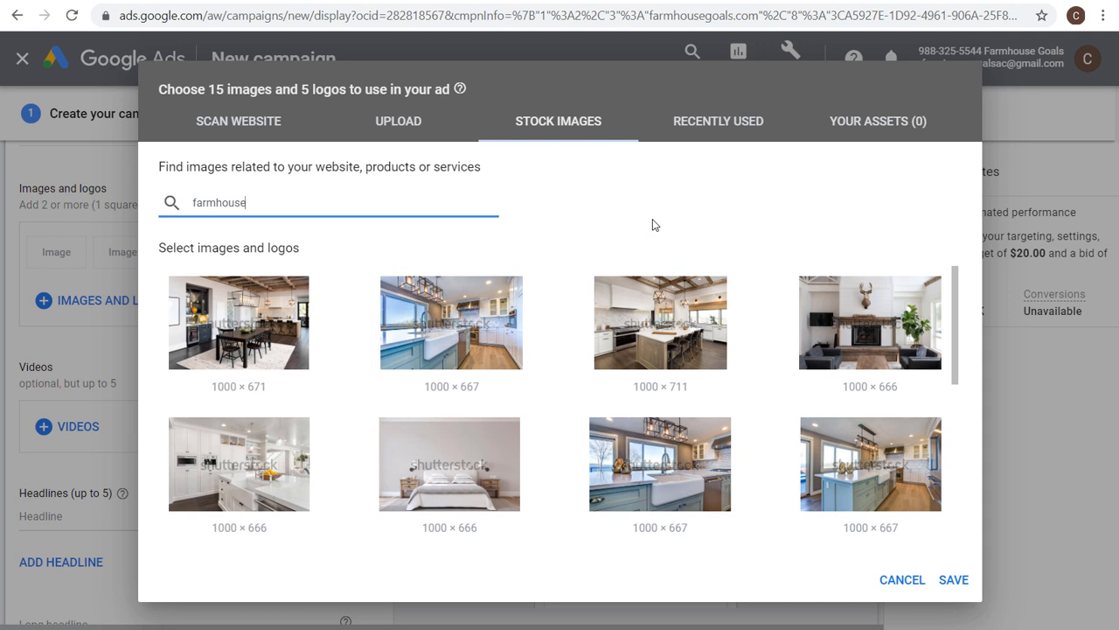
click(427, 124)
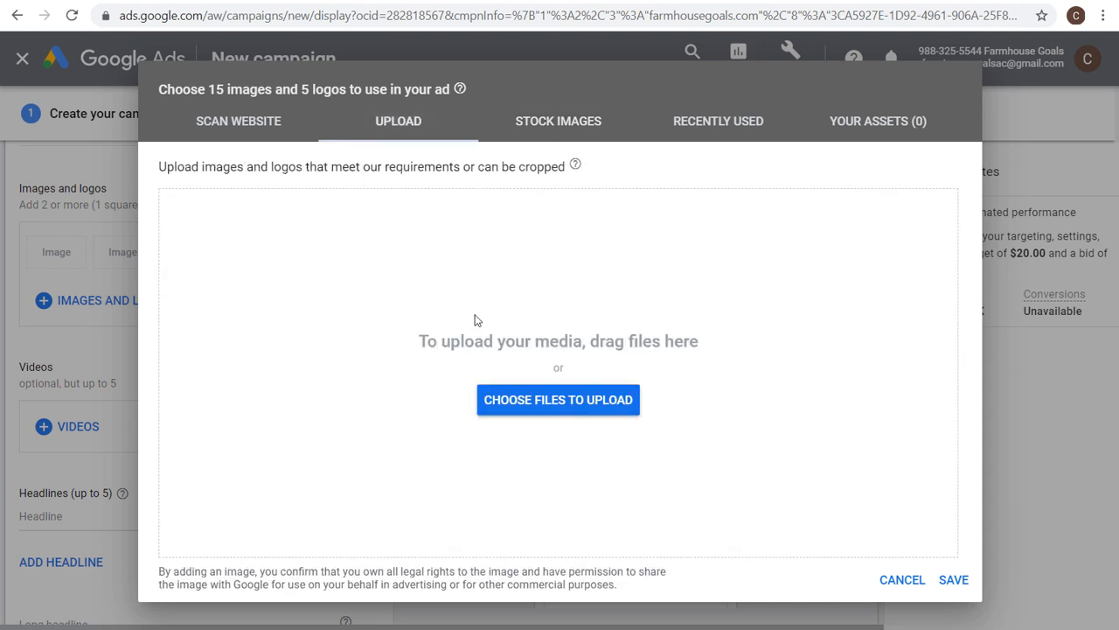
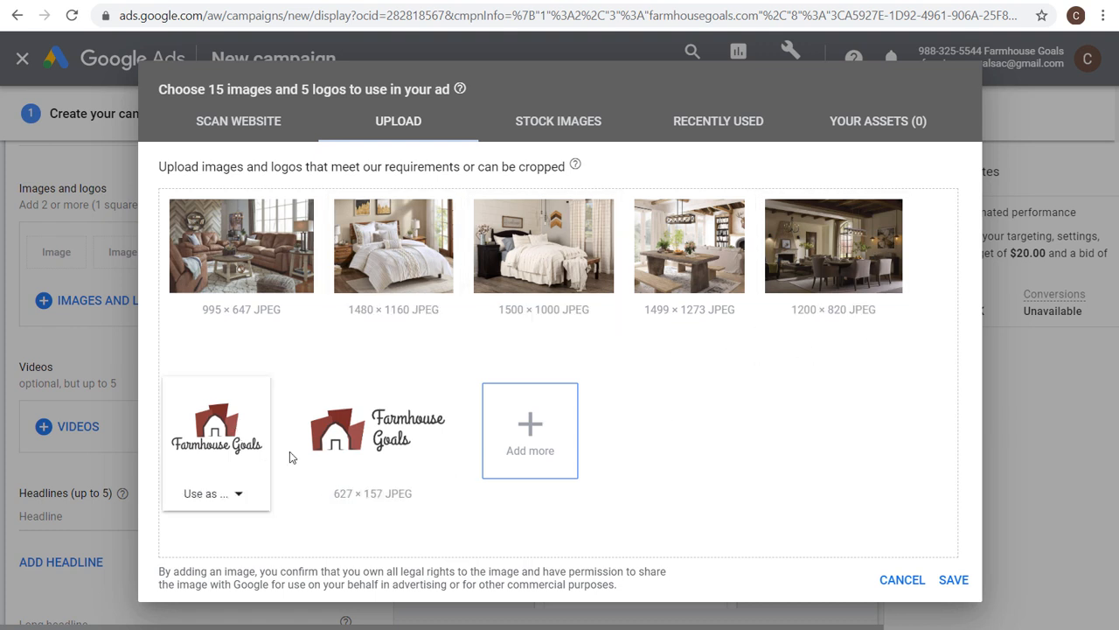
Add both uploaded Farmhouse Goals images as logos, the square one at 1:1 and the wide one at 4:1.
click(210, 494)
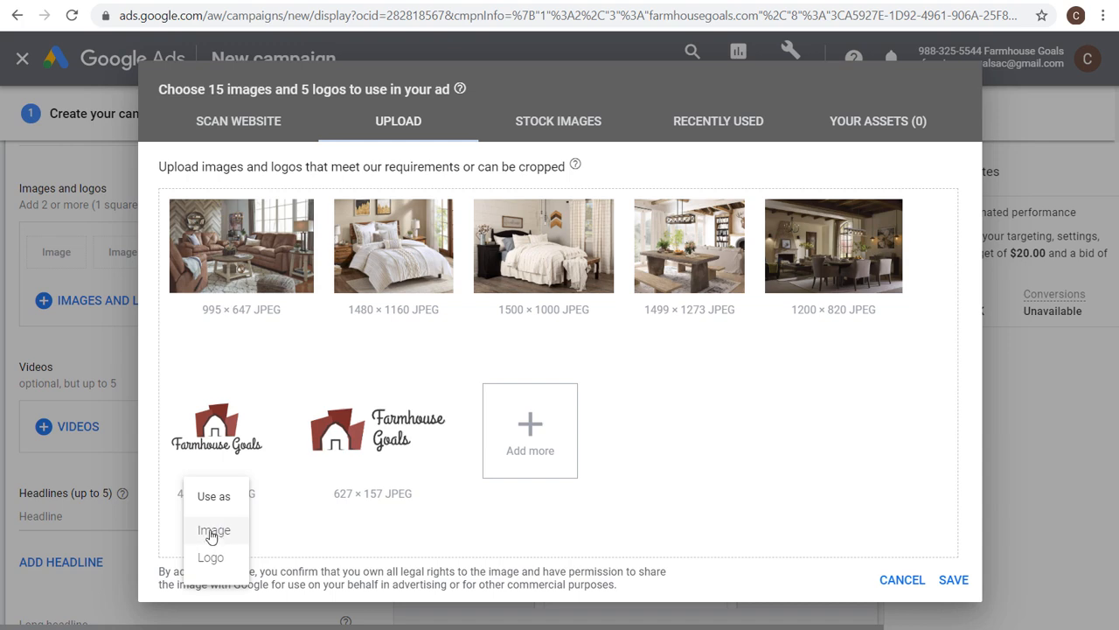
click(210, 561)
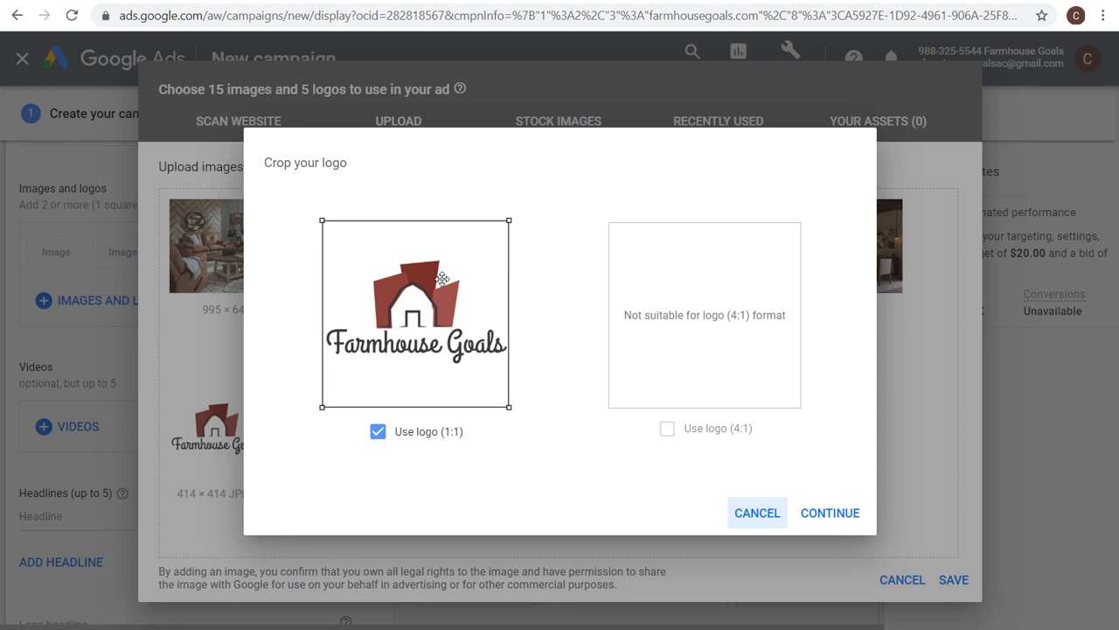
click(839, 519)
click(360, 496)
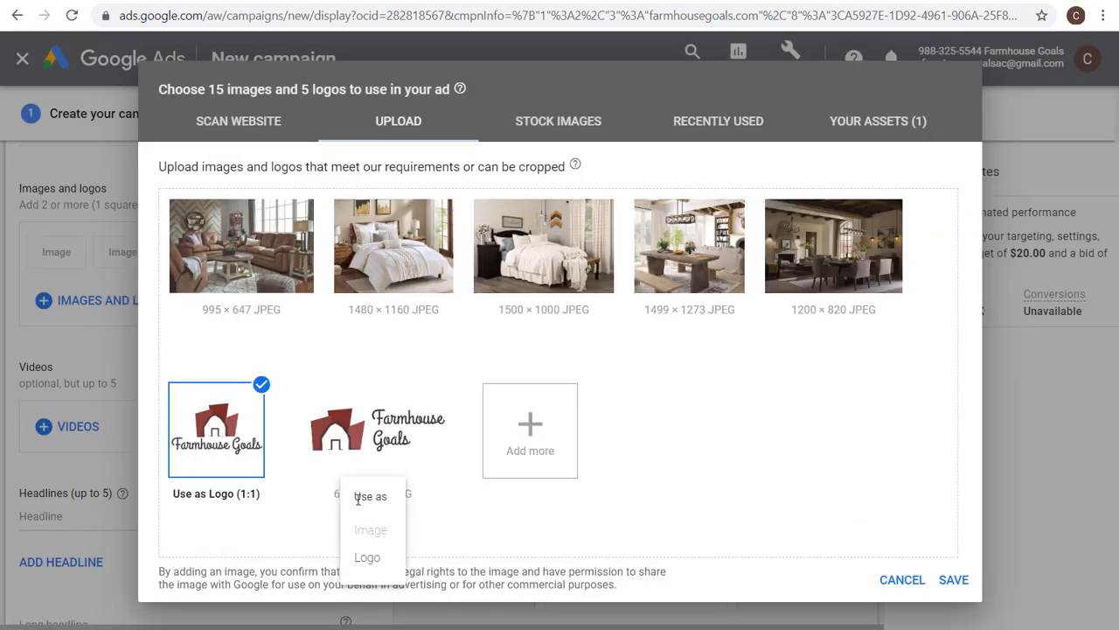
click(367, 557)
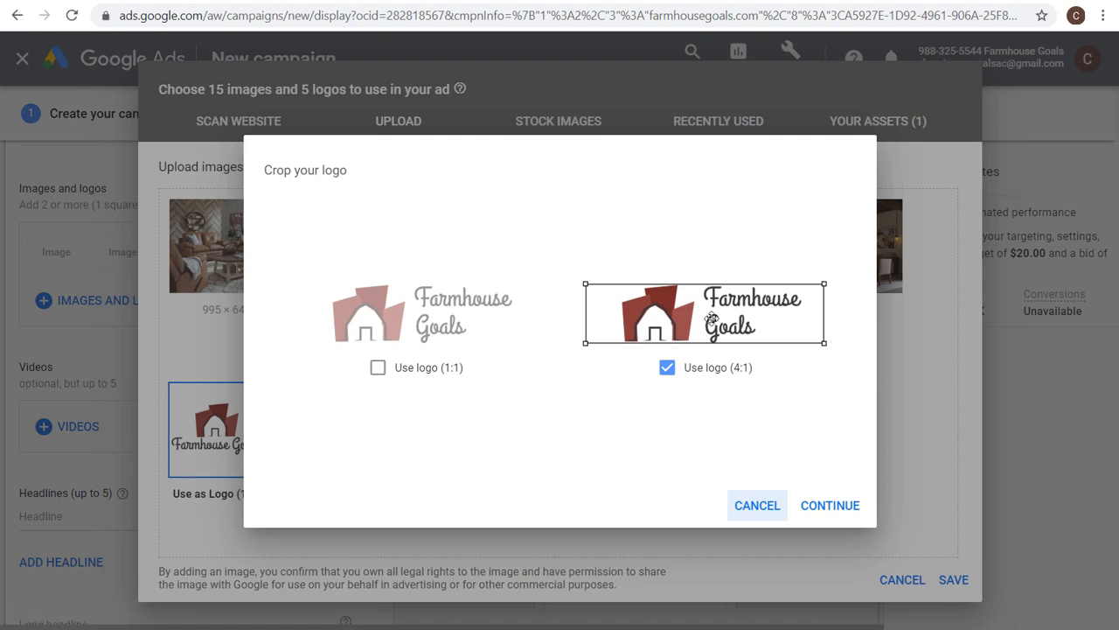
click(829, 507)
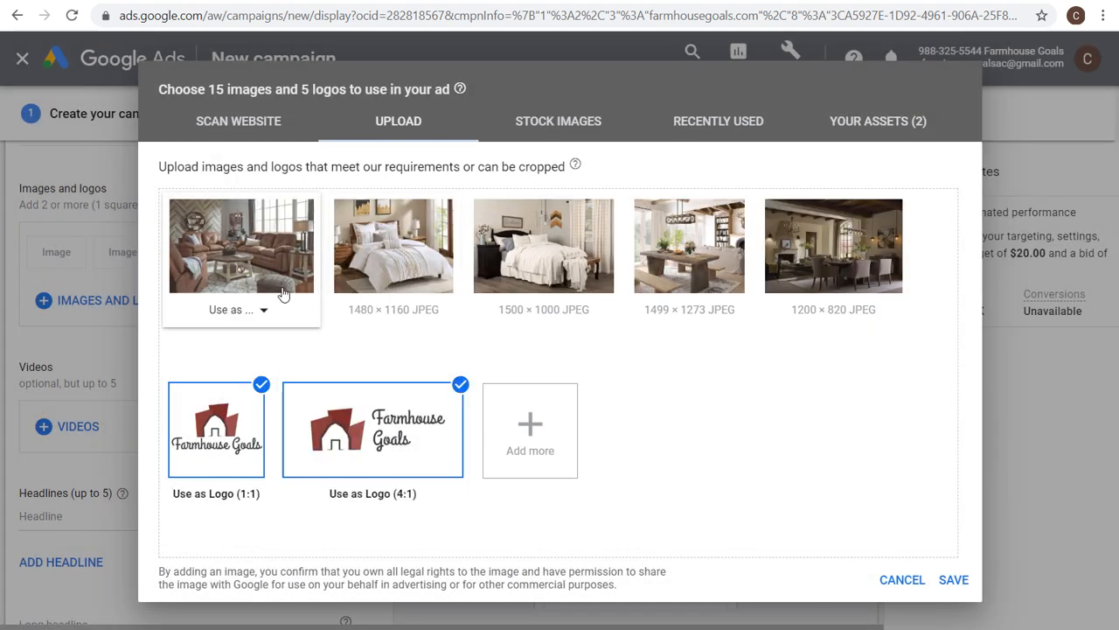
Use the living room photo as an image, adjusting its square and landscape crops.
click(262, 310)
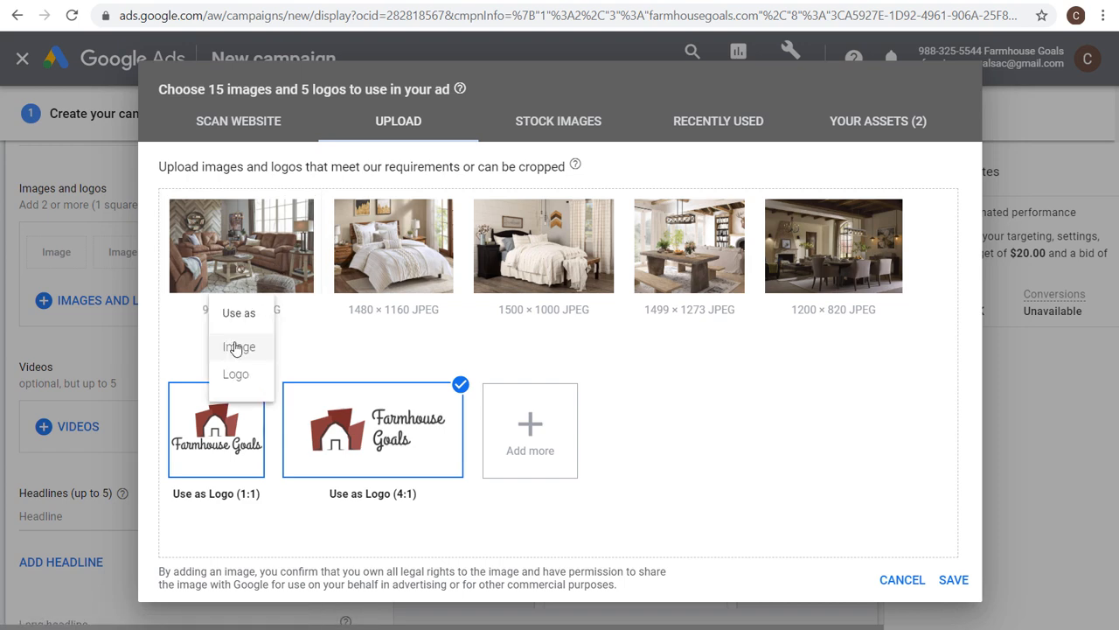
click(236, 347)
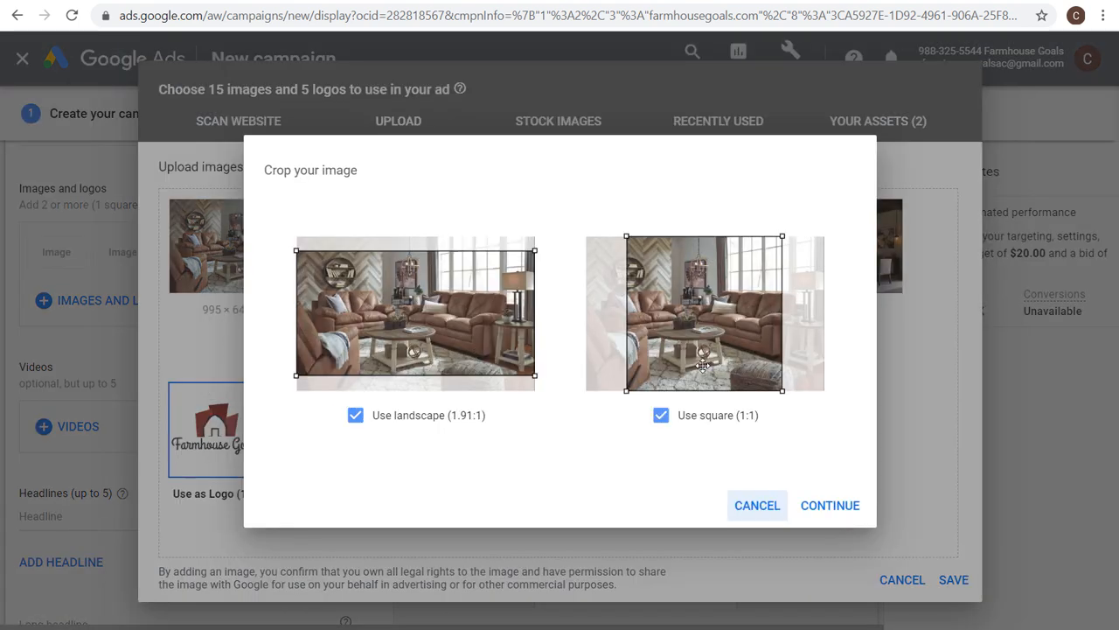
drag(714, 348, 689, 347)
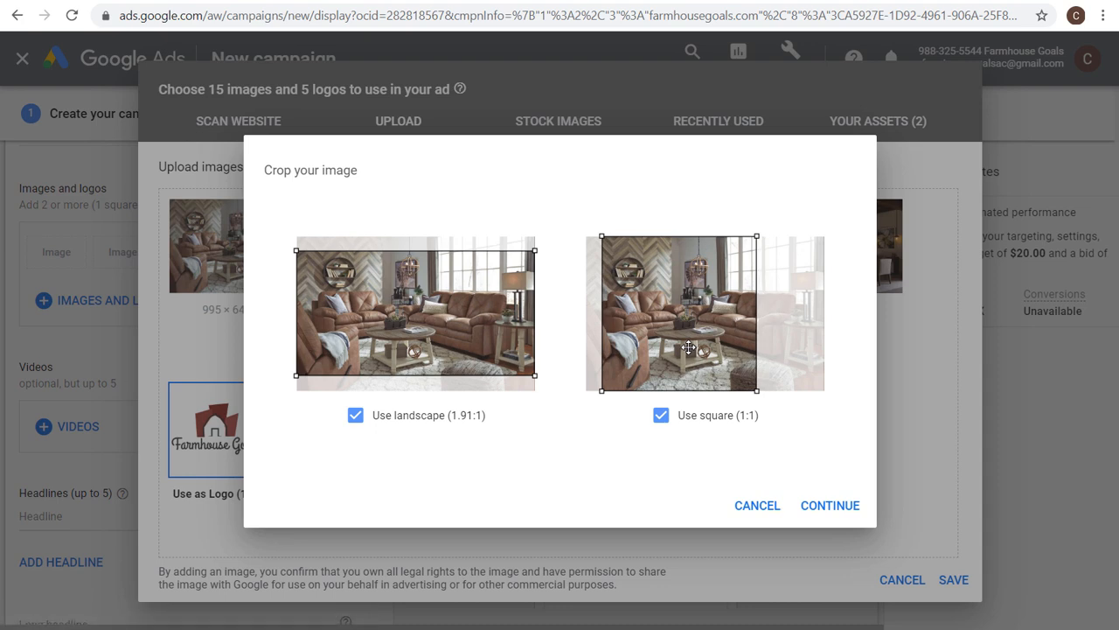
drag(473, 339, 477, 333)
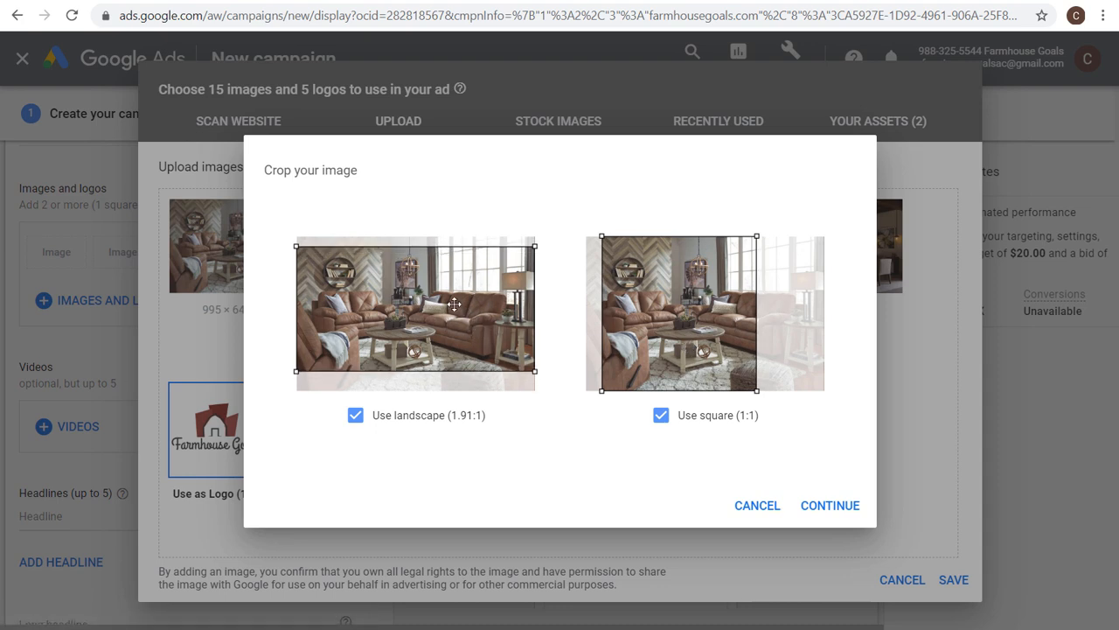
click(838, 512)
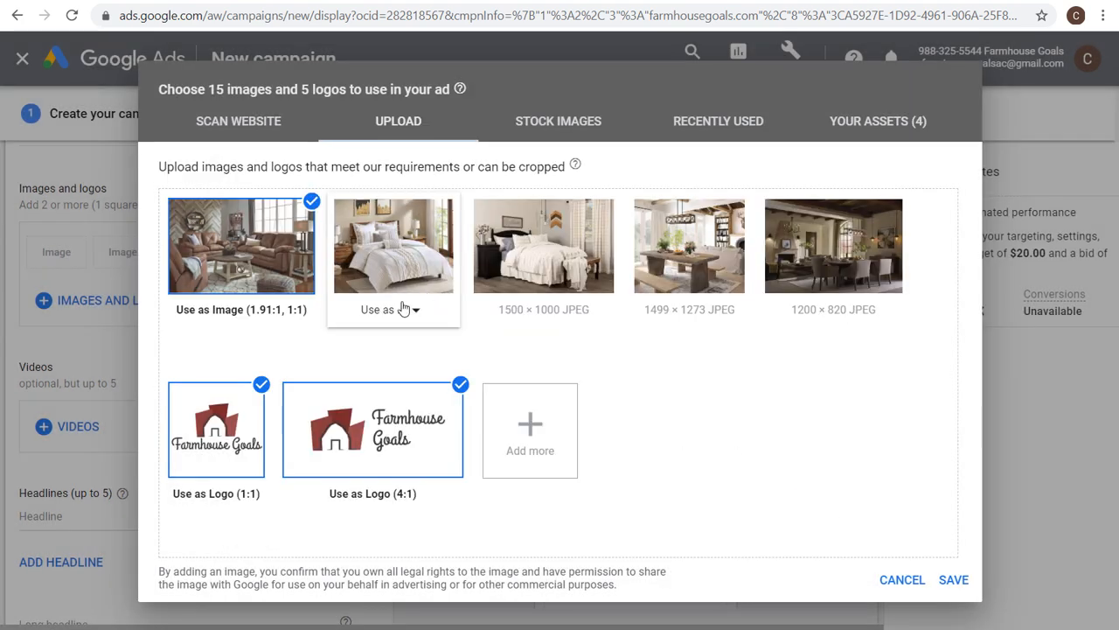
Use the bedroom photo as an image with landscape and square crops.
click(404, 308)
click(402, 348)
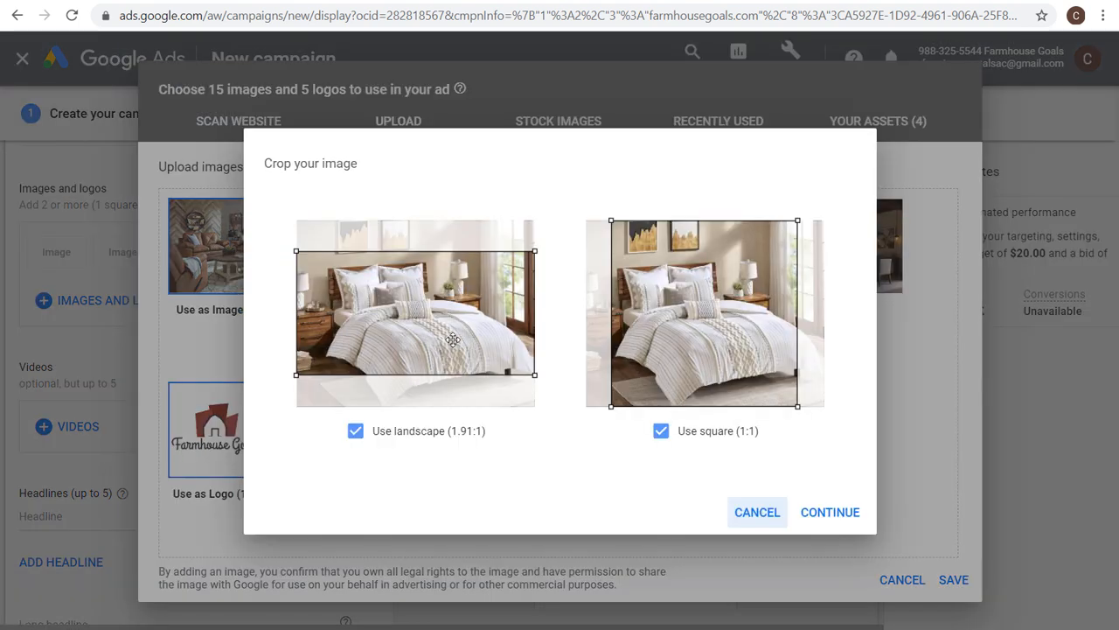
click(829, 511)
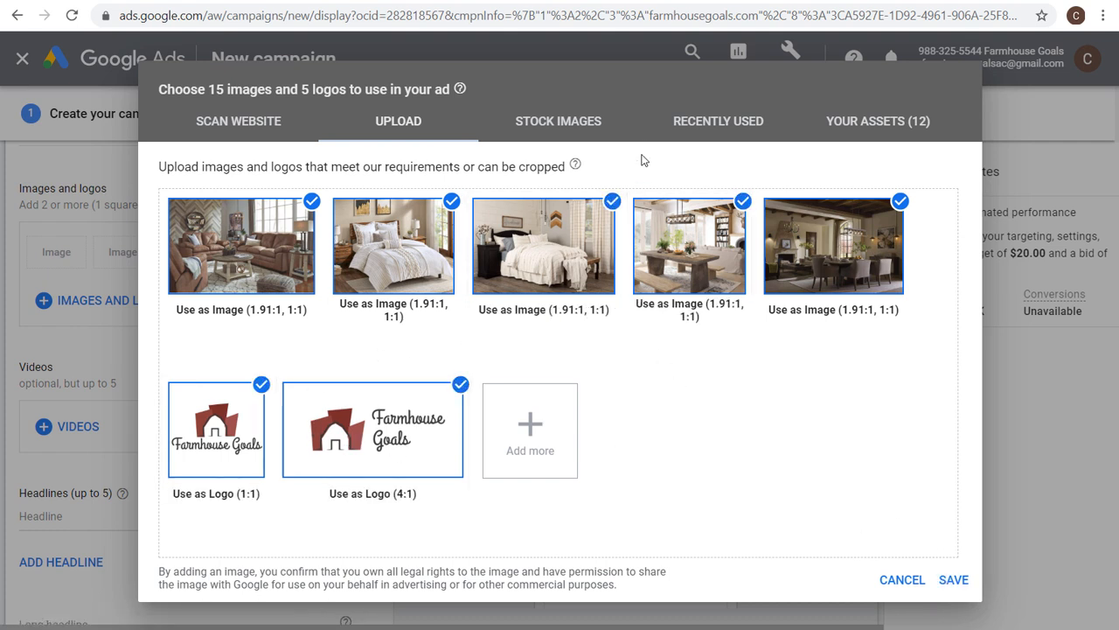
Browse the recently used images and logos, then save the selected uploads to the ad.
click(755, 136)
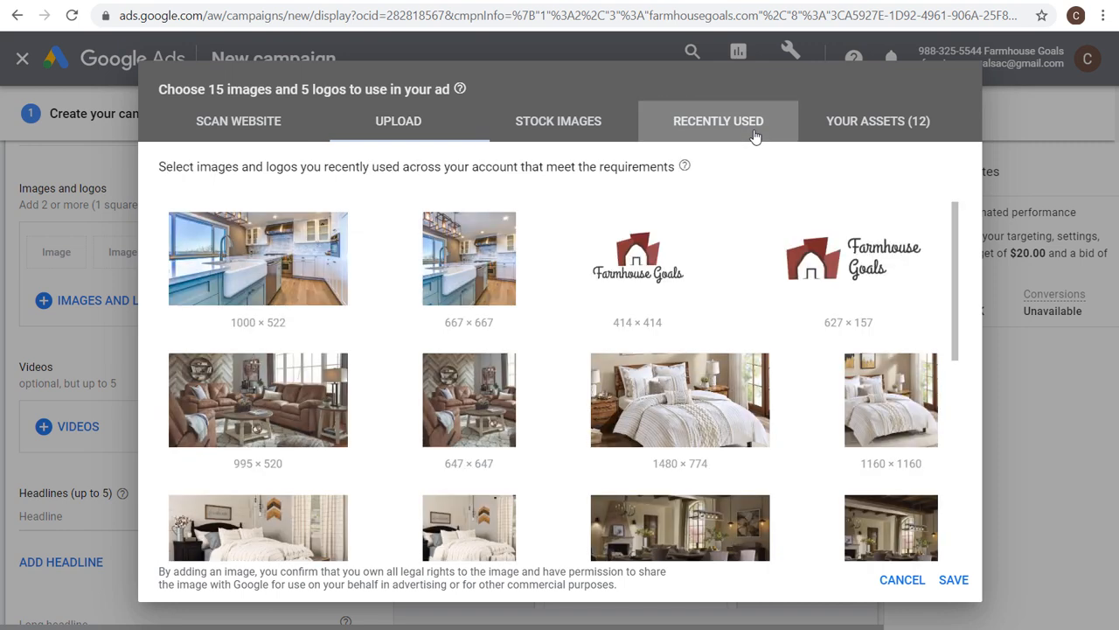
scroll(441, 411, down, 3)
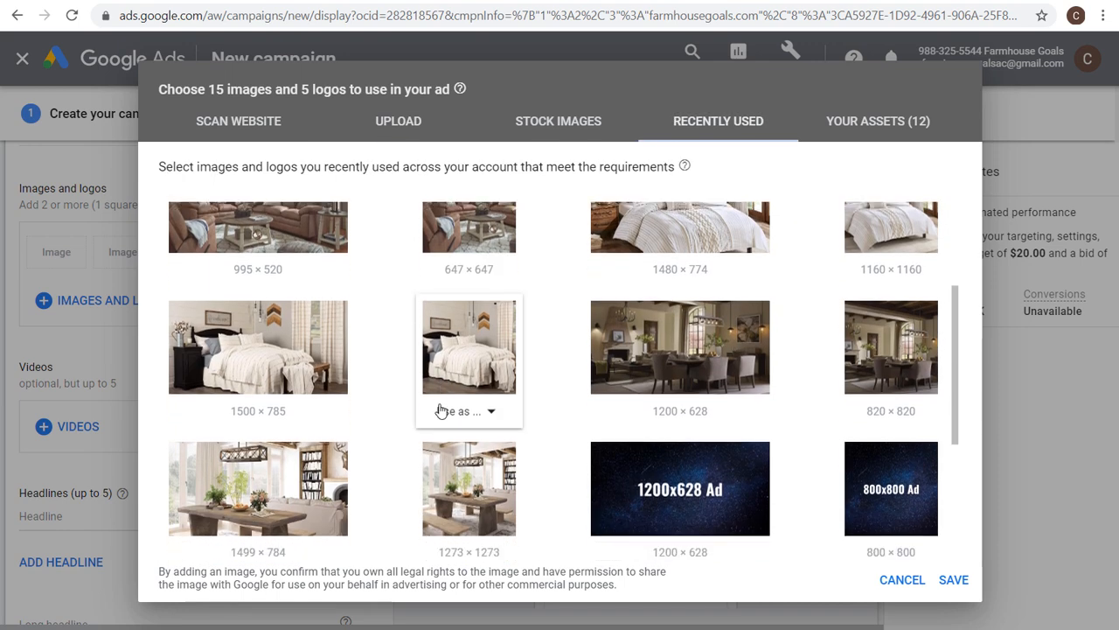
scroll(441, 411, down, 3)
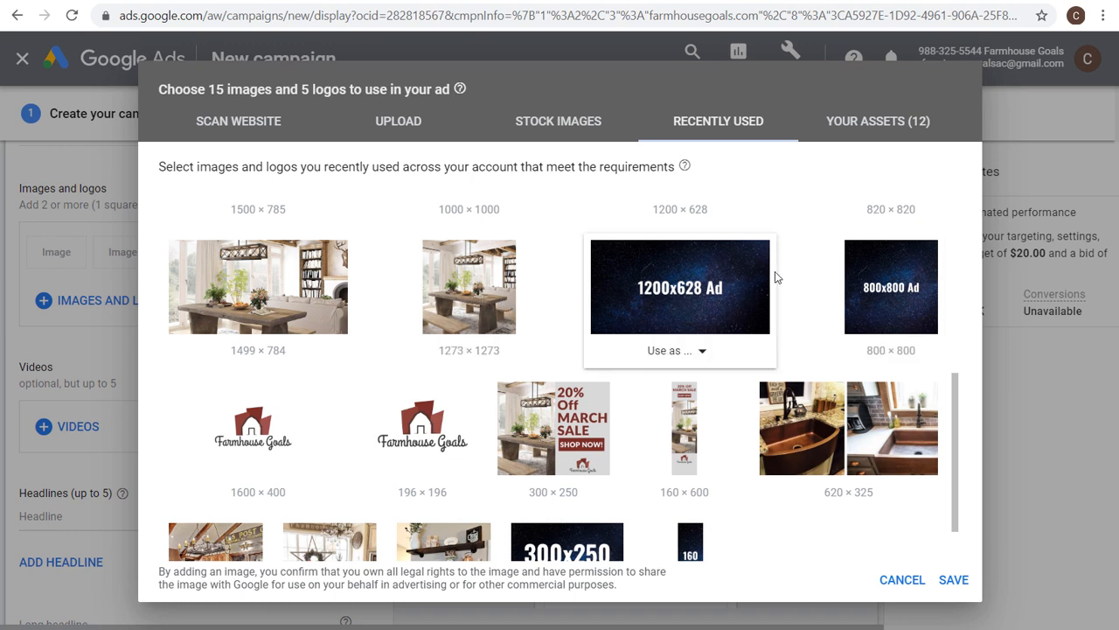
click(400, 120)
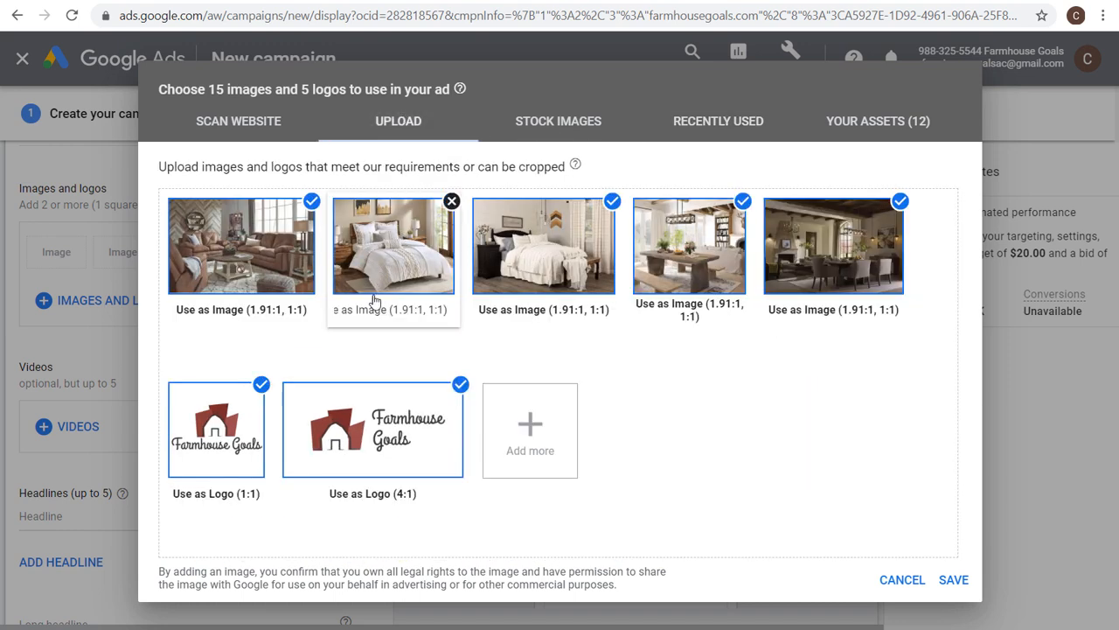
click(954, 580)
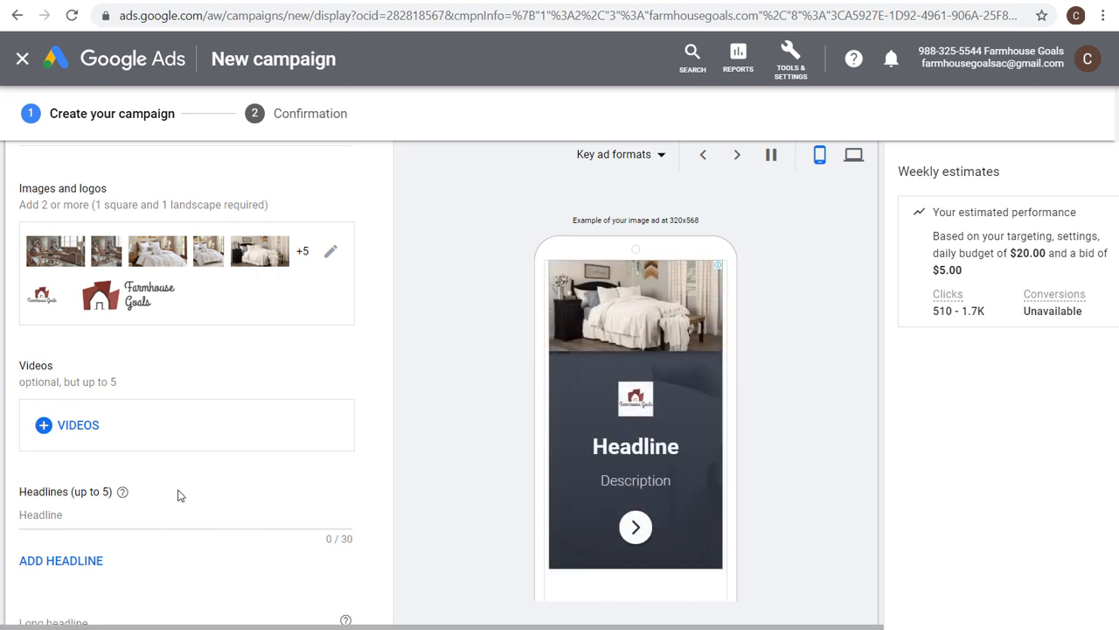
Cycle through the key ad format previews.
scroll(443, 441, down, 1)
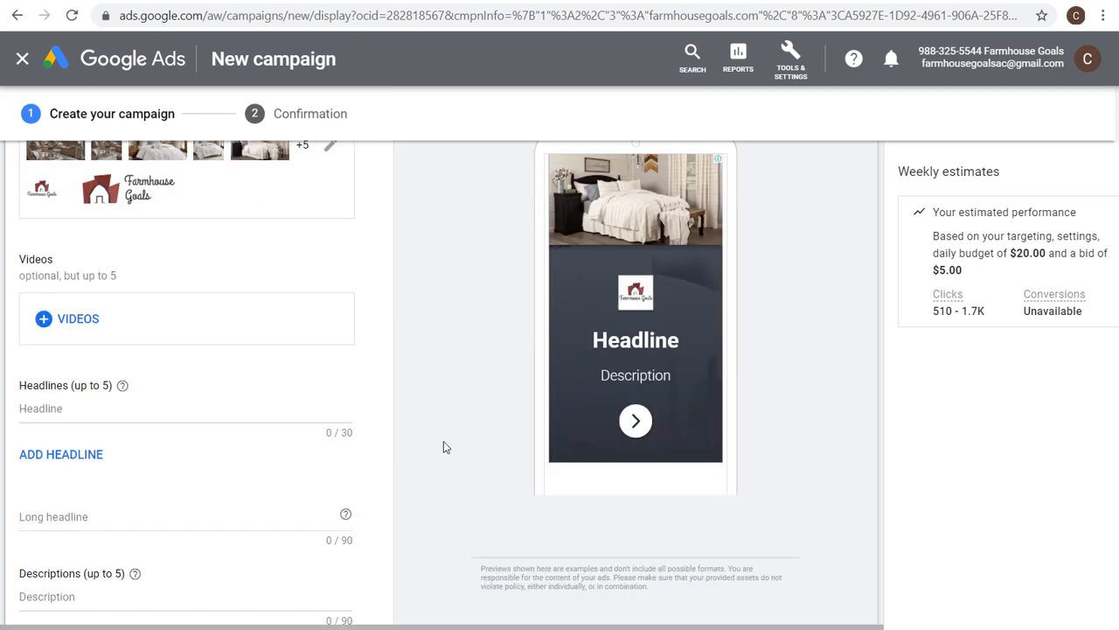
scroll(554, 444, up, 1)
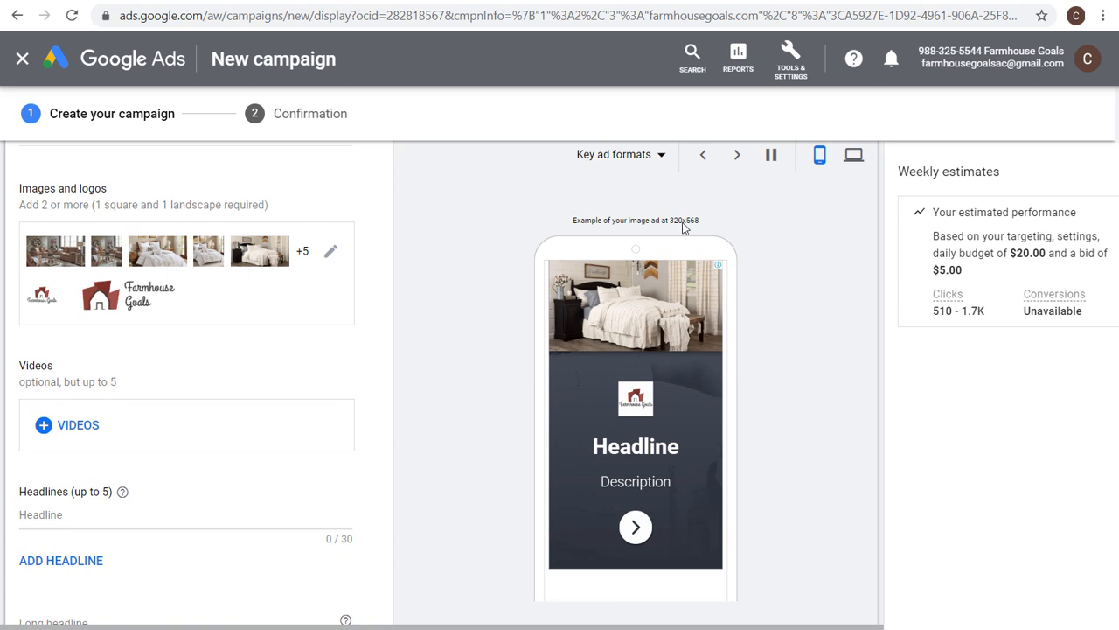
click(739, 158)
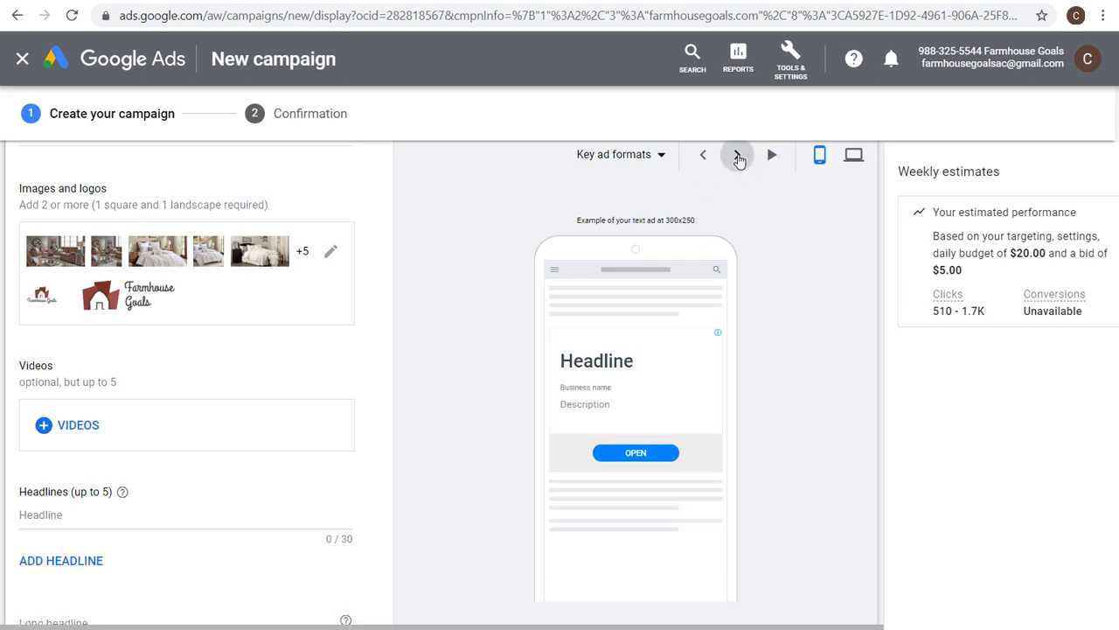
click(737, 155)
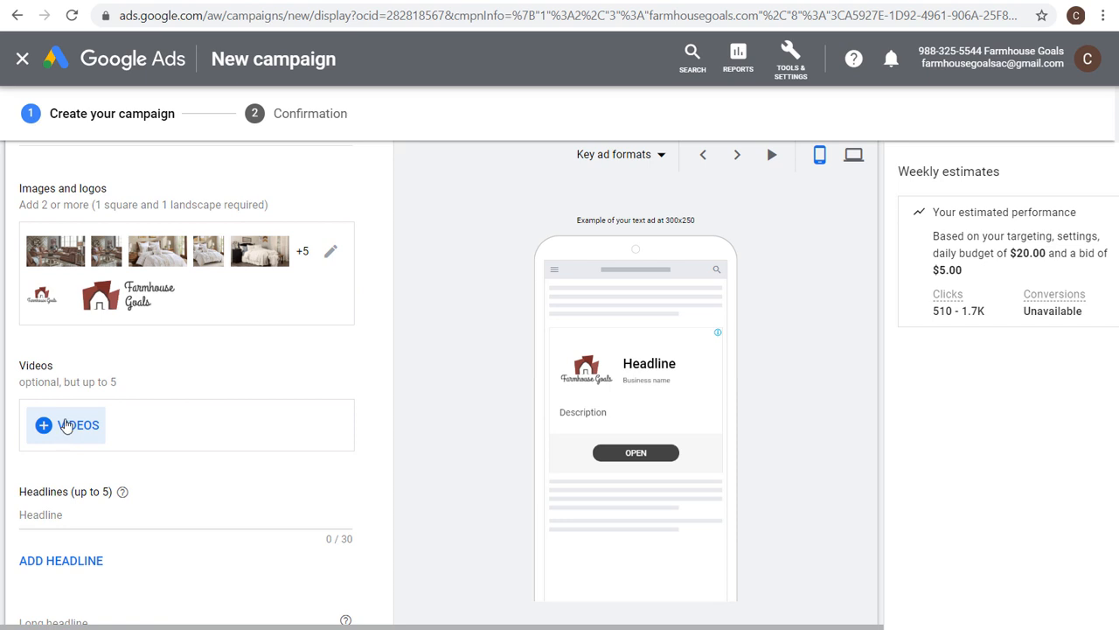
click(67, 425)
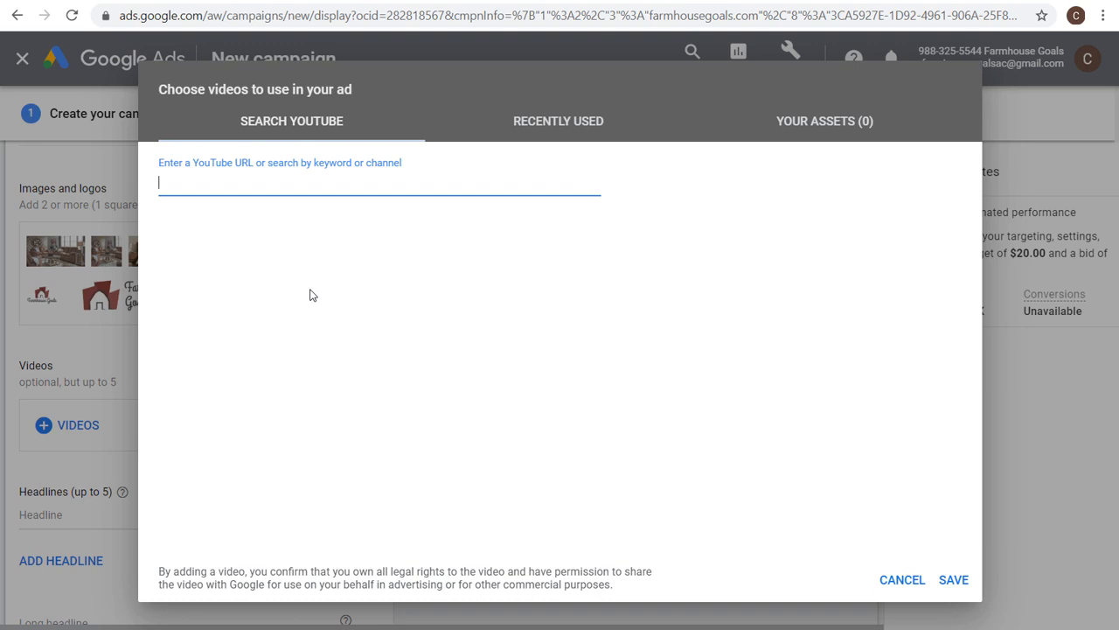
click(548, 131)
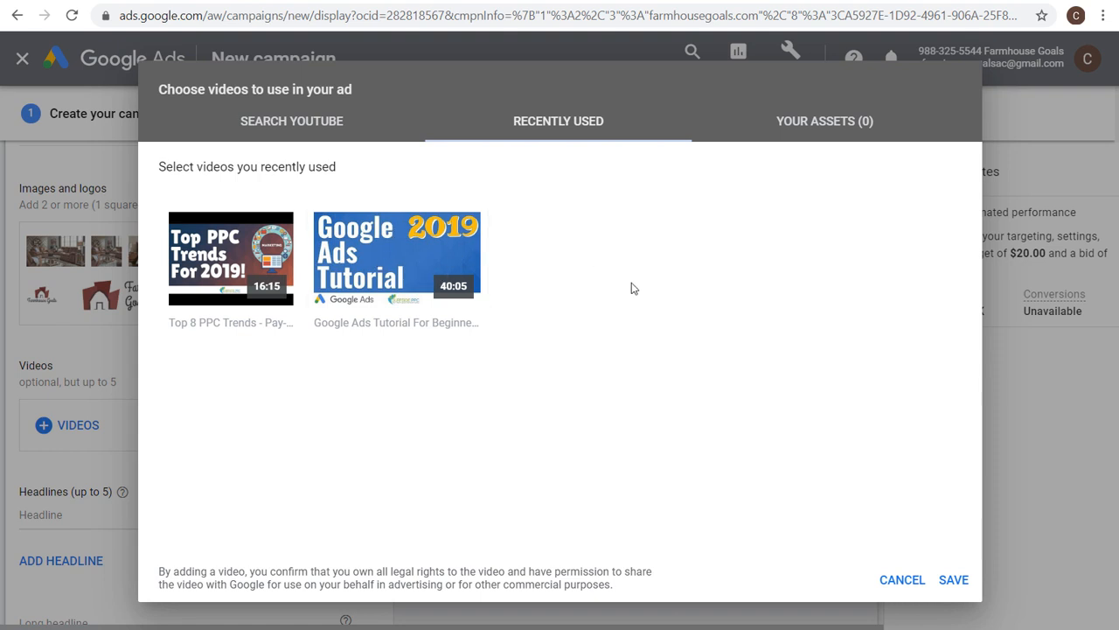
click(901, 580)
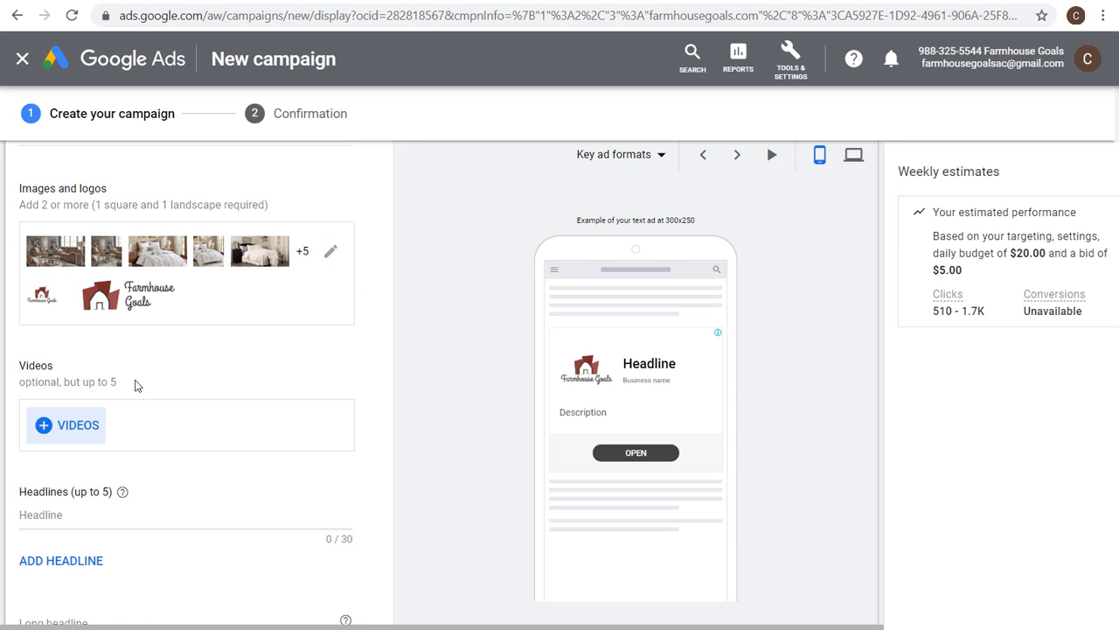
Add four more headline fields for a total of five.
scroll(217, 354, down, 1)
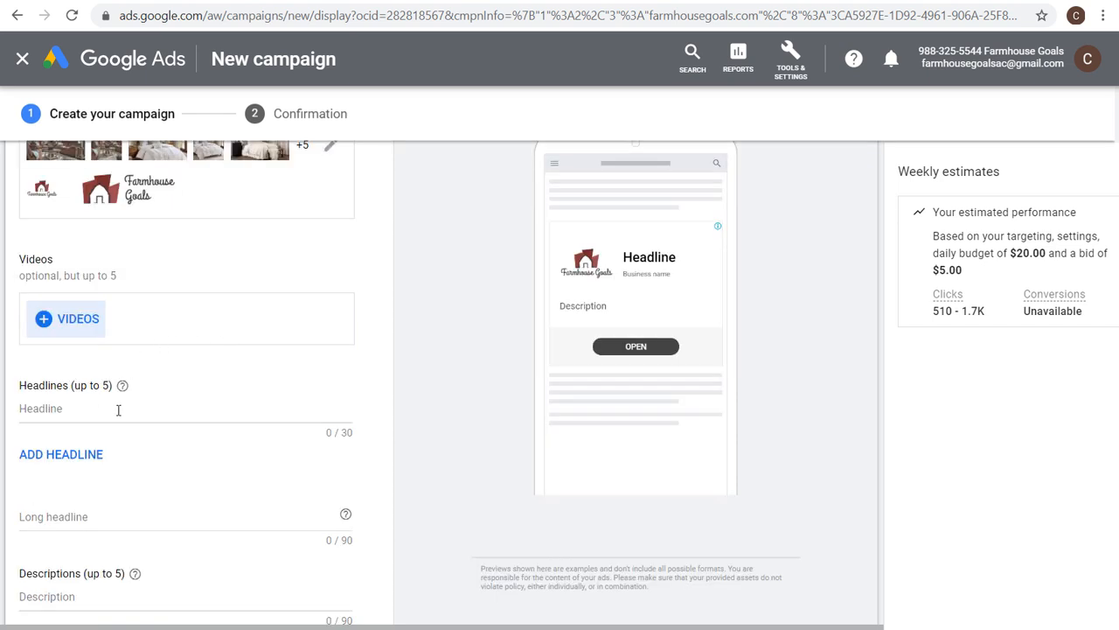
scroll(169, 402, down, 2)
scroll(219, 336, up, 1)
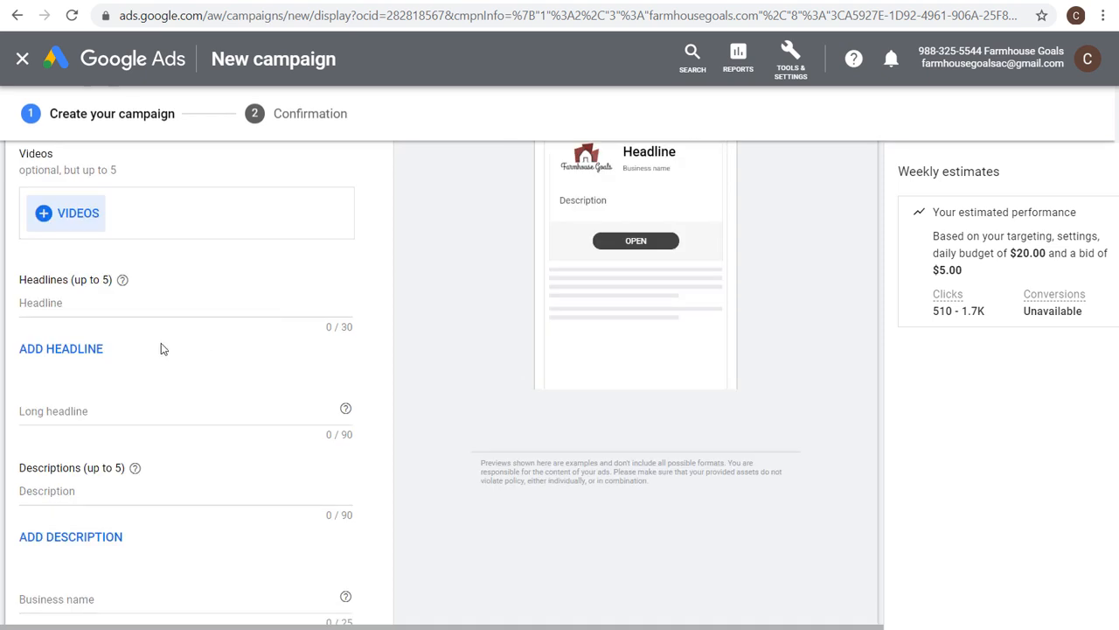
click(67, 350)
click(74, 393)
click(79, 444)
click(85, 477)
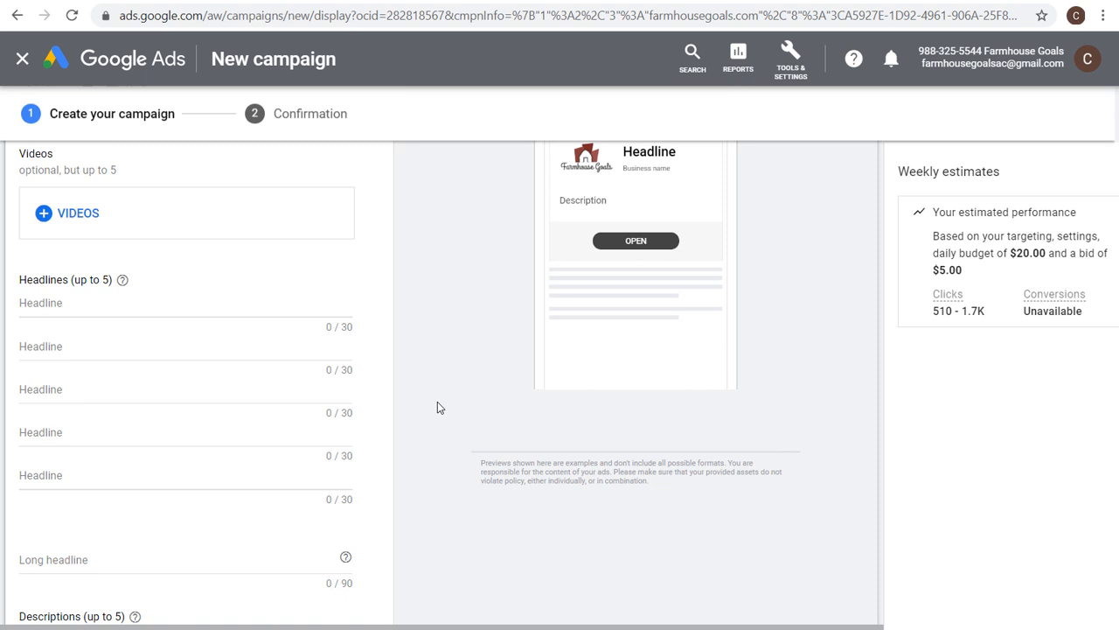
Add four more description fields for a total of five.
scroll(429, 393, down, 2)
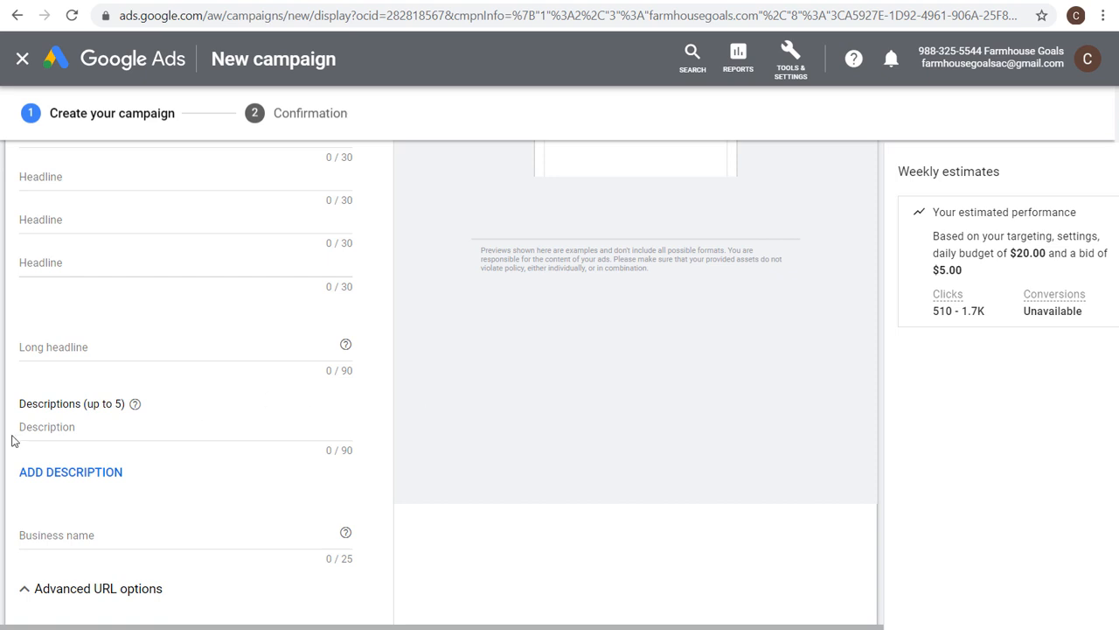
click(70, 472)
click(71, 515)
click(75, 558)
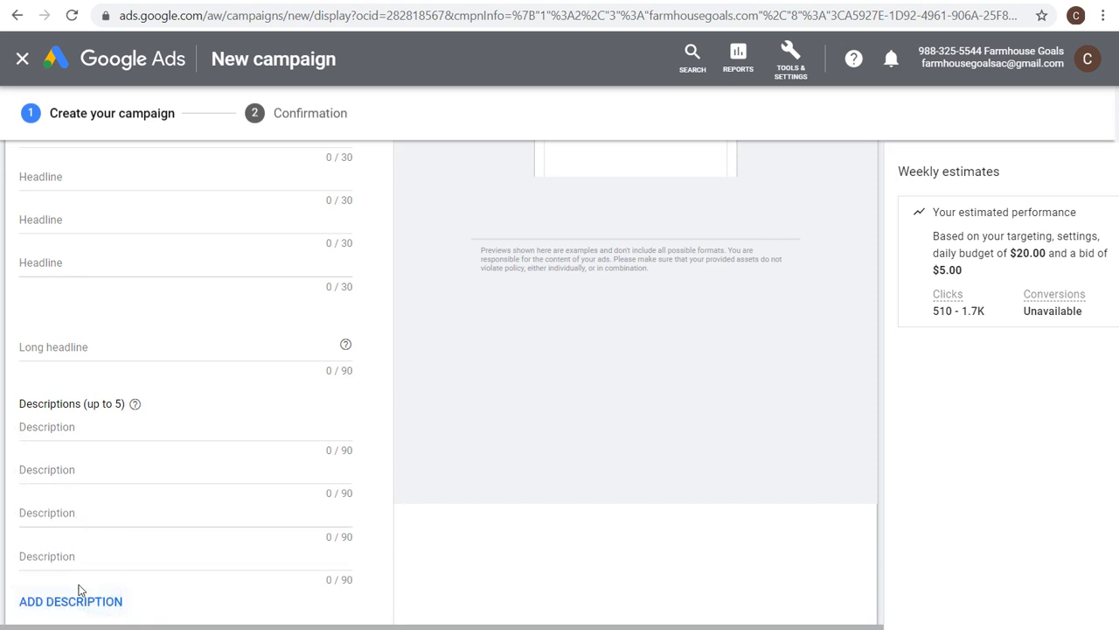
click(79, 590)
Enter Farmhouse Goals as the business name.
scroll(157, 423, down, 2)
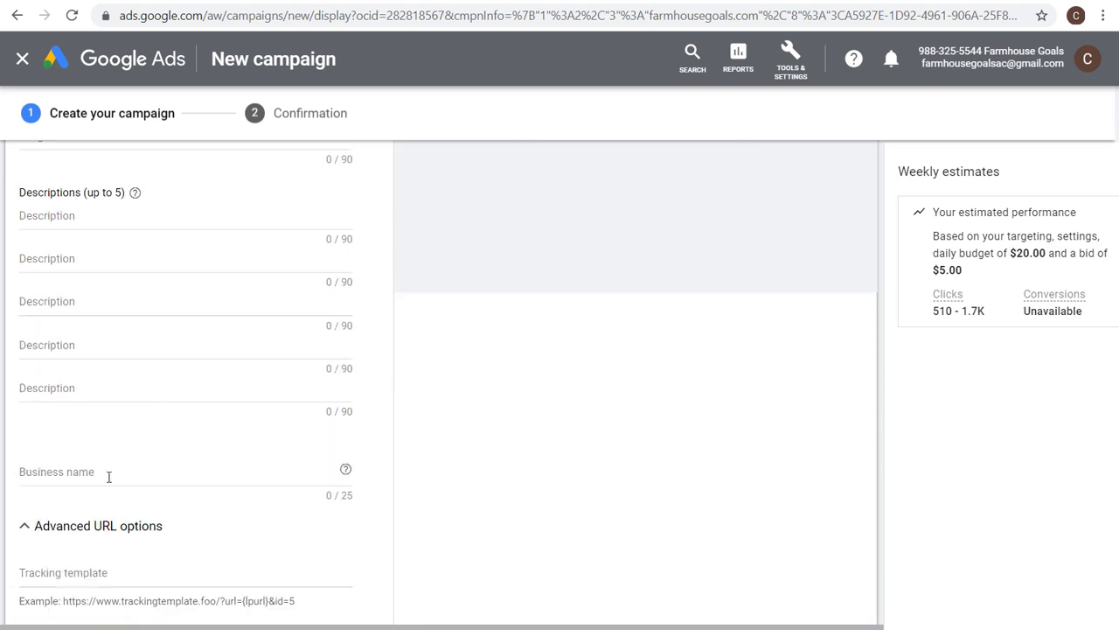
click(105, 475)
text(Farmhouse Goals)
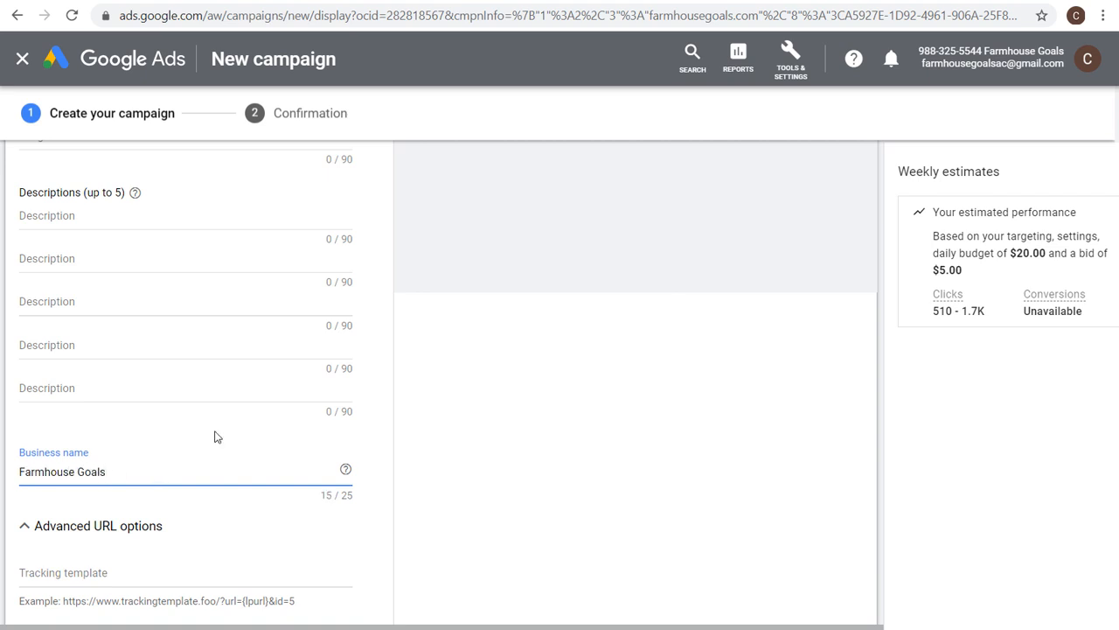
Enter the five headlines, including Save 20% On Farmhouse Decor, March Sale at Farmhouse Goals and Farmhouse Furniture Sale.
click(473, 369)
scroll(472, 369, up, 3)
scroll(452, 376, up, 1)
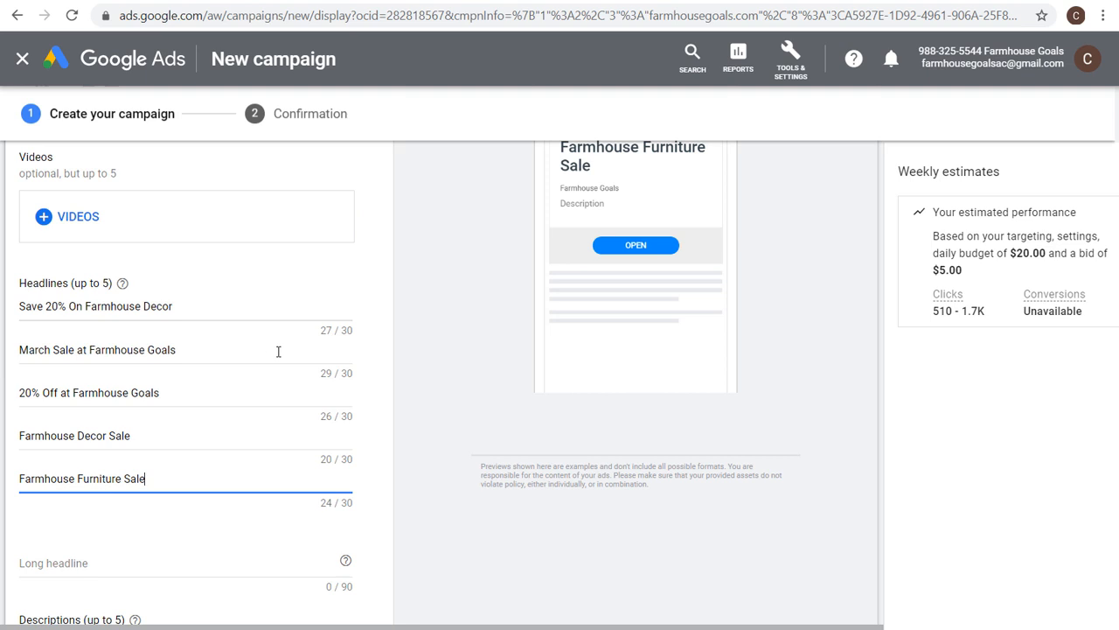
drag(168, 435, 109, 435)
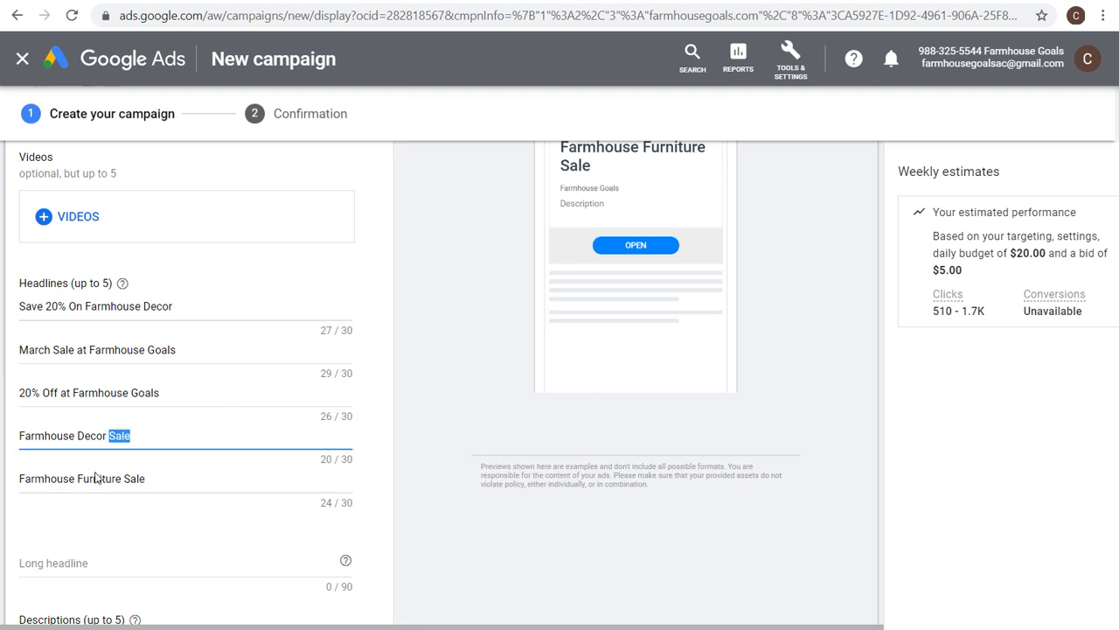
click(96, 478)
click(89, 437)
scroll(470, 367, up, 5)
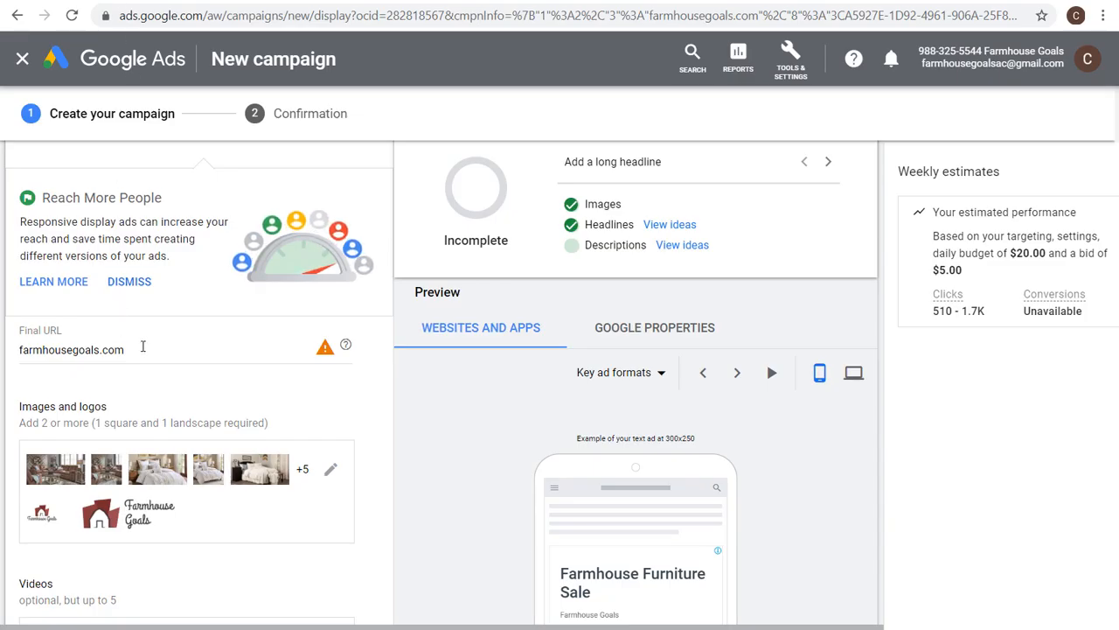
triple_click(143, 346)
text(https://farmhousegoals.com/promo/)
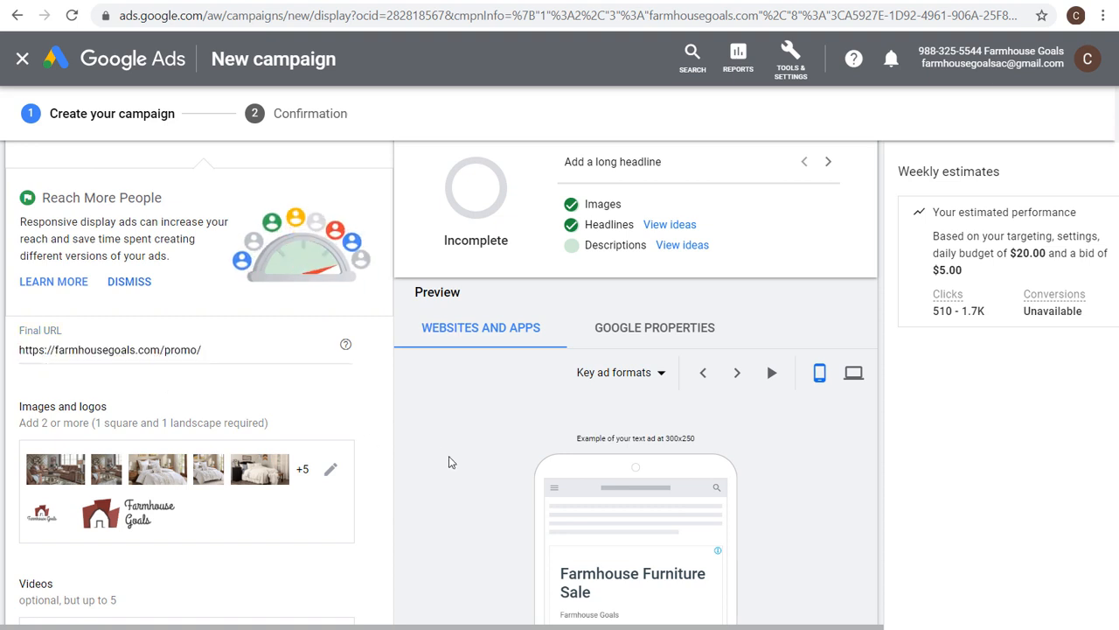
Review the entered headlines, long headline and descriptions, and cycle through the ad format previews.
scroll(282, 377, down, 2)
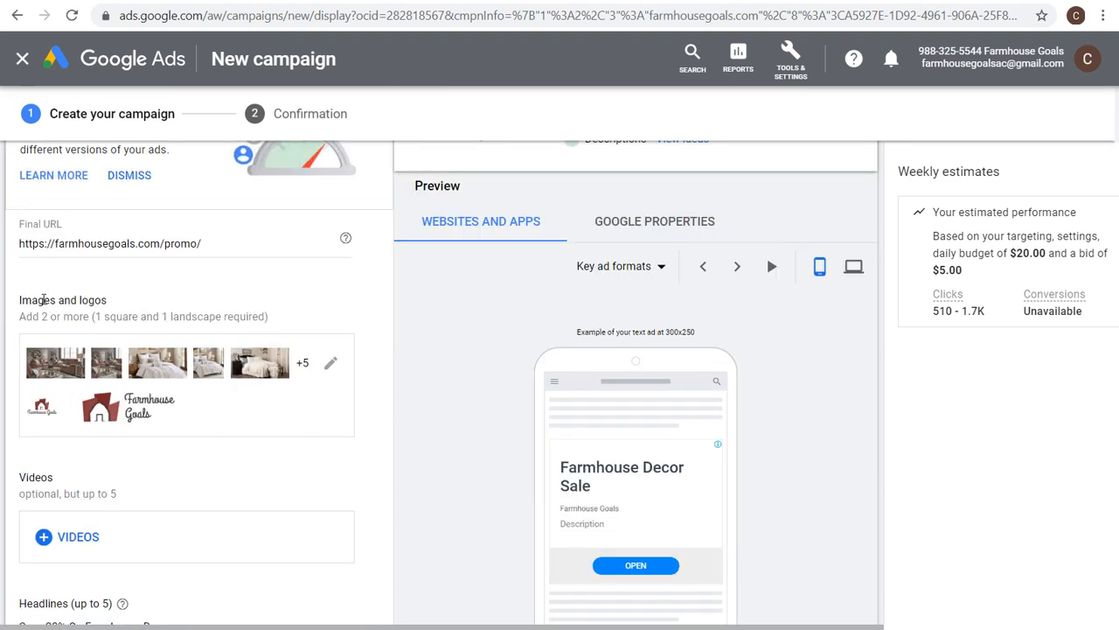
scroll(241, 384, down, 3)
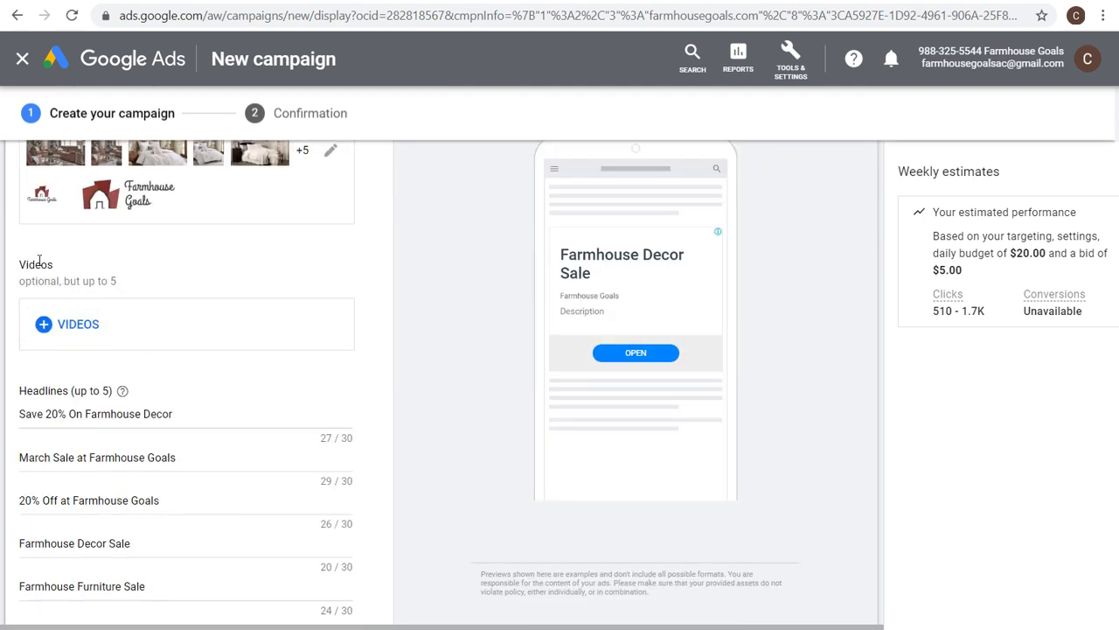
scroll(390, 273, down, 1)
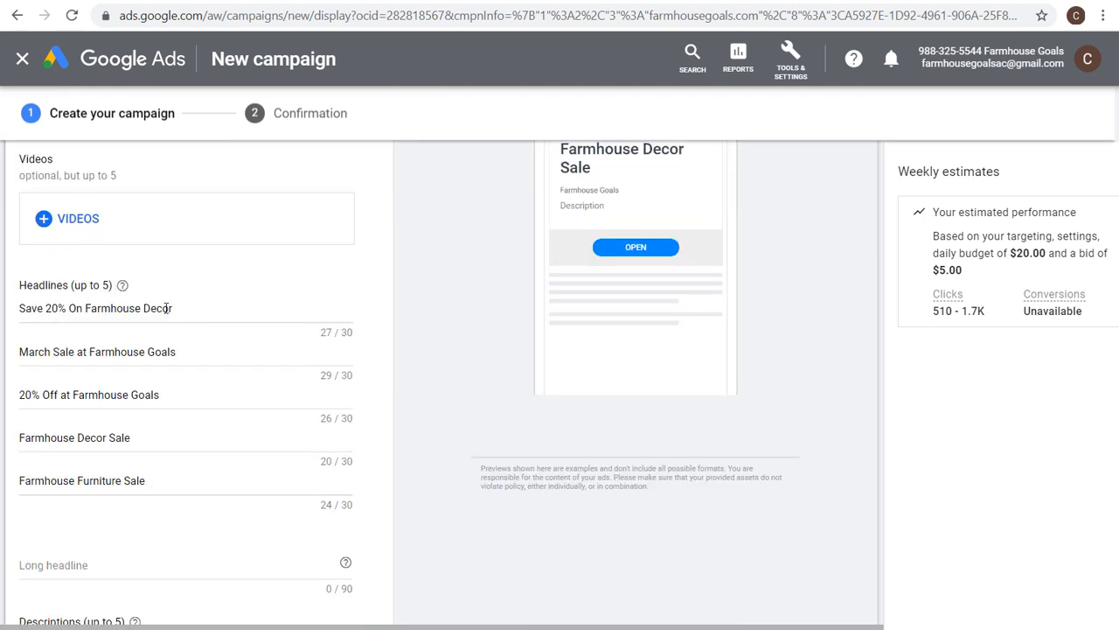
scroll(205, 293, down, 3)
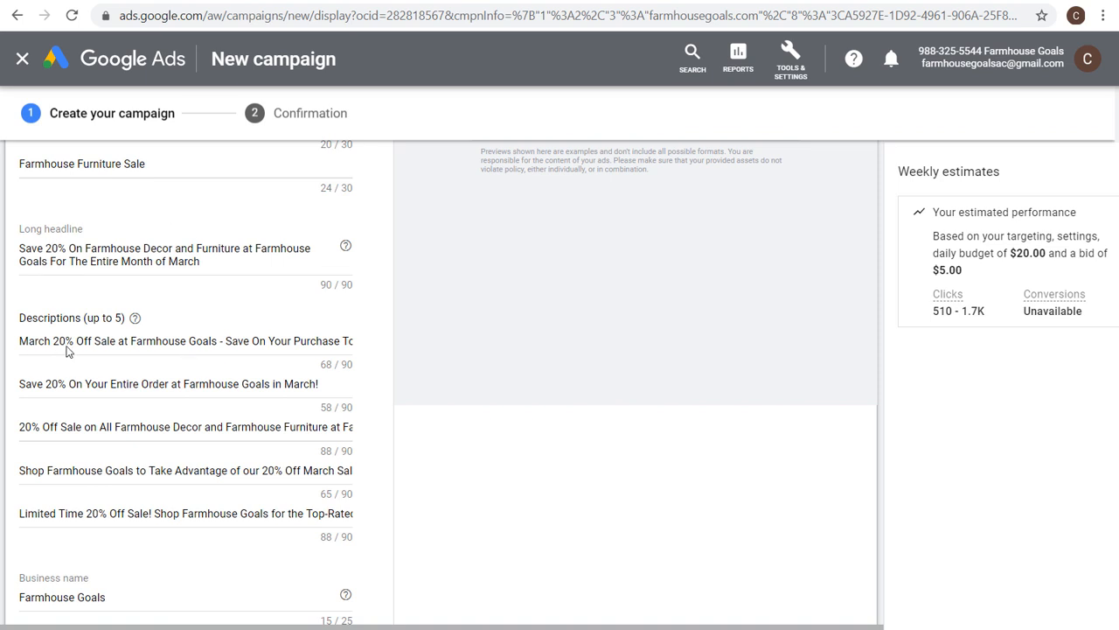
scroll(244, 450, up, 3)
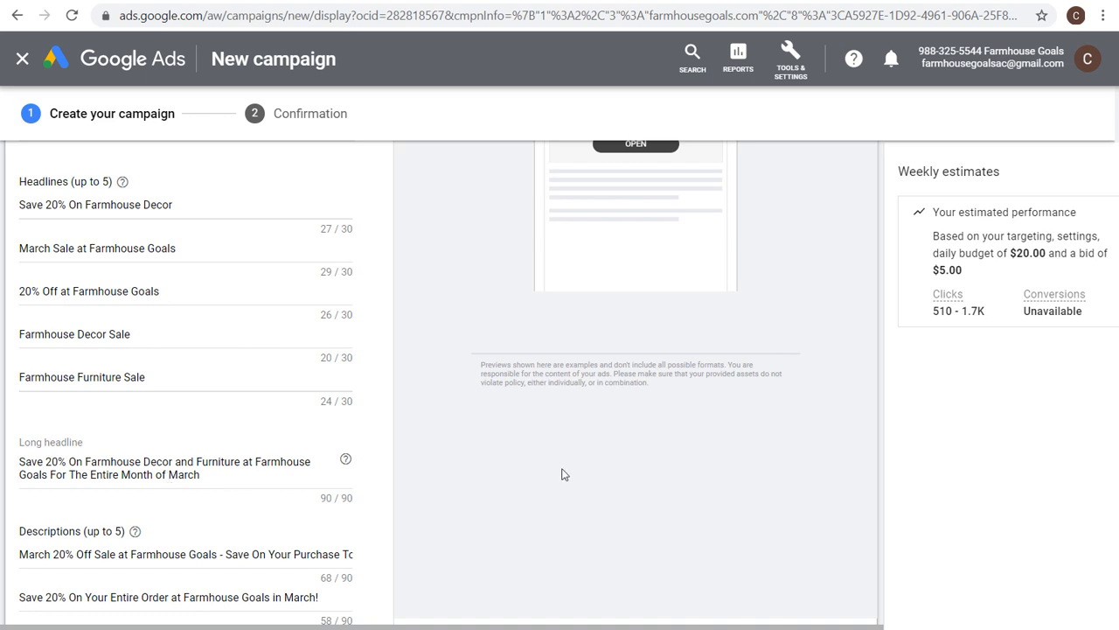
scroll(564, 474, up, 3)
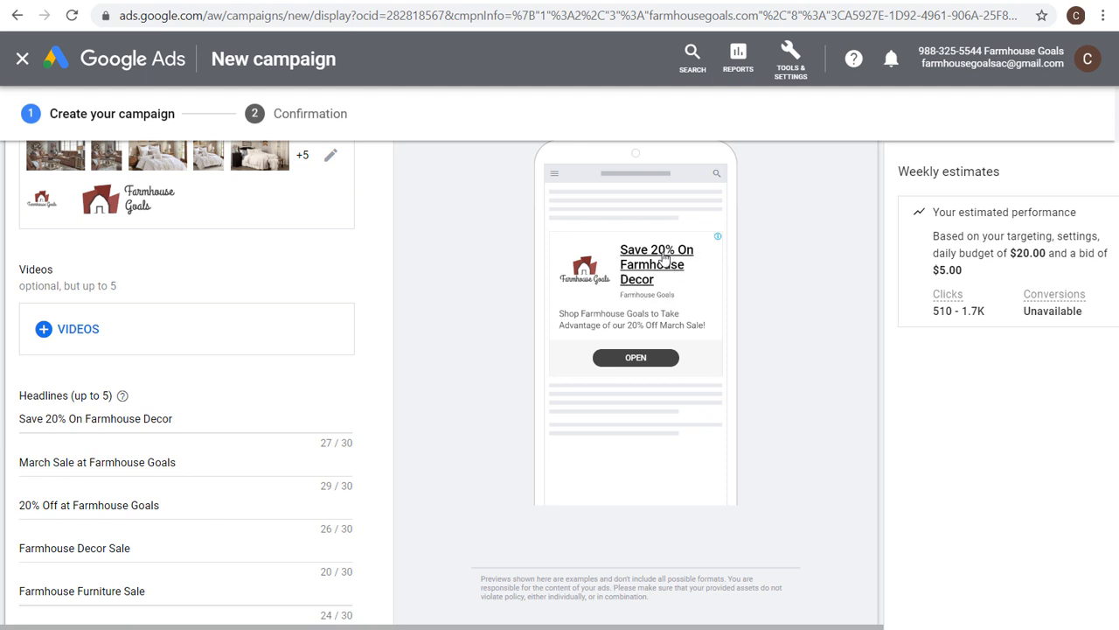
scroll(806, 312, up, 1)
scroll(806, 312, up, 1)
click(732, 272)
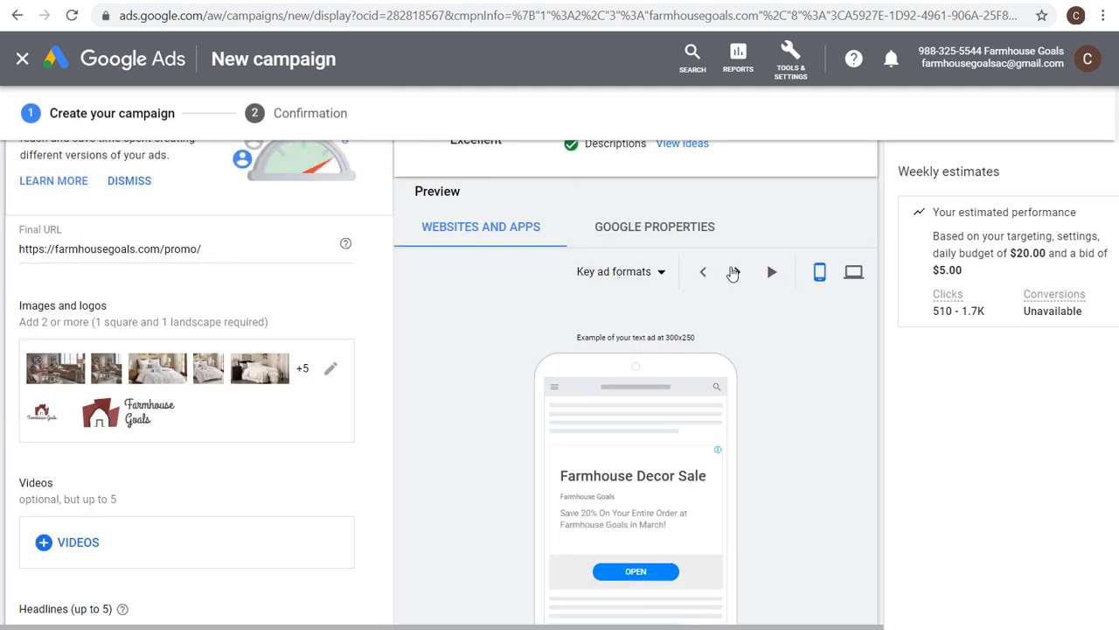
click(732, 272)
Set the ad's call to action text to Shop Now, with custom colors #bc202d and #383939.
scroll(740, 315, down, 1)
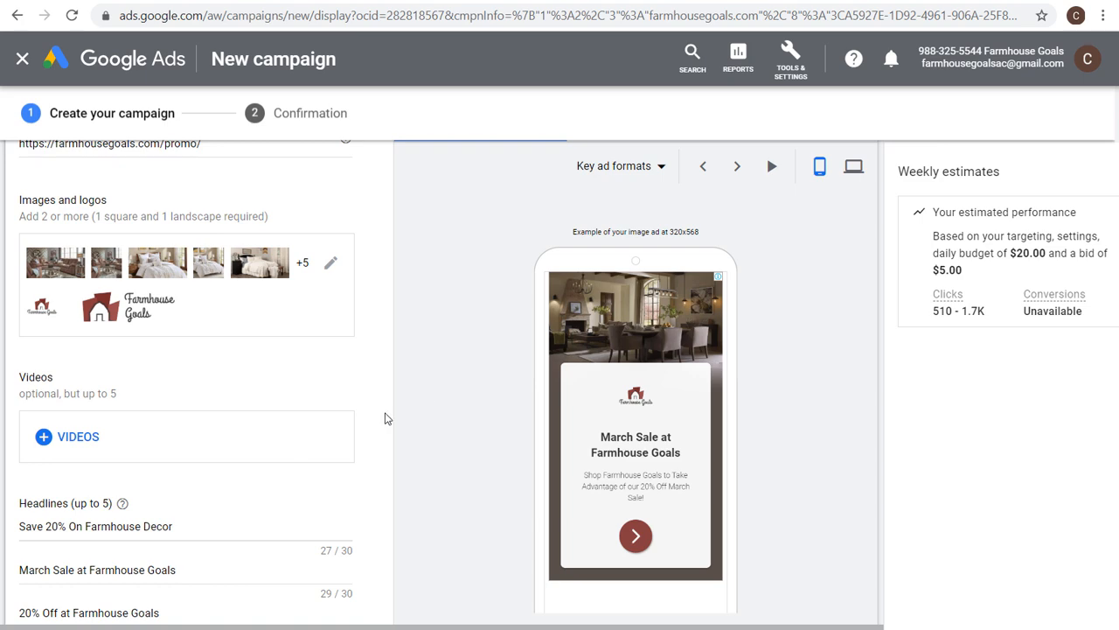
scroll(384, 420, down, 7)
scroll(209, 295, down, 1)
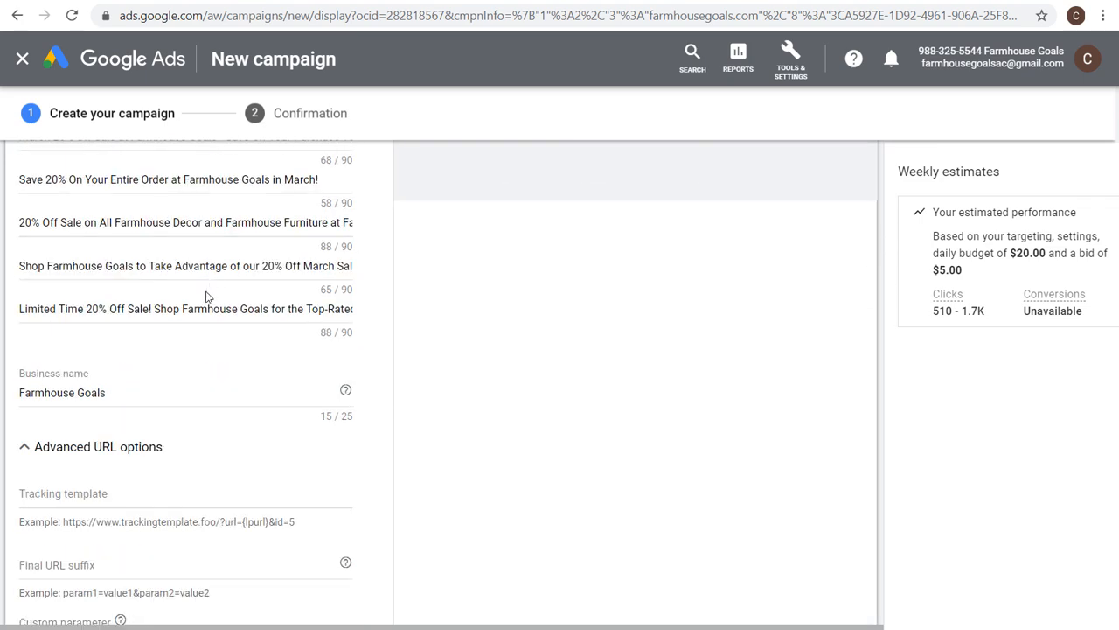
scroll(123, 415, down, 3)
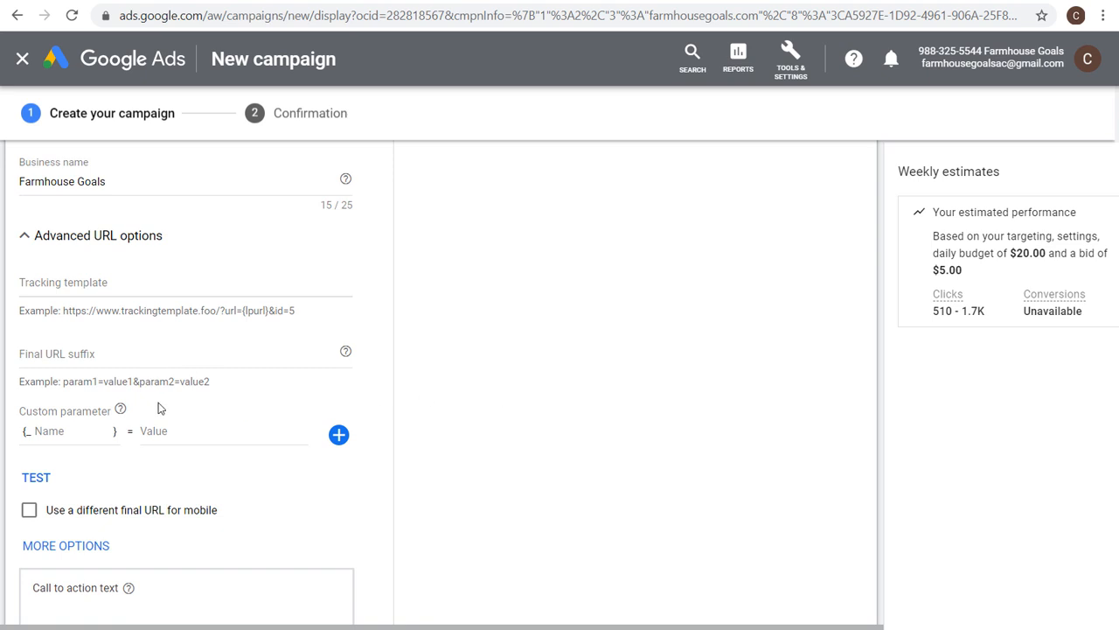
scroll(373, 424, down, 1)
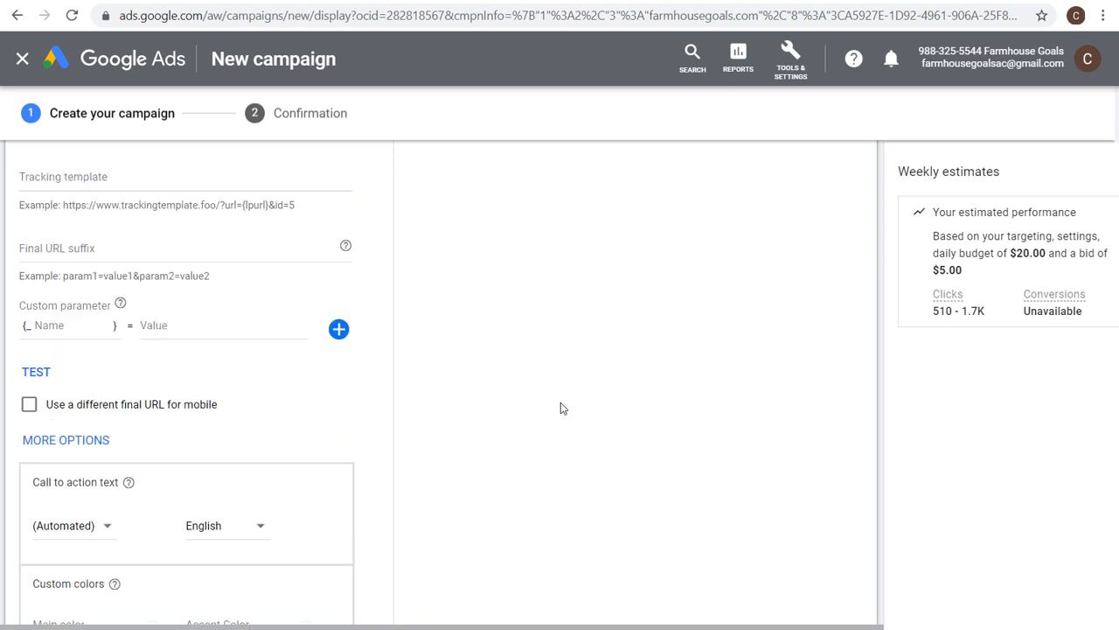
scroll(560, 407, down, 2)
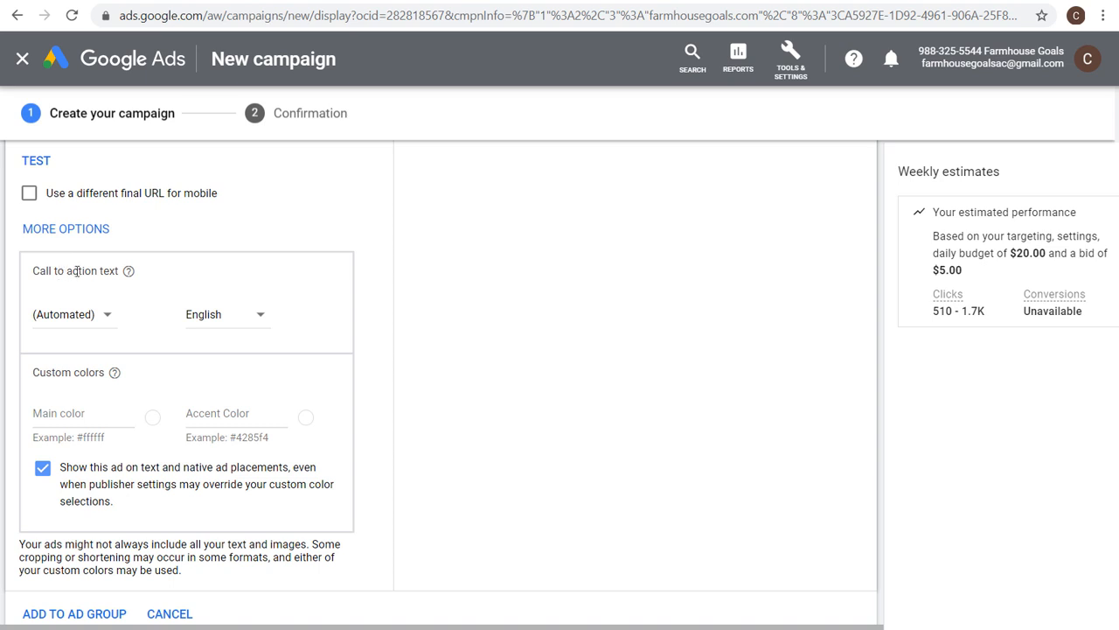
click(76, 320)
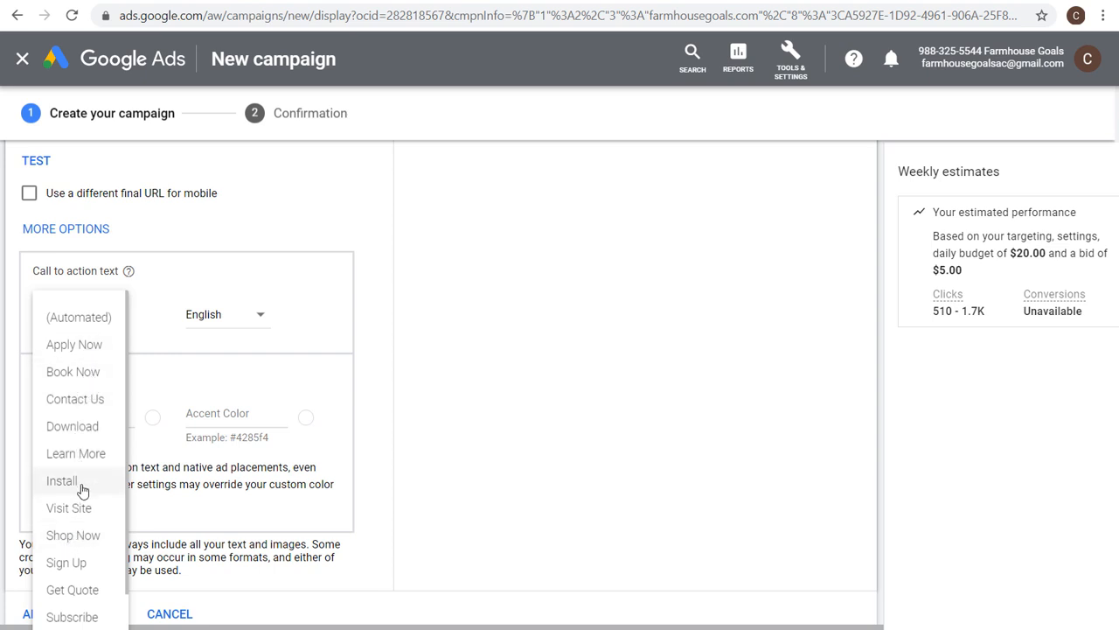
click(82, 535)
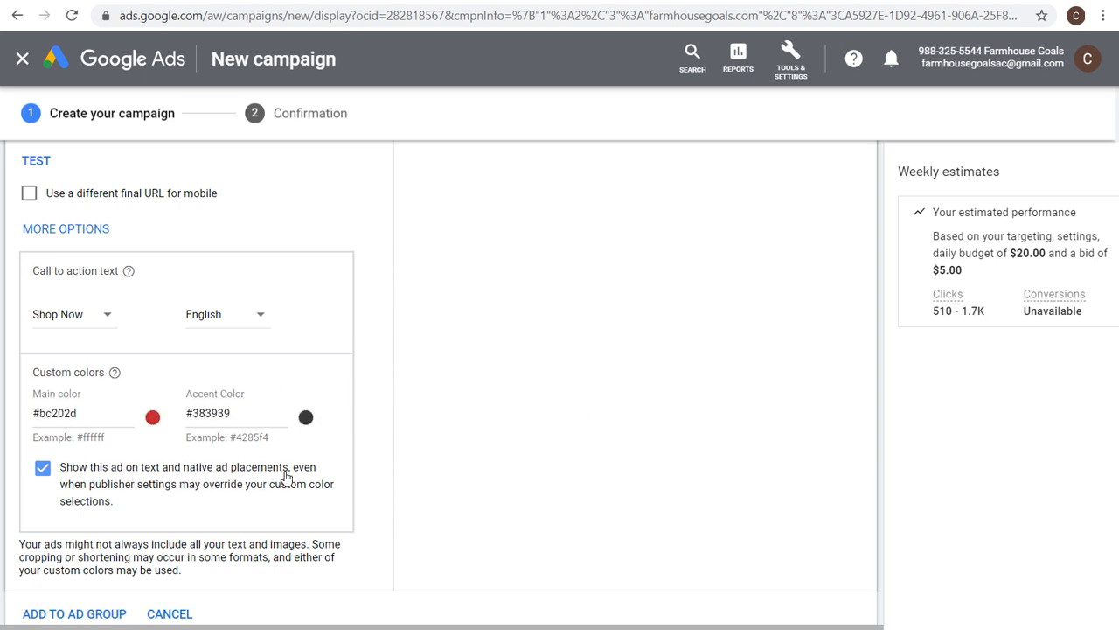
Add the responsive display ad to the ad group.
scroll(157, 483, down, 1)
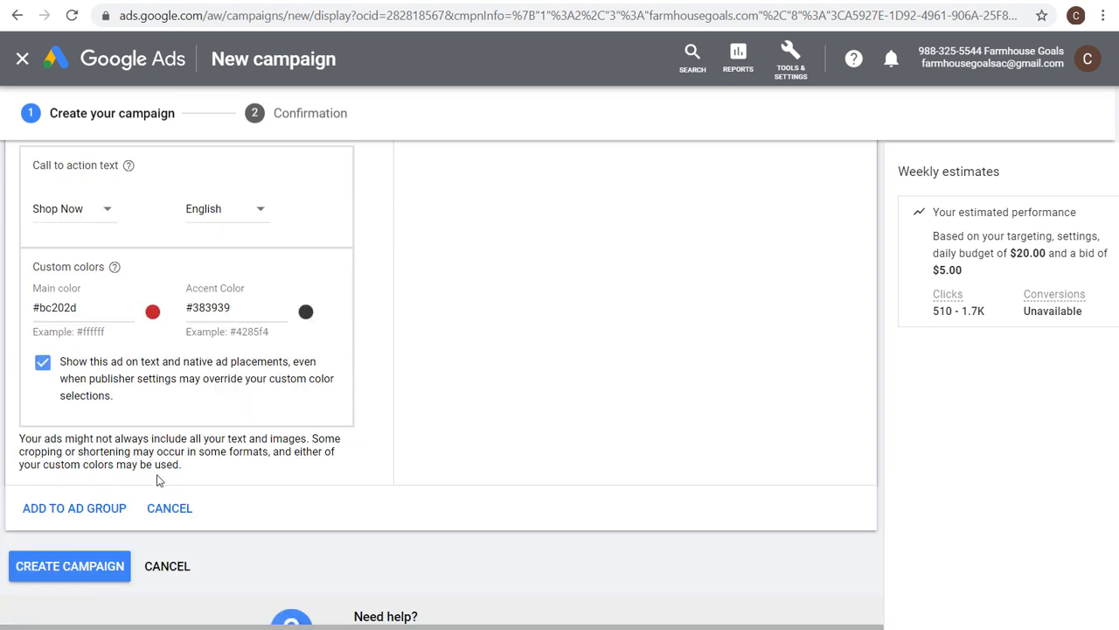
click(87, 514)
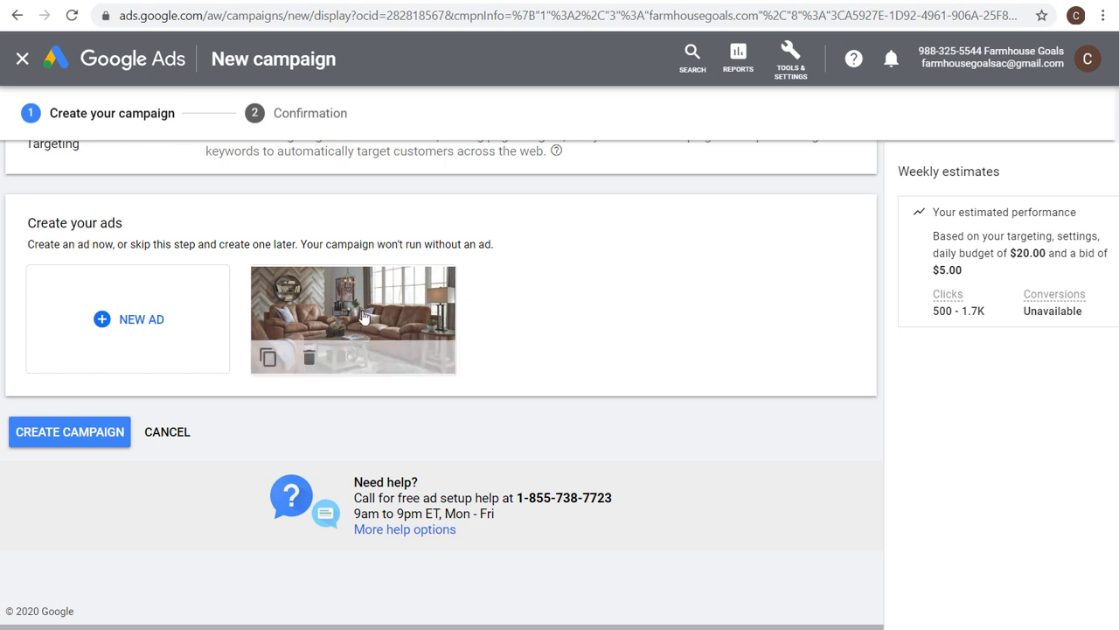
Start a new ad using the upload display ads option.
click(137, 325)
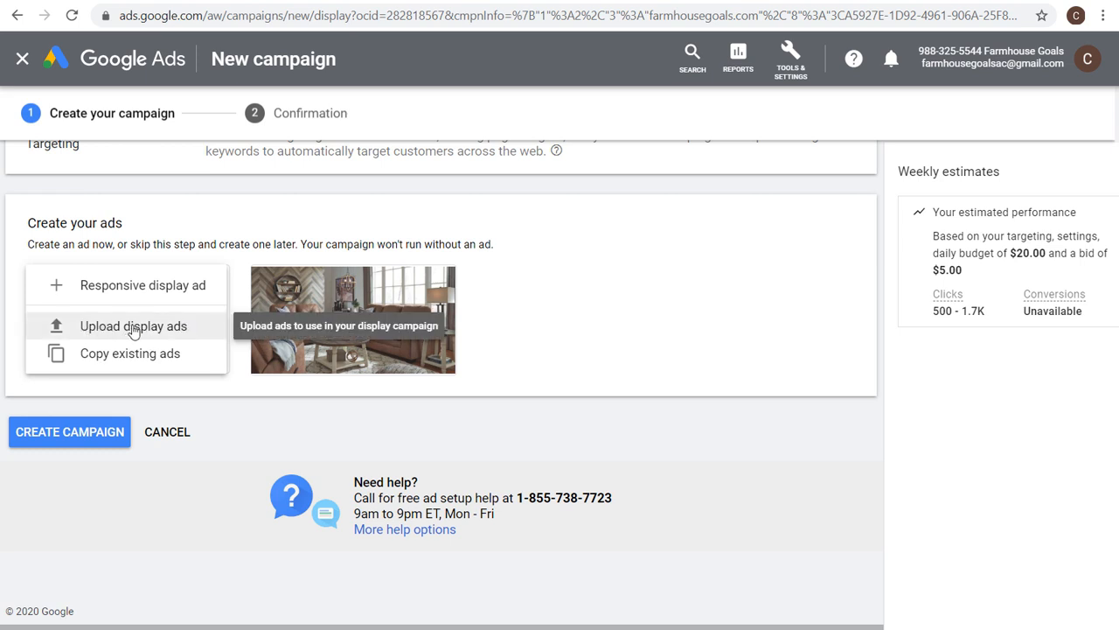
click(135, 326)
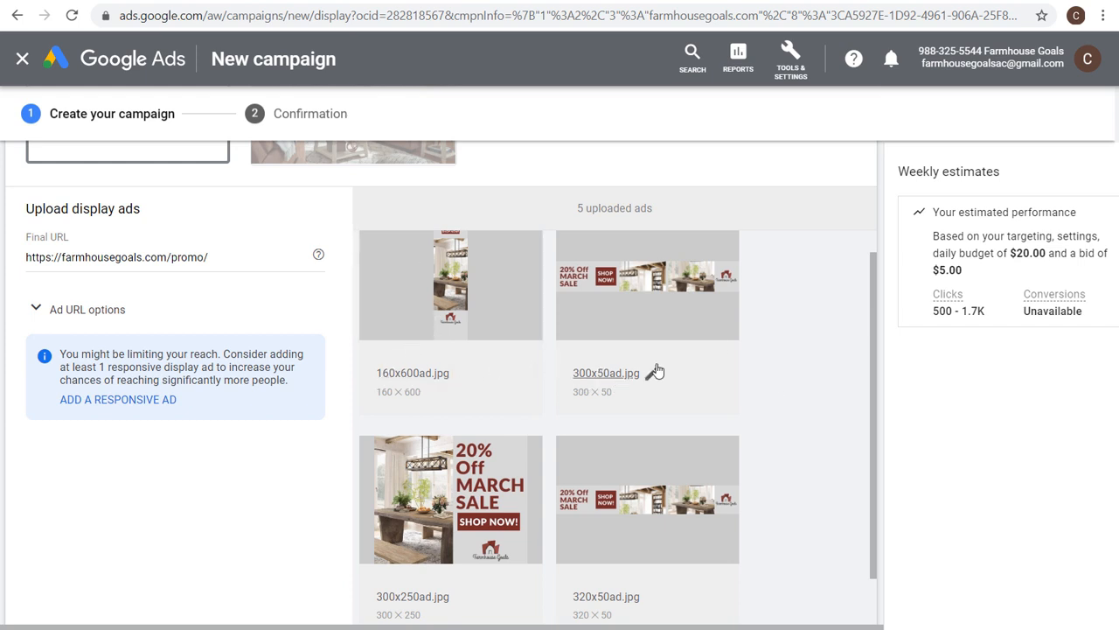
scroll(748, 368, down, 1)
scroll(749, 369, down, 1)
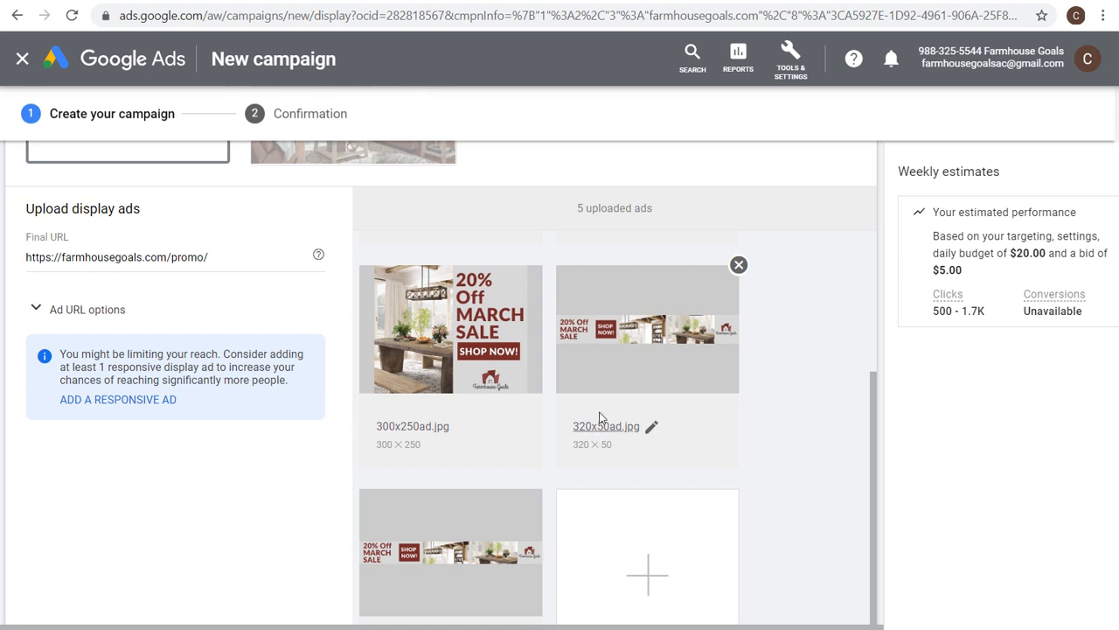
scroll(427, 426, down, 1)
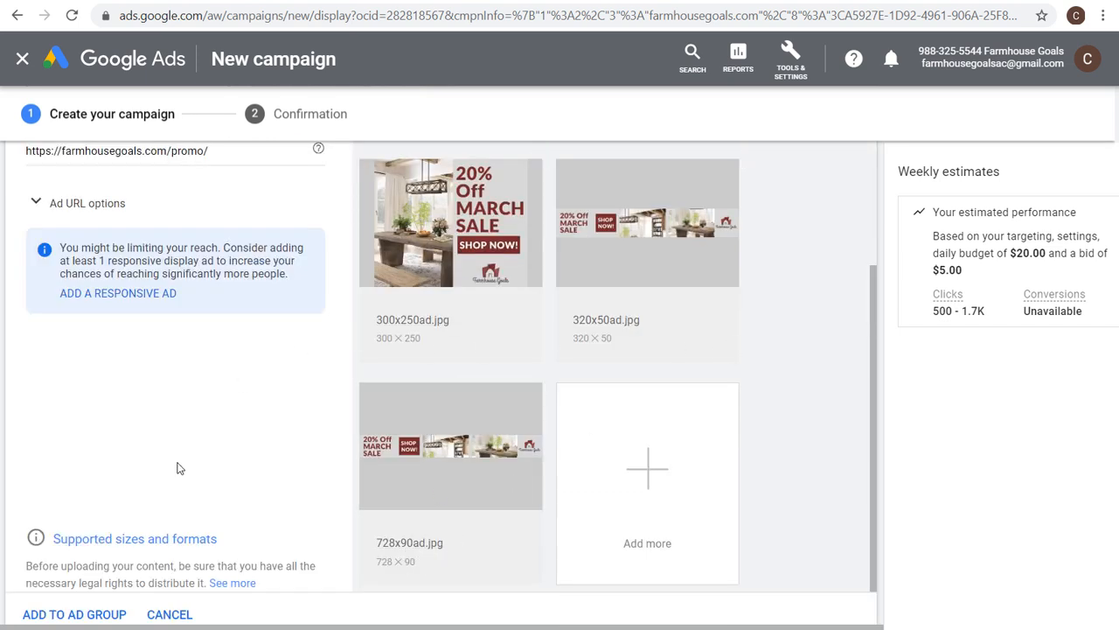
Check the supported sizes and formats for uploaded display ads.
click(145, 539)
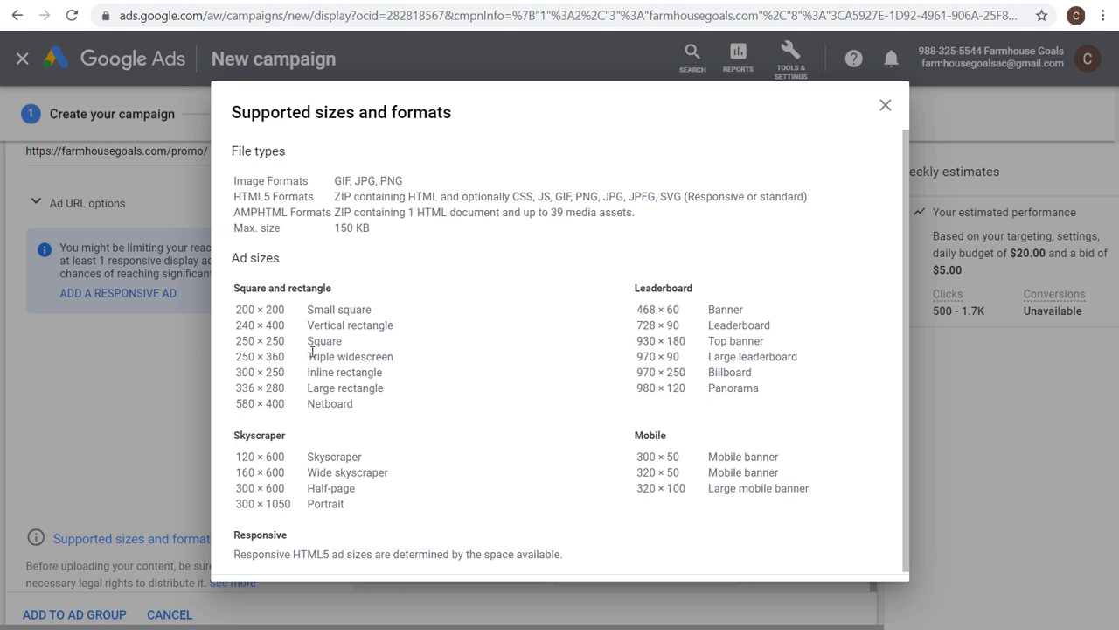
drag(233, 405, 369, 402)
click(372, 402)
click(883, 104)
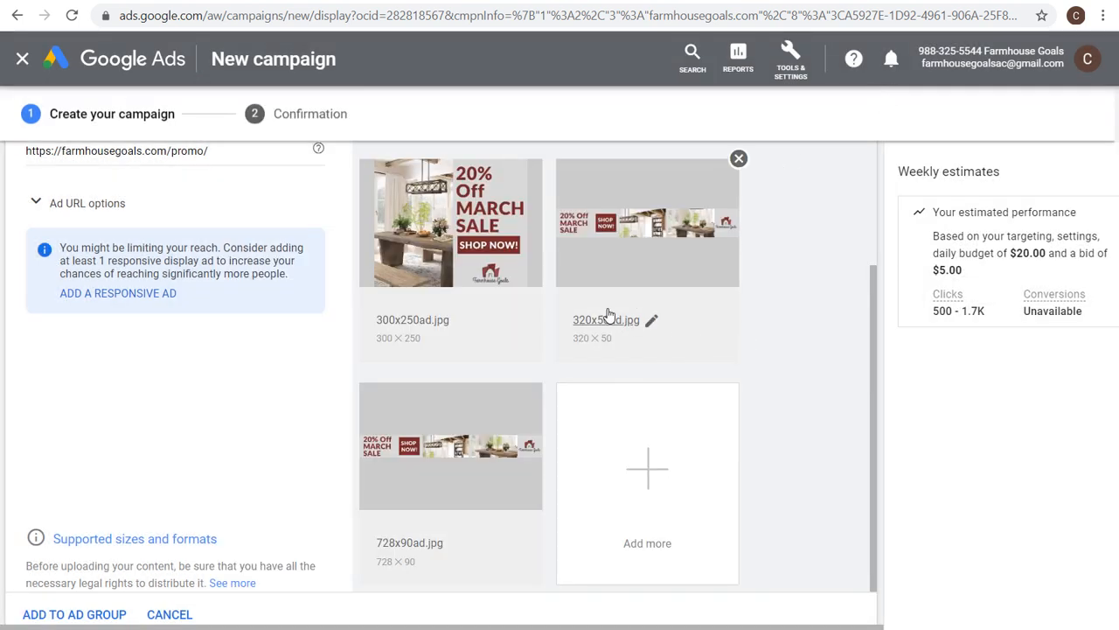
Preview the 300x250ad.jpg banner among the uploaded ads.
scroll(697, 292, up, 2)
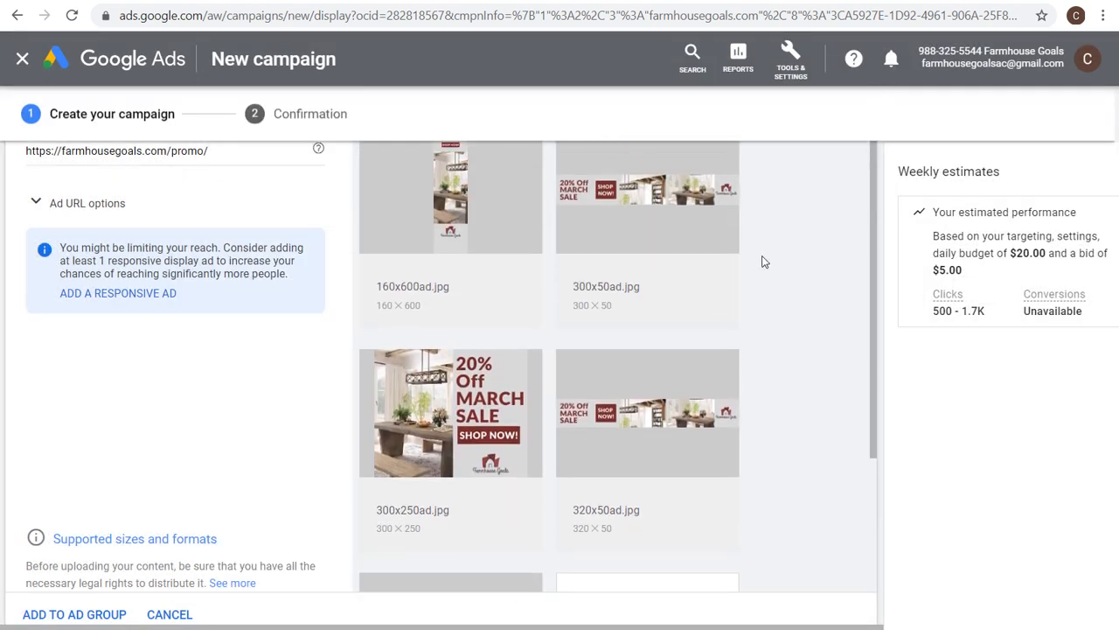
scroll(769, 267, down, 2)
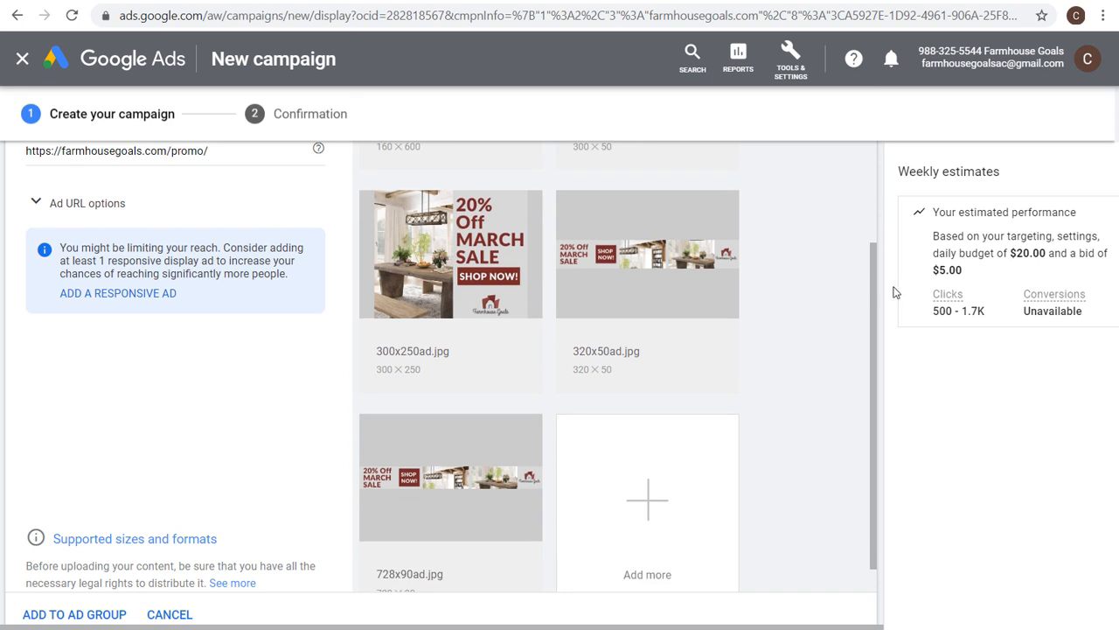
click(465, 247)
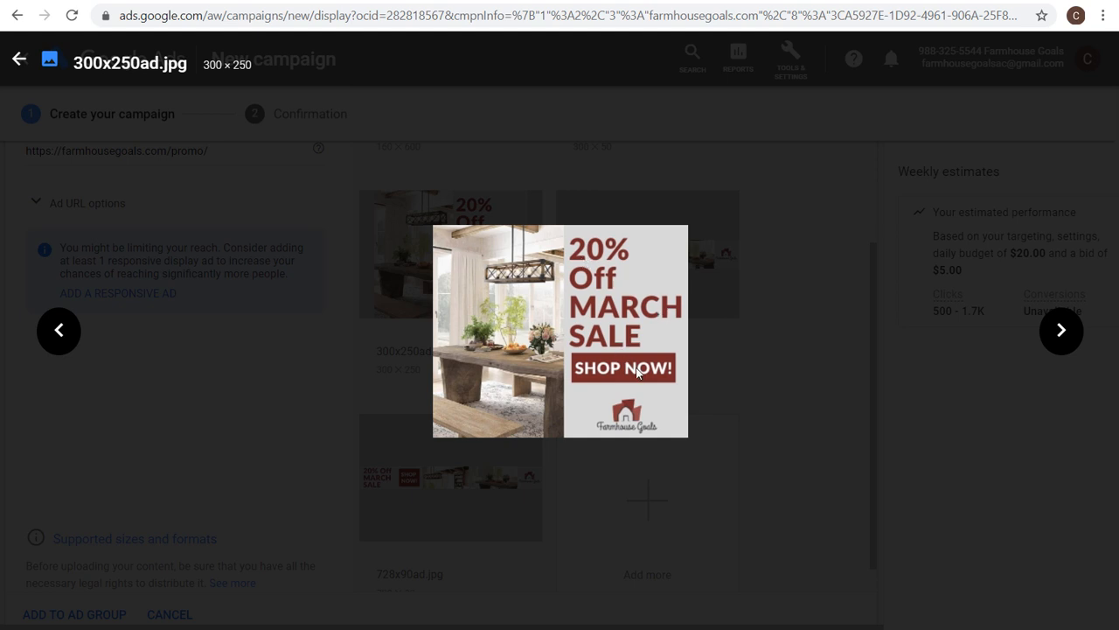
click(21, 60)
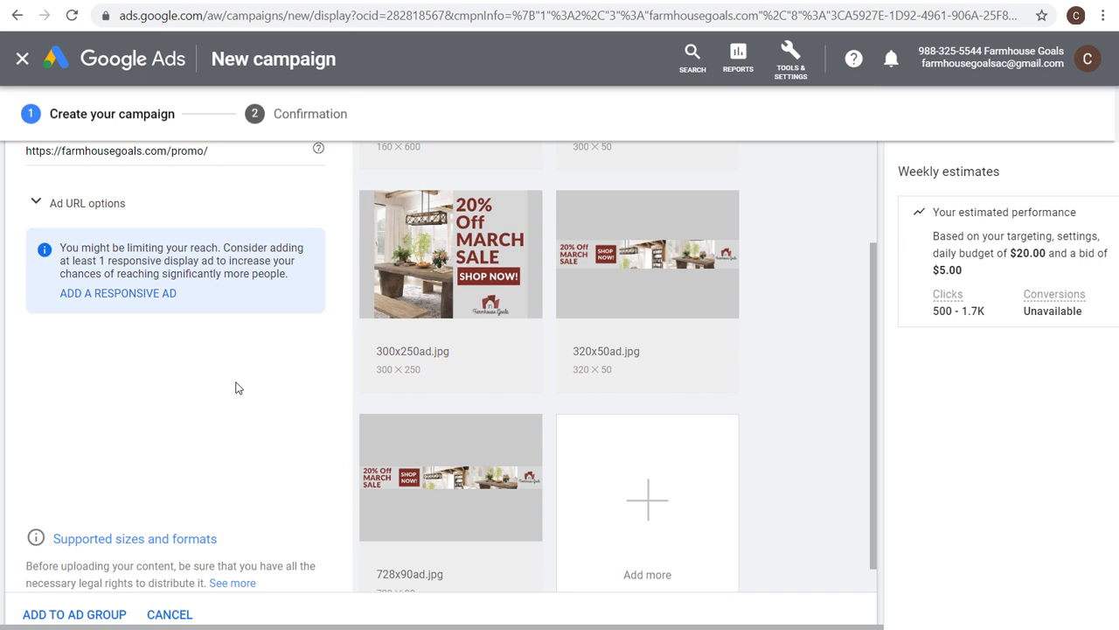
Add the uploaded display ads to the ad group.
scroll(232, 382, up, 3)
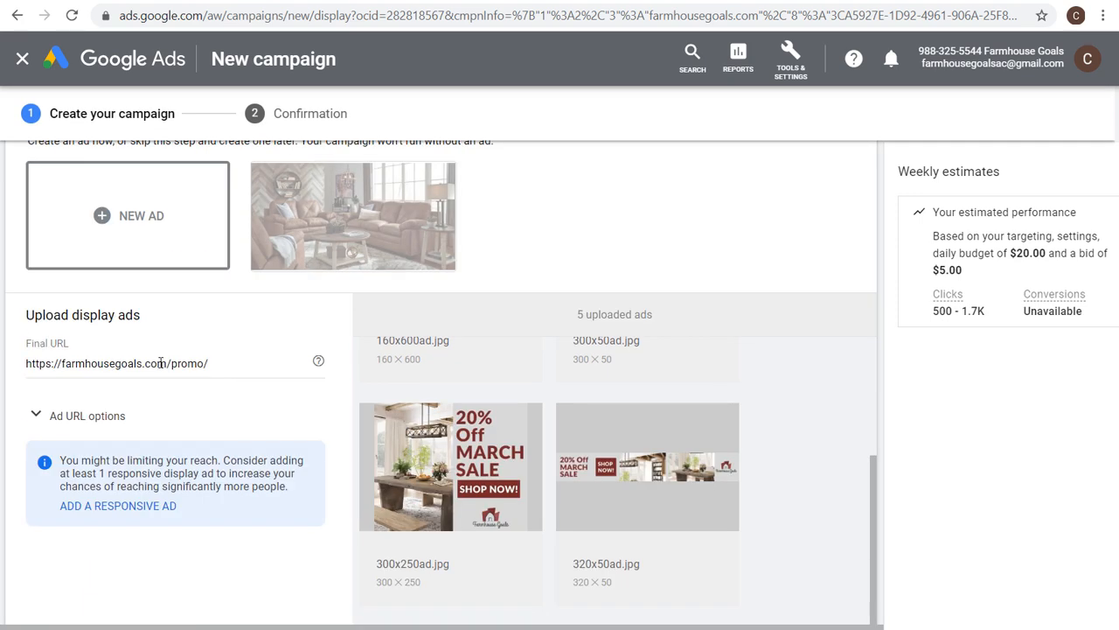
scroll(229, 477, down, 4)
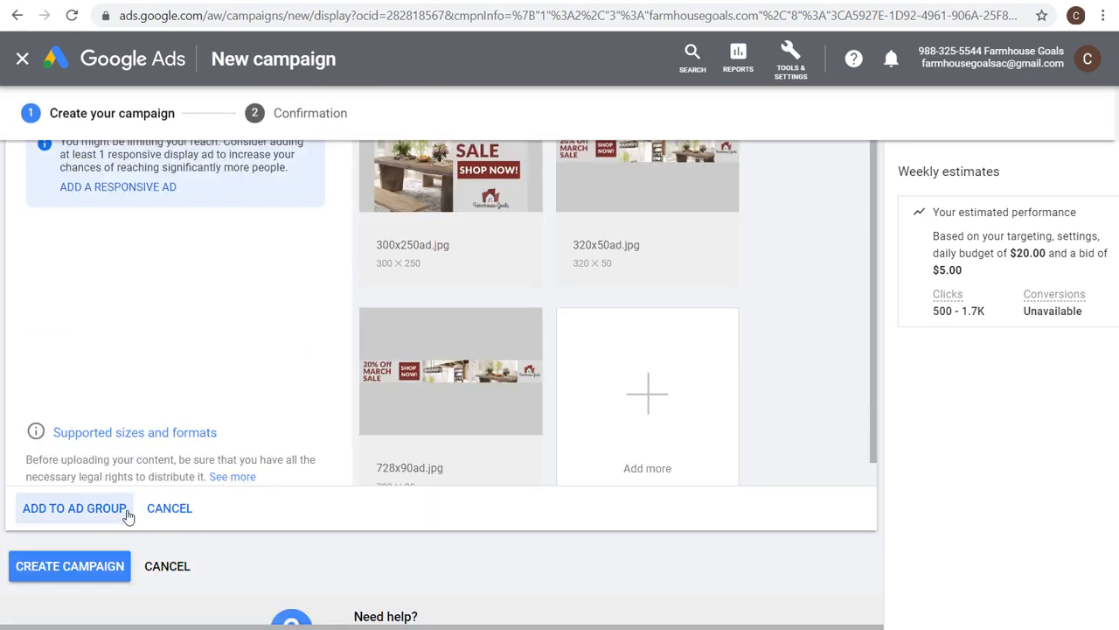
click(83, 509)
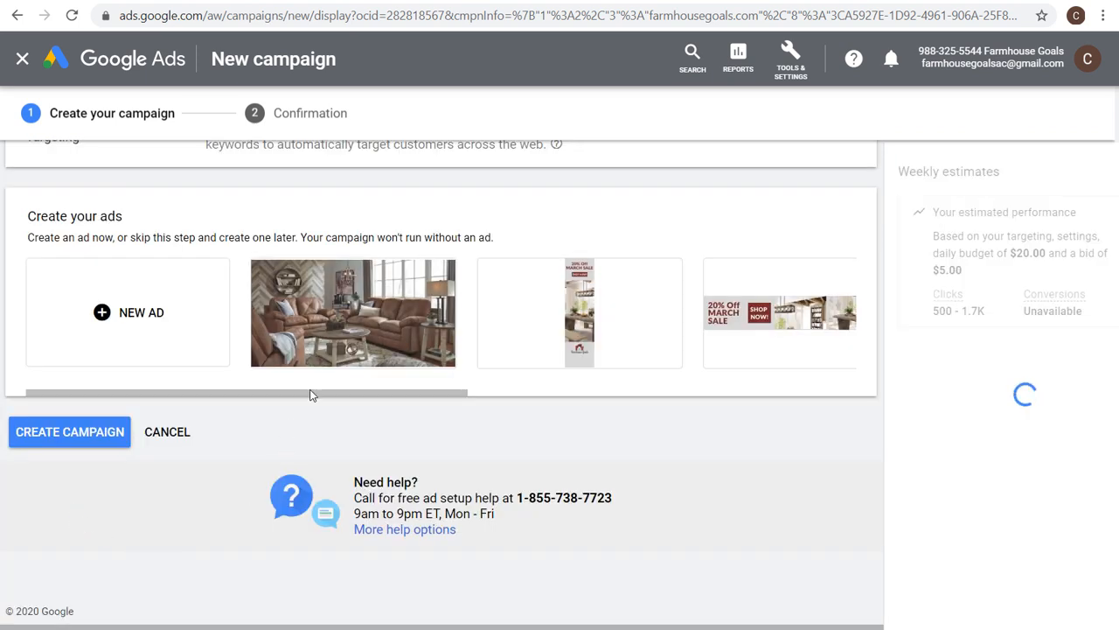
Create the campaign and continue to its ad groups page.
drag(375, 392, 702, 395)
drag(773, 394, 270, 390)
click(77, 443)
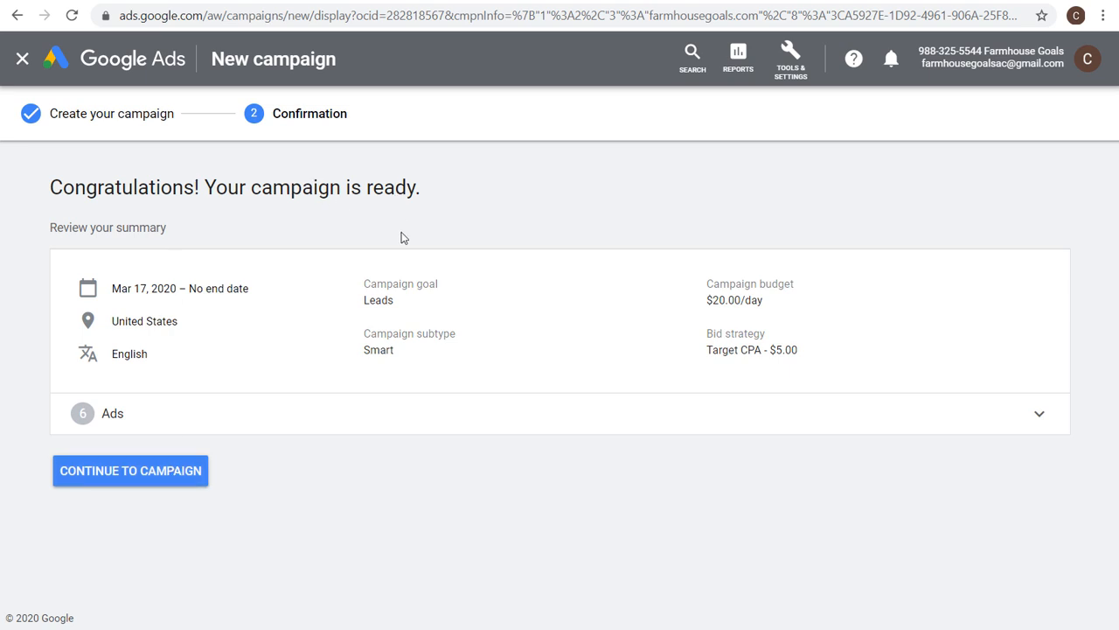
click(167, 482)
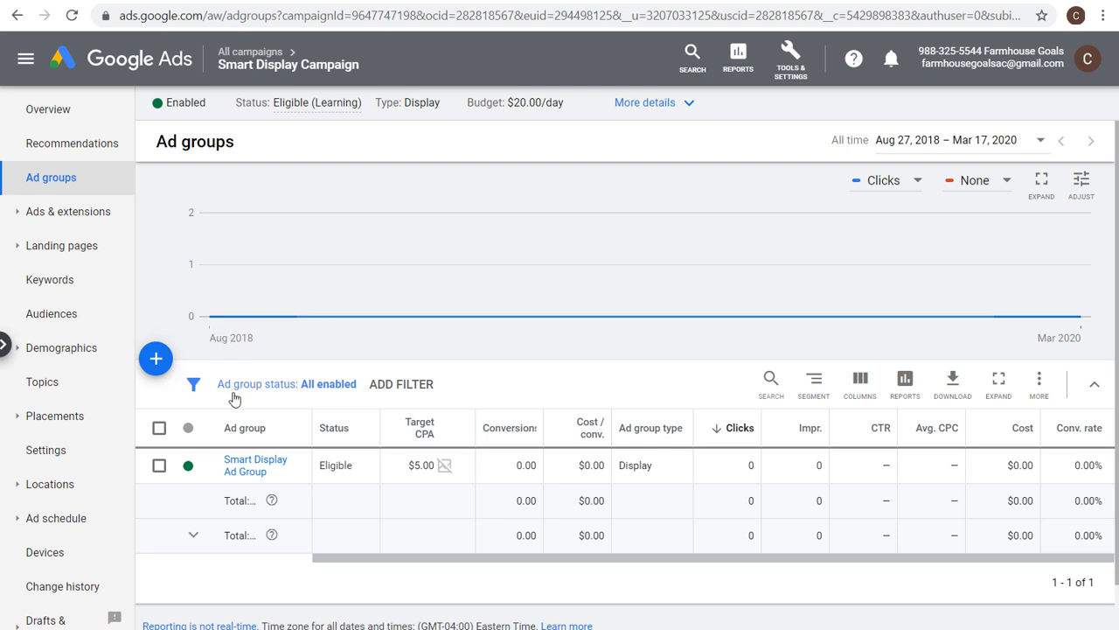
click(156, 358)
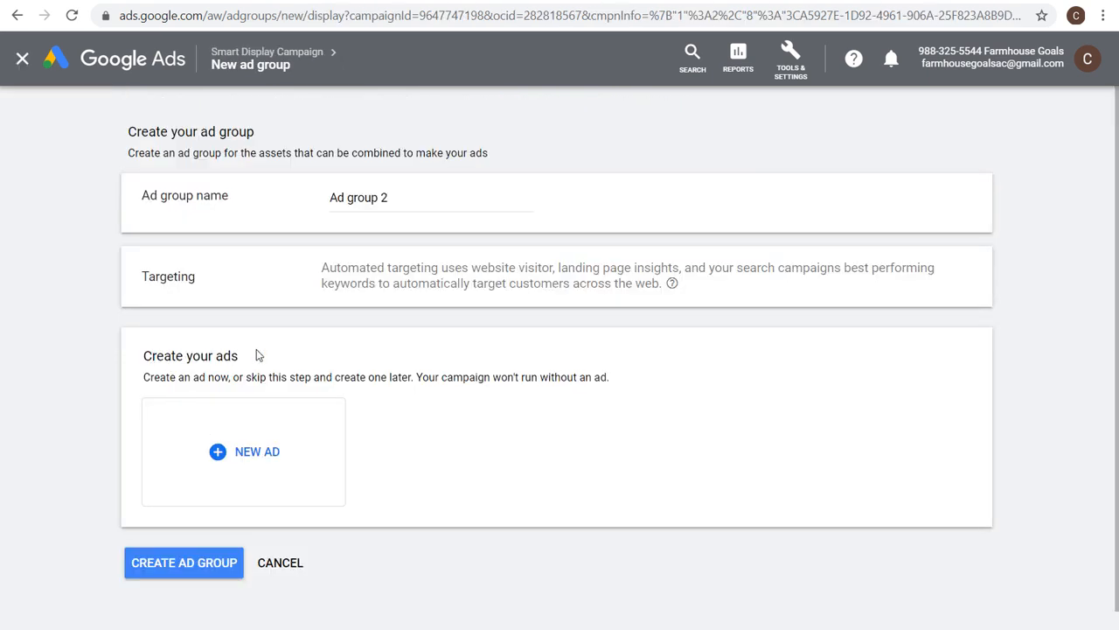
drag(322, 268, 492, 268)
click(529, 270)
click(271, 570)
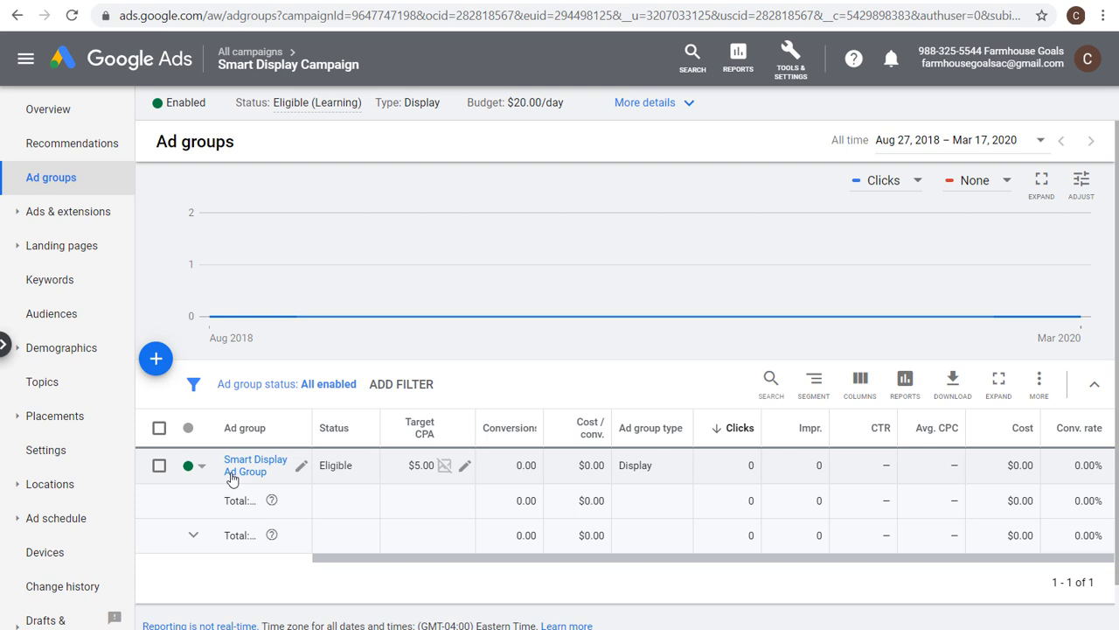
Pause the Smart Display Campaign from the all campaigns list.
click(259, 55)
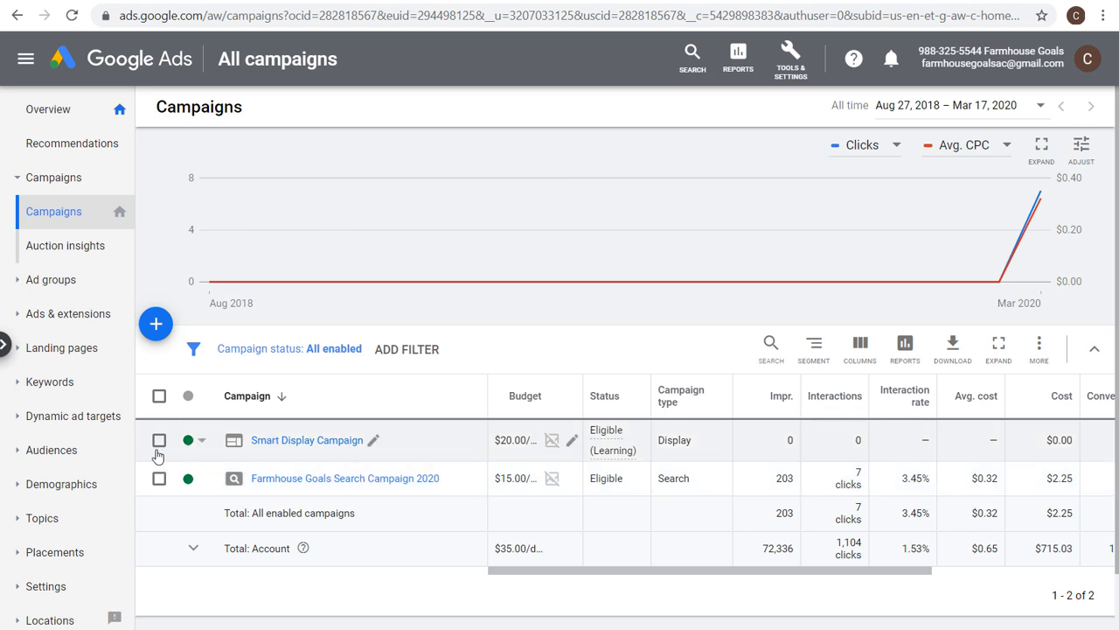
click(196, 445)
click(221, 474)
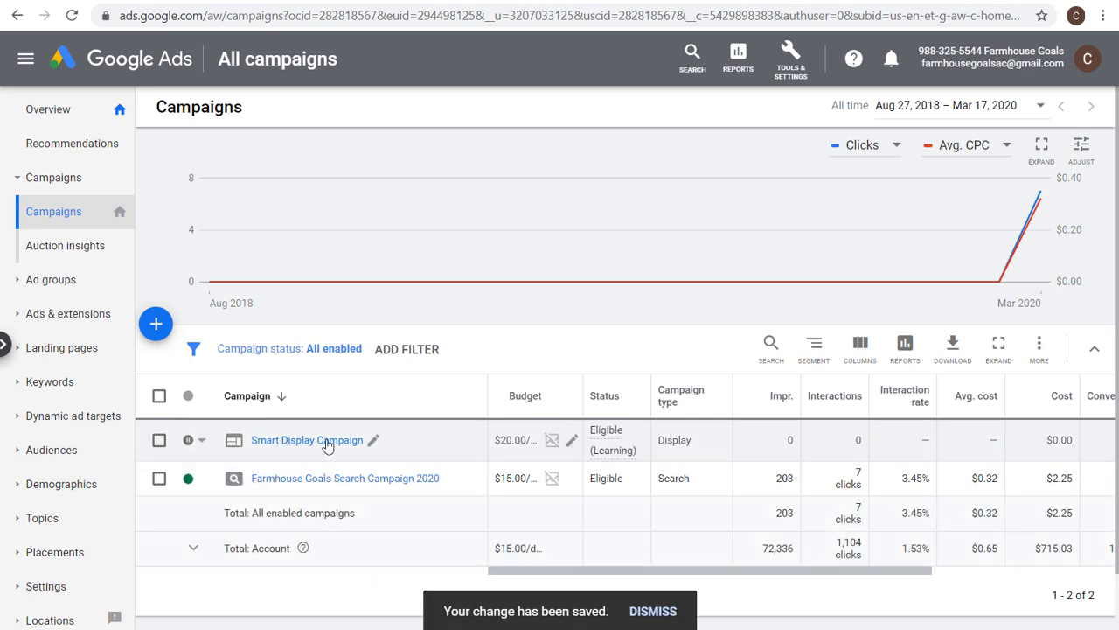
Start a new campaign with the Leads goal and choose the Standard display campaign subtype.
click(157, 324)
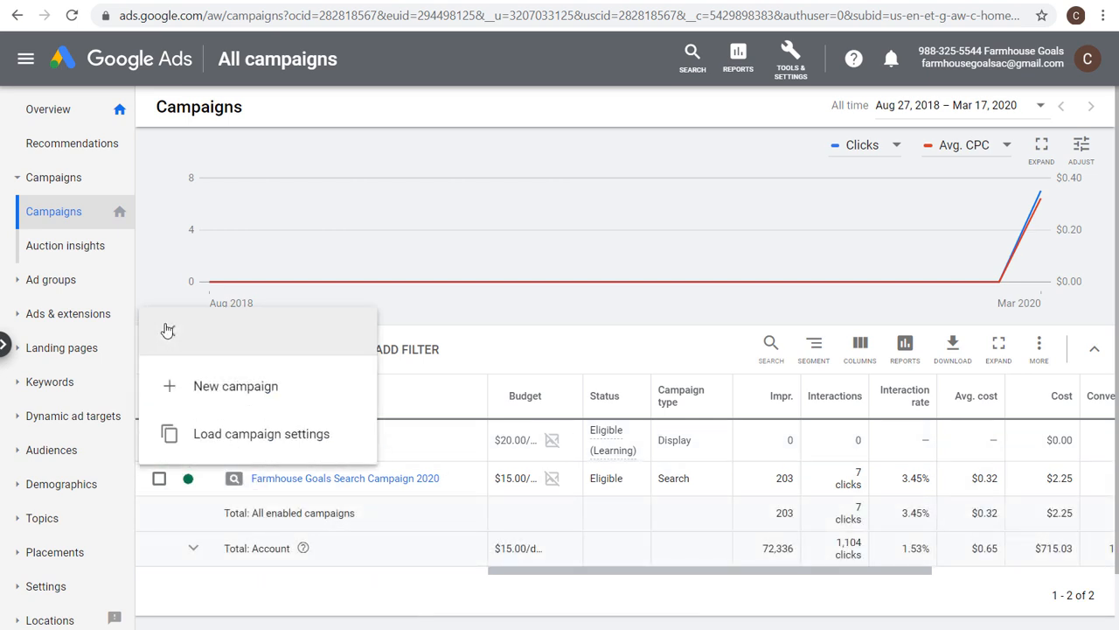
click(184, 389)
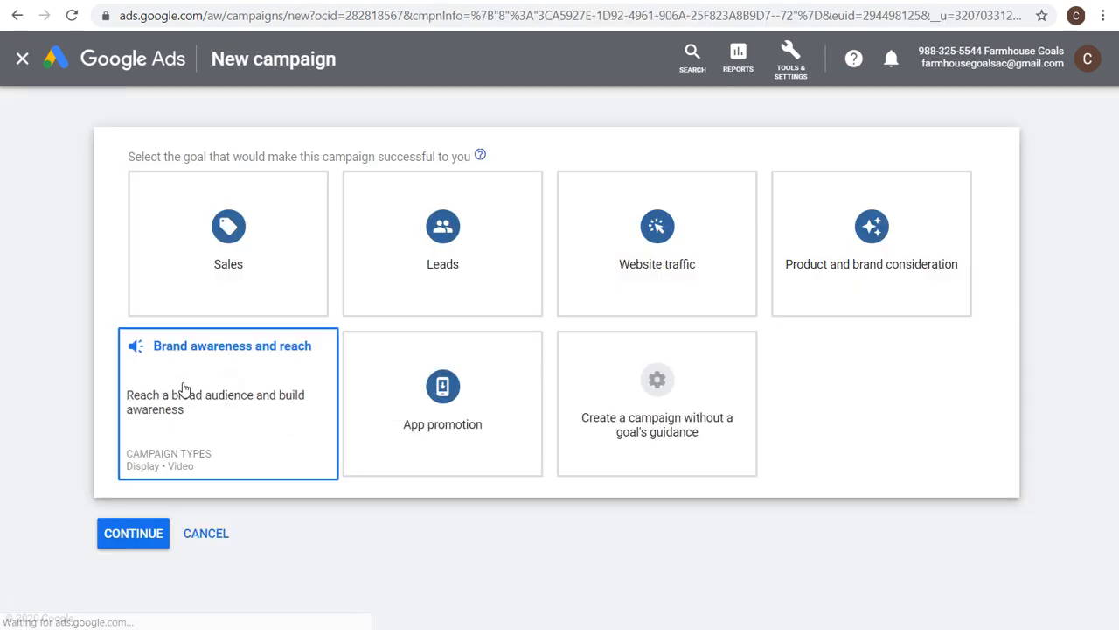
click(441, 299)
click(440, 297)
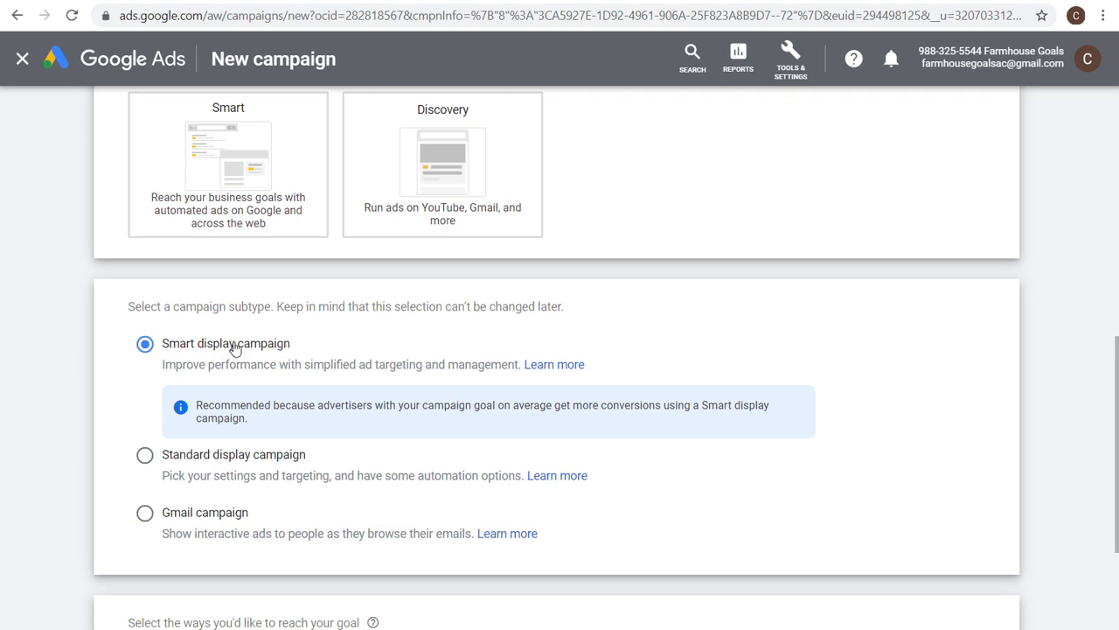
click(176, 455)
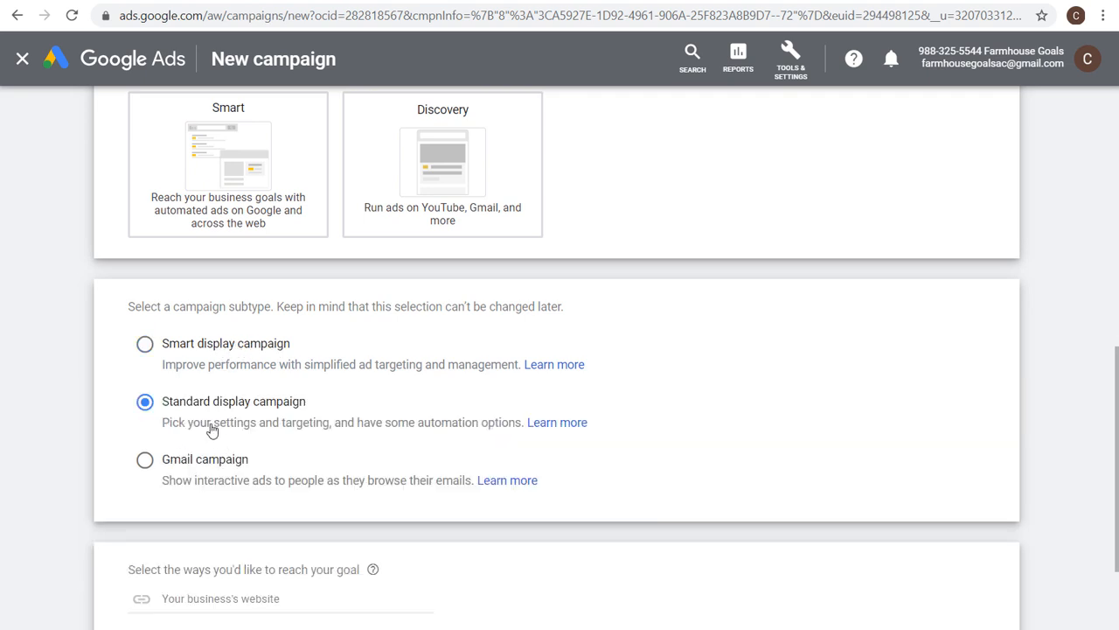
Enter farmhousegoals.com as the business website and continue to the campaign settings.
scroll(61, 441, down, 2)
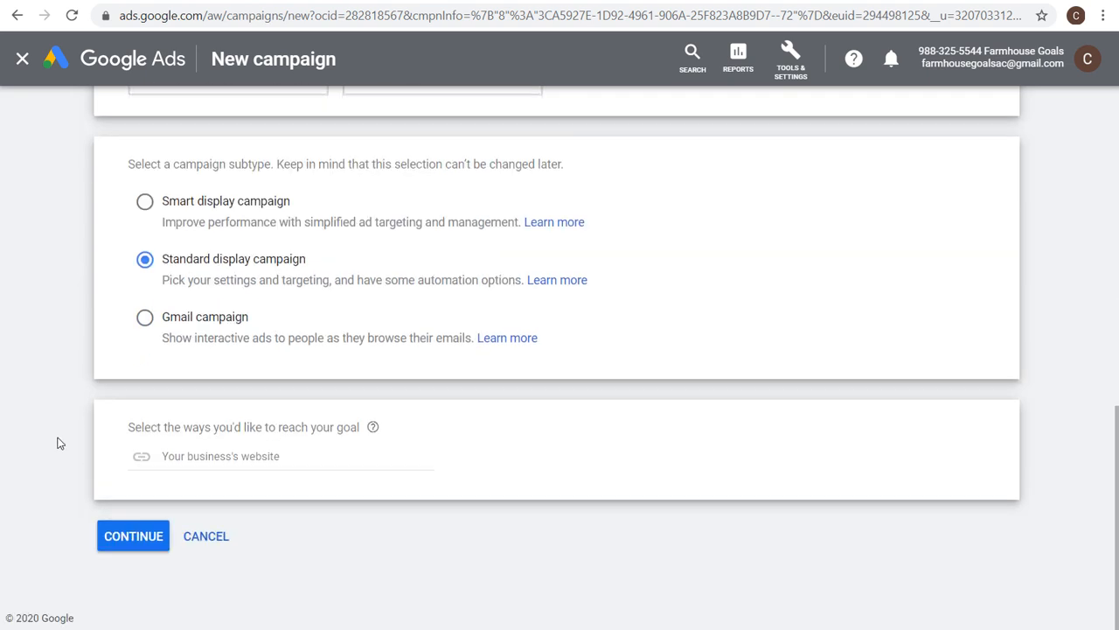
click(265, 446)
text(farmho)
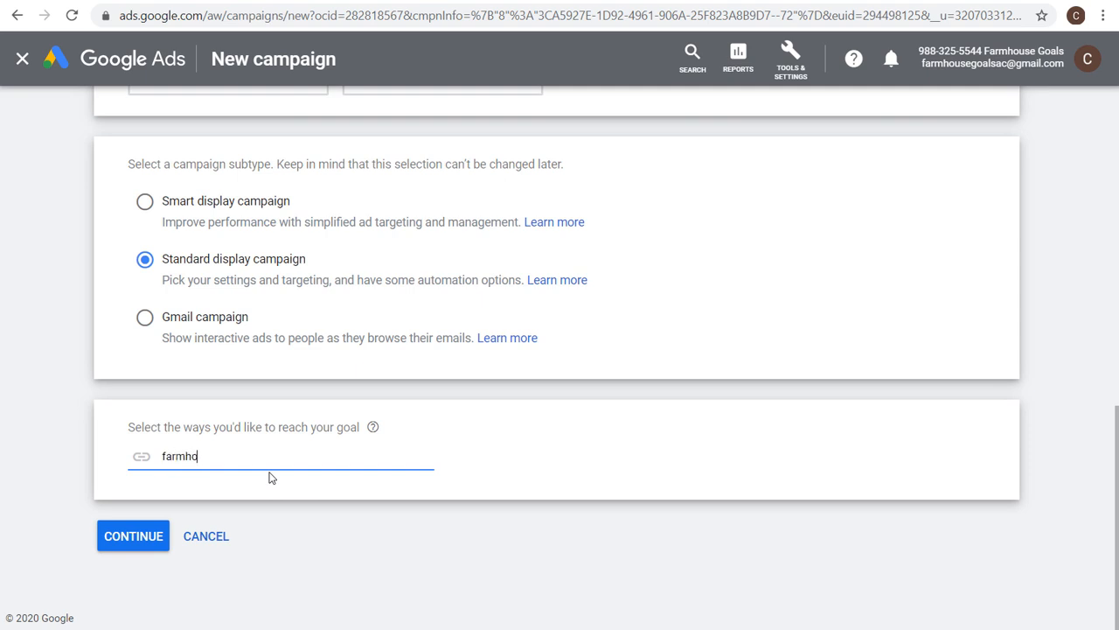
text(usegoals.com)
key(Return)
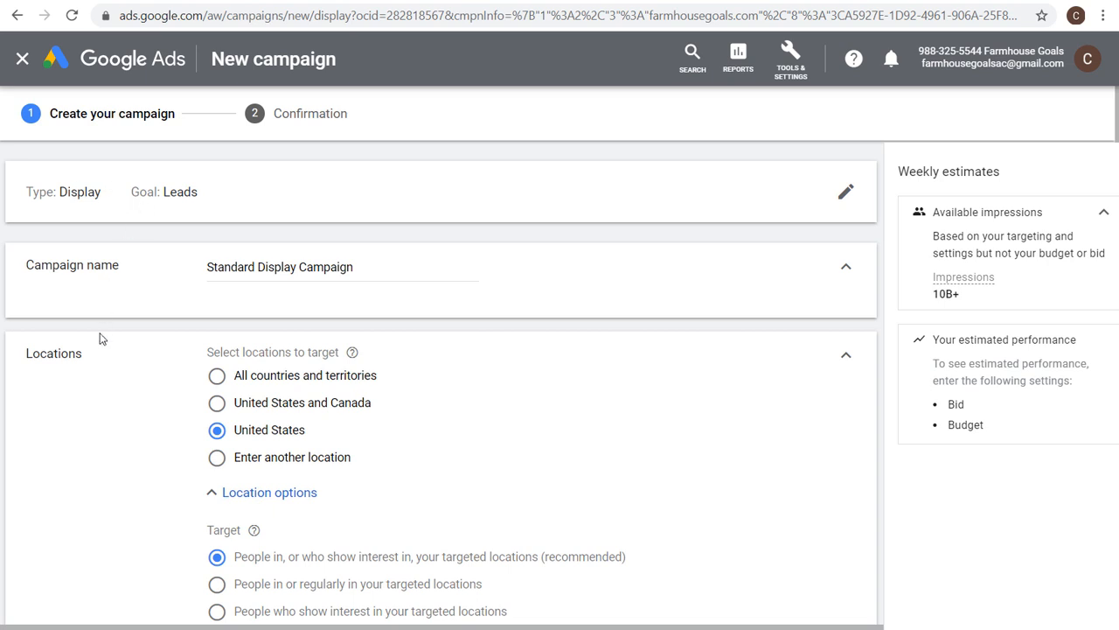
Set location targeting to people in or regularly in your targeted locations.
scroll(127, 393, down, 3)
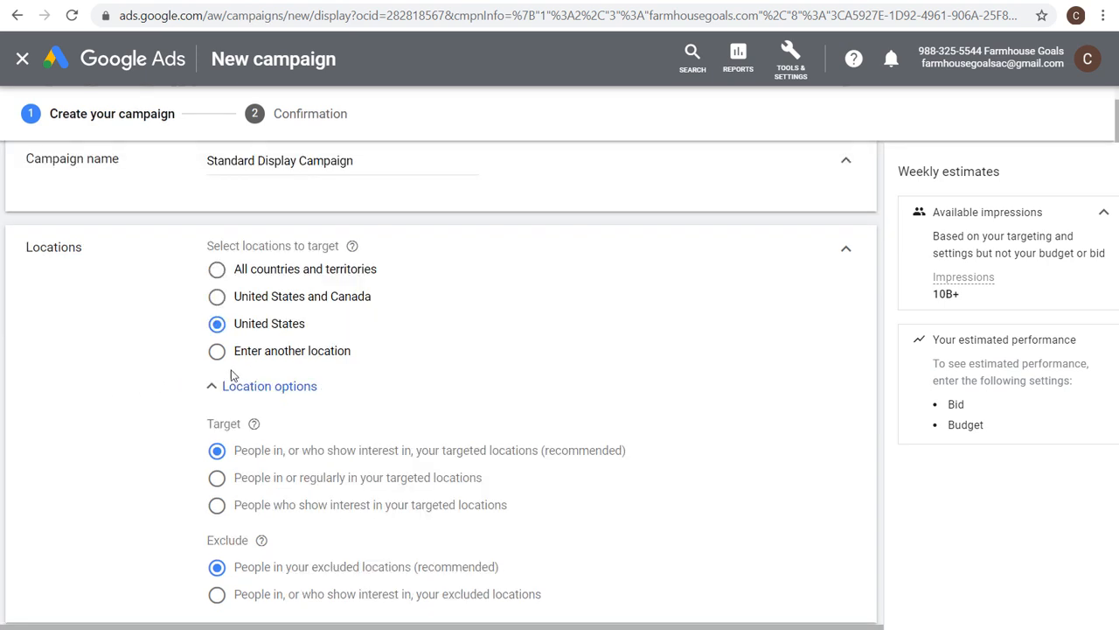
click(278, 375)
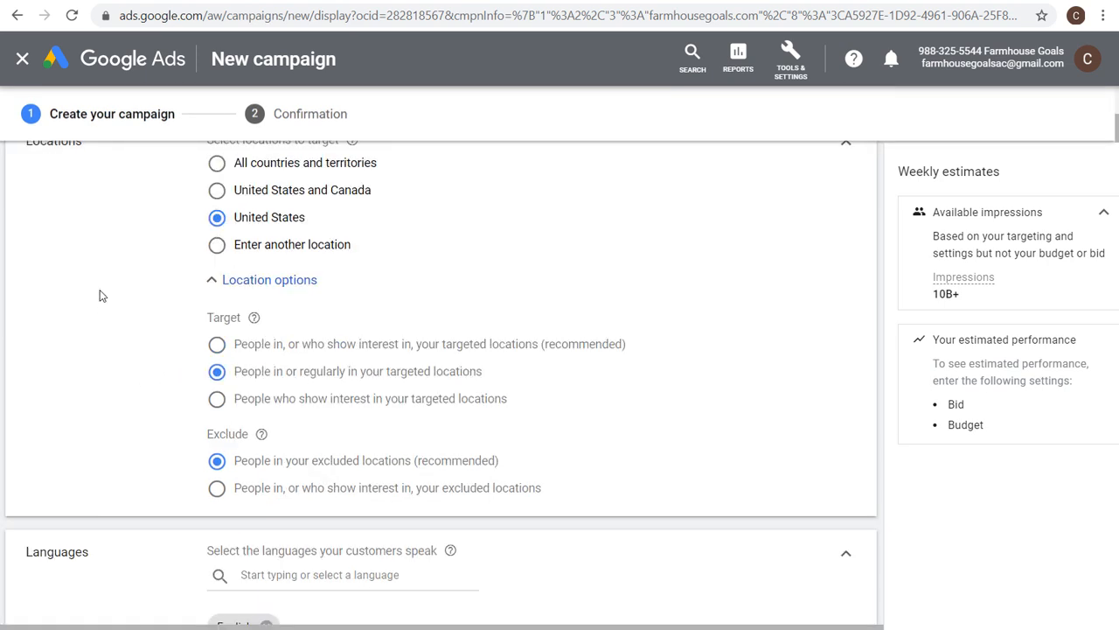
Select the bid strategy directly, using Manual CPC with Enhanced CPC.
scroll(100, 295, down, 4)
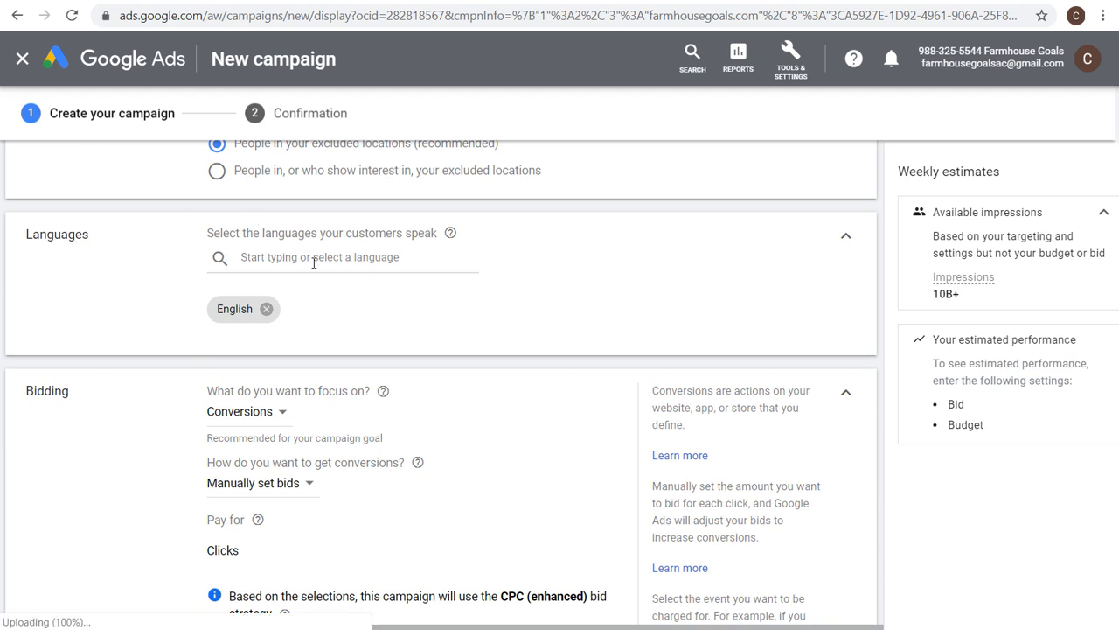
scroll(131, 328, down, 1)
scroll(103, 352, down, 1)
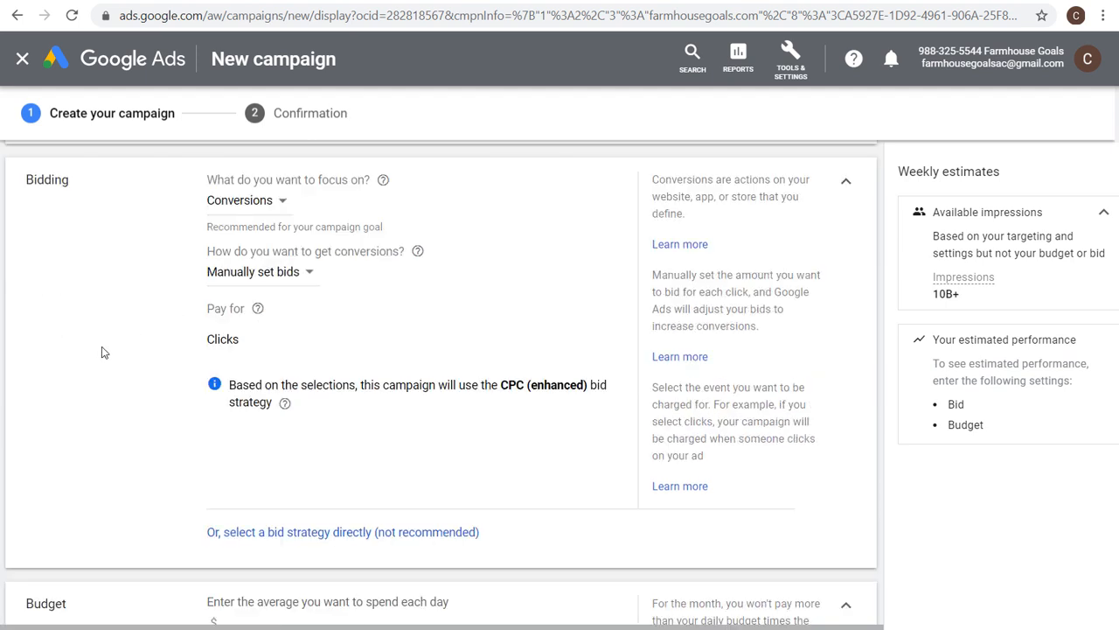
click(256, 202)
click(252, 248)
click(307, 534)
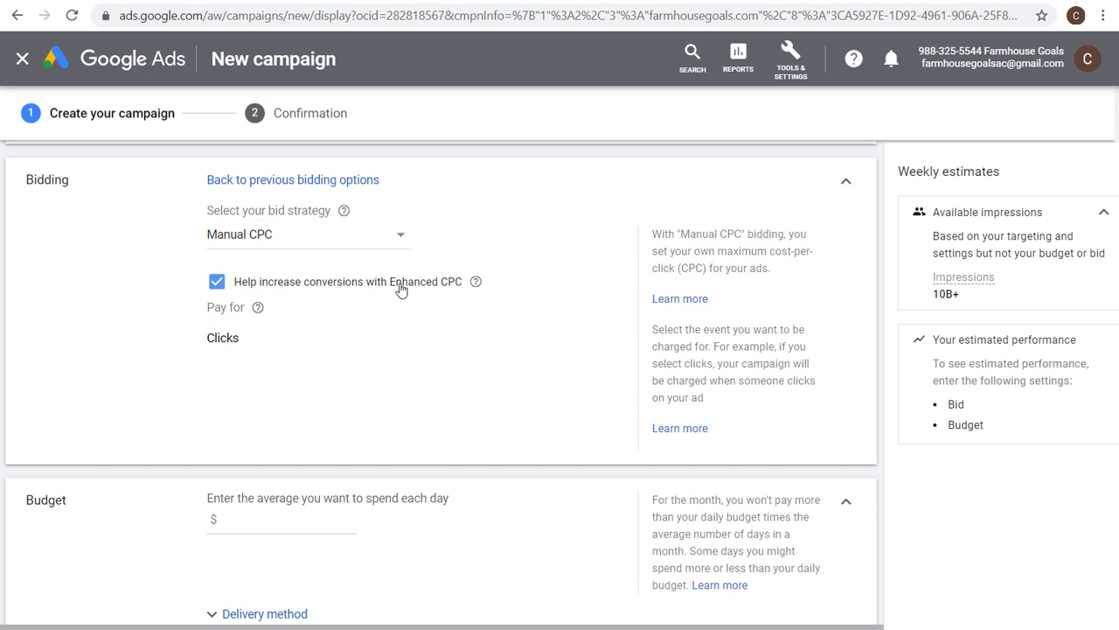
Set the average daily budget to $20.00.
scroll(162, 334, down, 4)
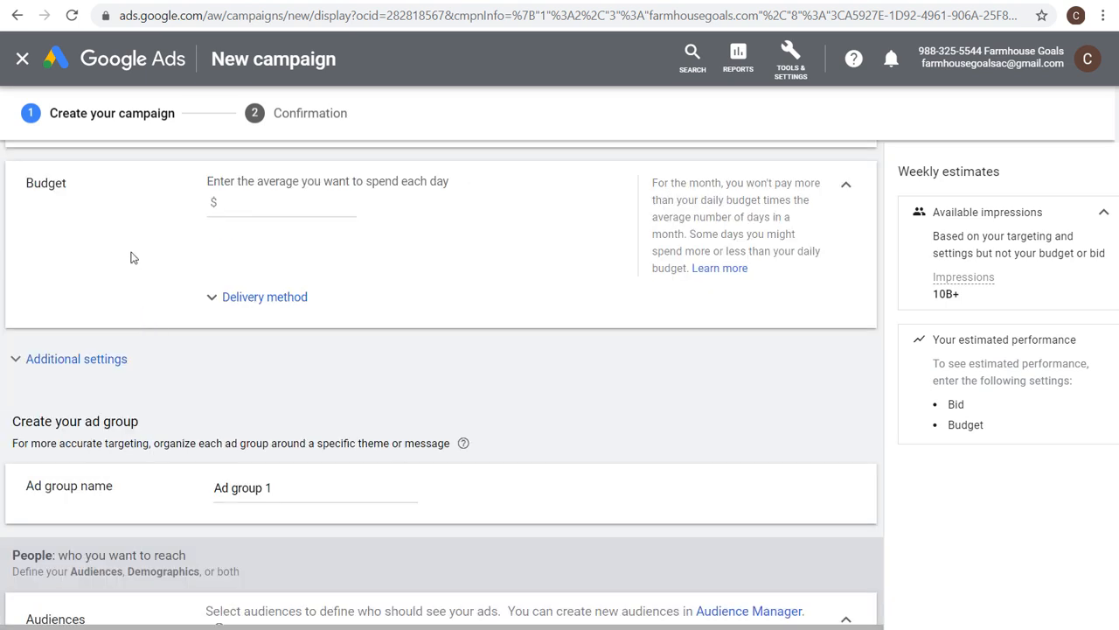
click(264, 204)
text(20.00)
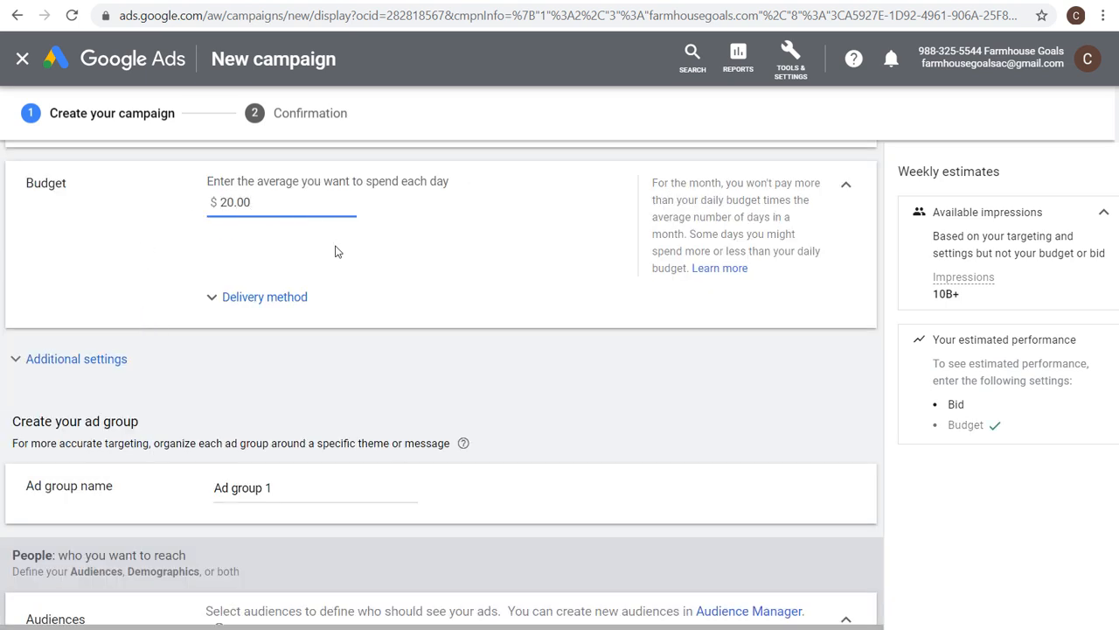
Review the budget delivery method options and expand the additional campaign settings.
click(290, 297)
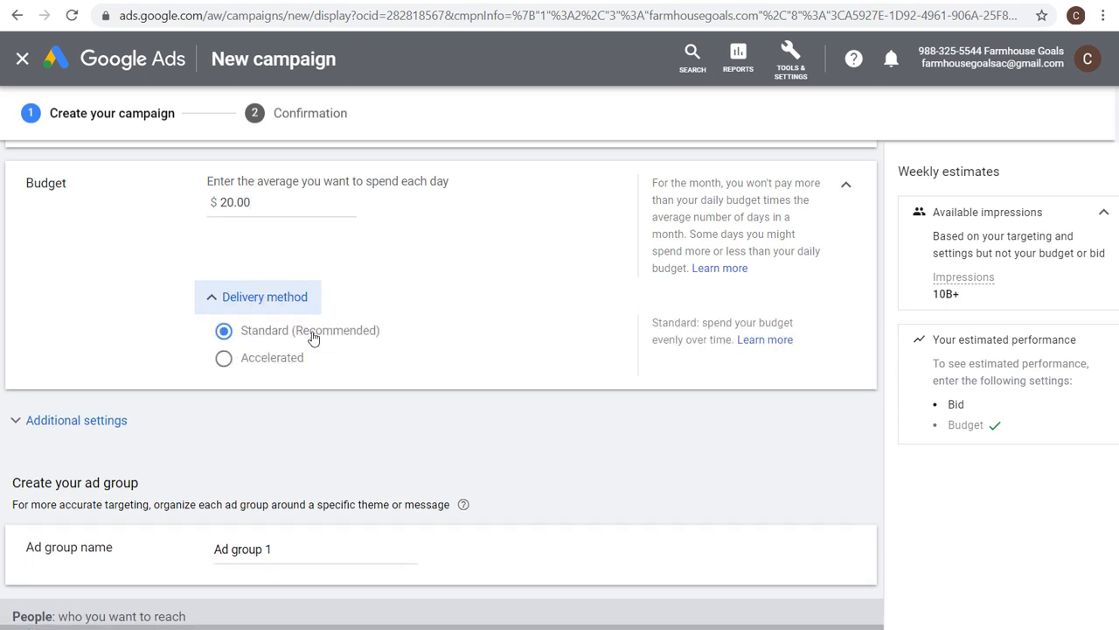
click(241, 300)
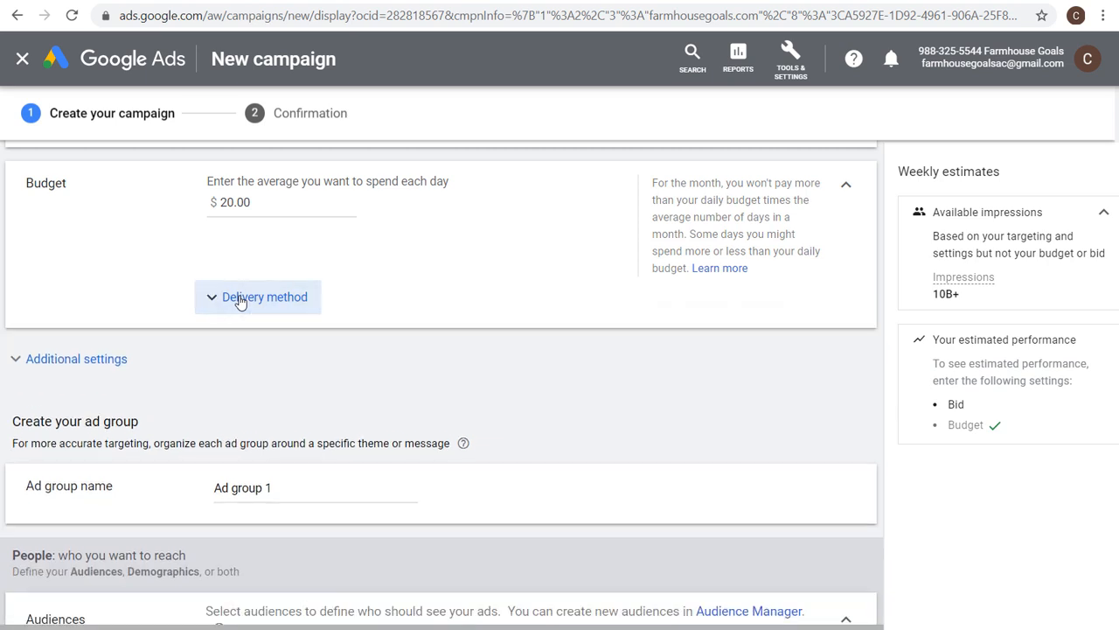
click(75, 361)
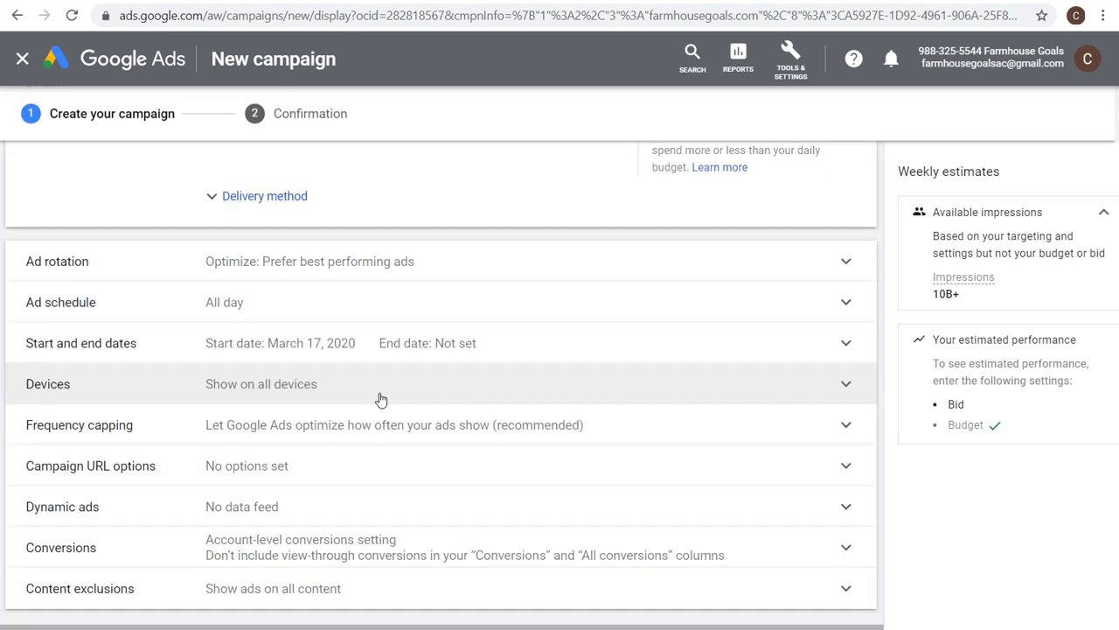
Switch ad rotation to rotate indefinitely and back to Optimize: Prefer best performing ads.
click(313, 264)
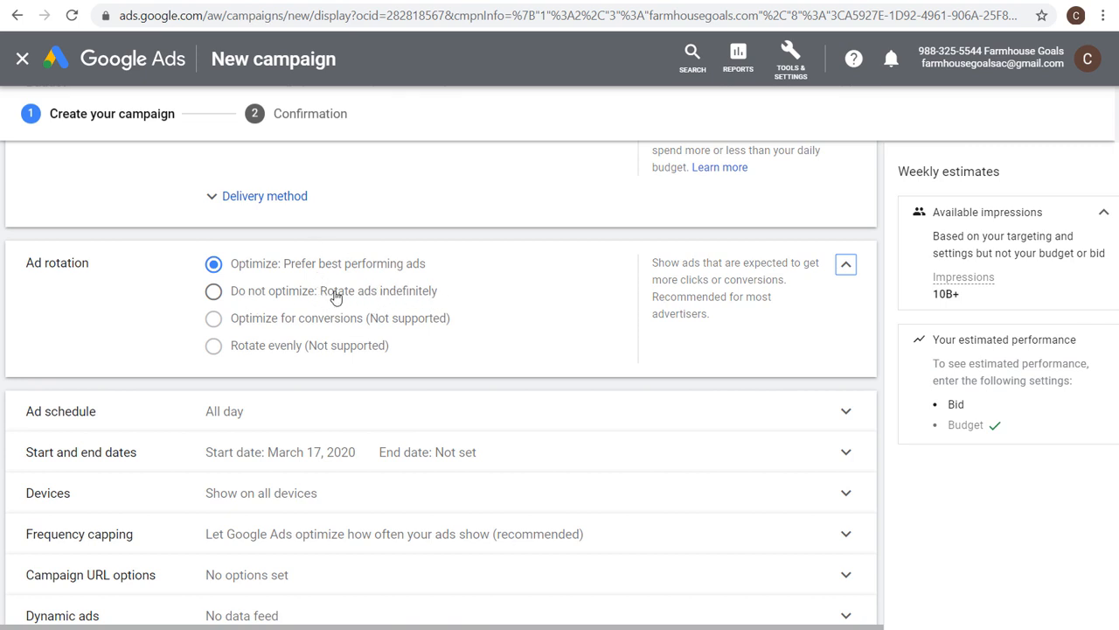
click(417, 295)
click(383, 268)
click(777, 268)
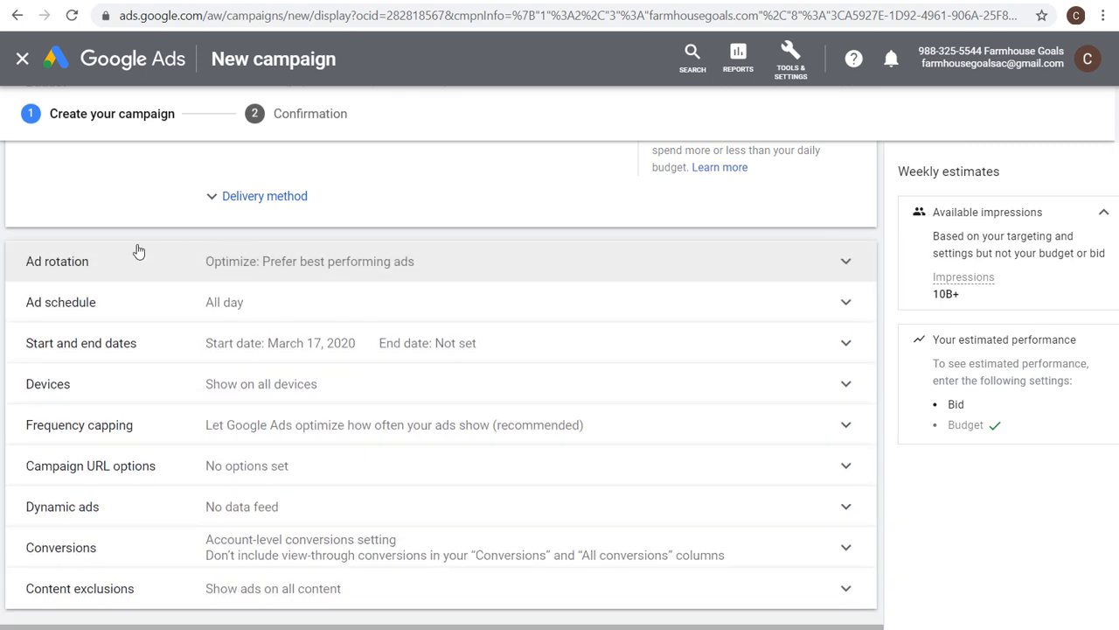
Examine the ad schedule day options and the device targeting options.
click(352, 307)
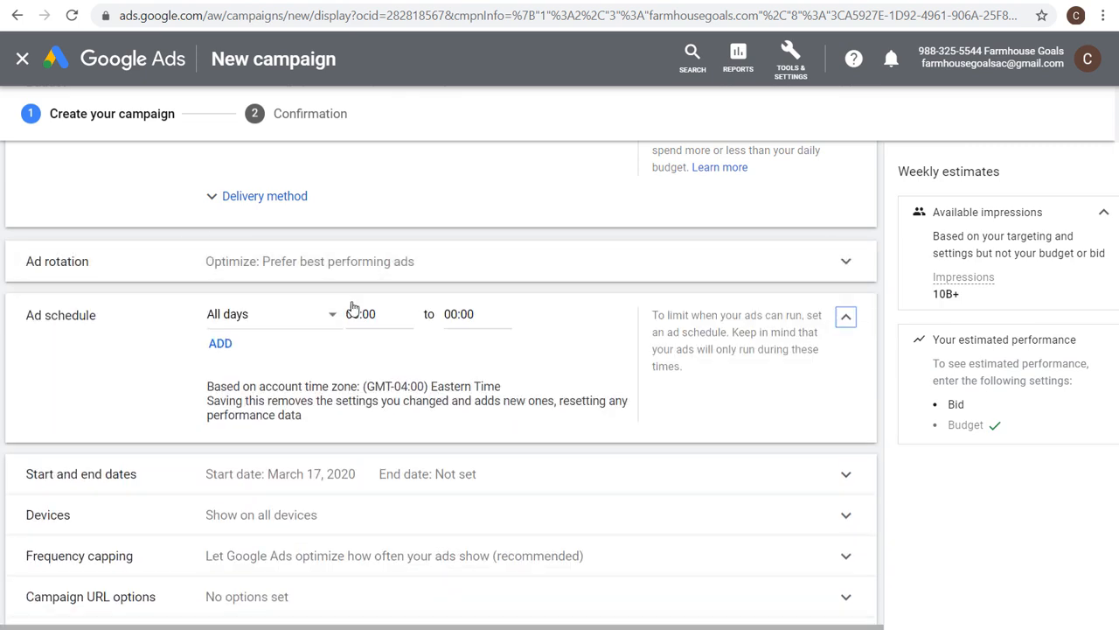
click(302, 319)
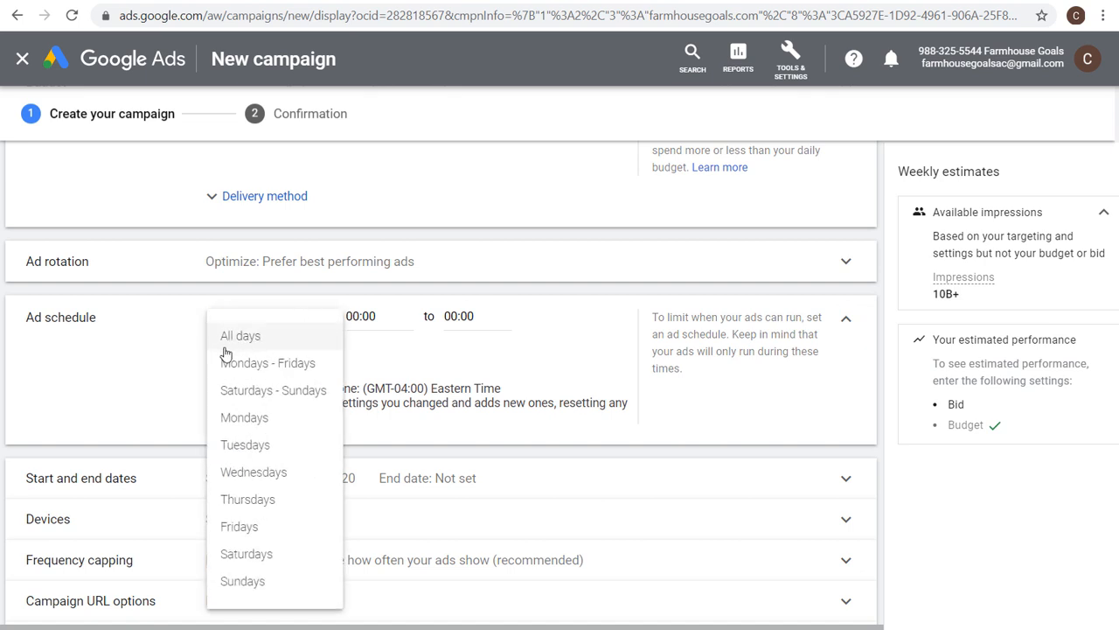
click(272, 348)
click(846, 320)
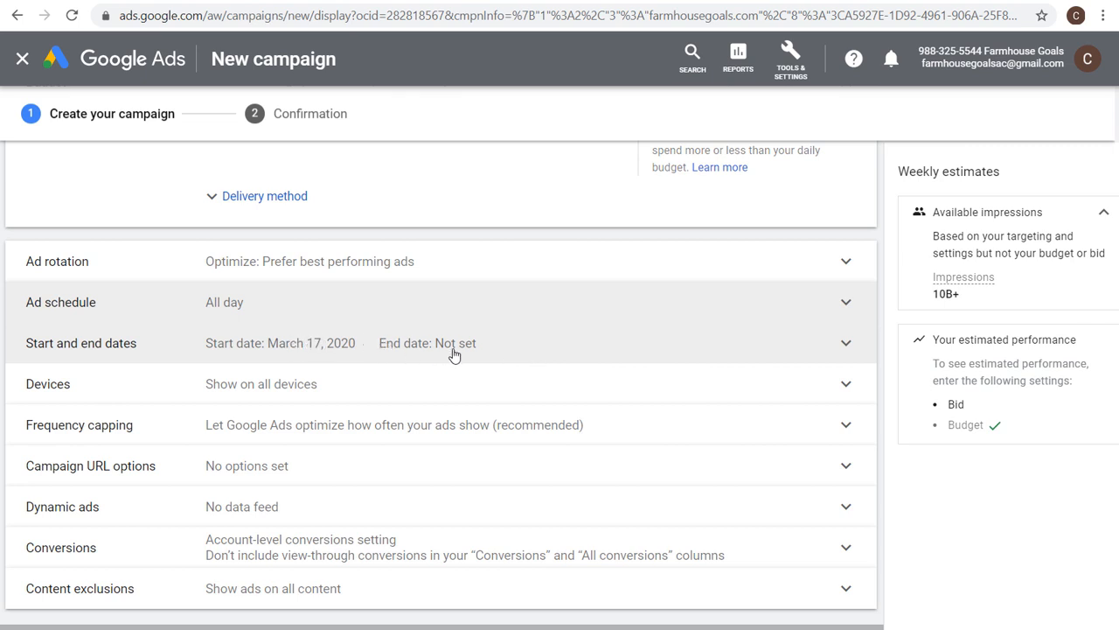
click(300, 398)
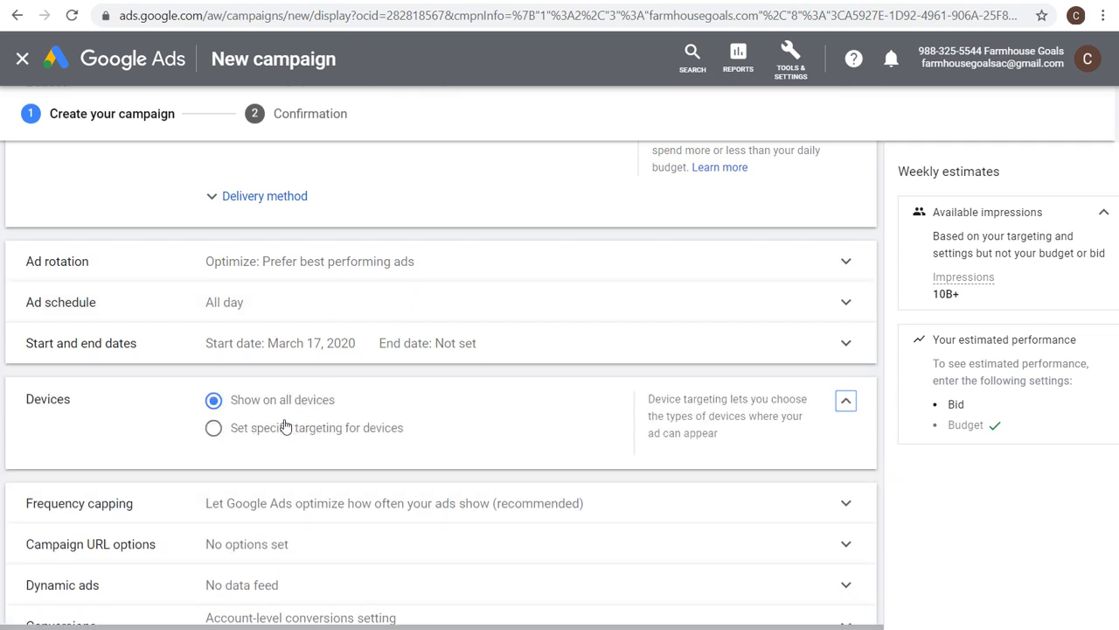
click(846, 405)
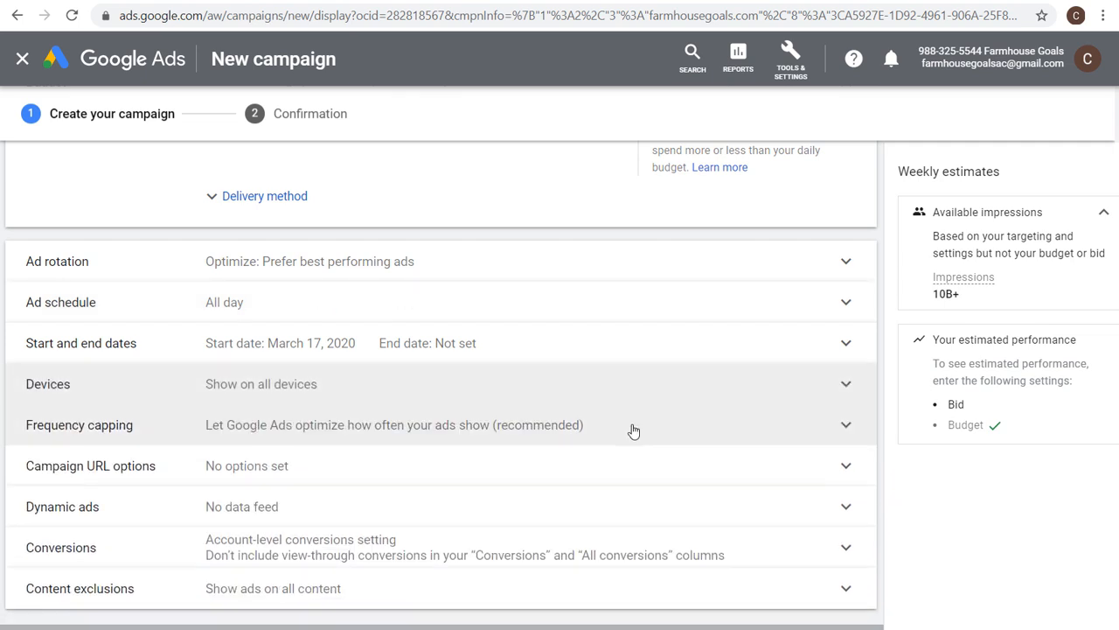
Set a frequency cap limiting impressions for the whole campaign to 5 per day.
scroll(426, 442, down, 1)
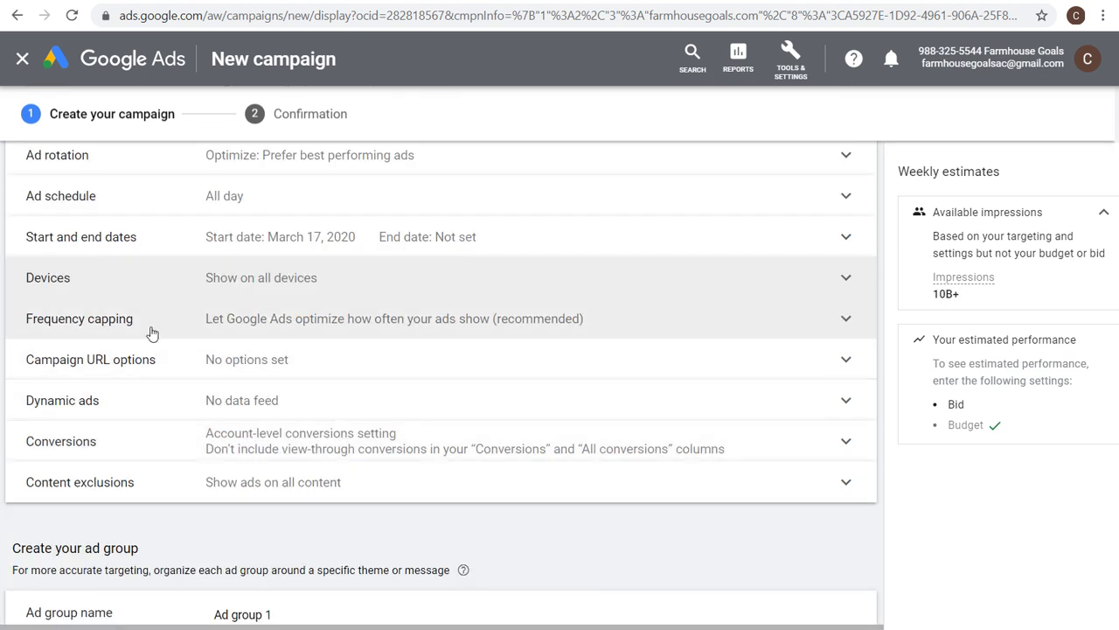
click(376, 323)
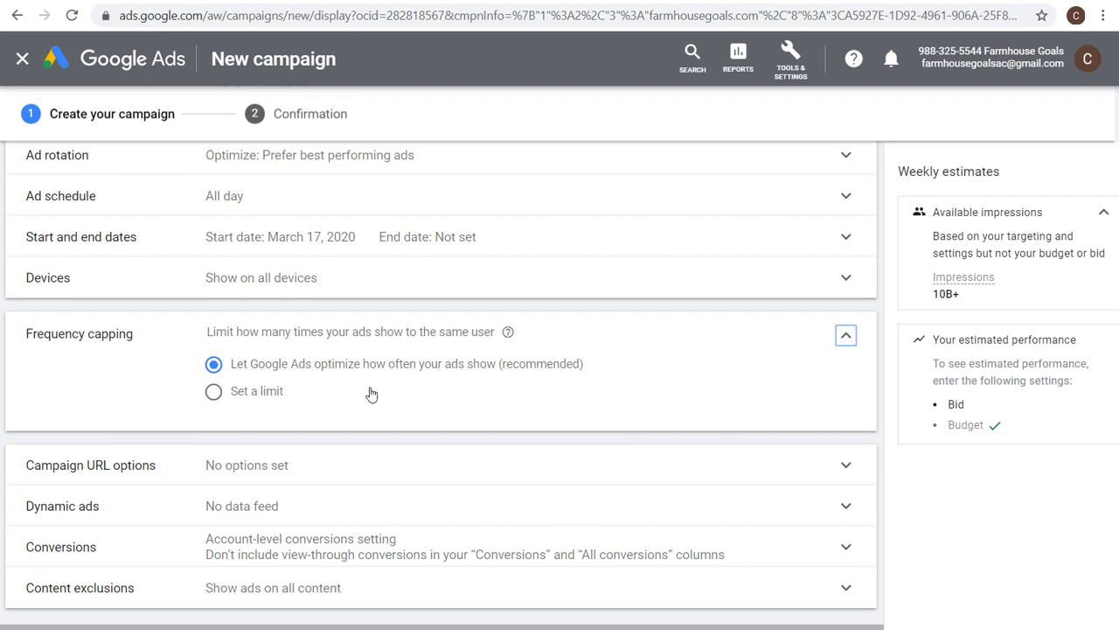
click(258, 395)
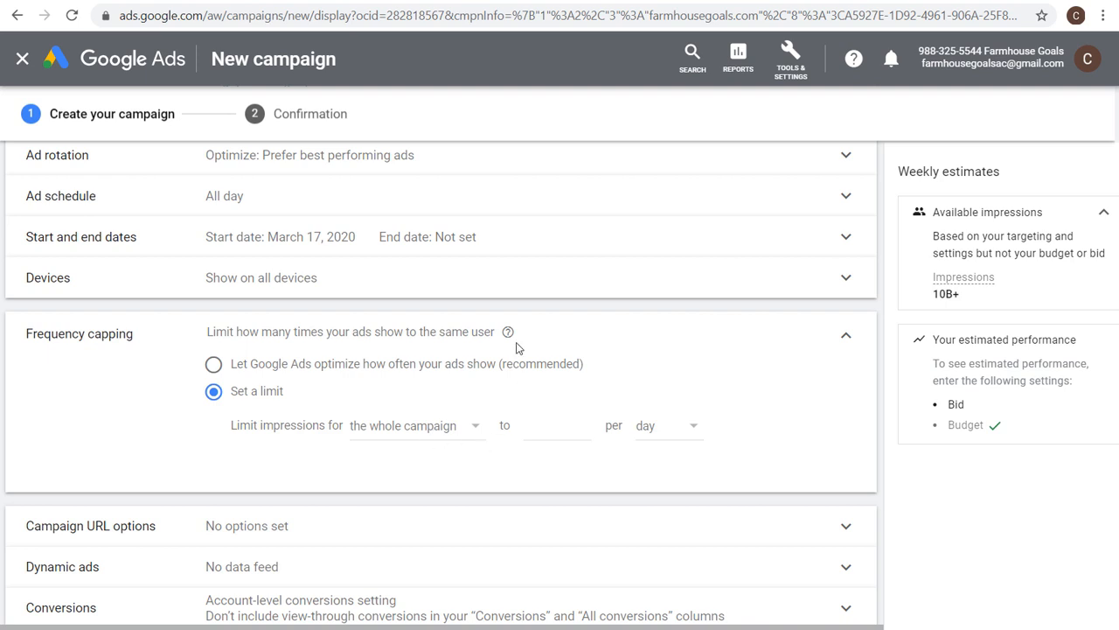
click(560, 429)
text(5)
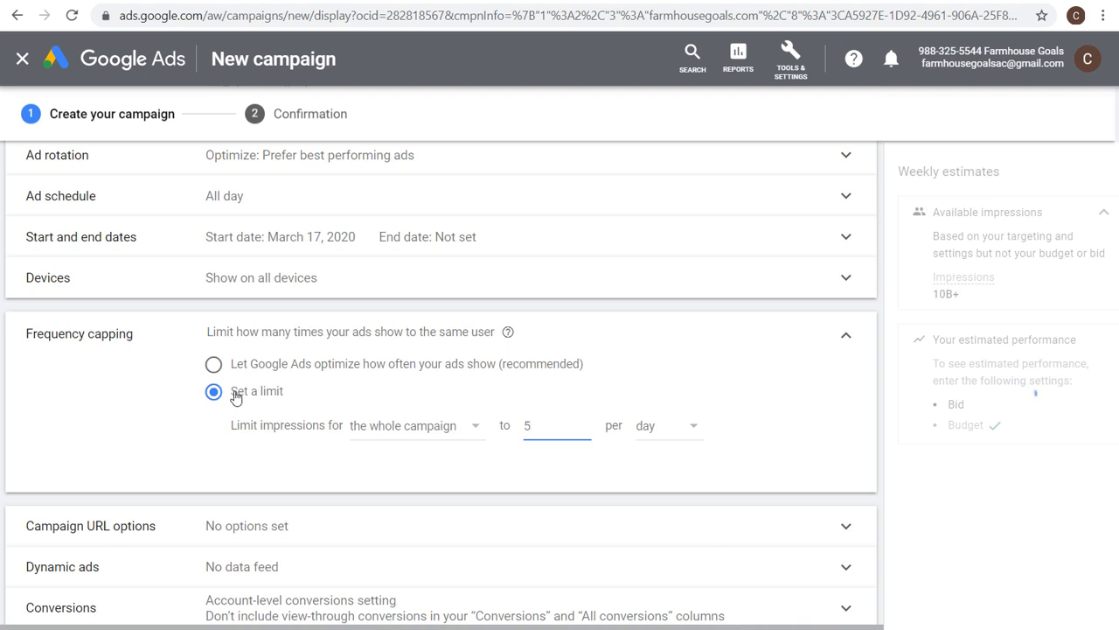
click(845, 339)
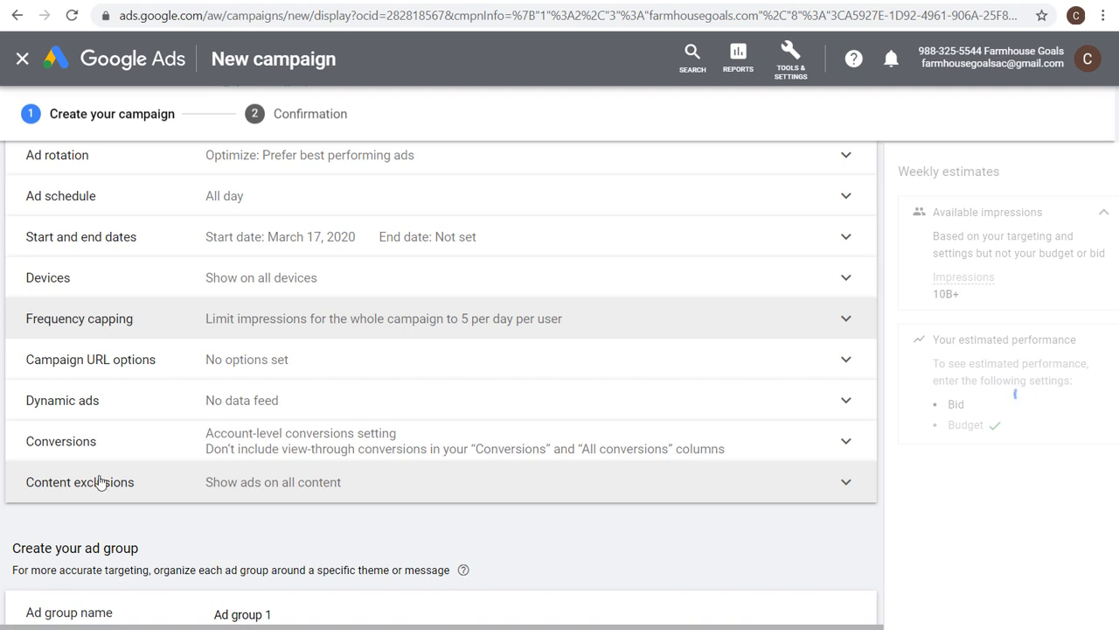
Choose campaign-specific conversion actions using the FHG Conversion 2020 conversion action set.
click(136, 455)
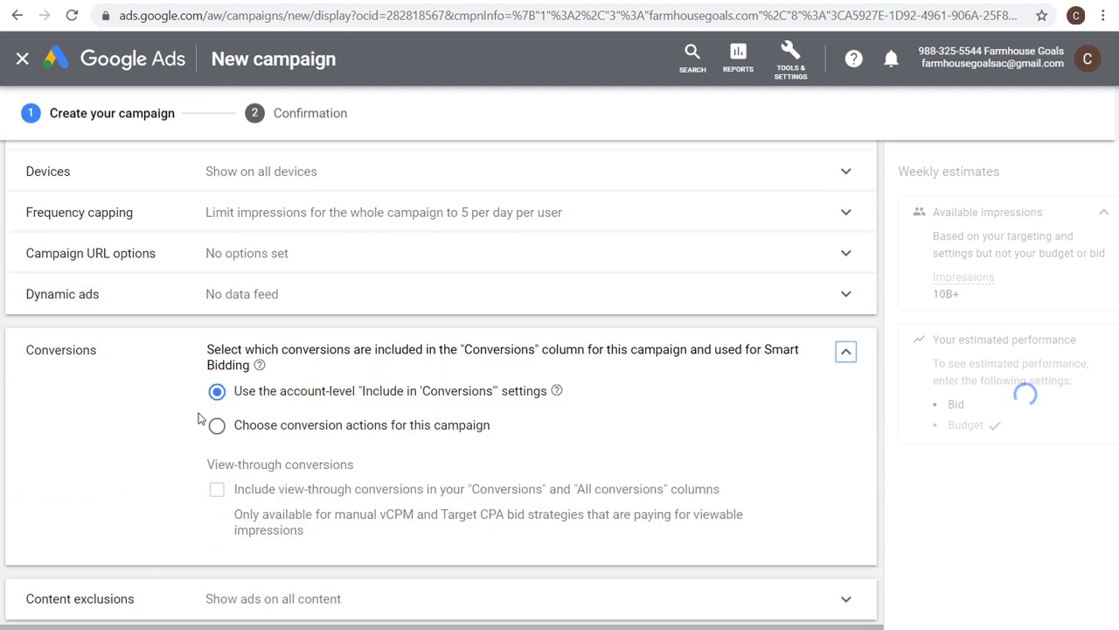
click(269, 430)
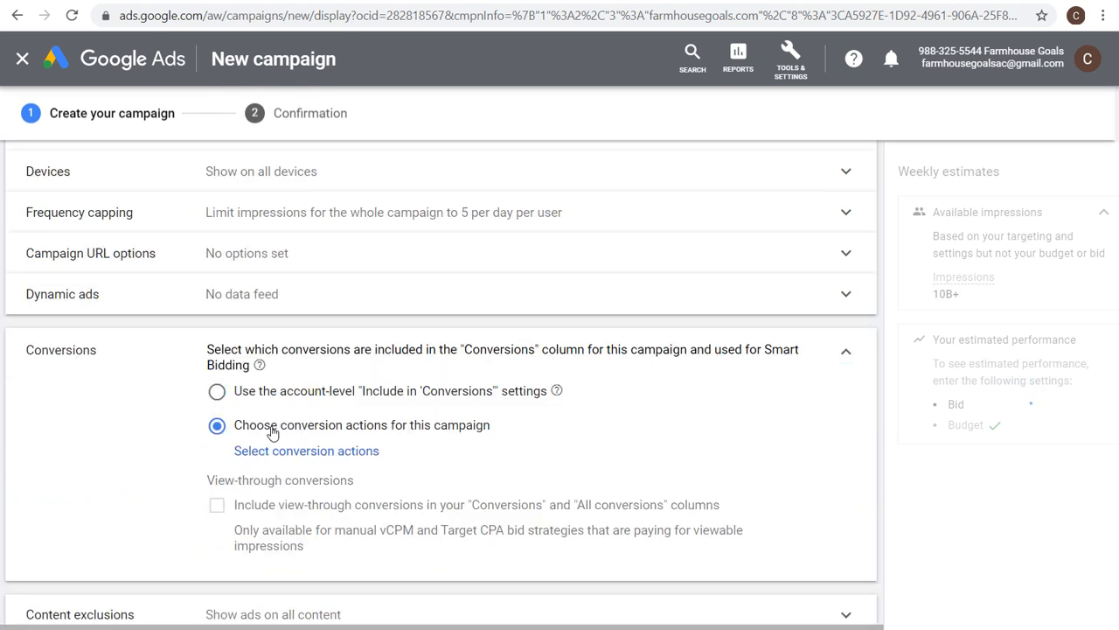
click(307, 455)
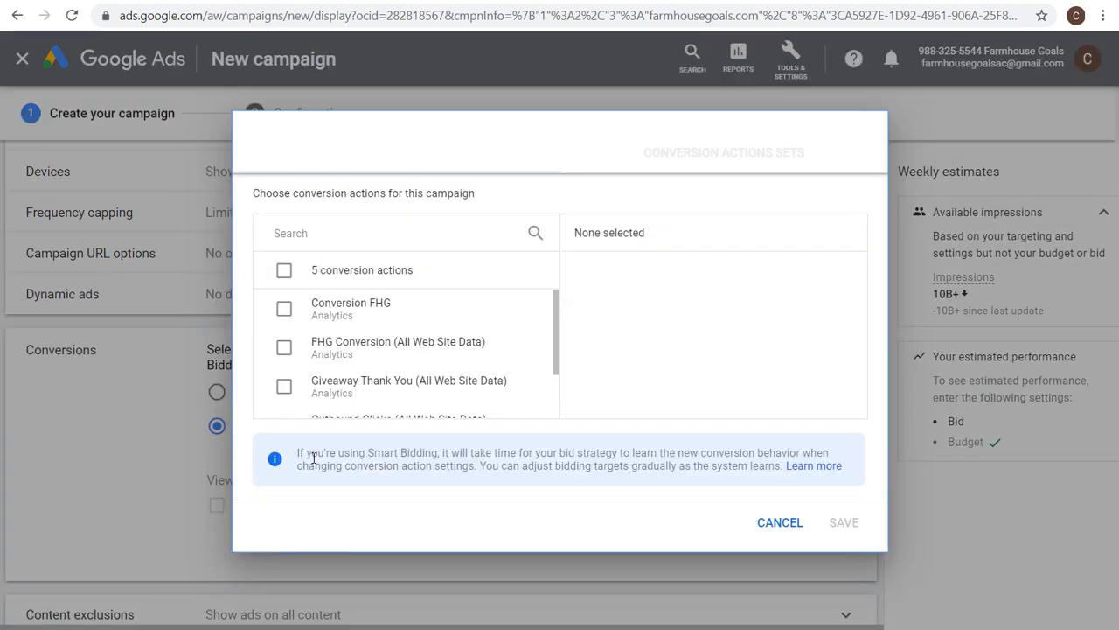
click(699, 165)
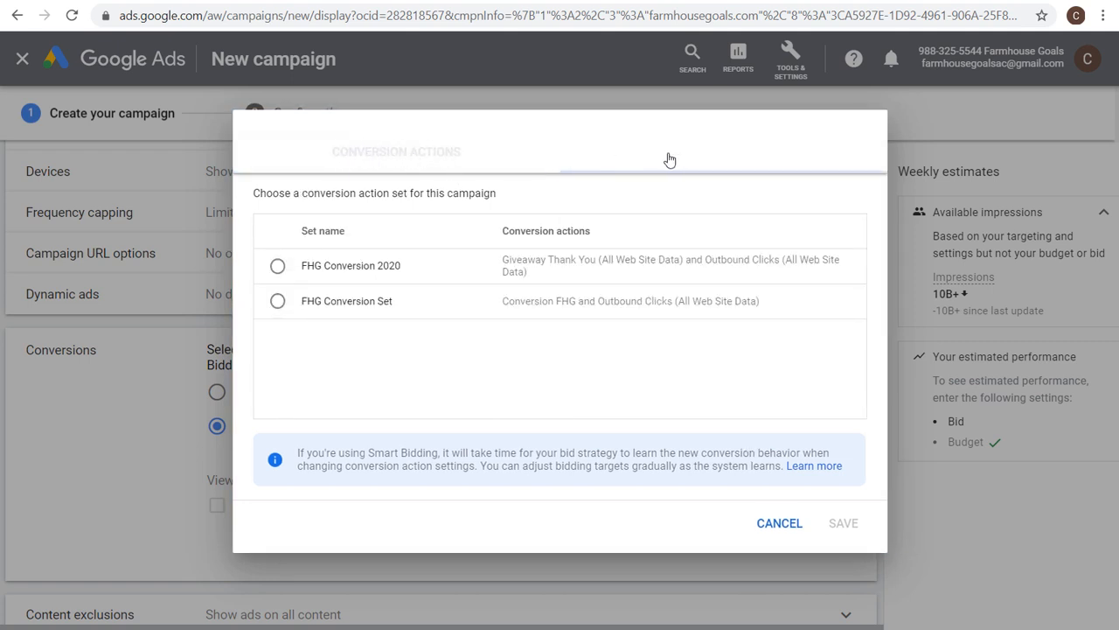
click(278, 270)
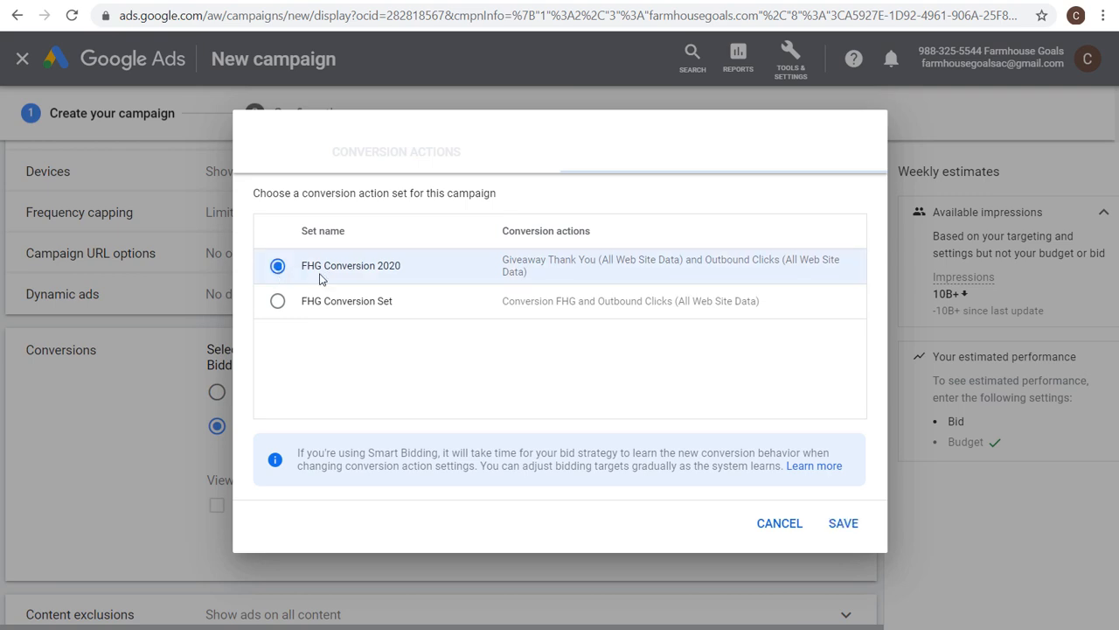
click(837, 524)
scroll(766, 320, down, 3)
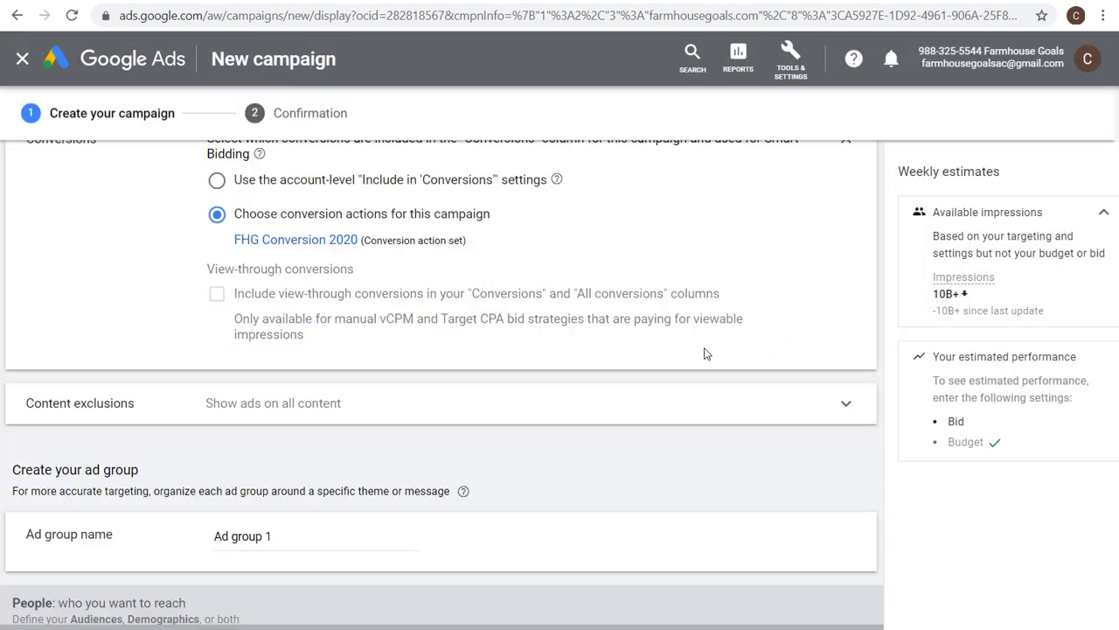
Exclude all five sensitive content categories, from Tragedy and conflict to Sensational and shocking, in the content exclusions.
click(462, 413)
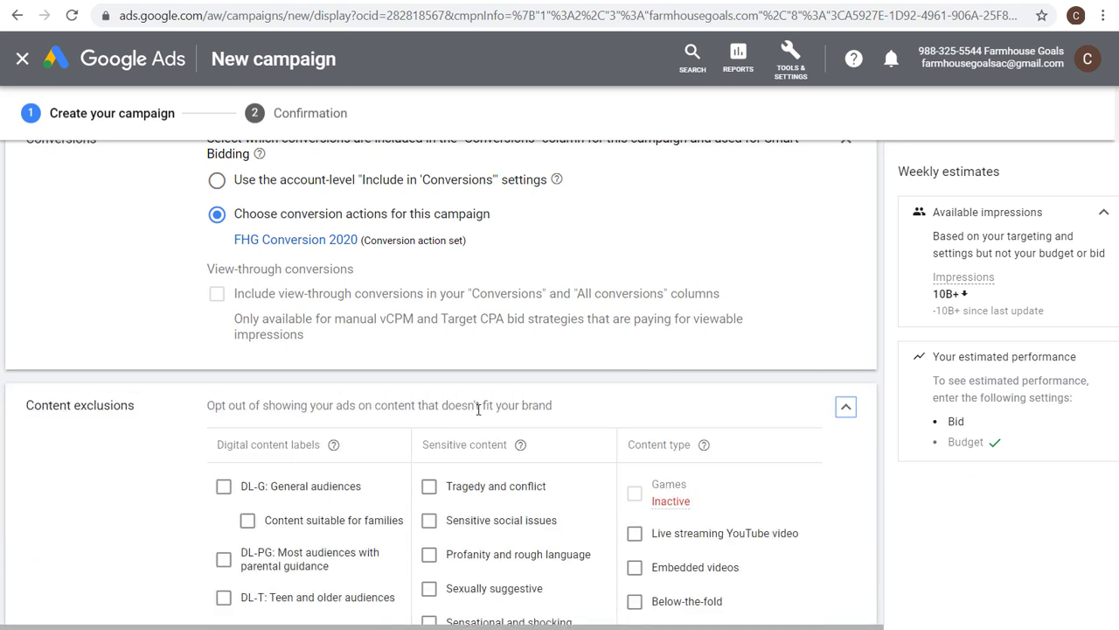
scroll(468, 402, down, 1)
click(477, 381)
click(472, 414)
click(482, 451)
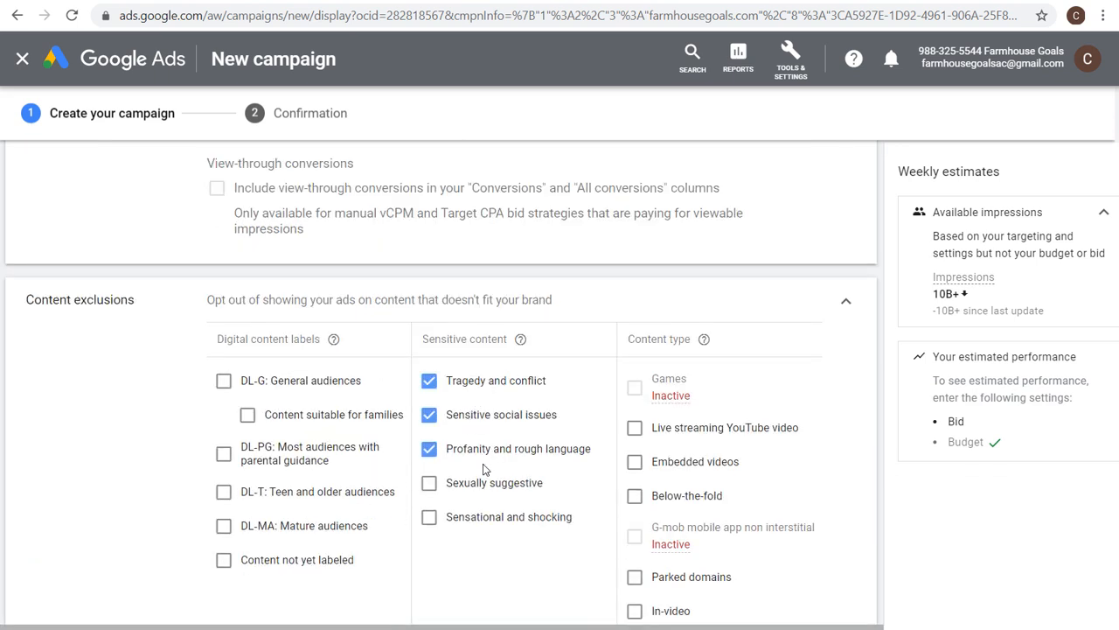
click(488, 484)
click(492, 517)
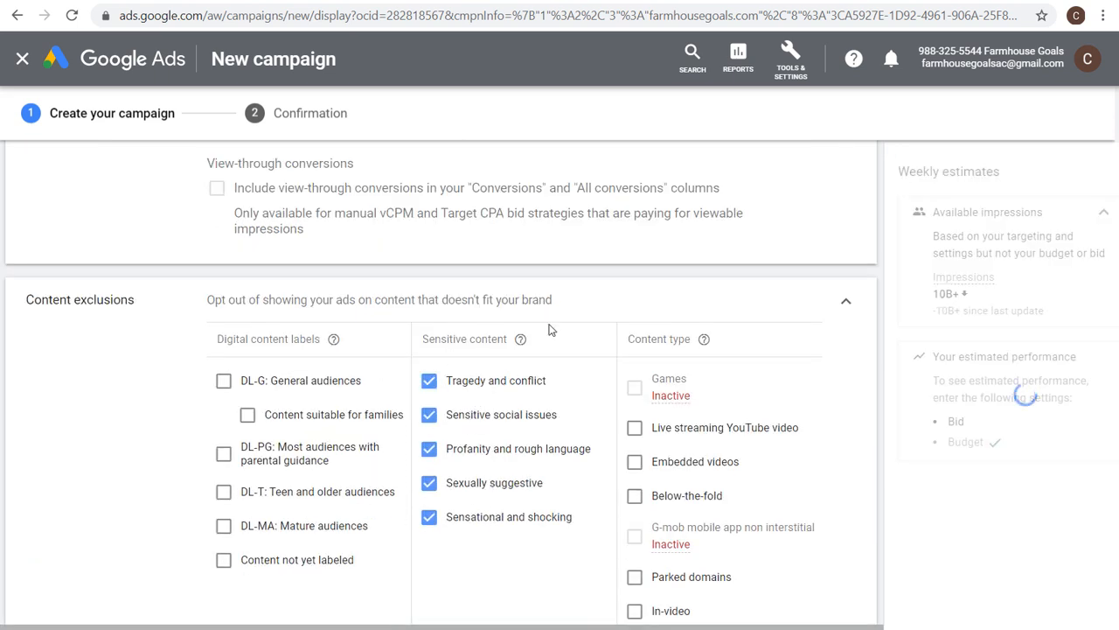
click(849, 303)
Set the ad group's enhanced CPC bid to $0.15.
scroll(578, 333, down, 1)
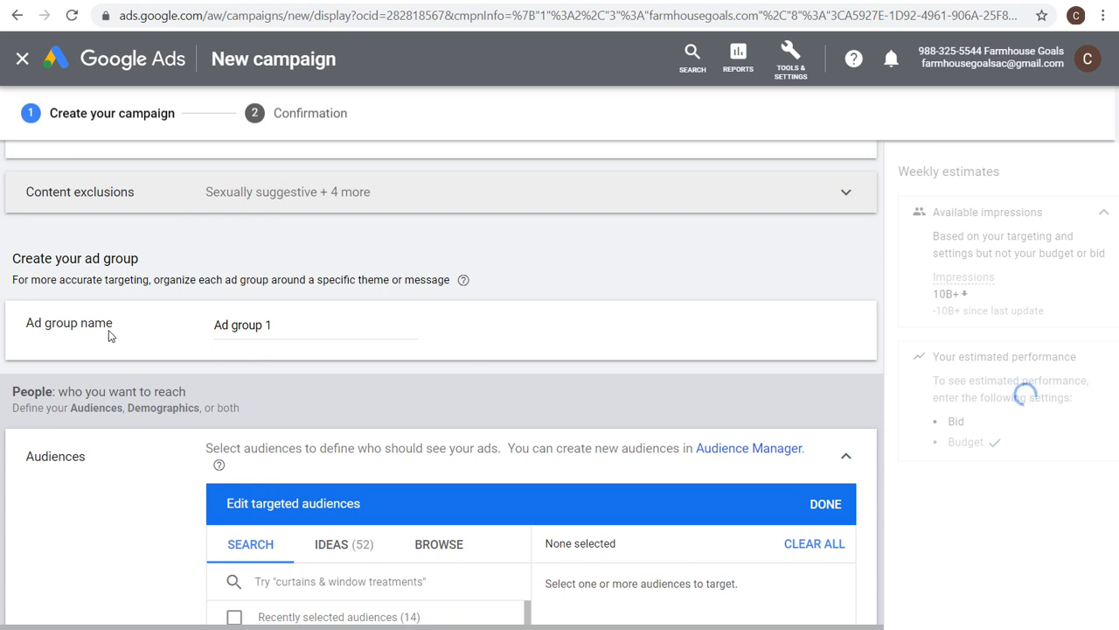
scroll(123, 311, down, 2)
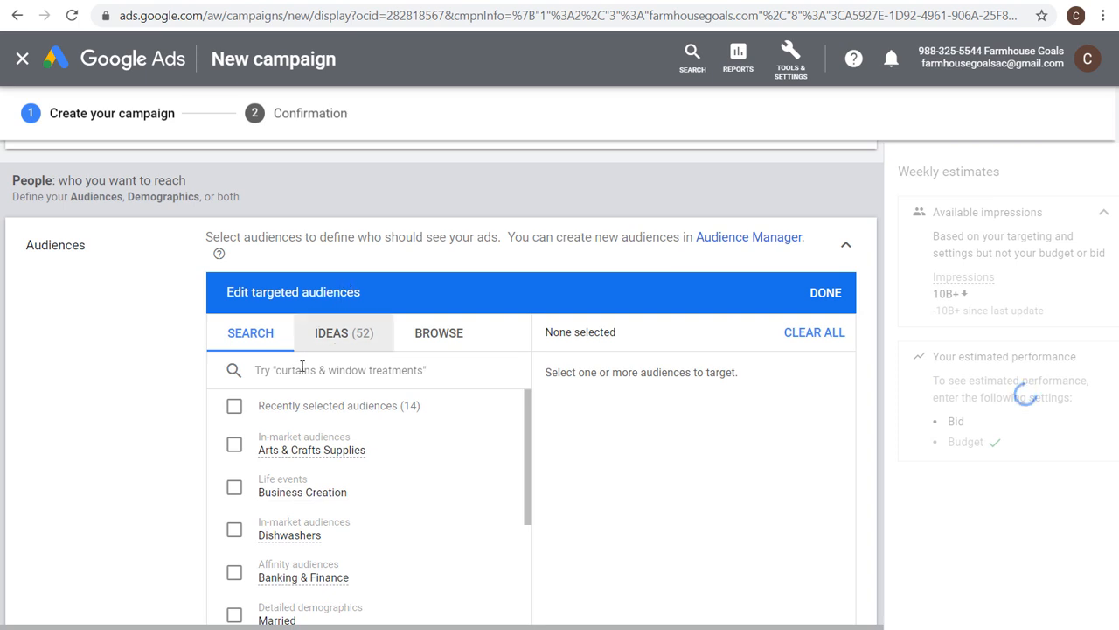
scroll(167, 362, down, 5)
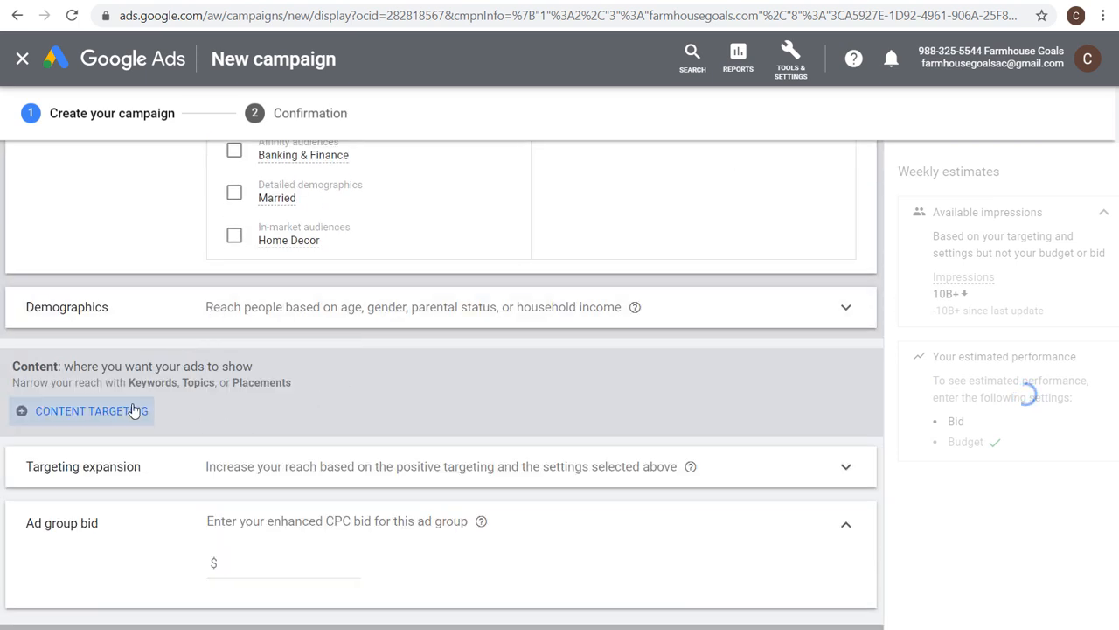
scroll(363, 350, down, 1)
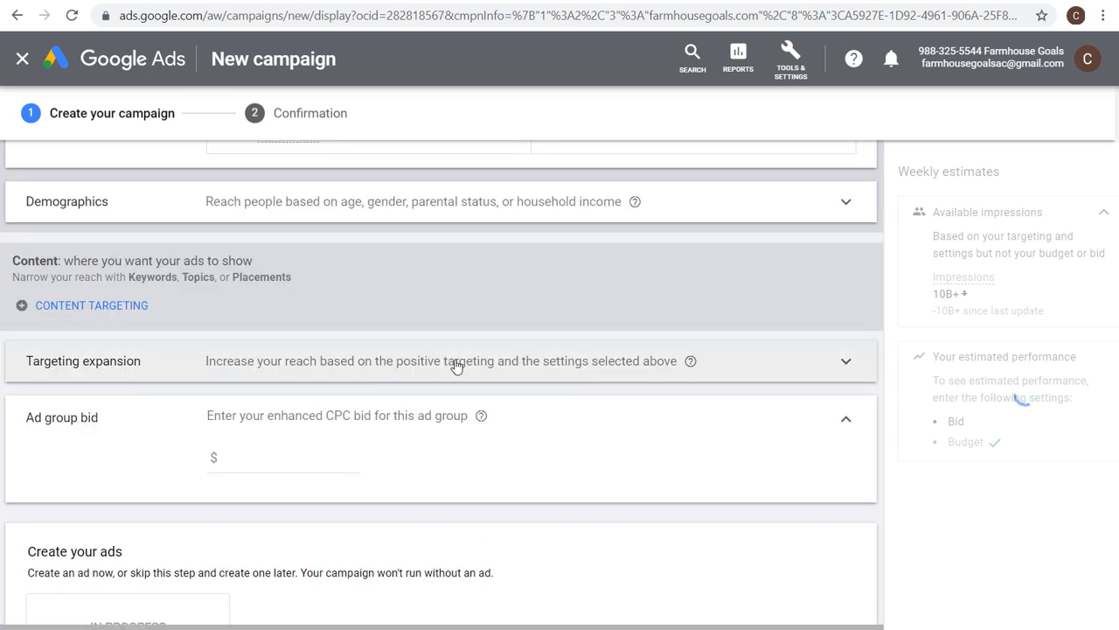
scroll(455, 365, down, 1)
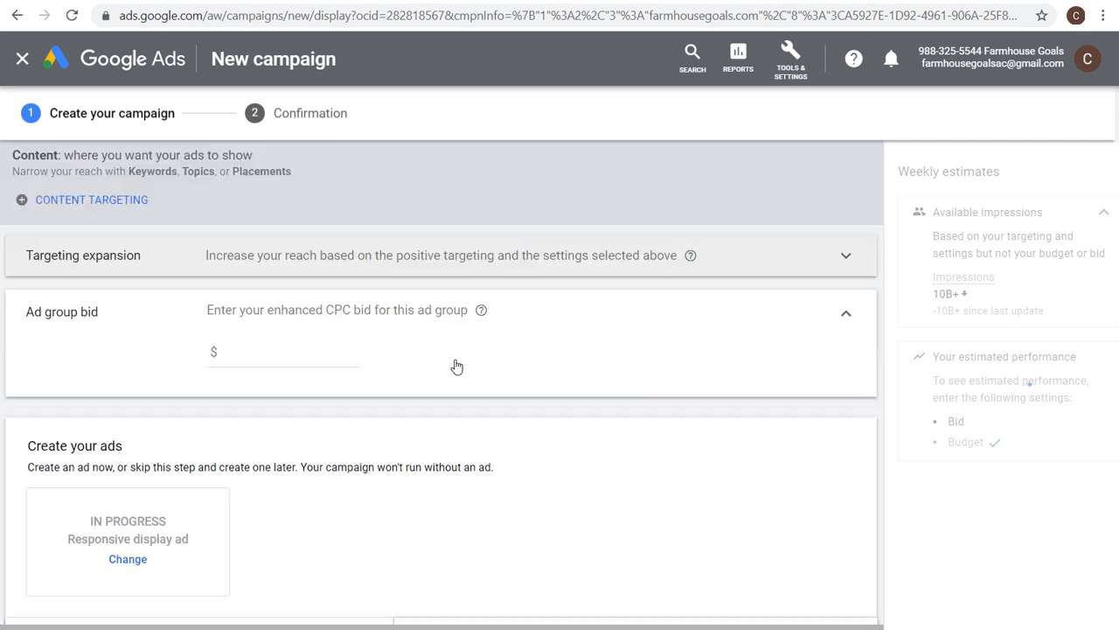
click(285, 351)
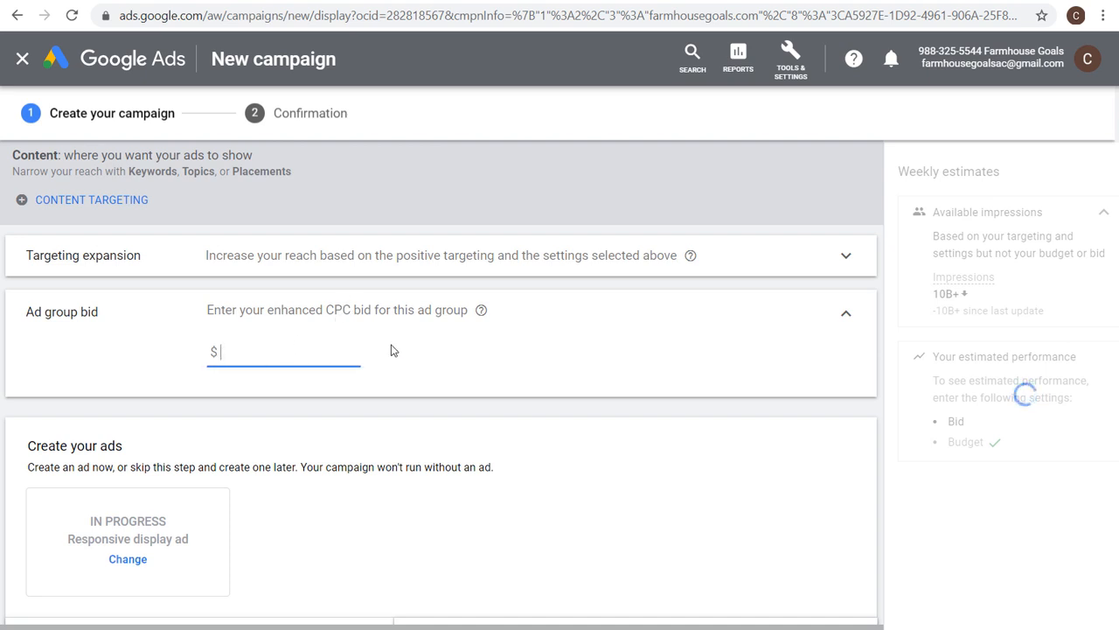
text(0.15)
click(892, 301)
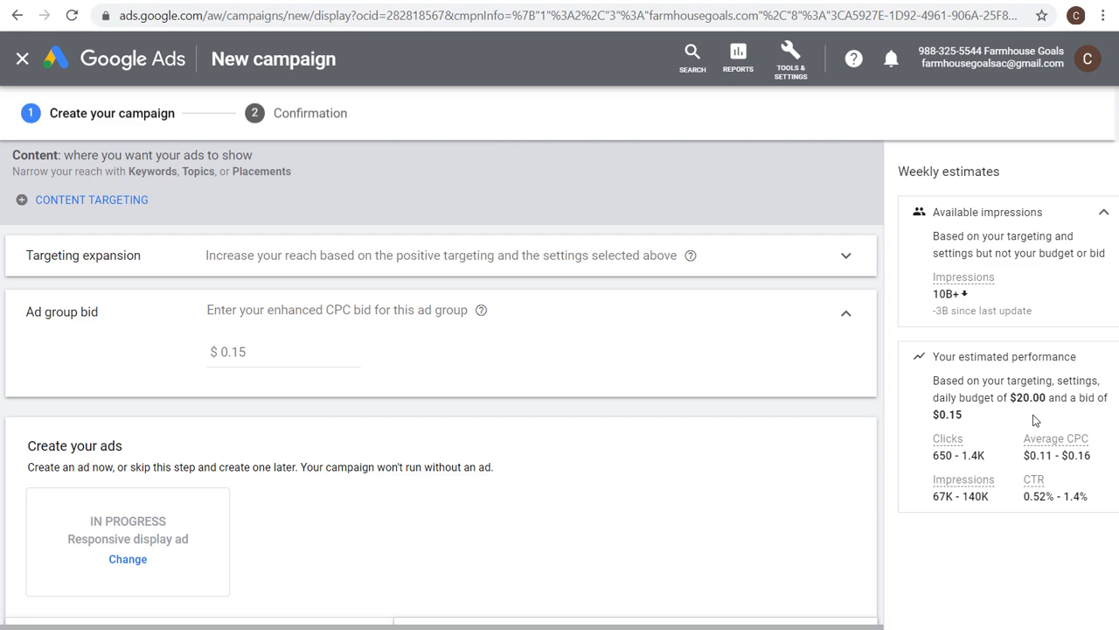
Review the responsive display ad section and the ad group's audience targeting panel.
scroll(881, 464, down, 2)
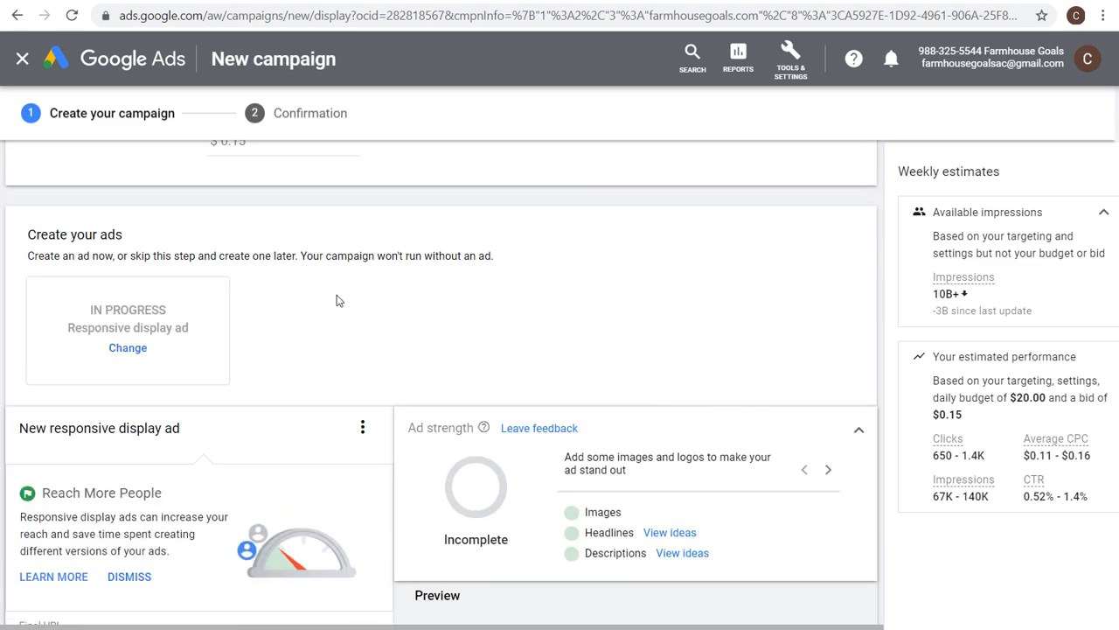
scroll(162, 337, down, 2)
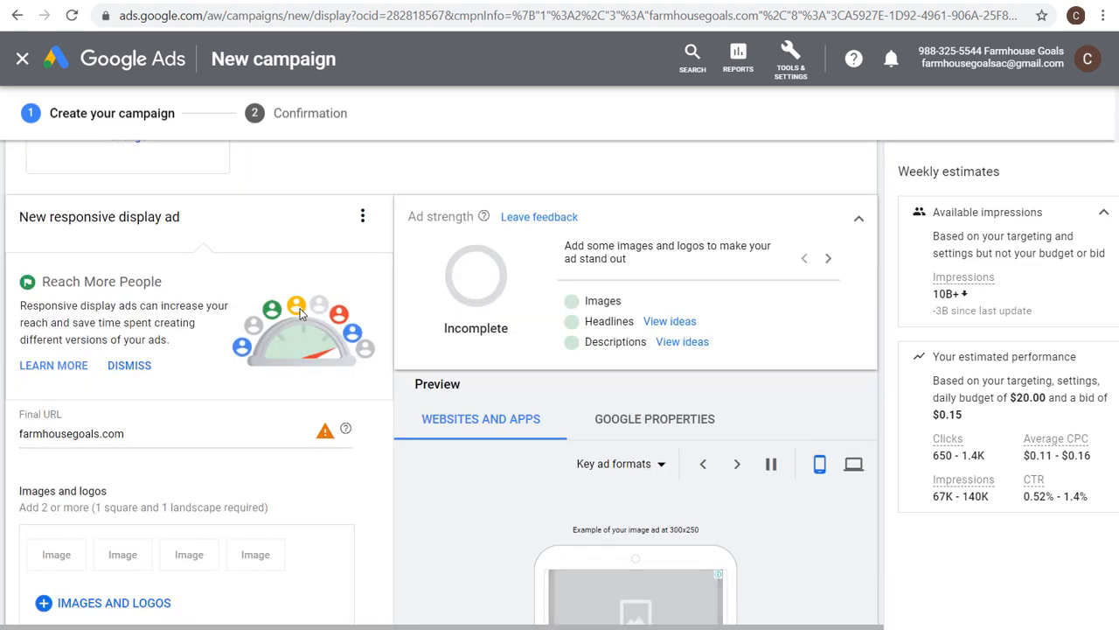
scroll(305, 312, down, 2)
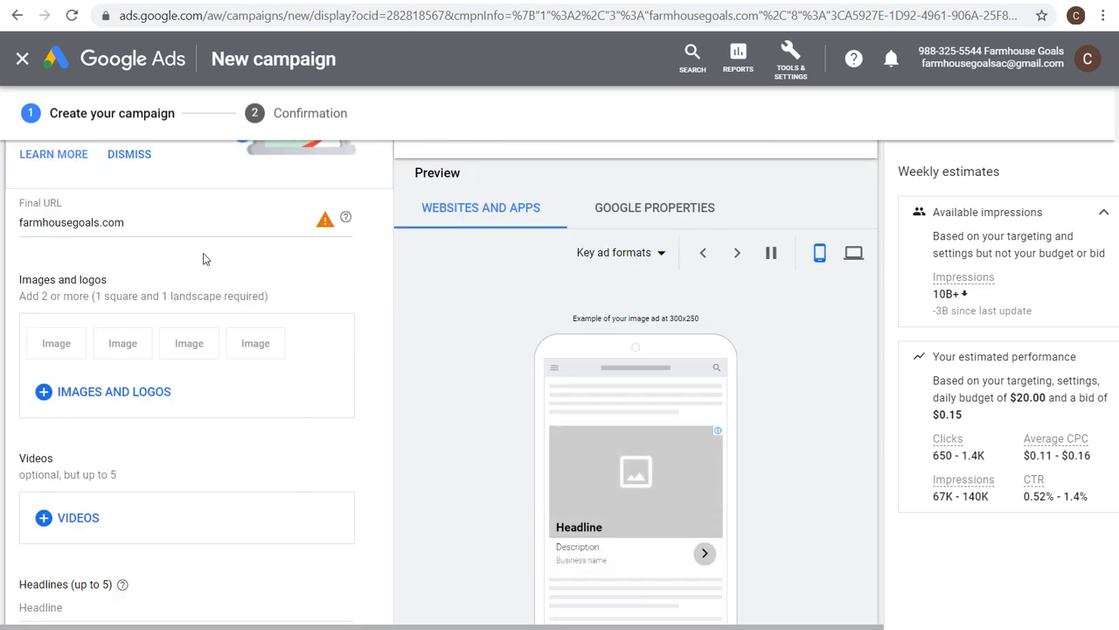
scroll(187, 275, down, 1)
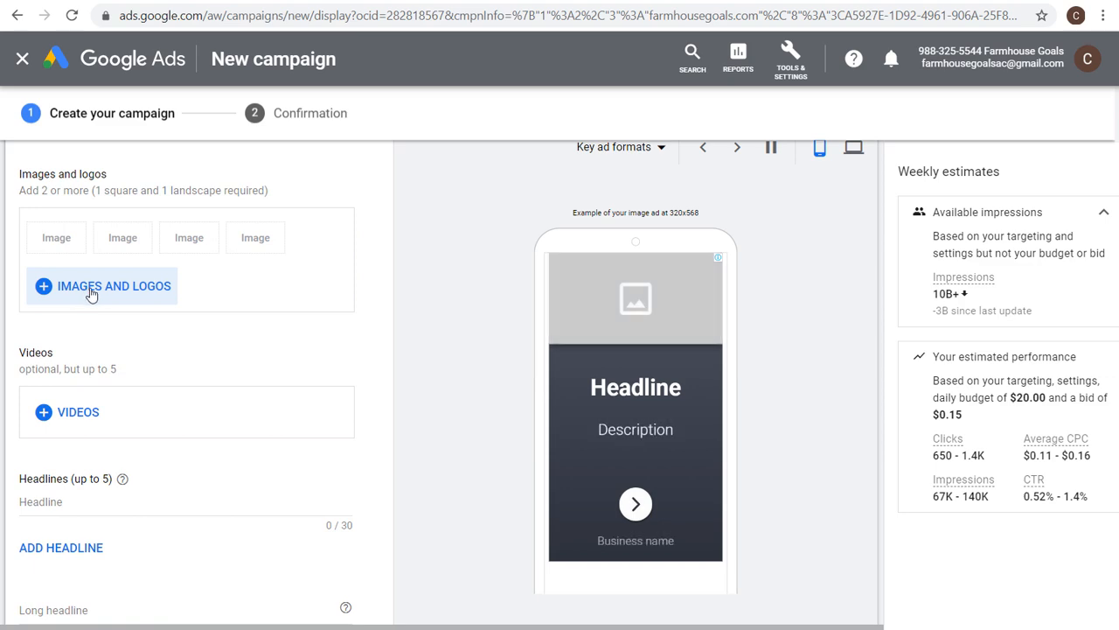
scroll(341, 307, up, 4)
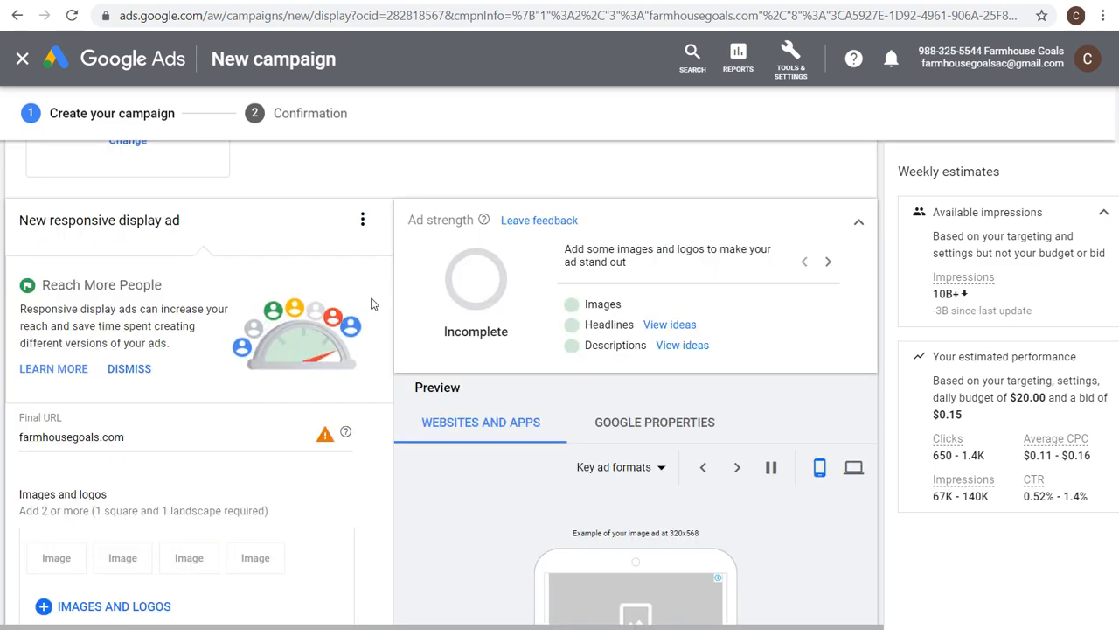
scroll(359, 306, up, 5)
scroll(369, 287, up, 8)
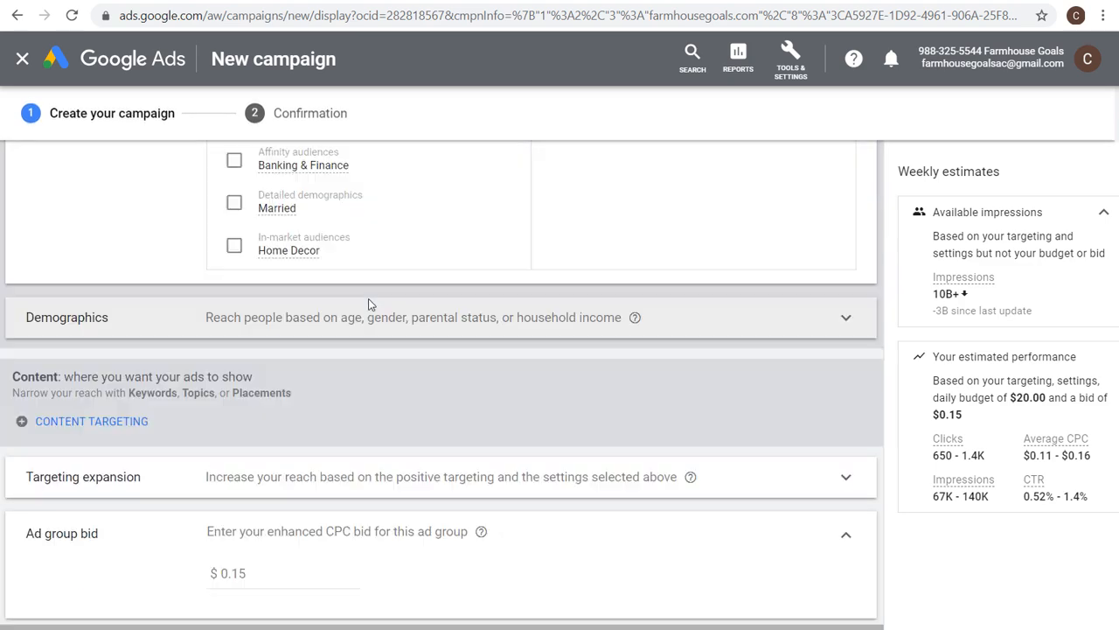
scroll(623, 329, up, 1)
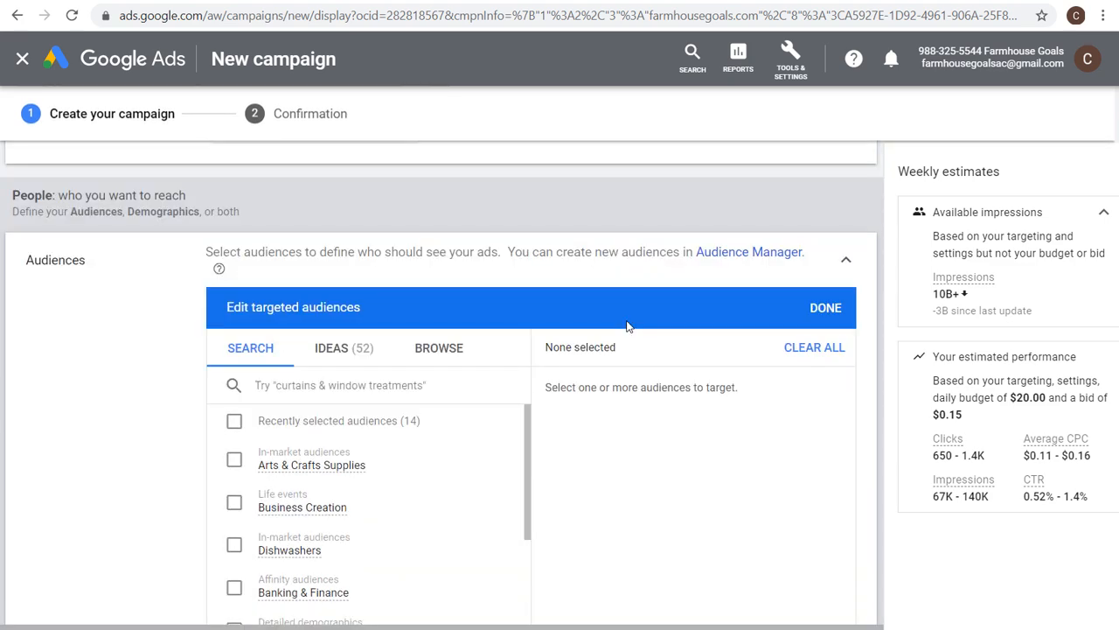
scroll(636, 324, up, 1)
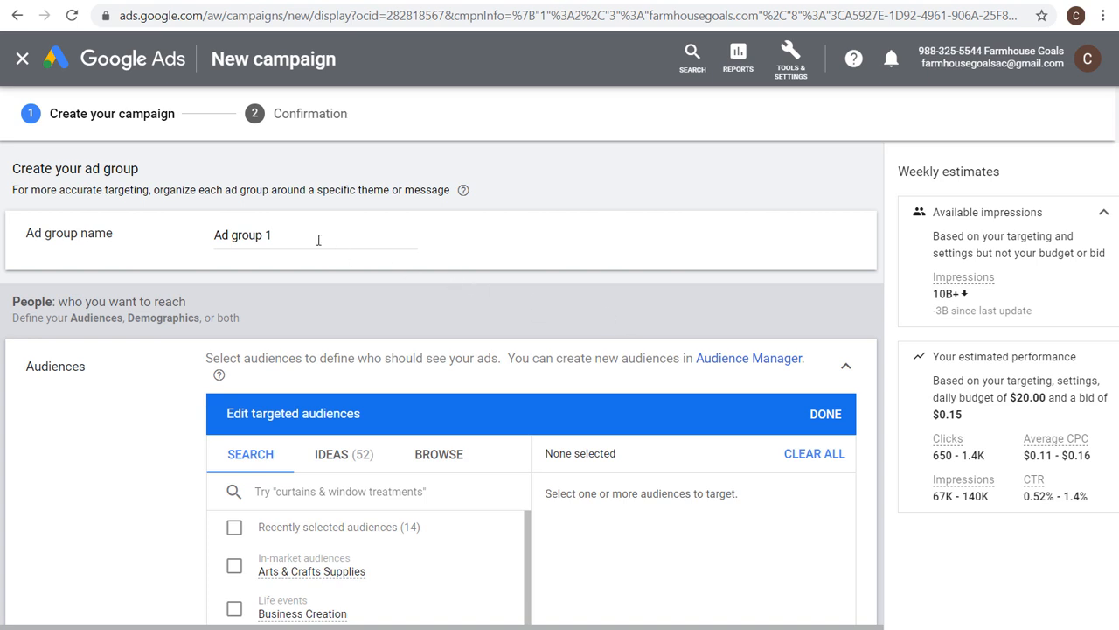
scroll(260, 346, down, 1)
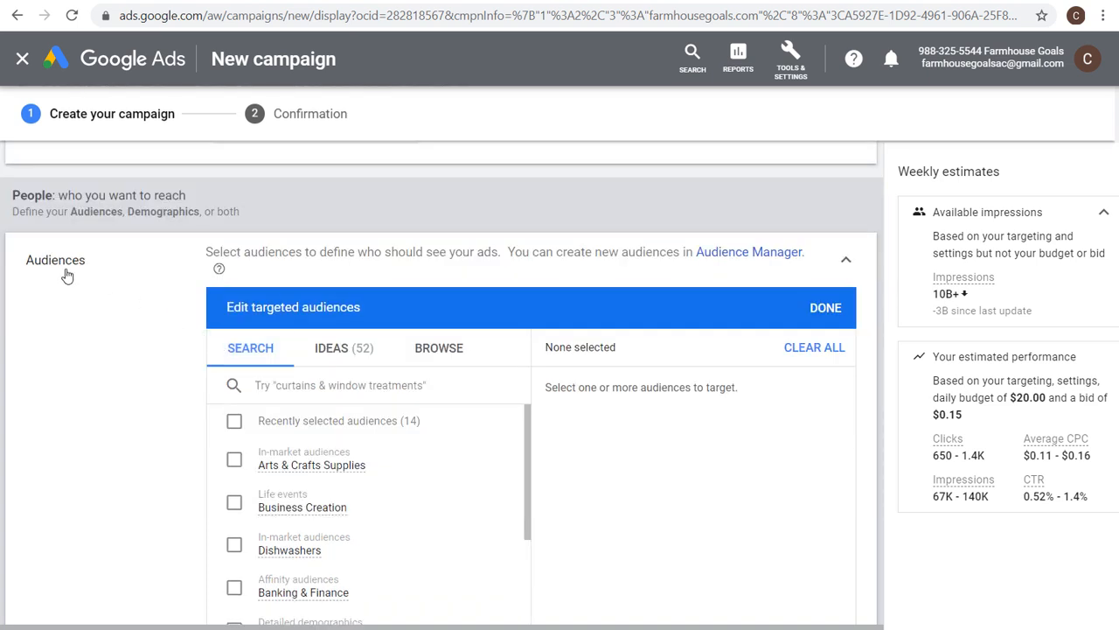
Target the website visitors remarketing audience All Users 540 Days for the ad group.
click(853, 262)
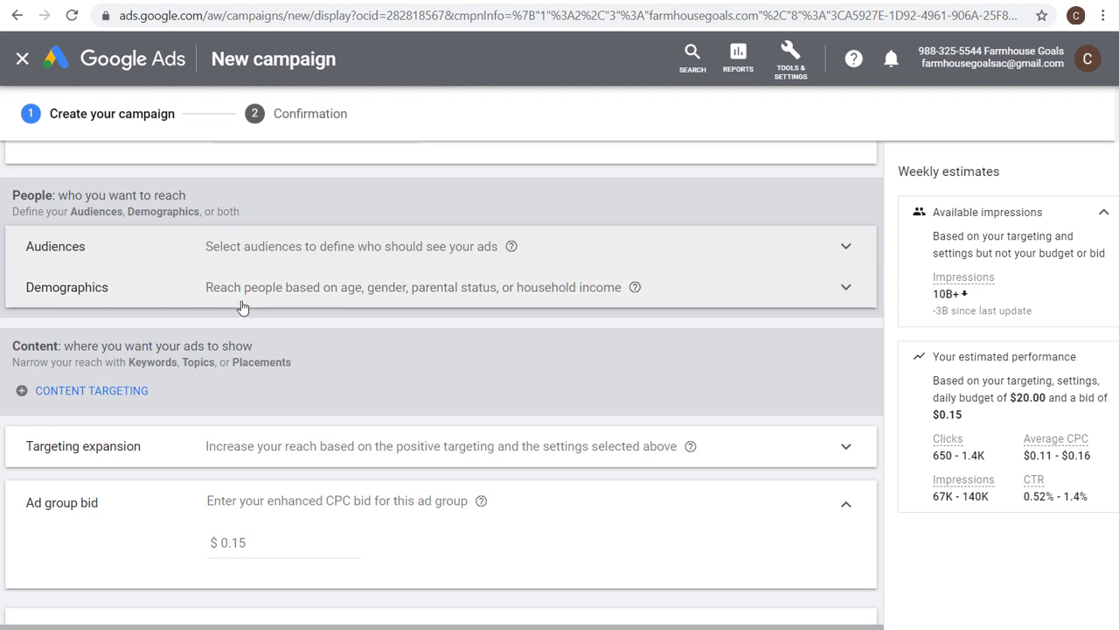
click(267, 249)
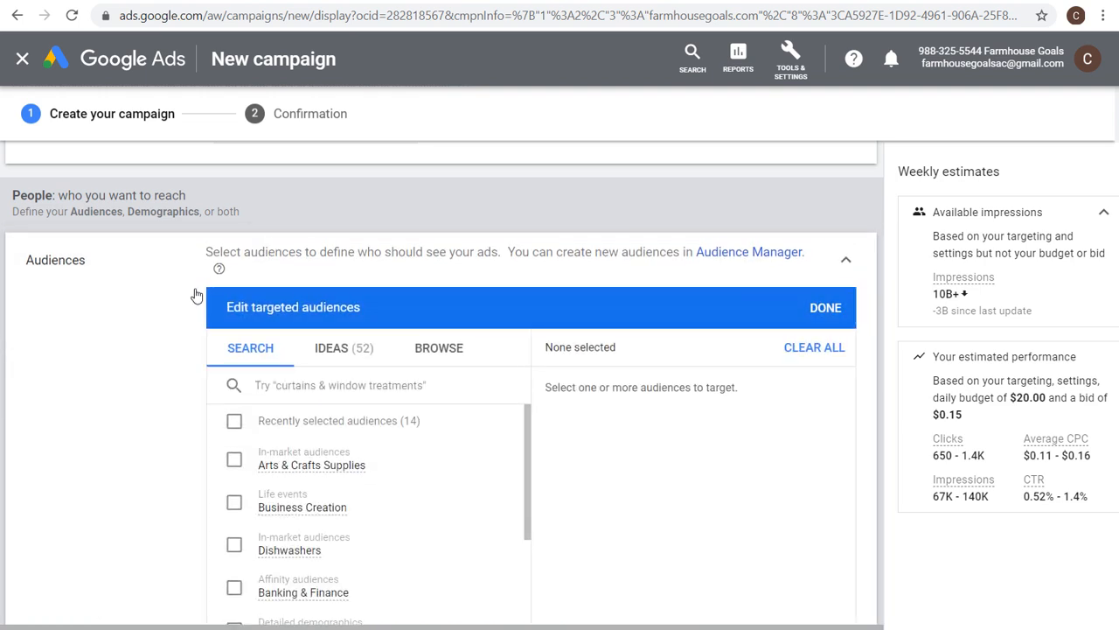
click(453, 350)
scroll(245, 419, down, 2)
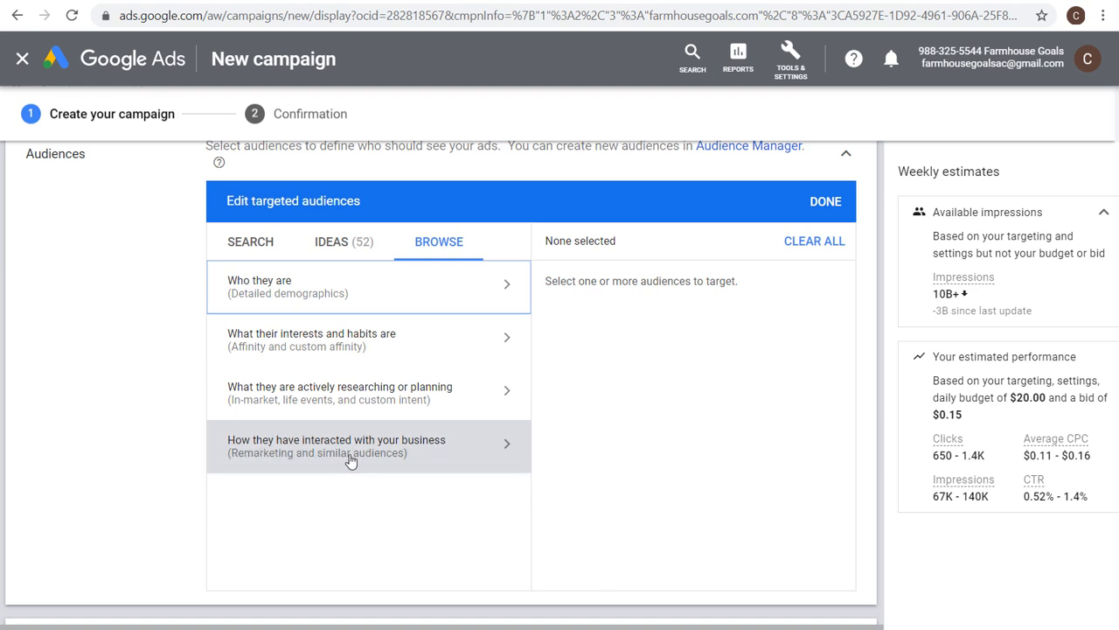
click(394, 460)
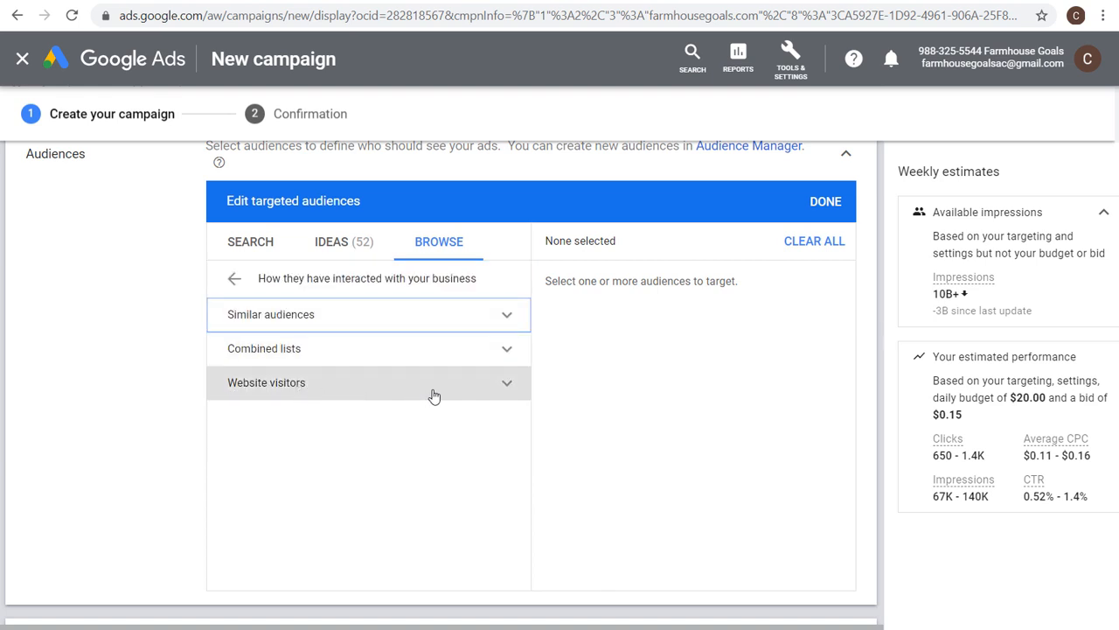
click(511, 391)
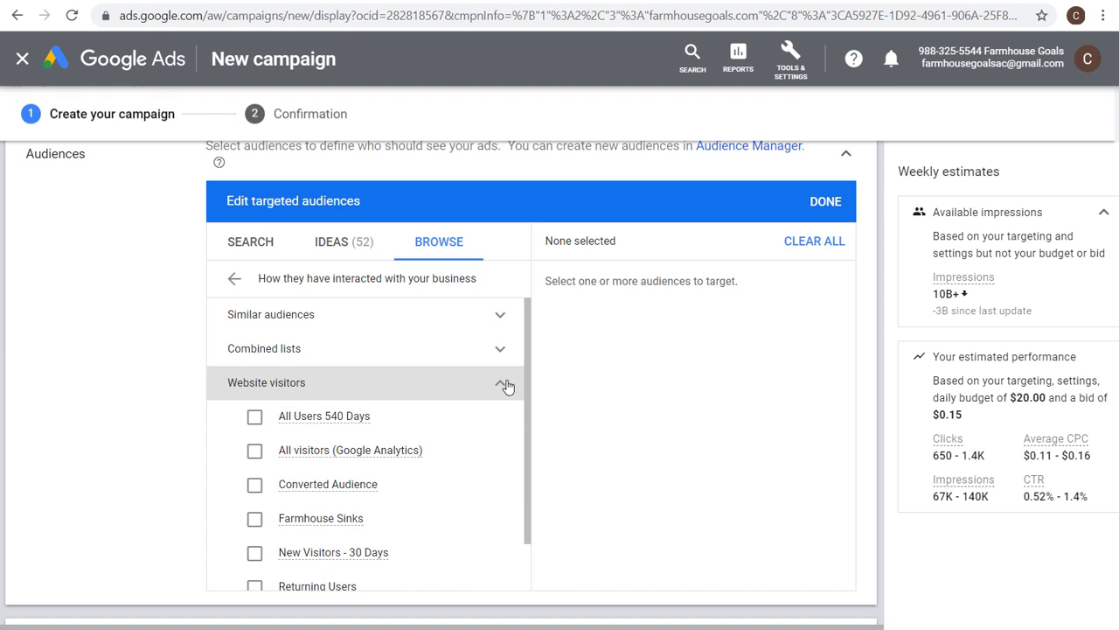
click(256, 421)
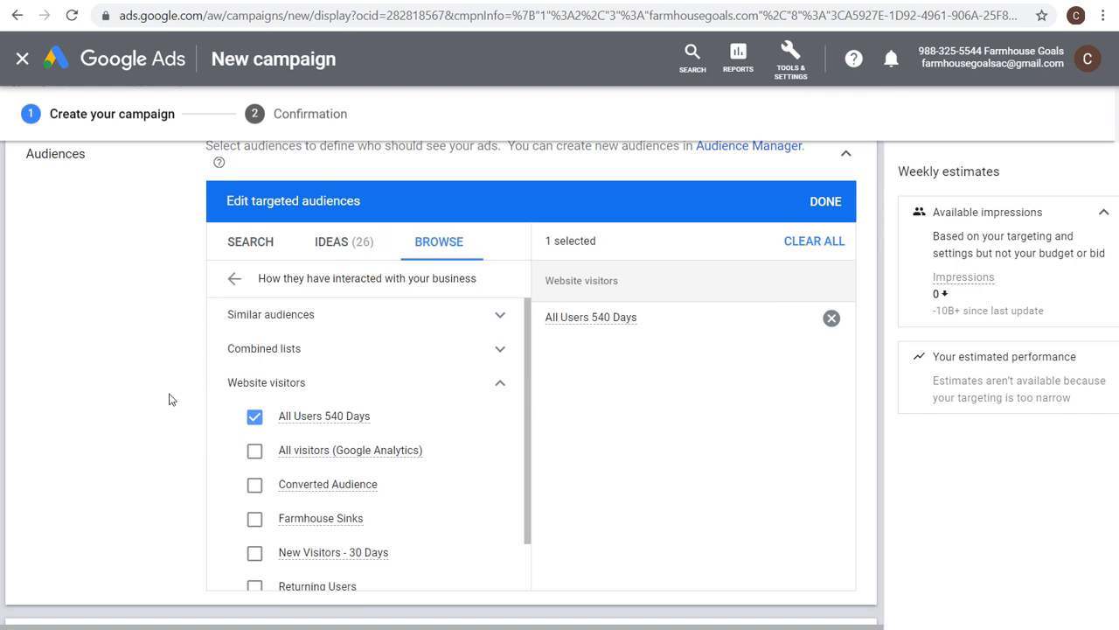
click(831, 204)
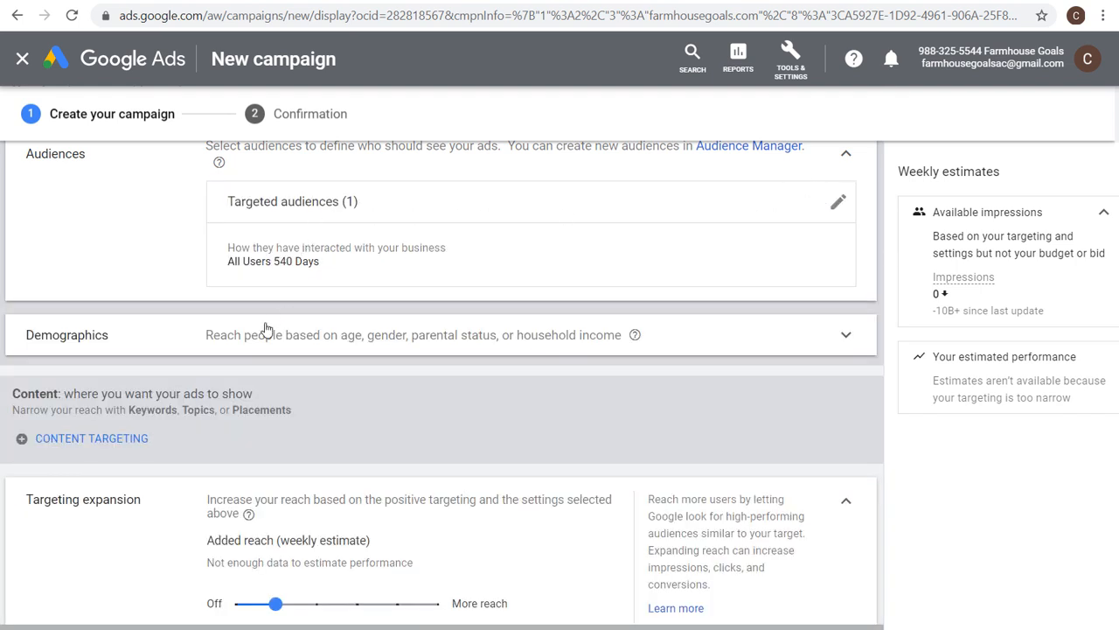
Turn targeting expansion off for the ad group.
scroll(329, 407, down, 1)
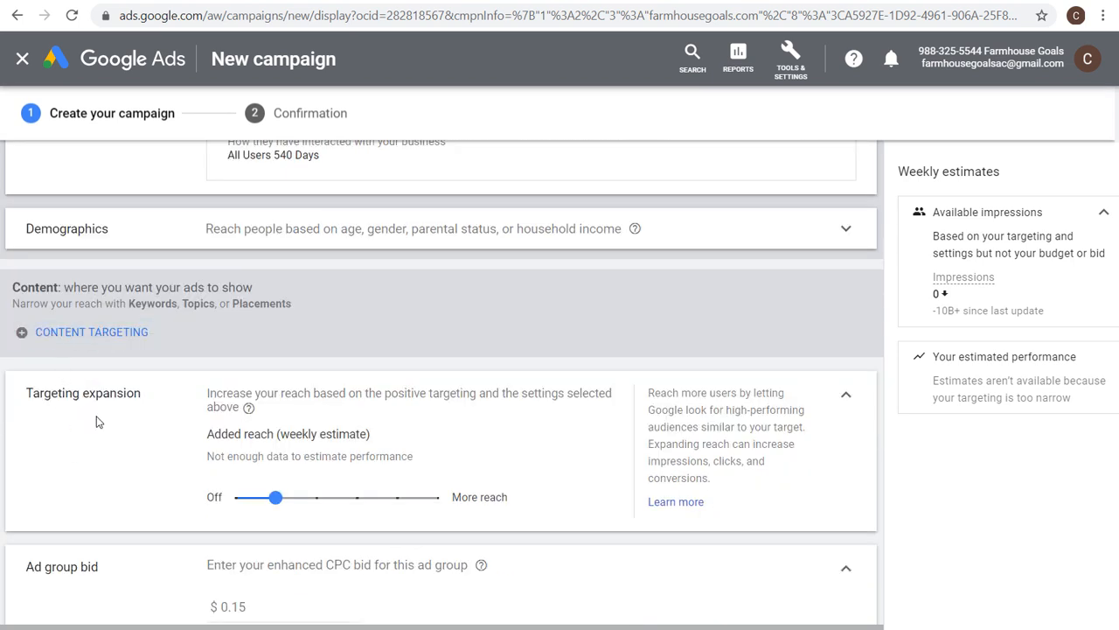
drag(295, 509, 234, 500)
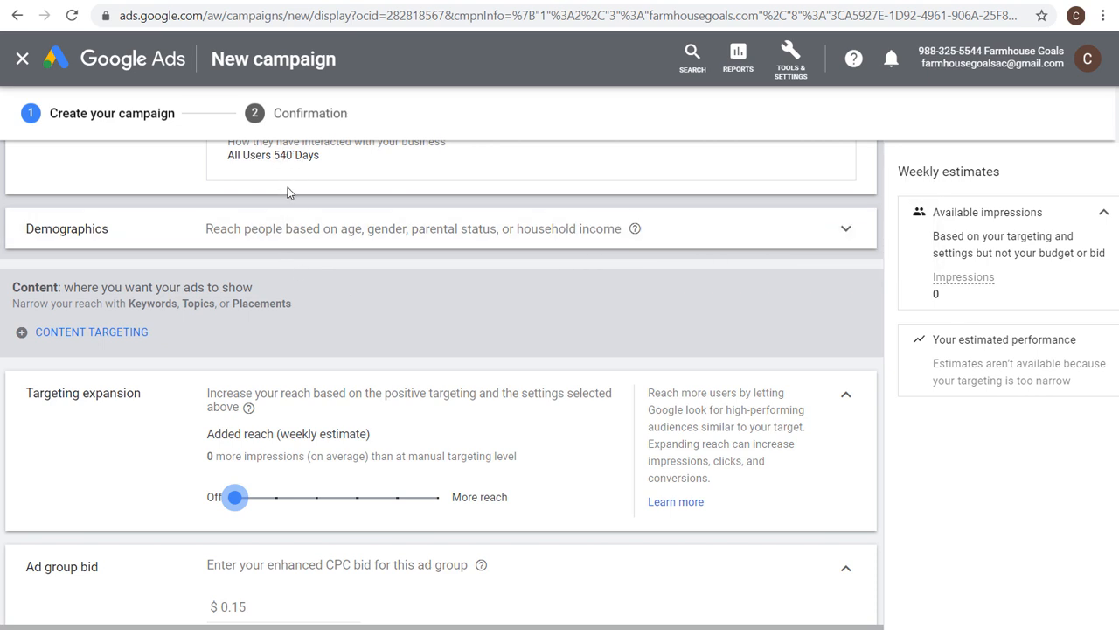
scroll(290, 214, up, 1)
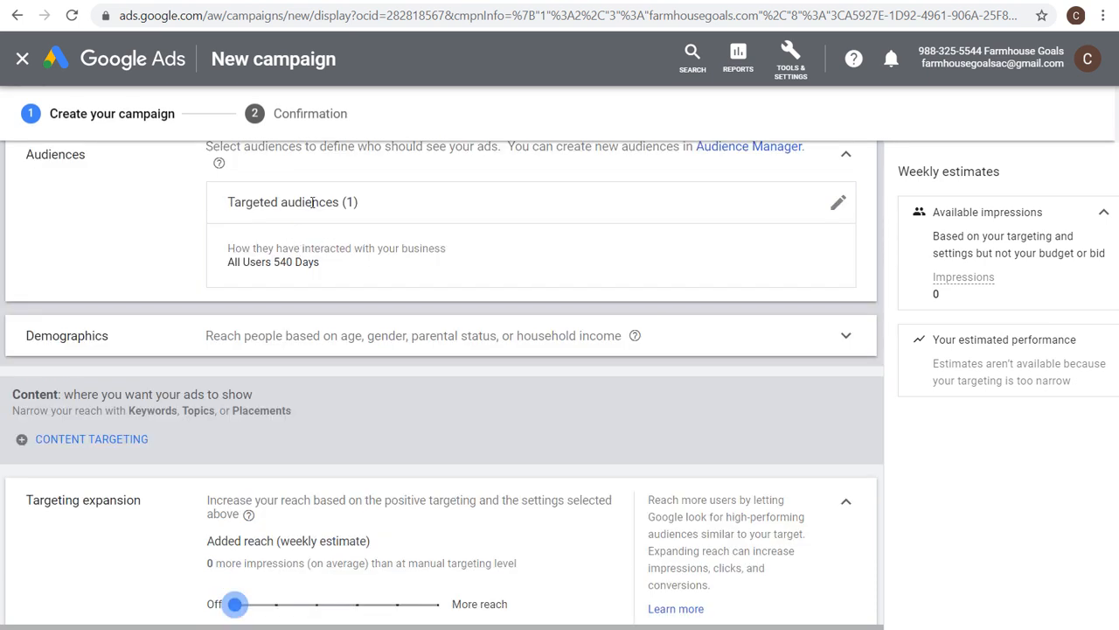
Try to create the campaign.
scroll(331, 590, down, 3)
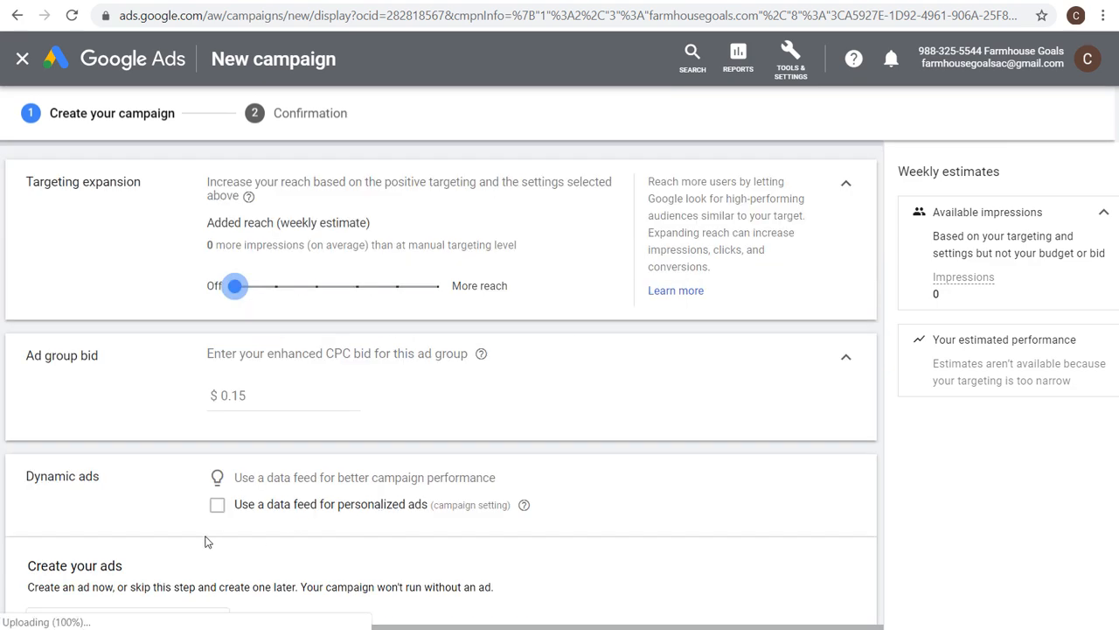
scroll(204, 542, down, 15)
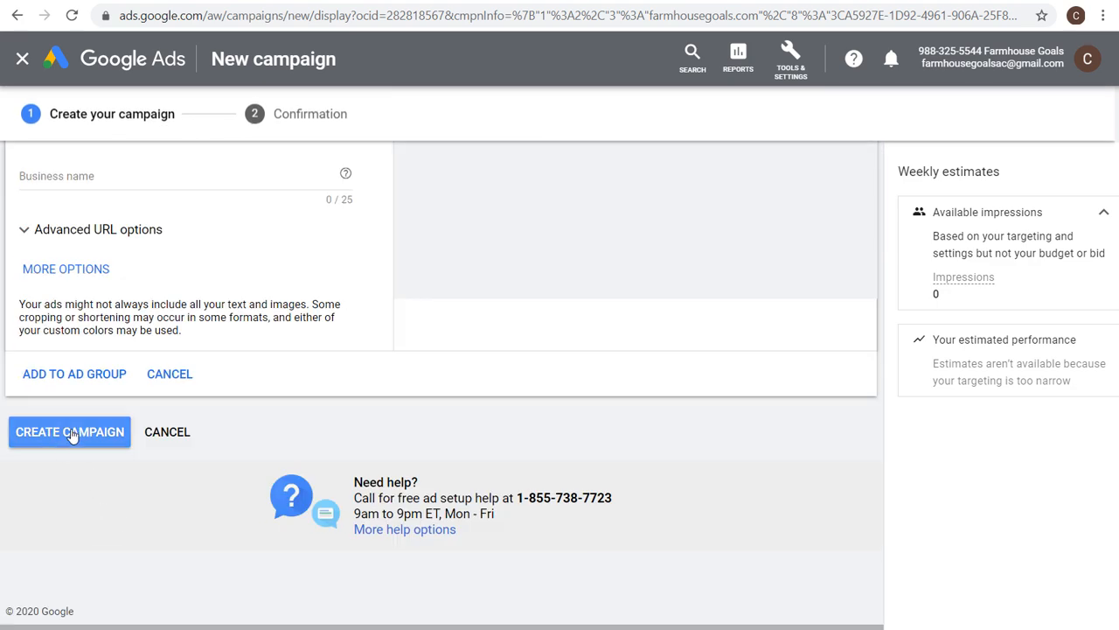
click(72, 435)
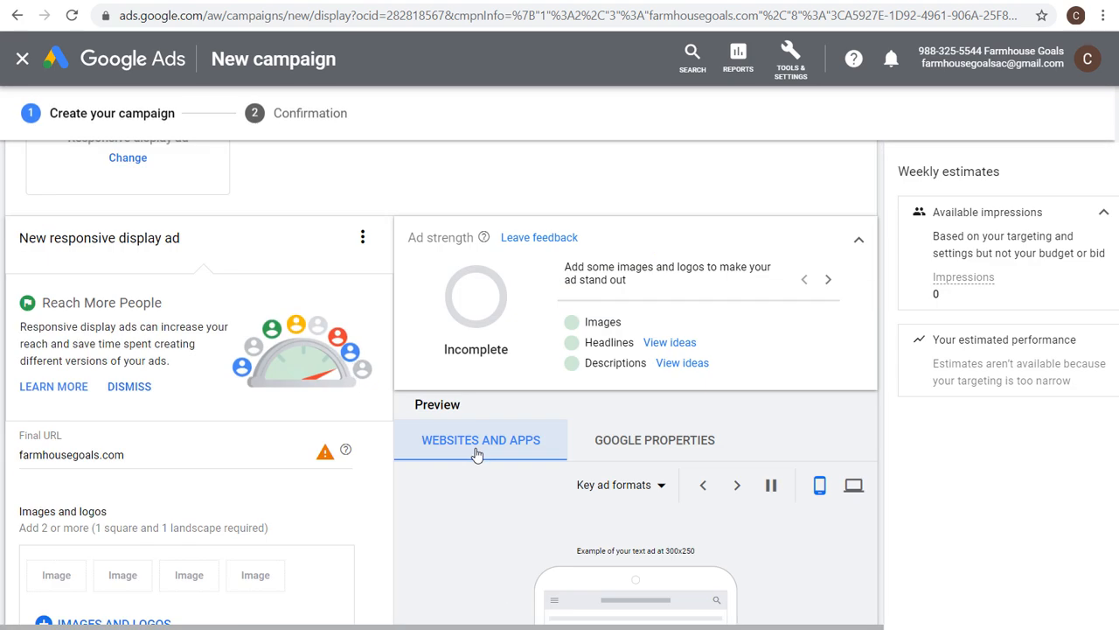
Open the ad group's demographics targeting to review its gender, age, parental status and income options, then close it.
scroll(477, 453, up, 8)
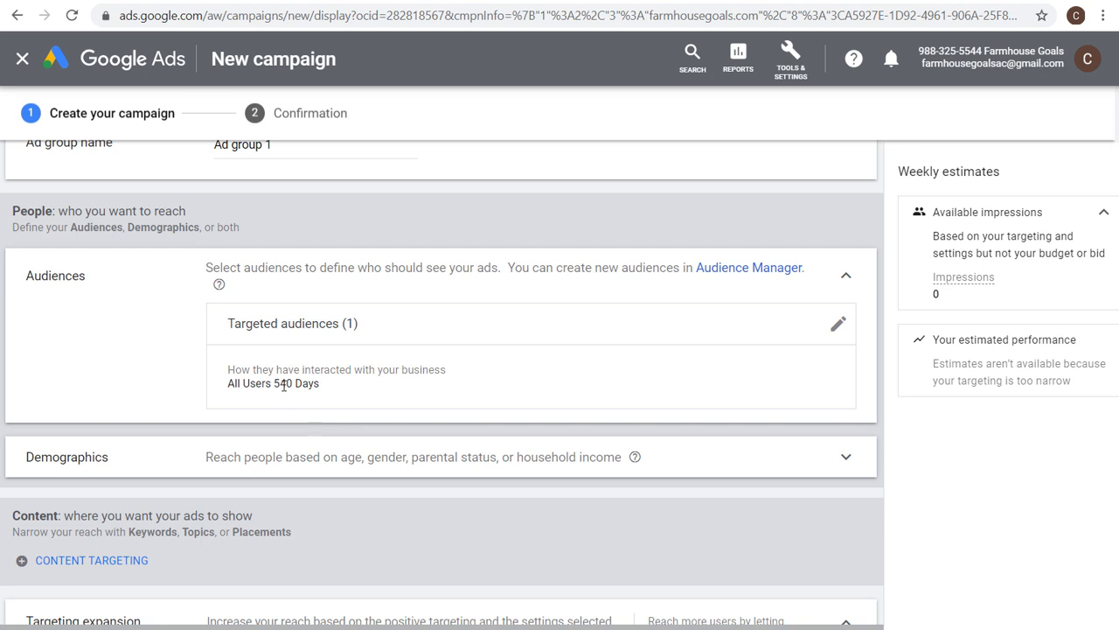
click(315, 468)
scroll(470, 464, down, 2)
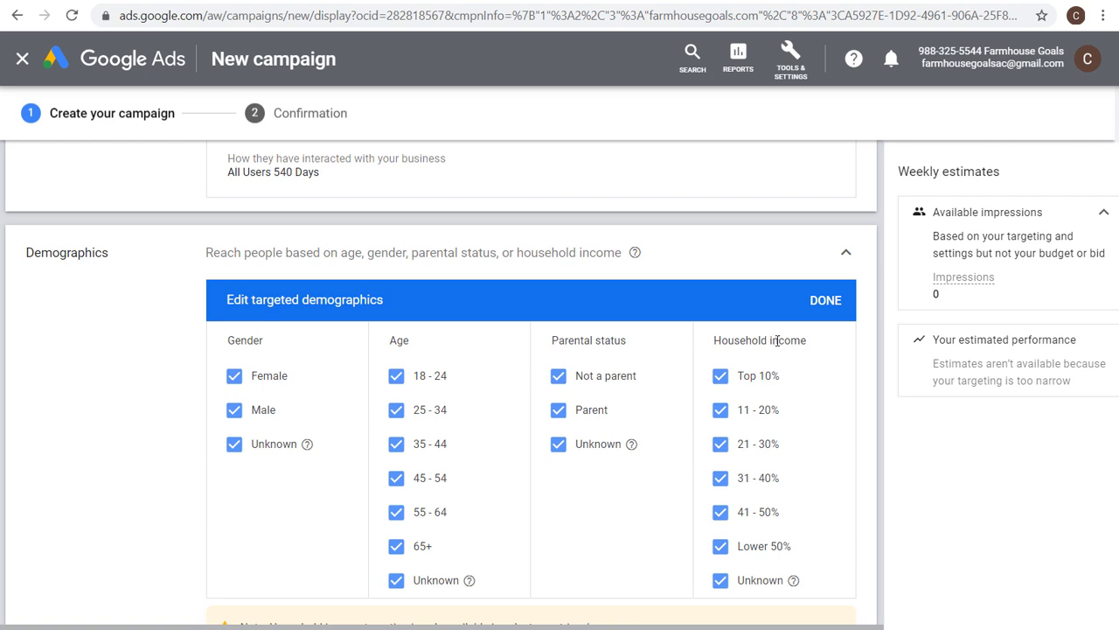
click(826, 300)
Remove the All Users 540 Days remarketing audience from the ad group's targeted audiences.
scroll(822, 267, up, 2)
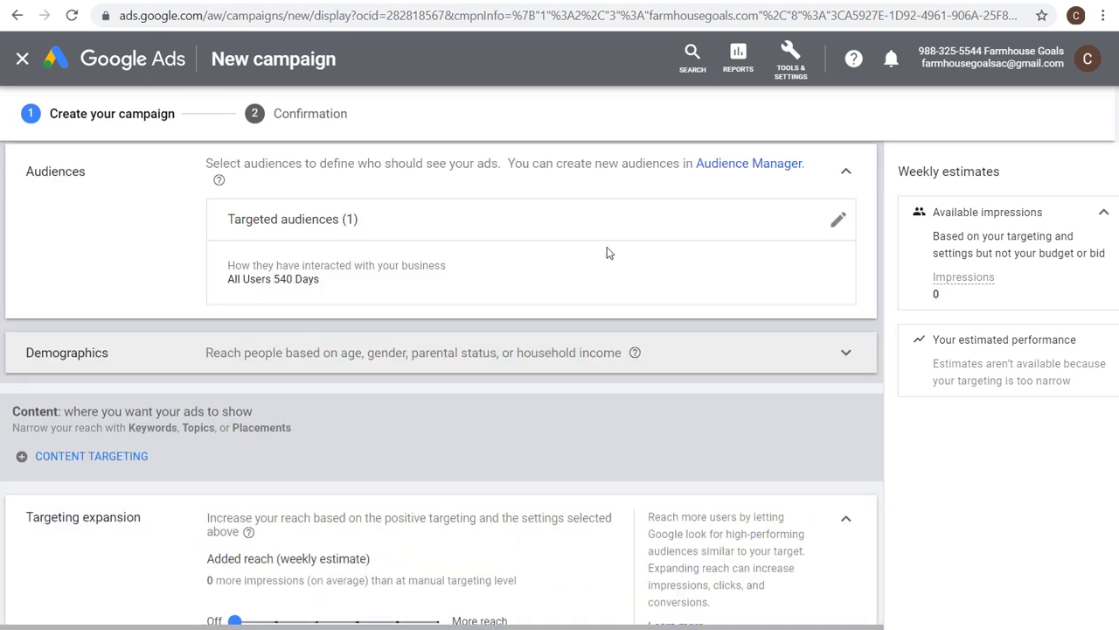
click(839, 219)
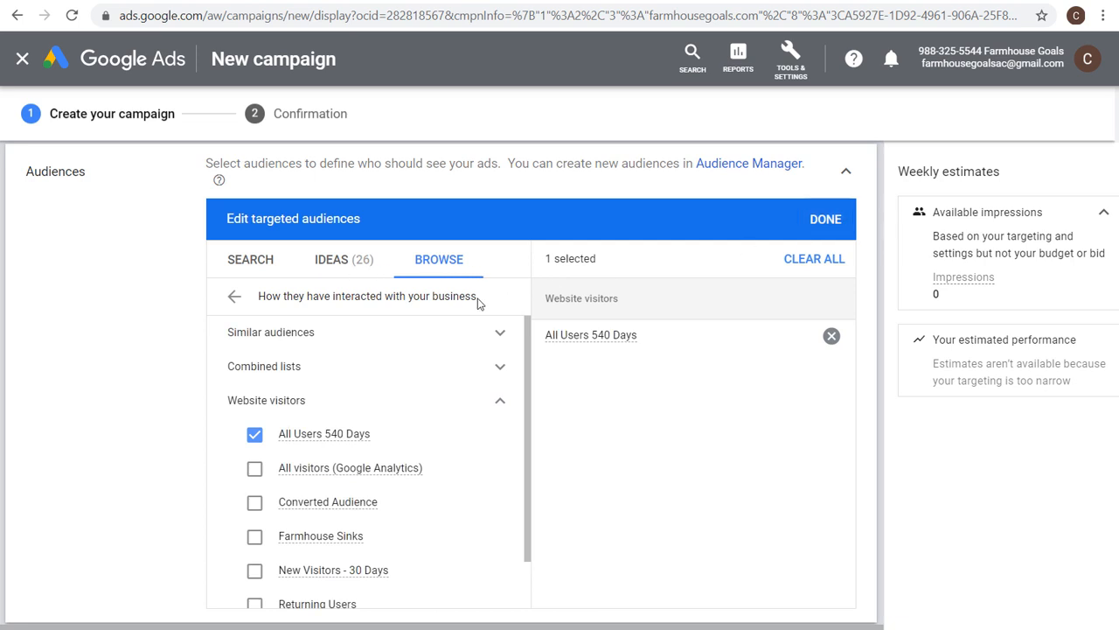
click(270, 430)
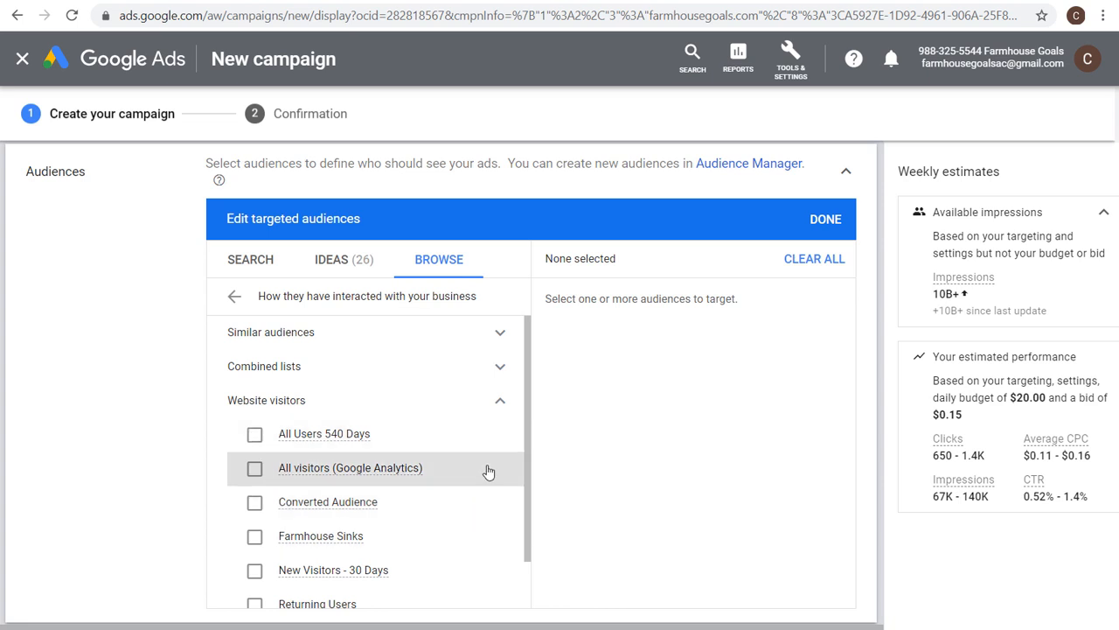
Browse the similar audiences, combined lists and website visitor lists under how people interacted with the business.
click(500, 401)
click(245, 296)
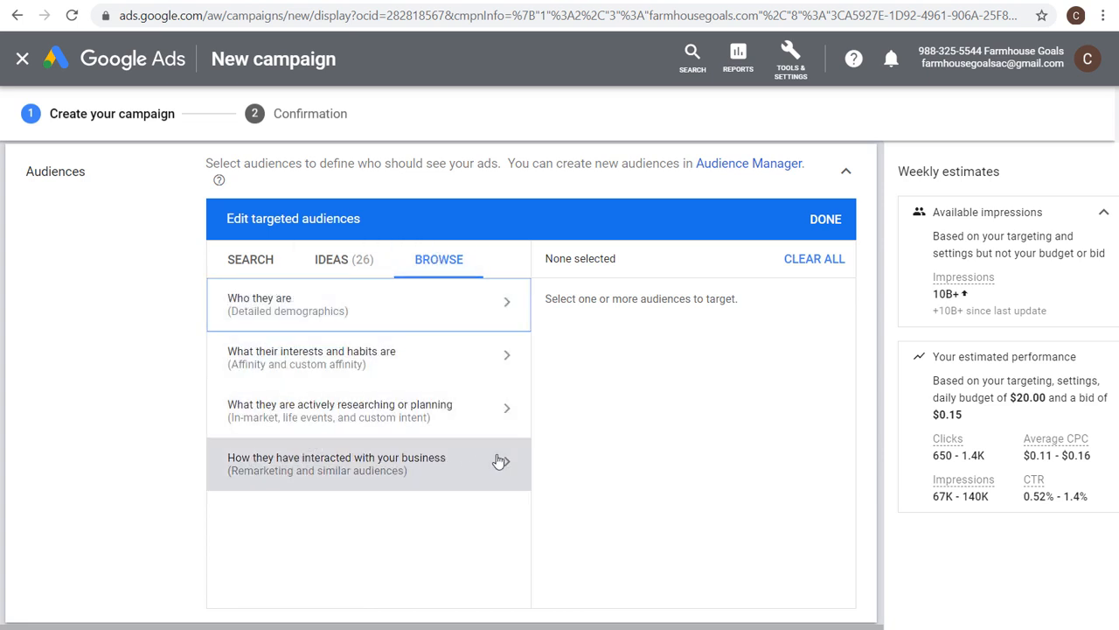
click(320, 474)
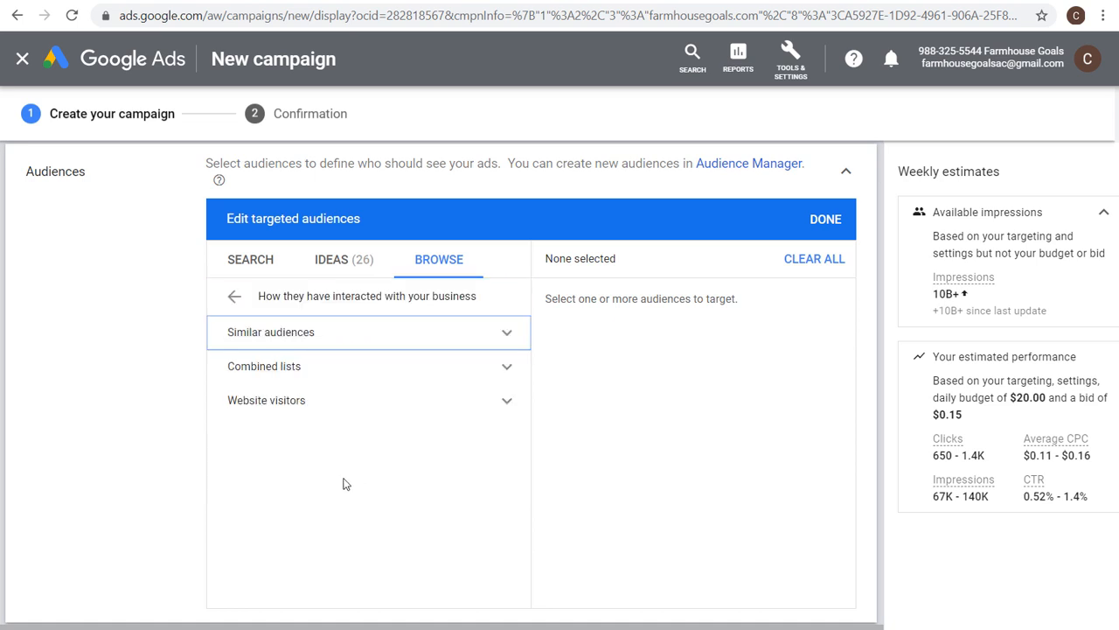
click(509, 339)
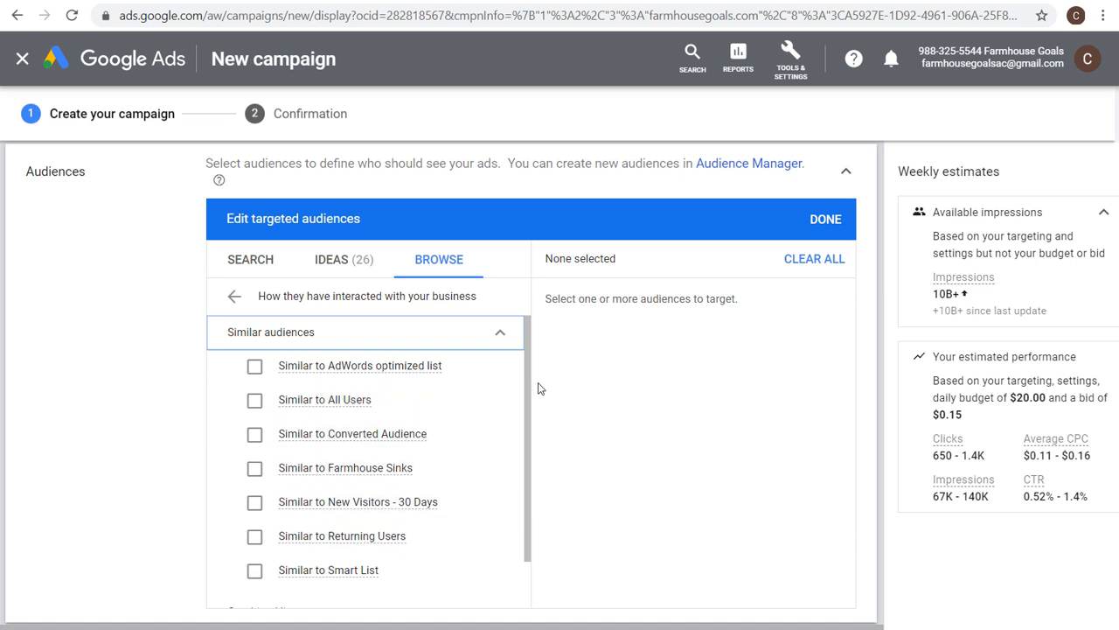
click(498, 335)
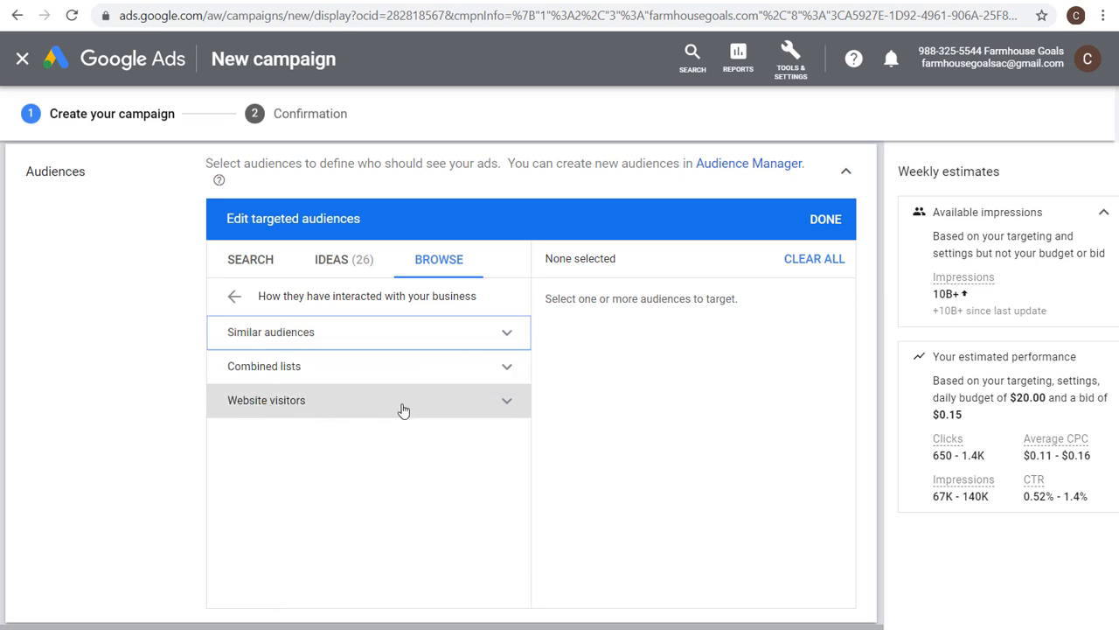
click(504, 334)
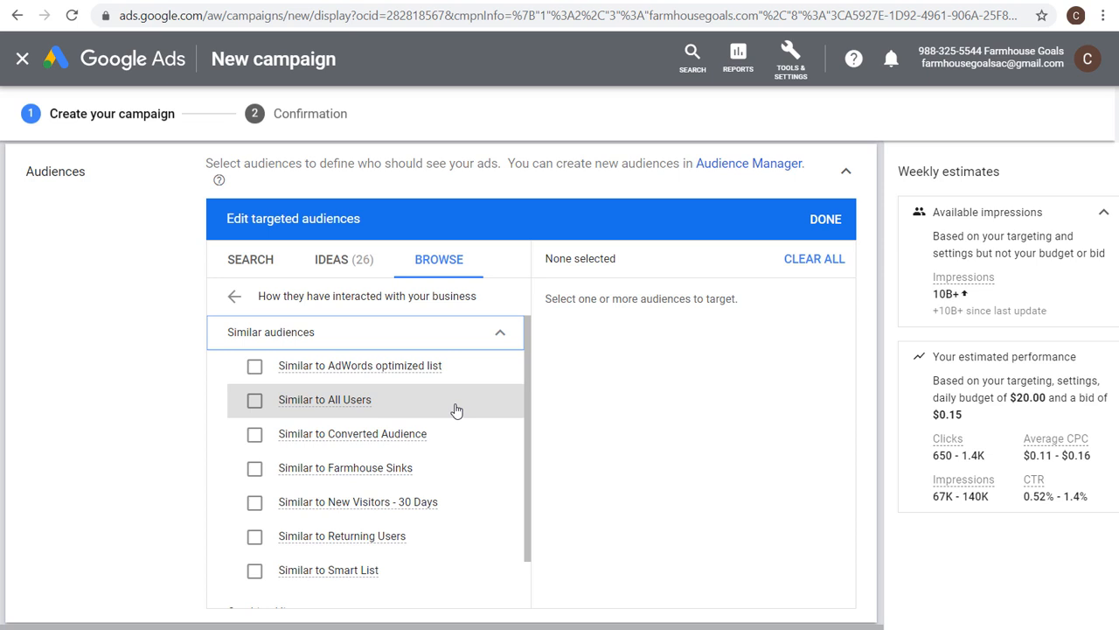
click(495, 333)
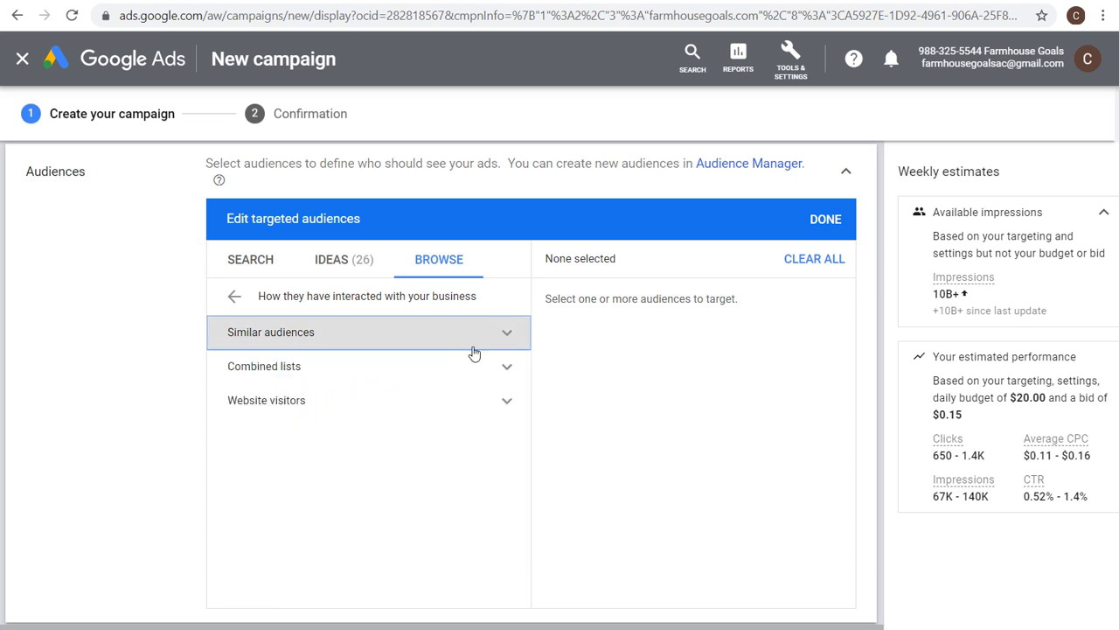
click(232, 297)
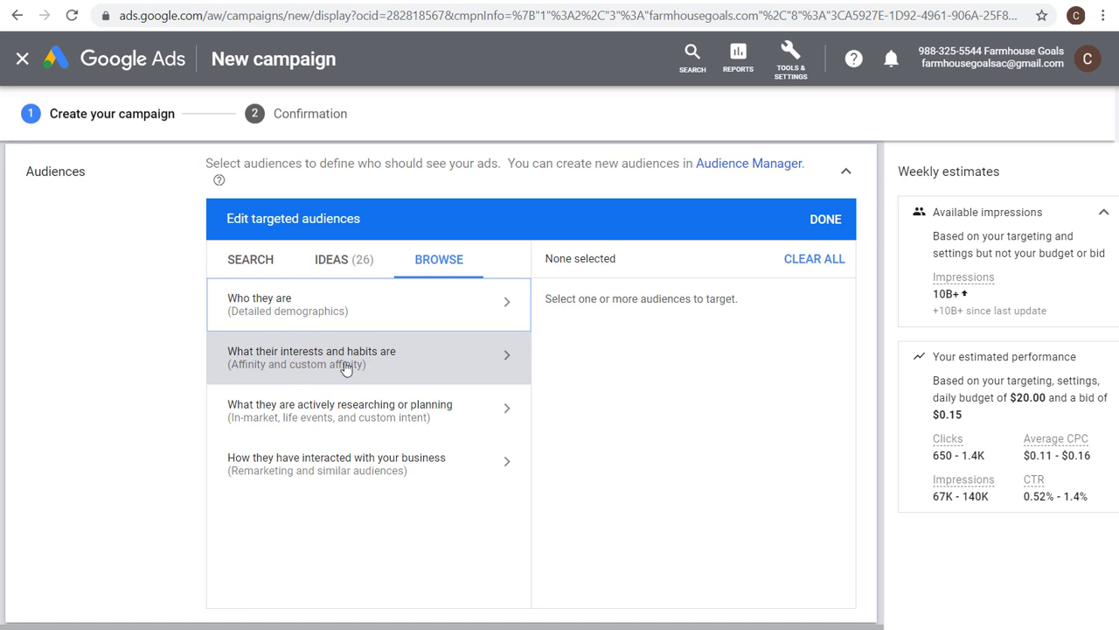
Target the Fast Food Cravers affinity audience under Food & Dining and save the audience selection.
click(420, 362)
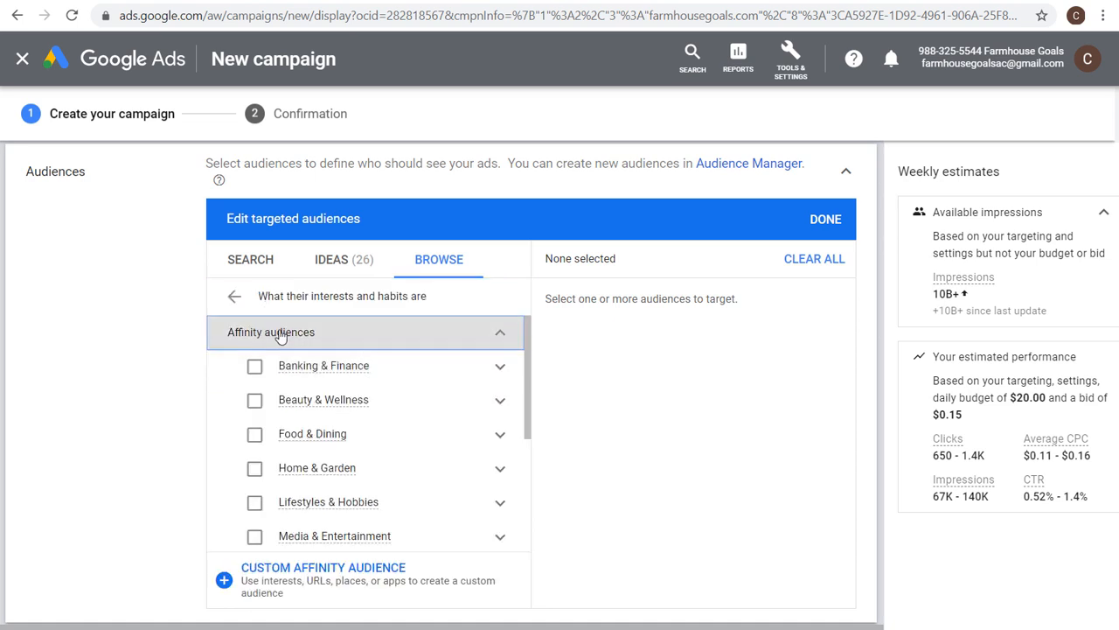
mouse_move(300, 455)
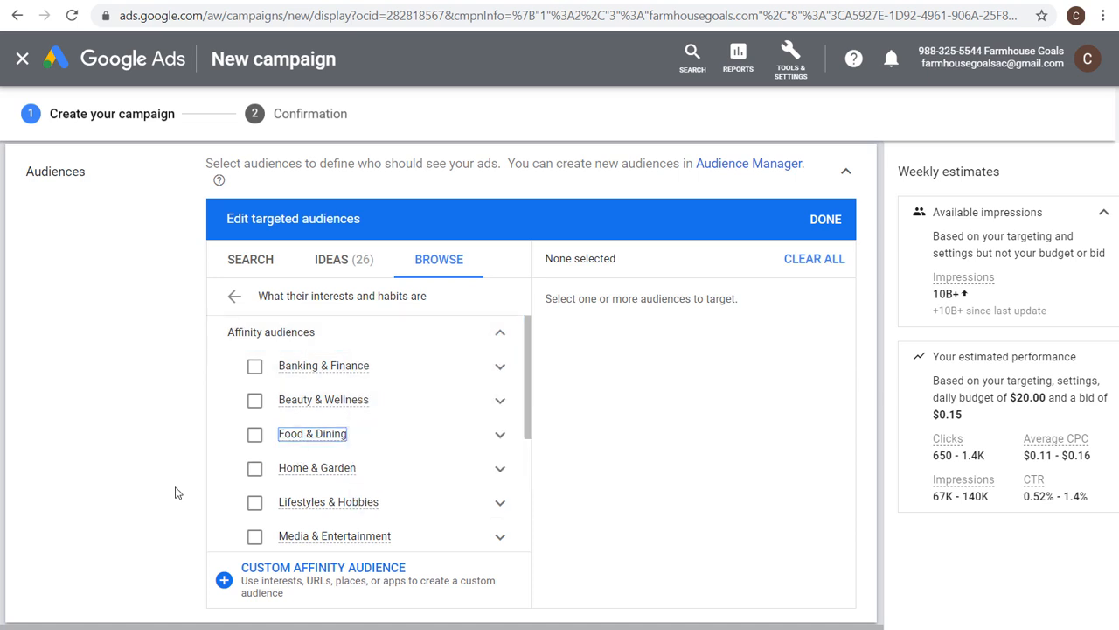
click(496, 437)
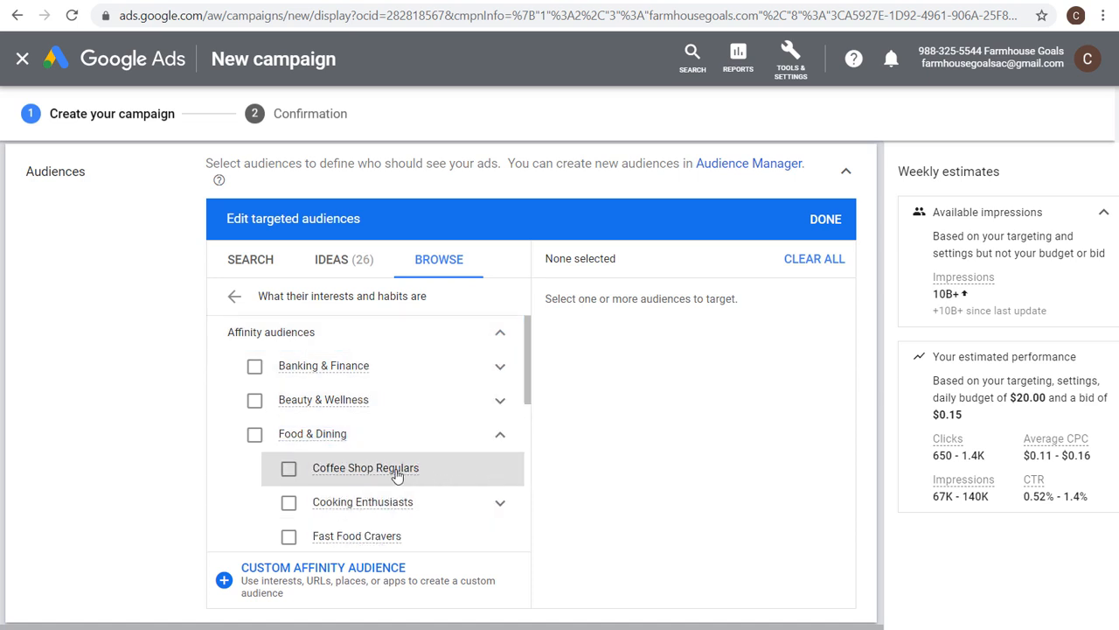
mouse_move(378, 473)
click(288, 471)
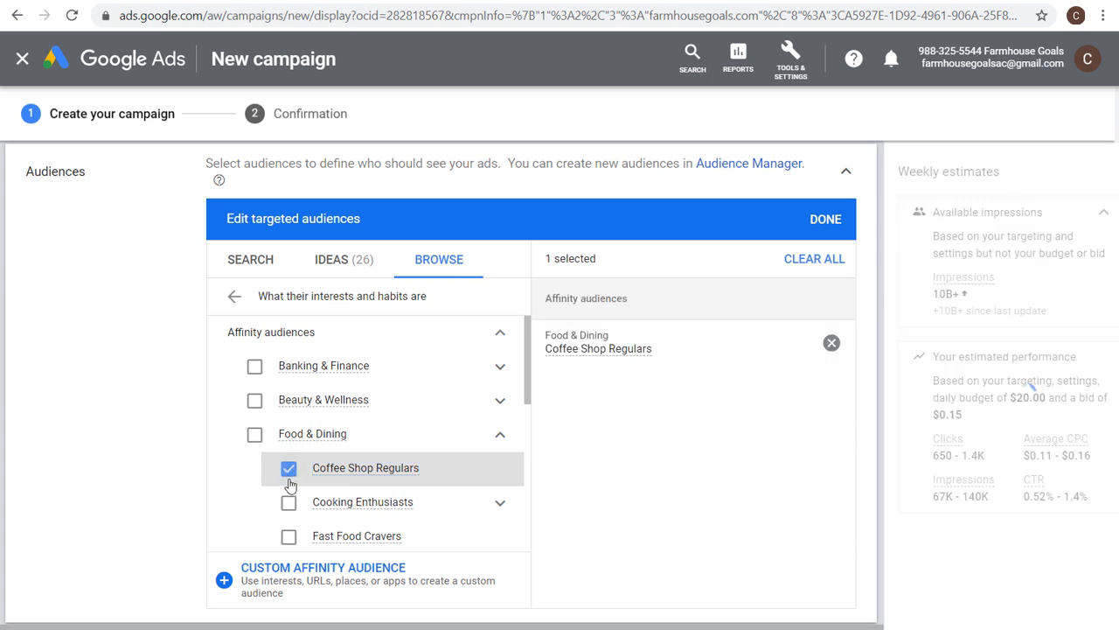
scroll(284, 490, down, 1)
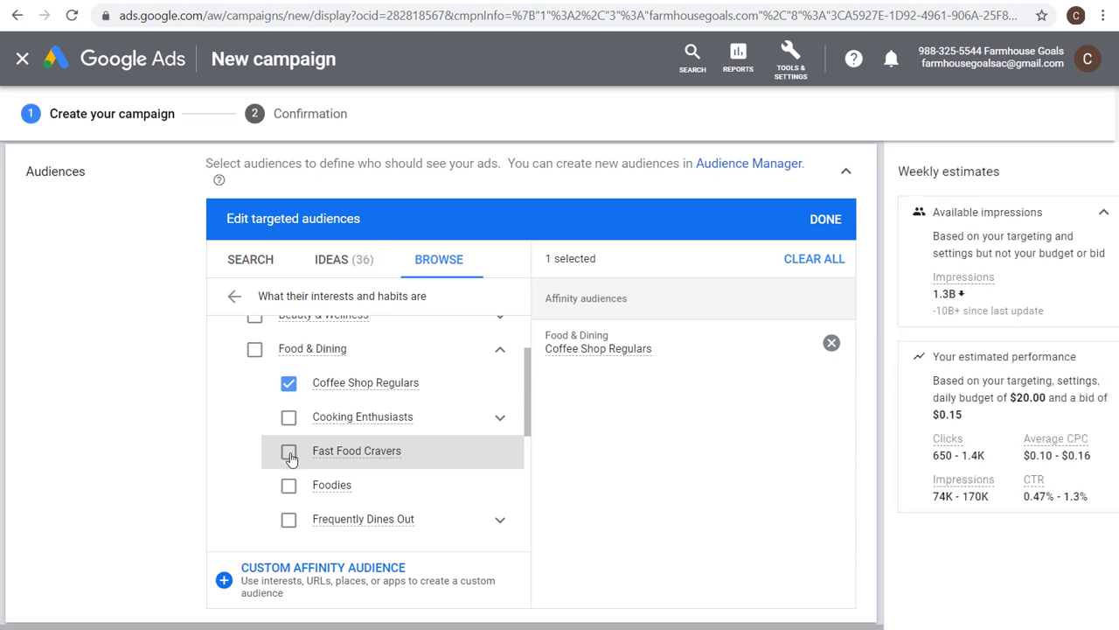
click(289, 452)
click(288, 383)
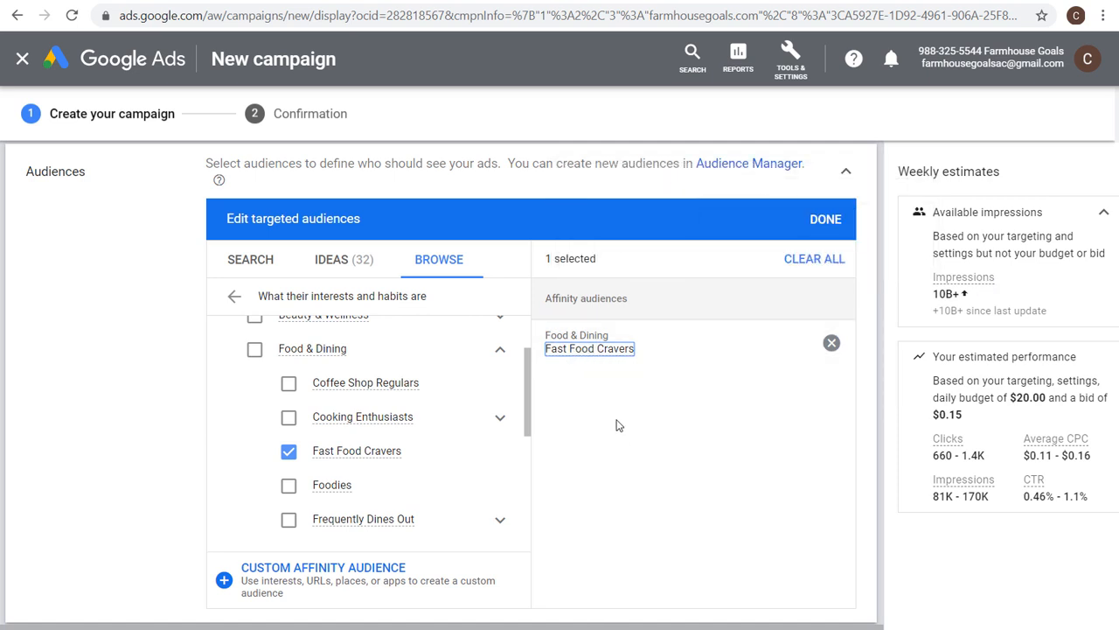
click(818, 220)
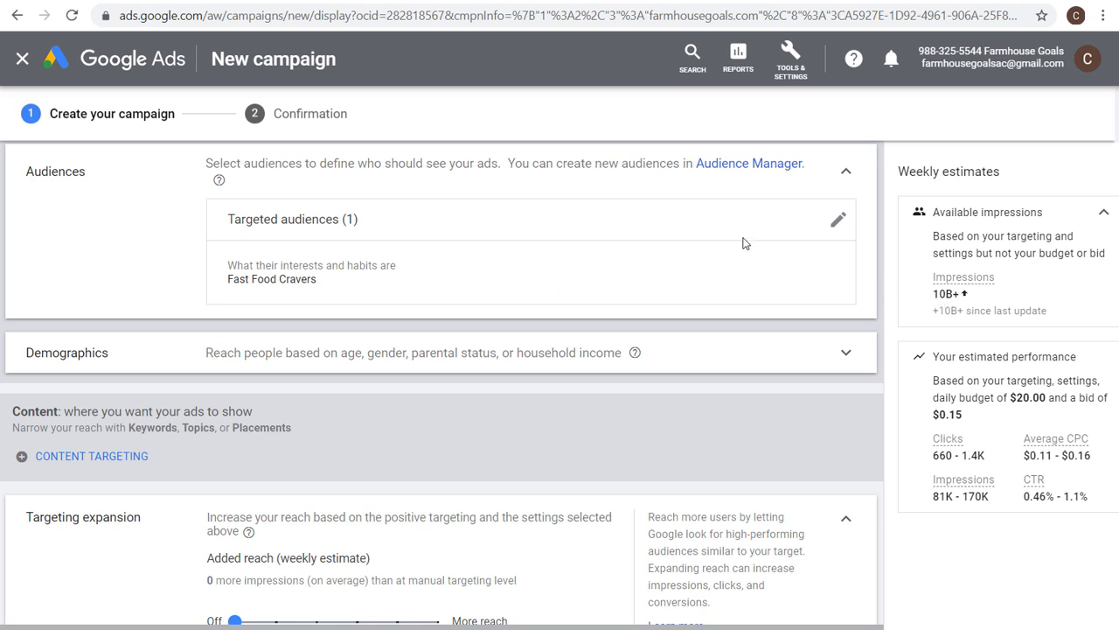
Add the Parents of Toddlers (1-3 years) detailed demographic audience to the ad group's targeting.
click(835, 222)
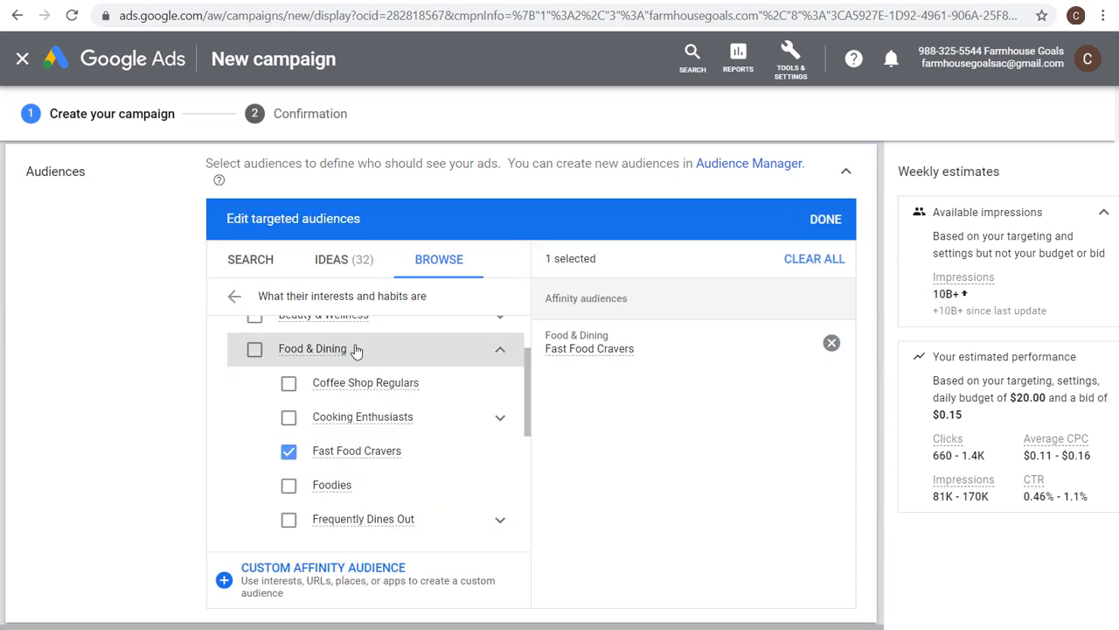
click(236, 298)
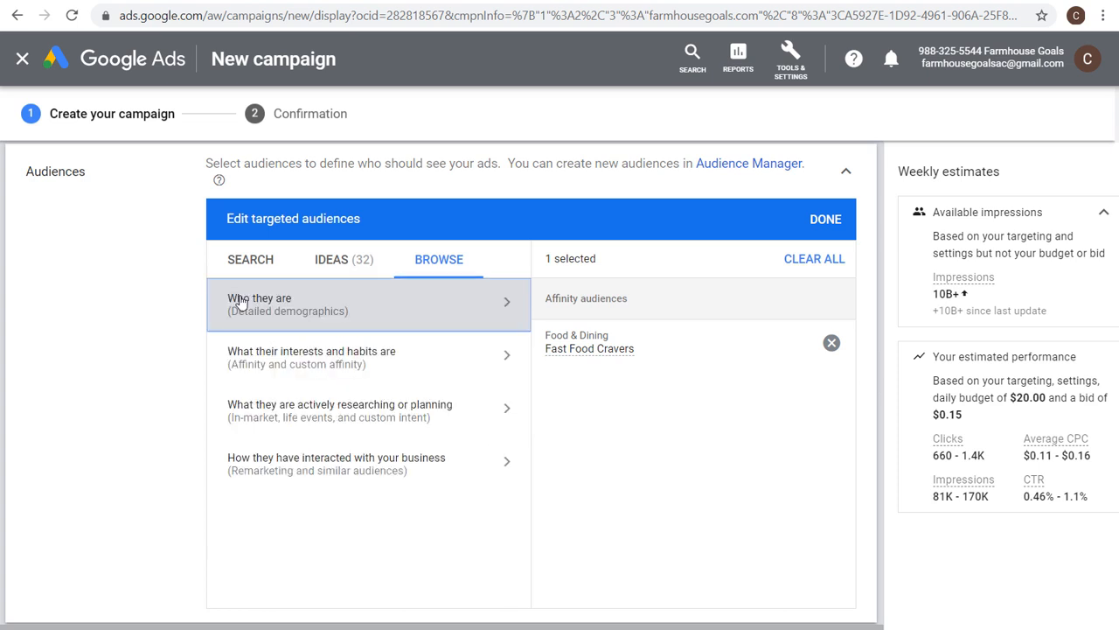
click(390, 312)
click(490, 335)
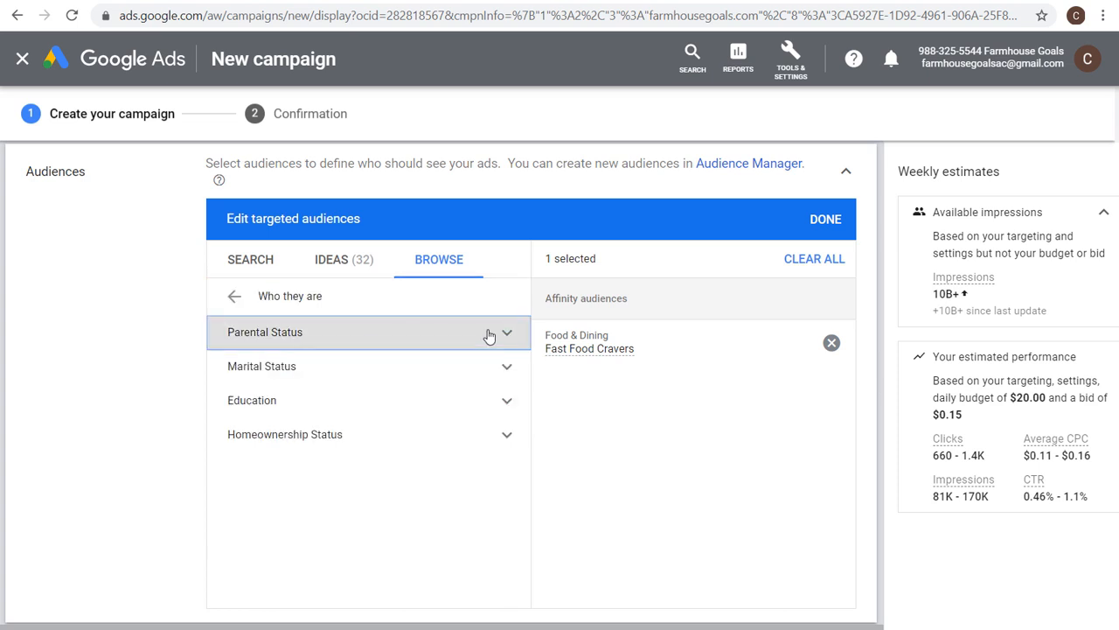
click(507, 368)
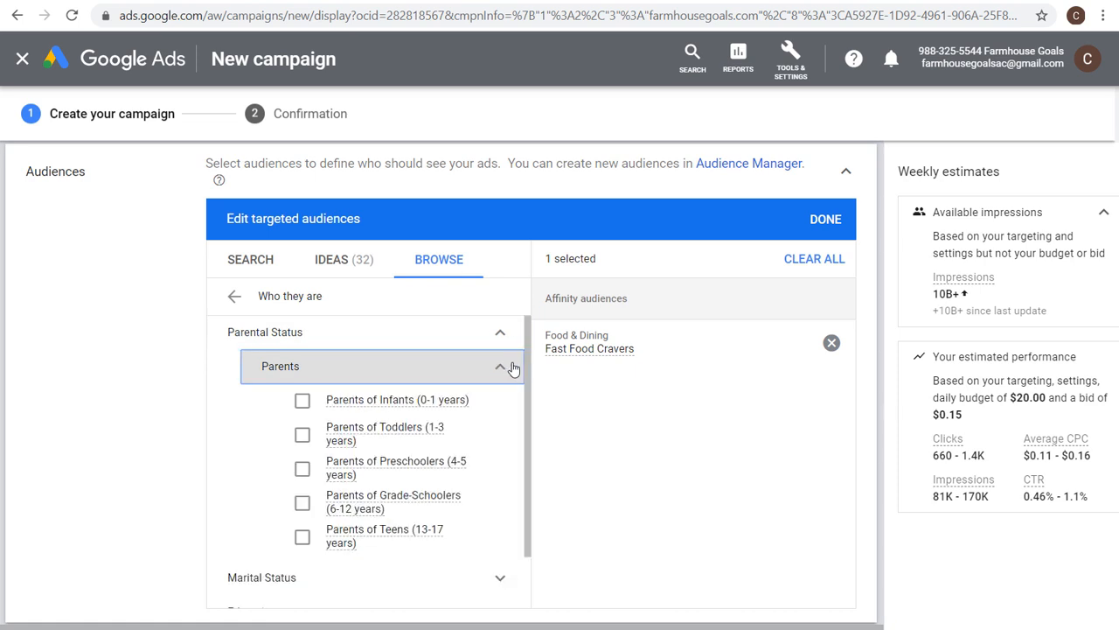
click(394, 432)
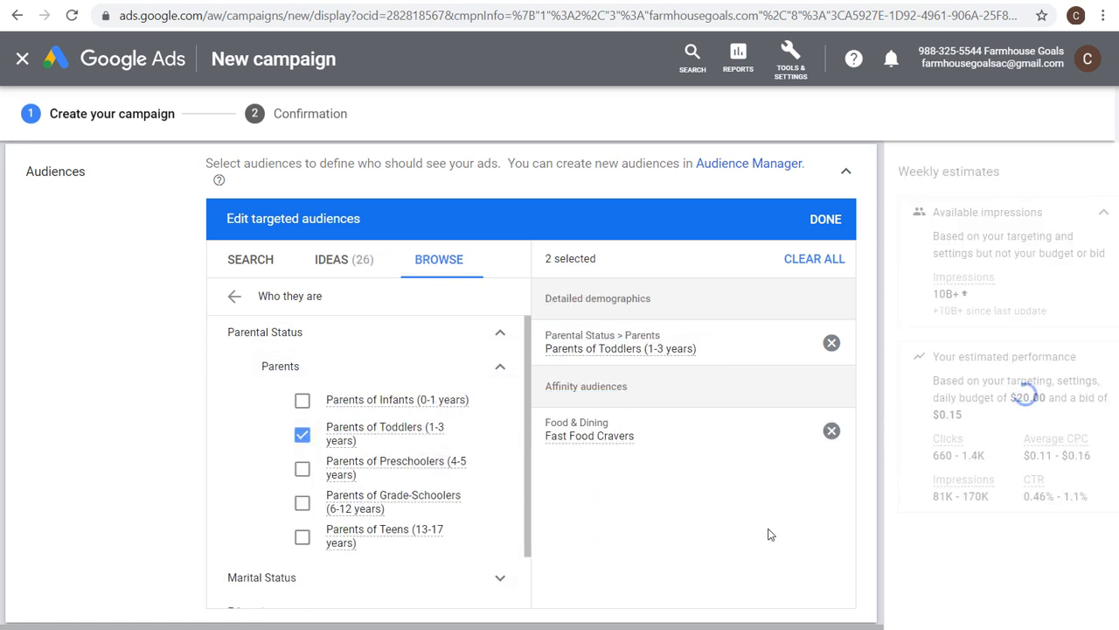
click(823, 221)
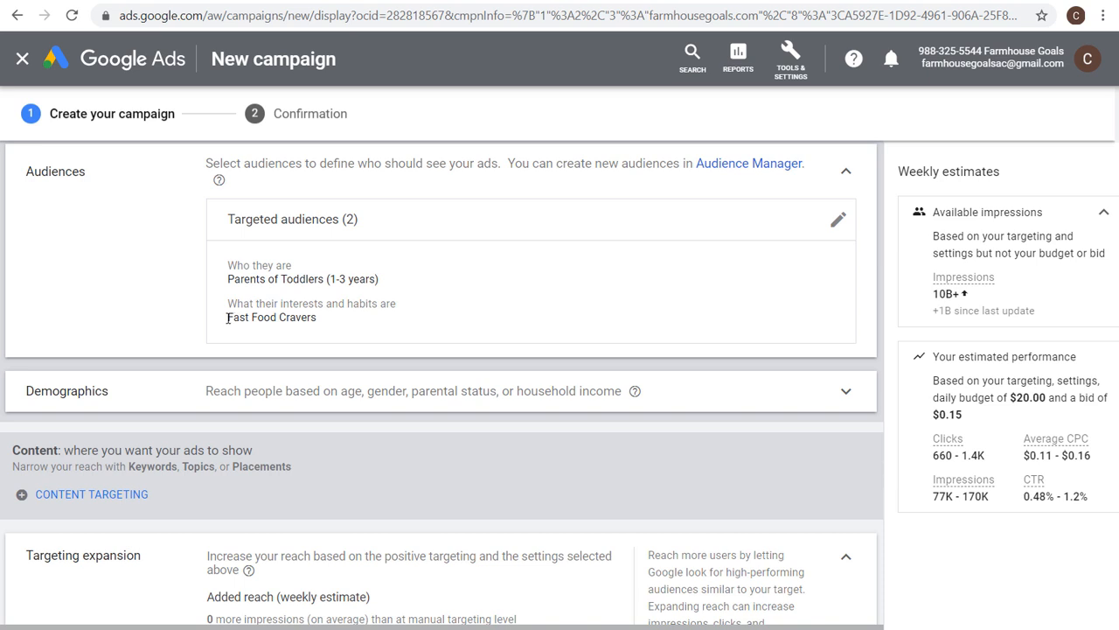
Highlight the two targeted audiences listed in the ad group's audience summary.
drag(227, 318, 328, 320)
drag(227, 278, 376, 278)
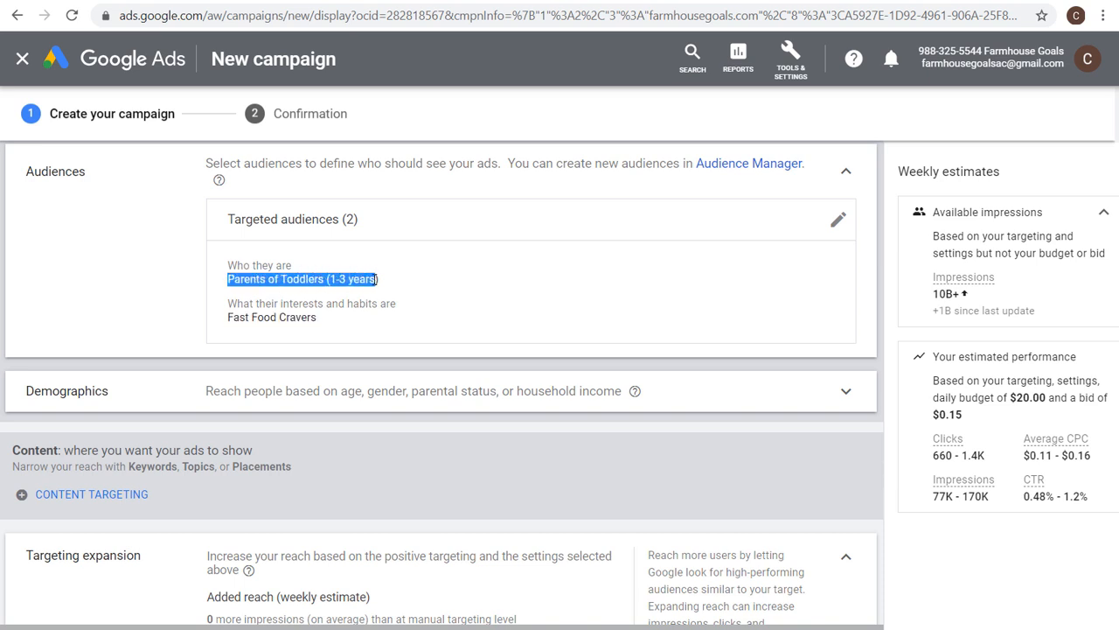
click(392, 286)
drag(227, 317, 329, 320)
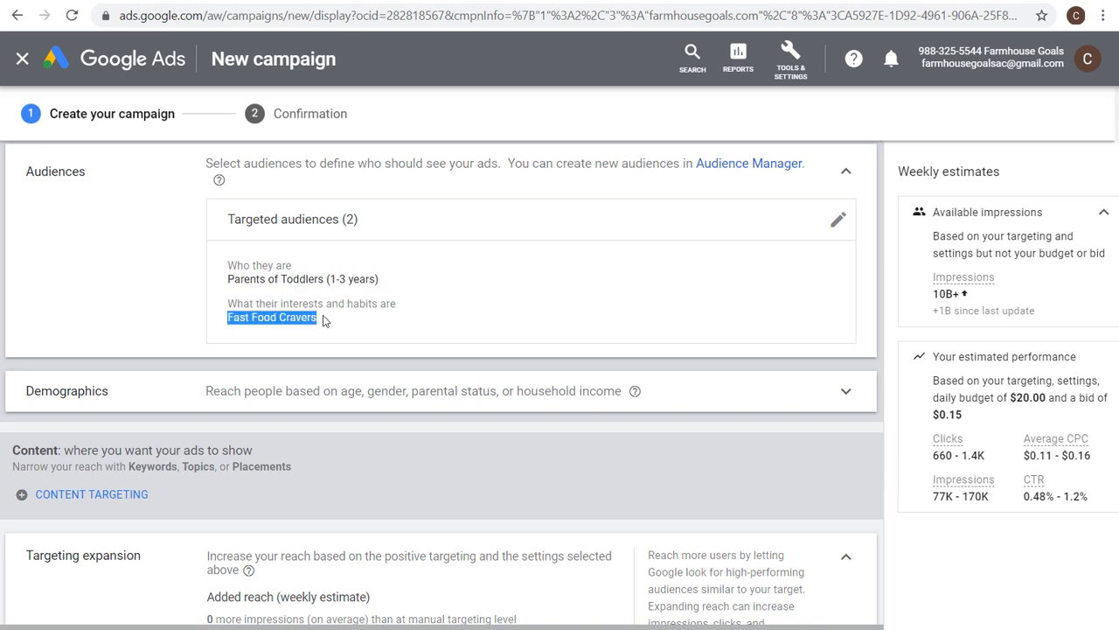
drag(227, 279, 320, 275)
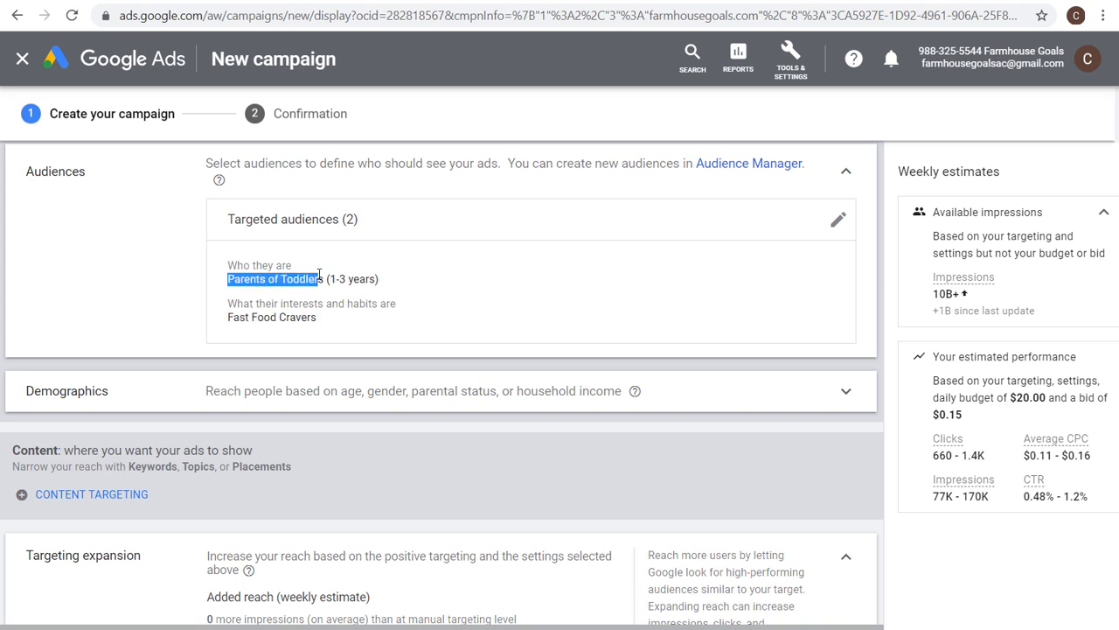
click(345, 274)
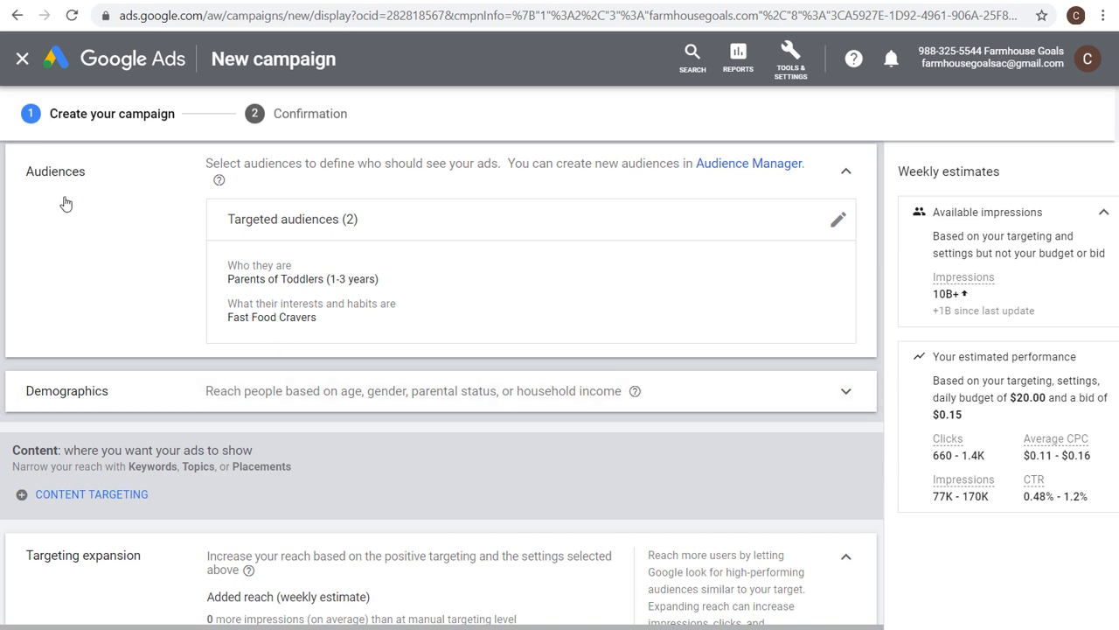
Limit the ad group's demographic gender targeting to Female only by excluding Male and Unknown.
click(279, 399)
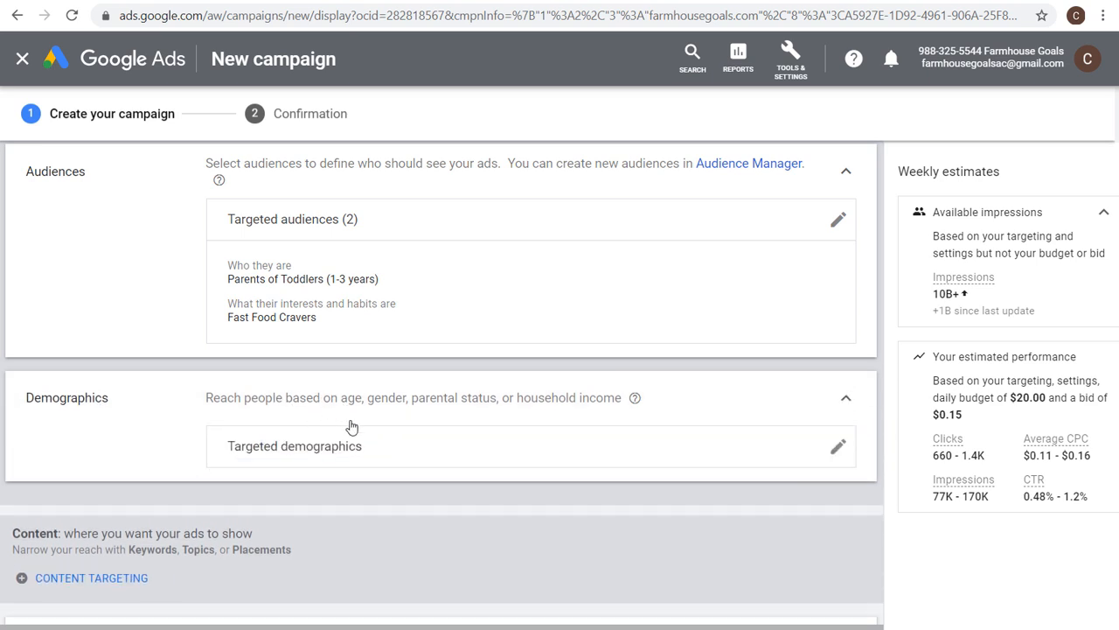
click(839, 449)
scroll(512, 455, down, 1)
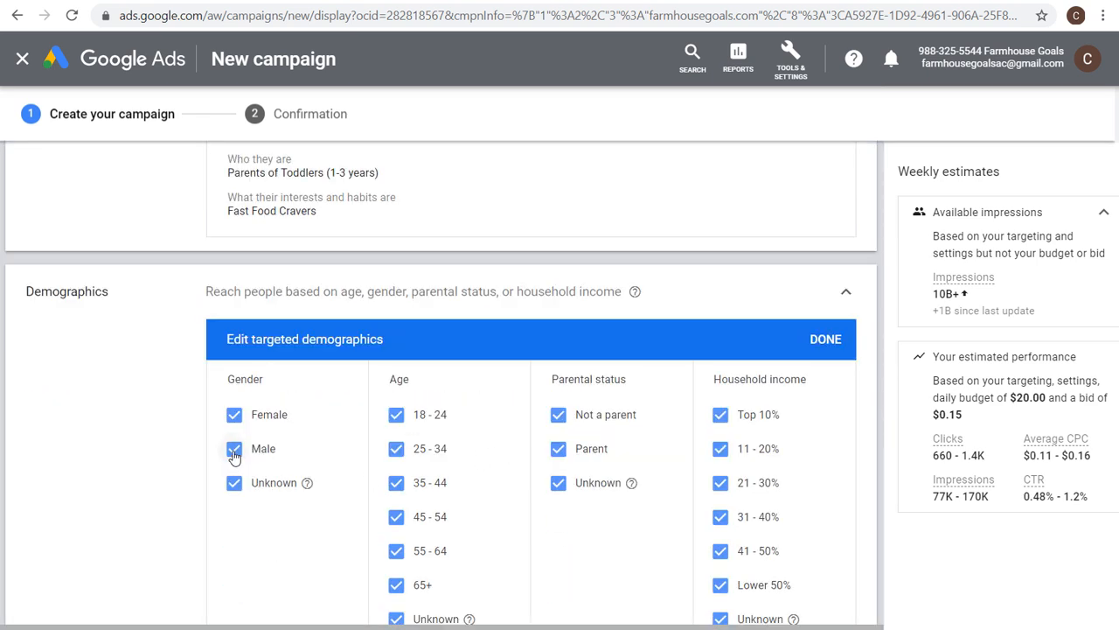
click(234, 453)
click(234, 482)
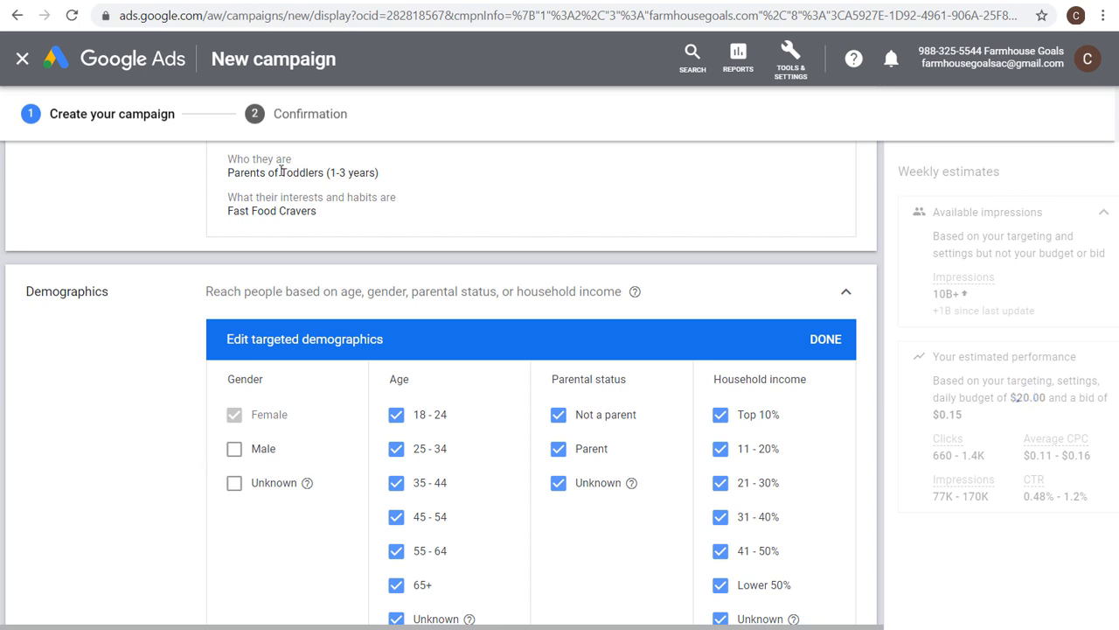
click(844, 292)
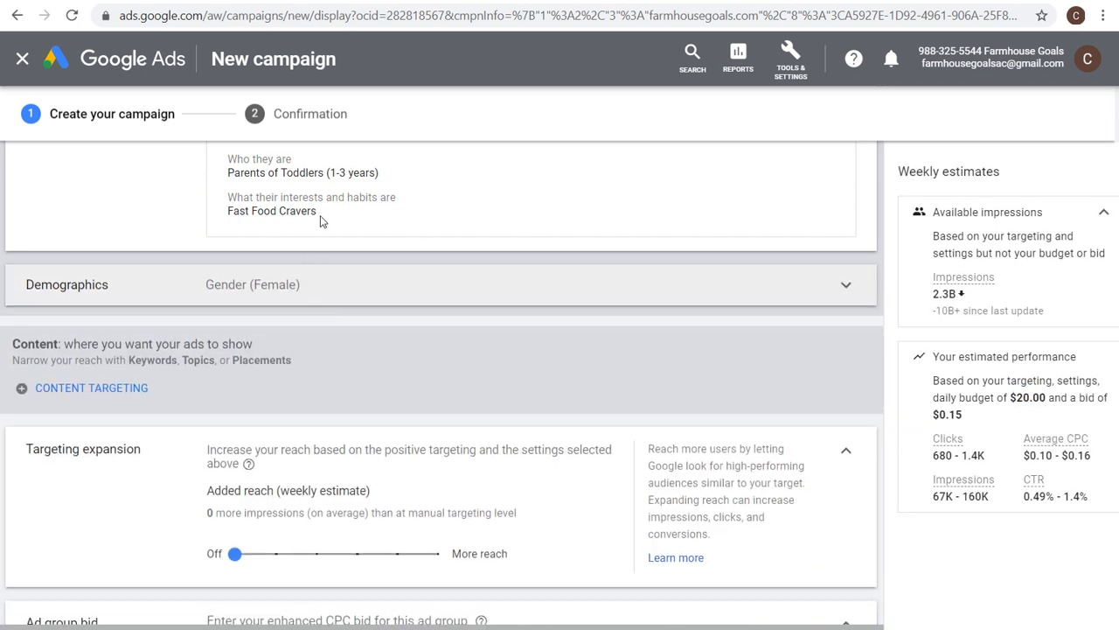
drag(234, 211, 302, 212)
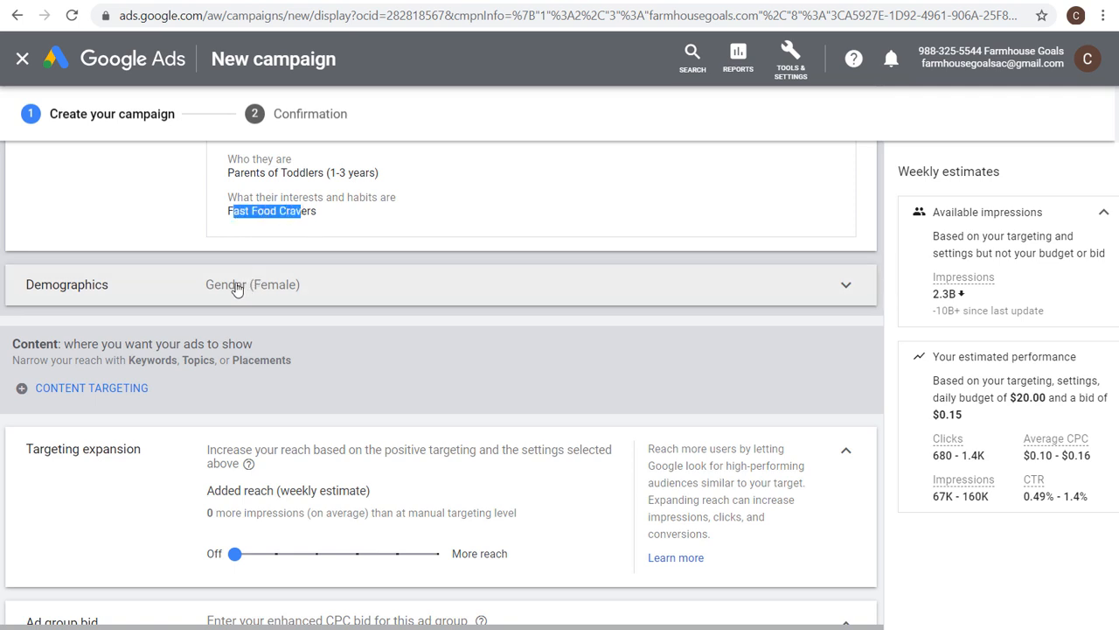
drag(228, 172, 378, 173)
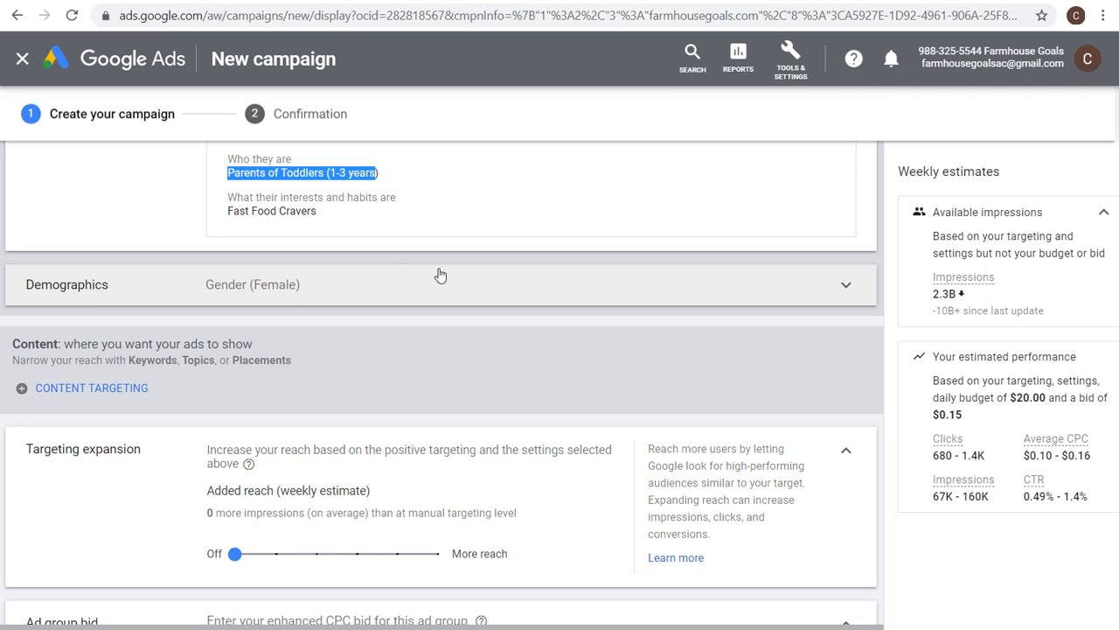
Remove both the Parents of Toddlers and Fast Food Cravers audiences from the ad group's targeted audiences.
scroll(433, 275, up, 1)
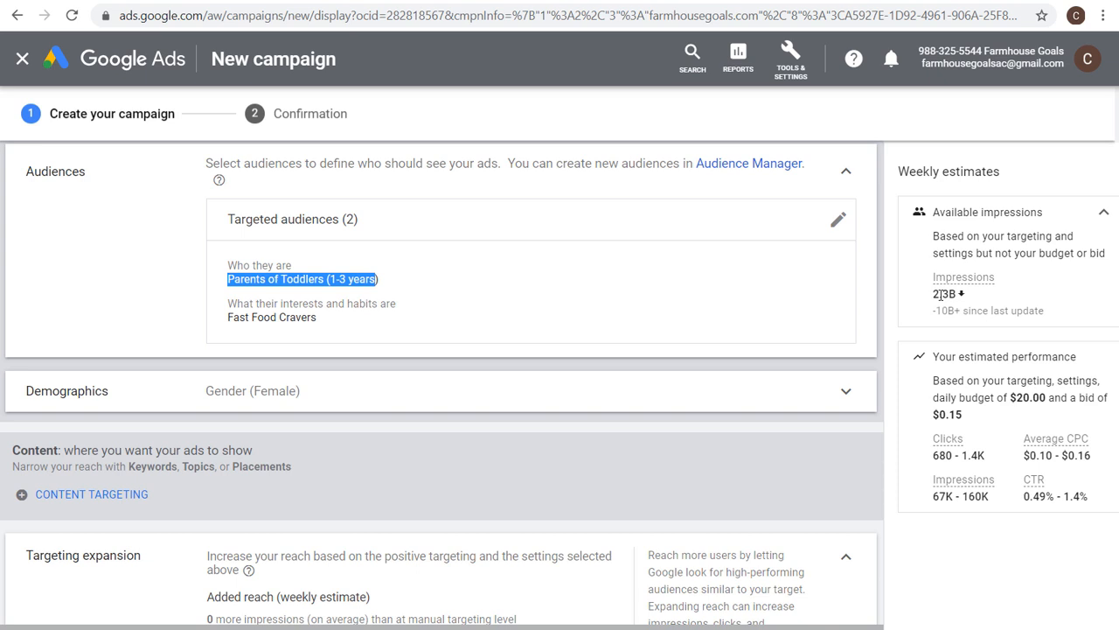
click(837, 220)
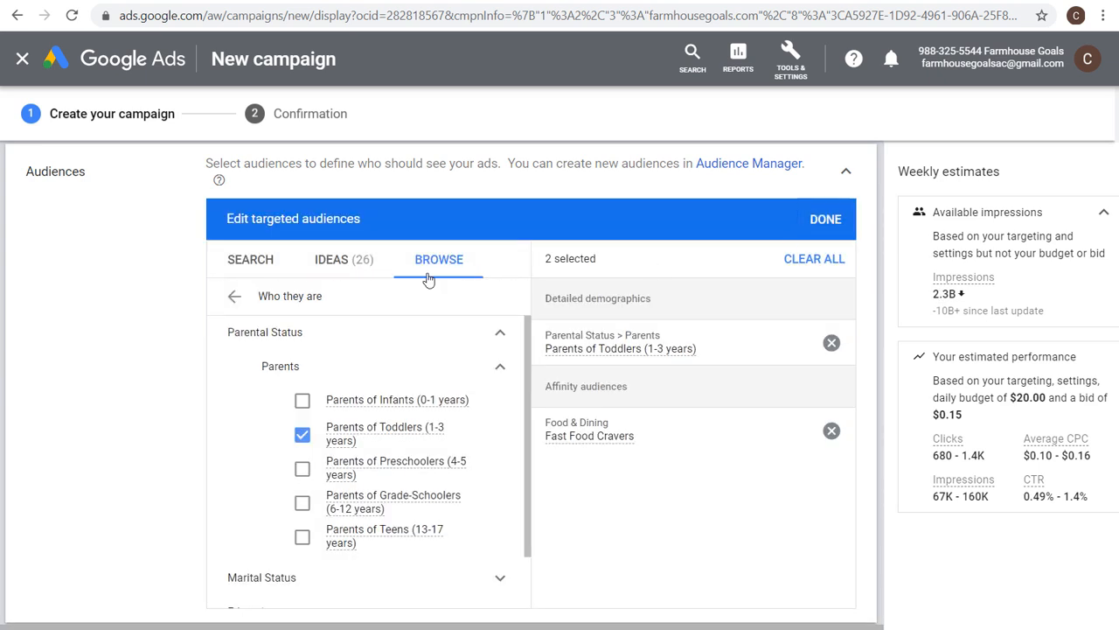
click(234, 295)
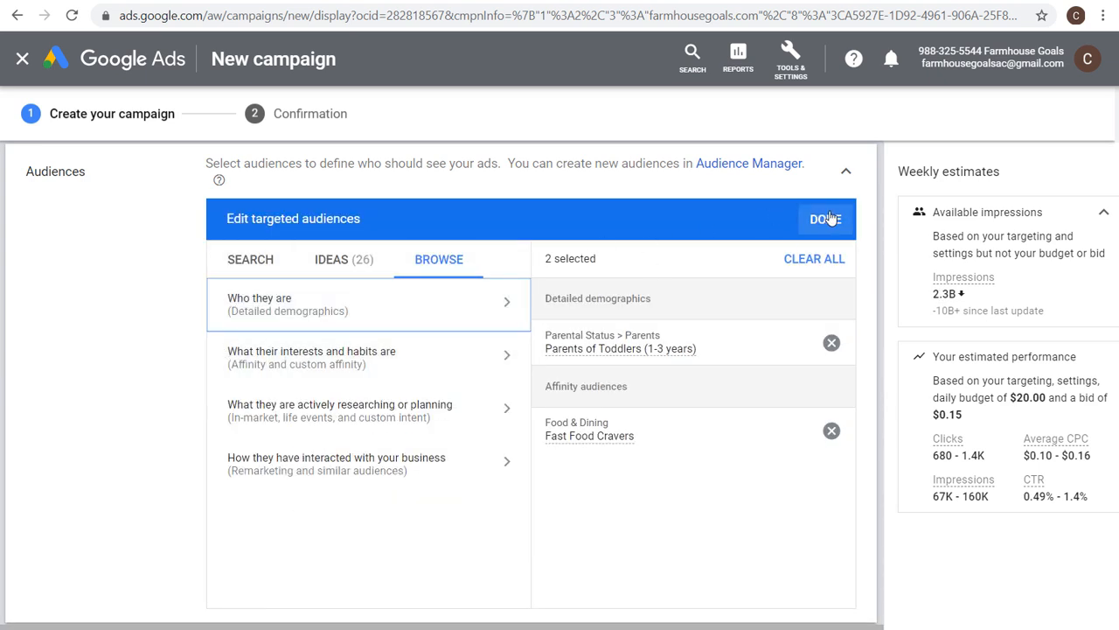
click(831, 341)
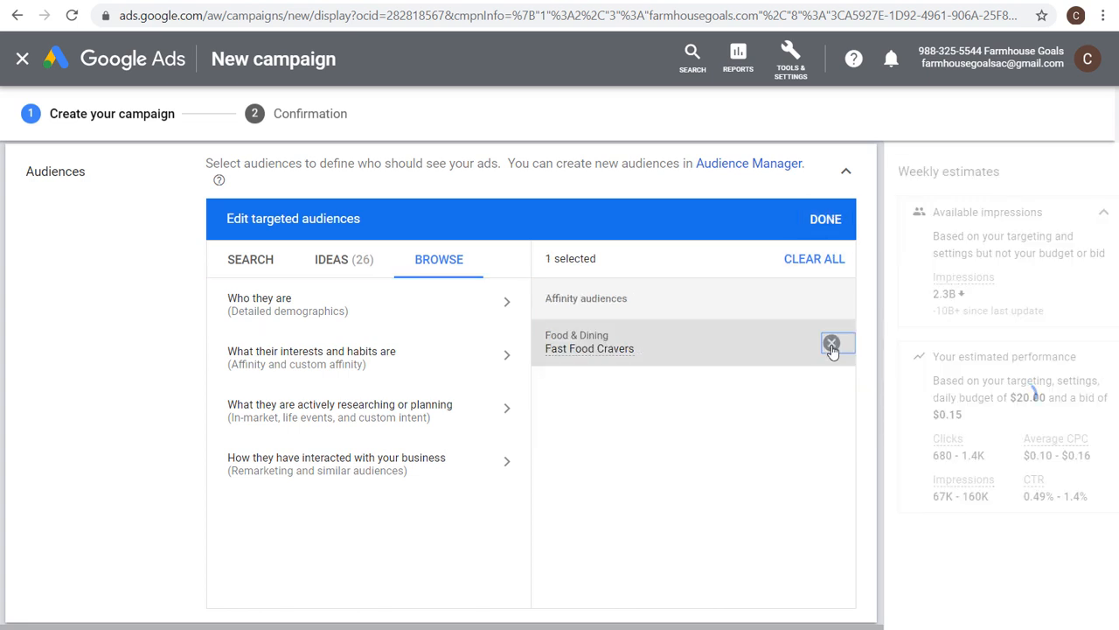
click(831, 344)
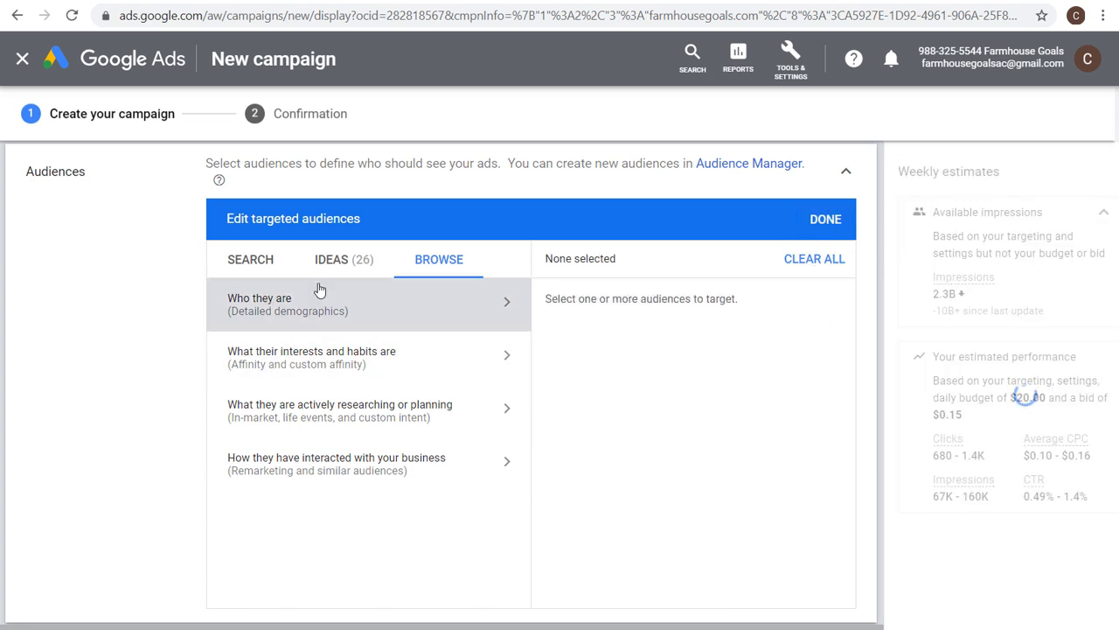
Target the previously used auto-created custom intent audience farmhouse decor and save the audience selection.
click(308, 313)
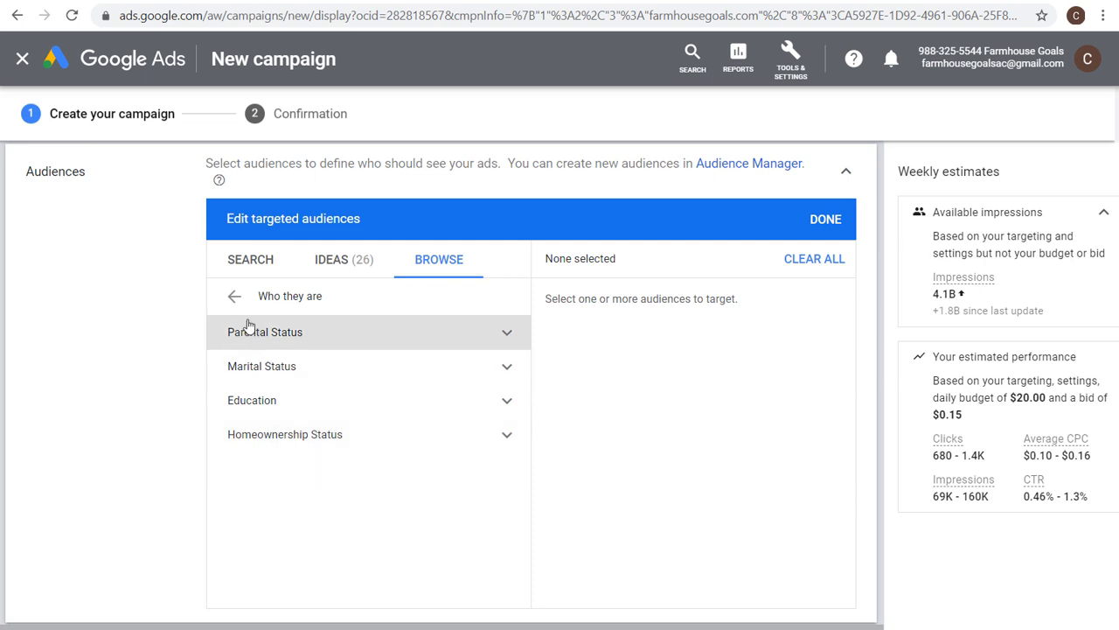
click(235, 296)
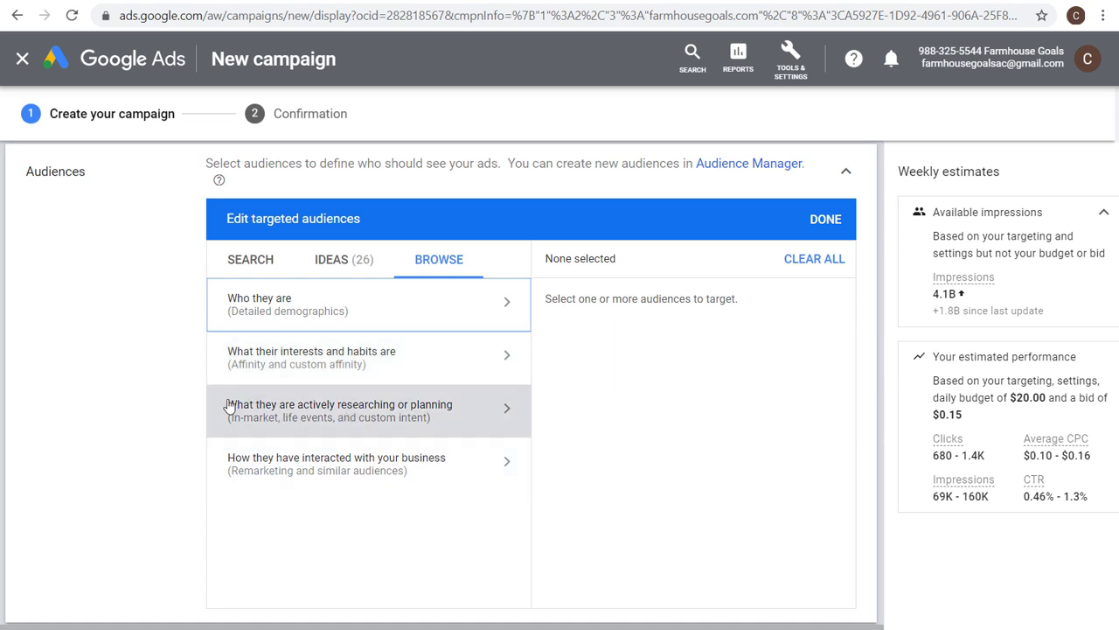
click(383, 425)
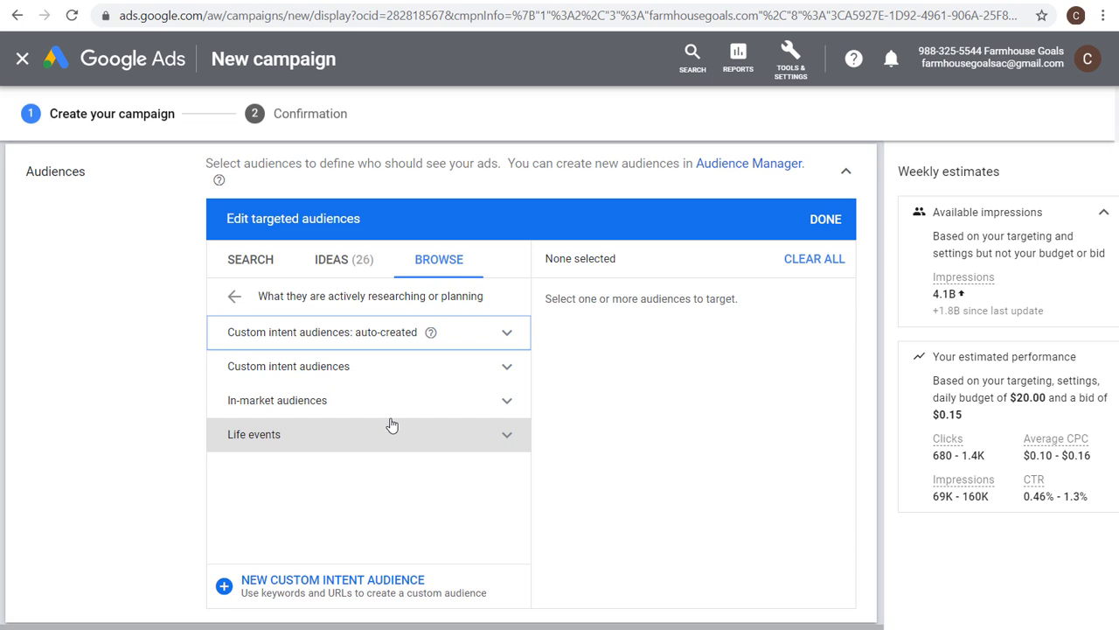
click(423, 375)
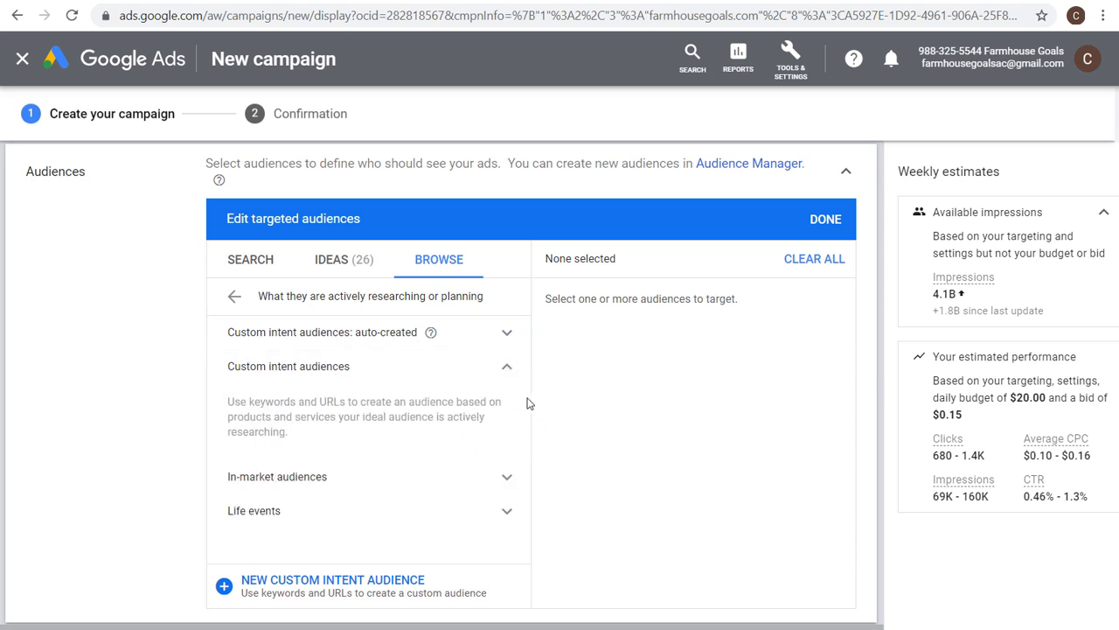
click(504, 337)
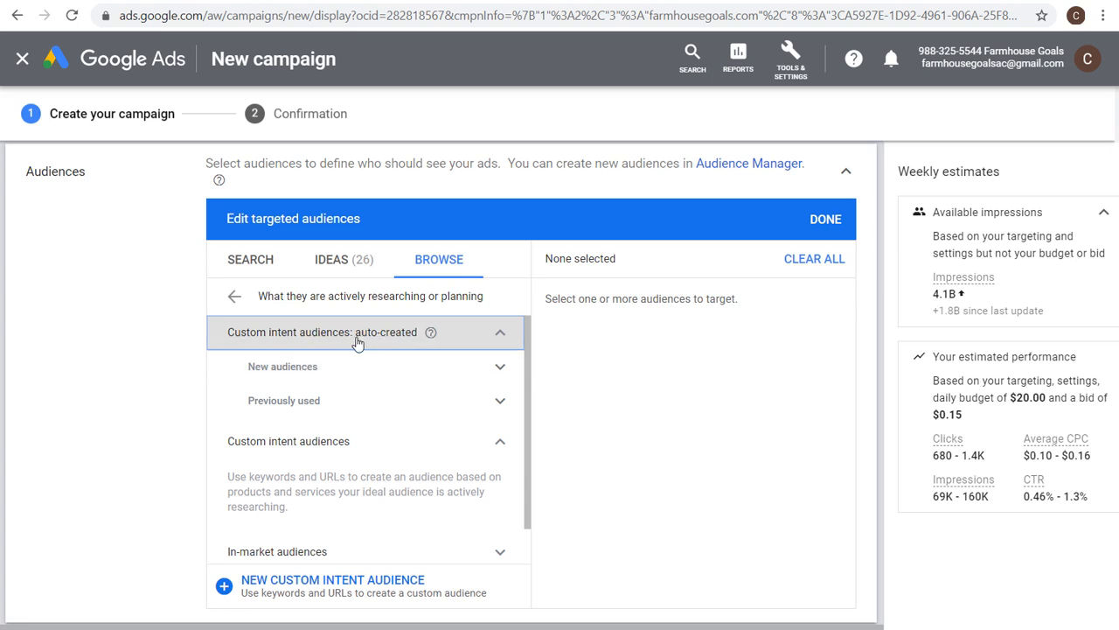
click(499, 399)
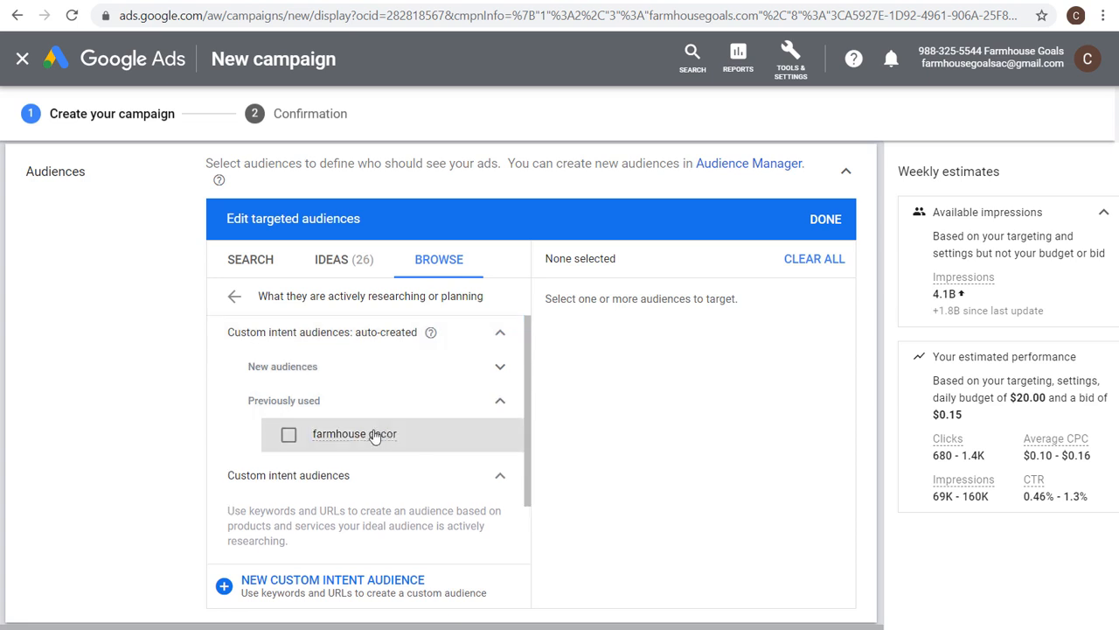
click(338, 381)
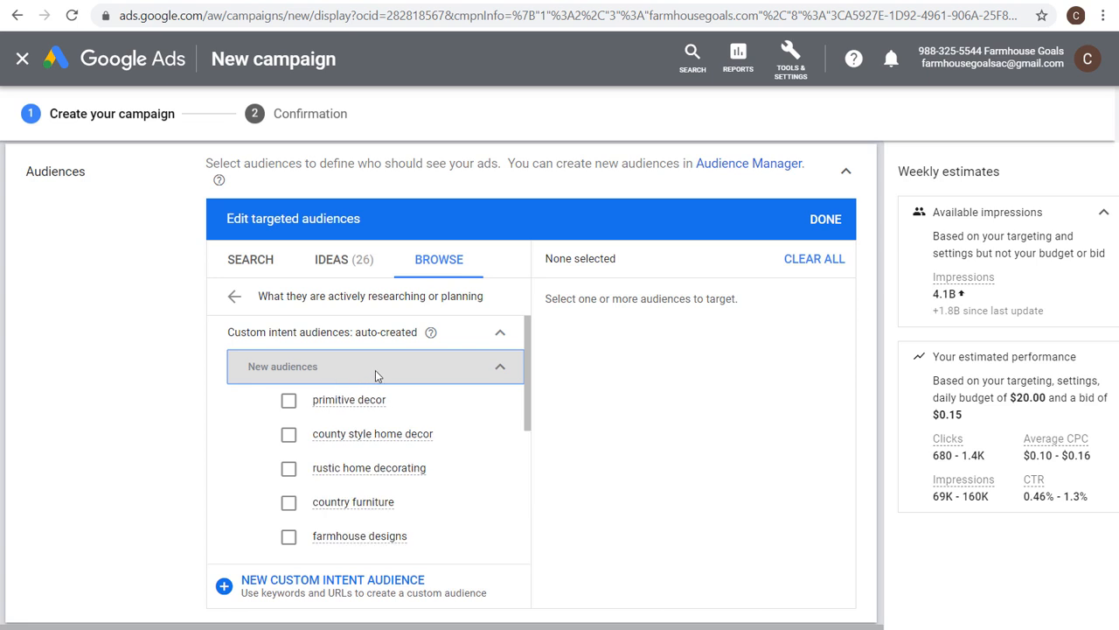
scroll(346, 464, down, 2)
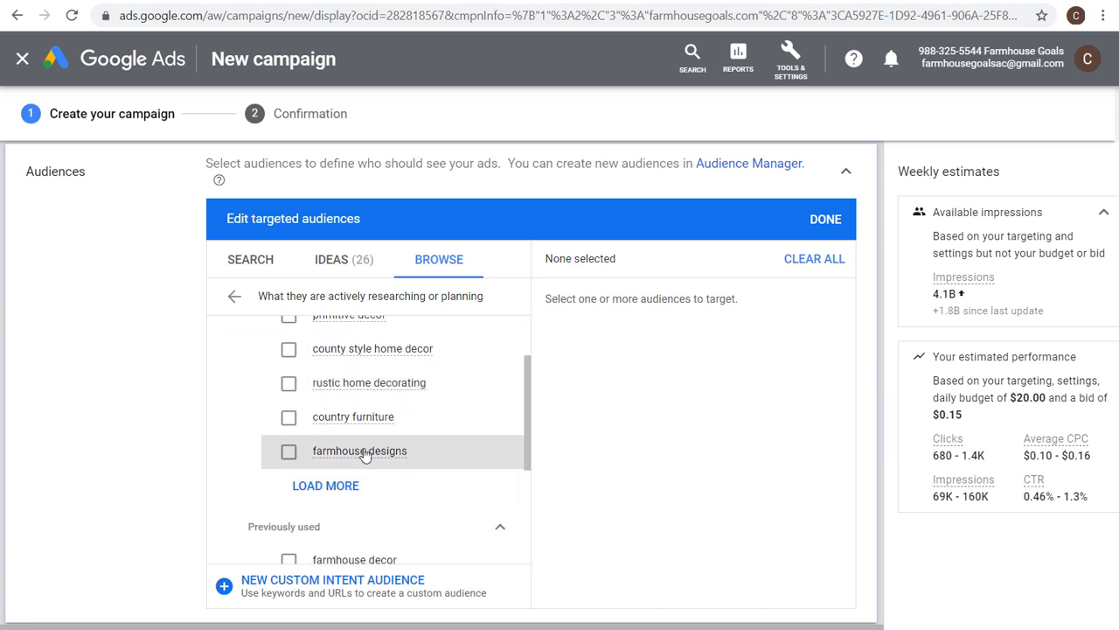
scroll(437, 411, up, 2)
click(483, 382)
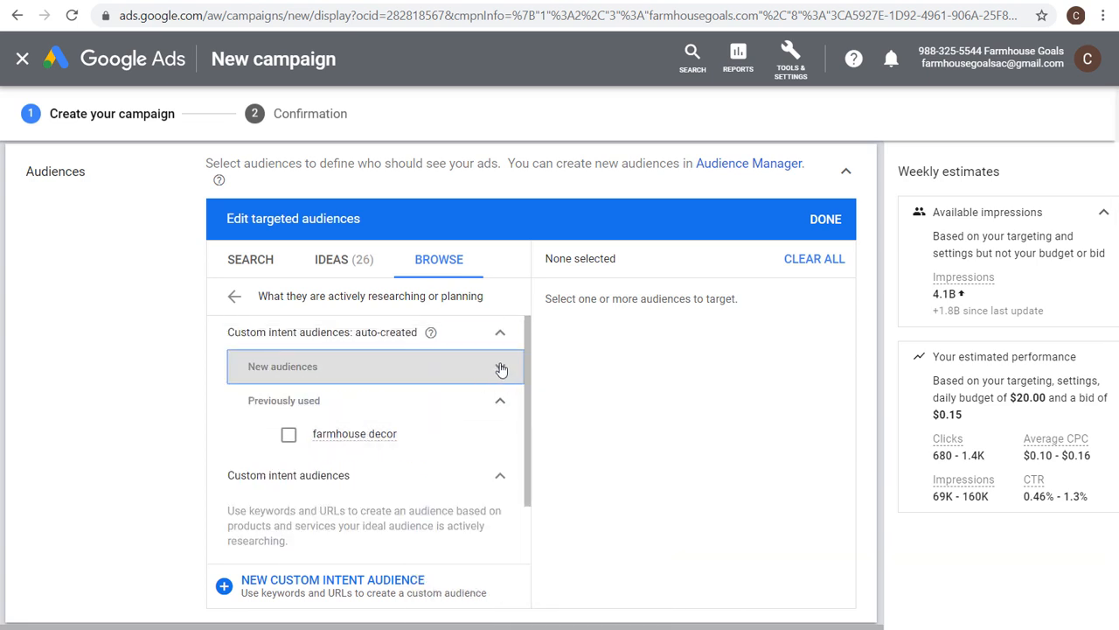
click(289, 436)
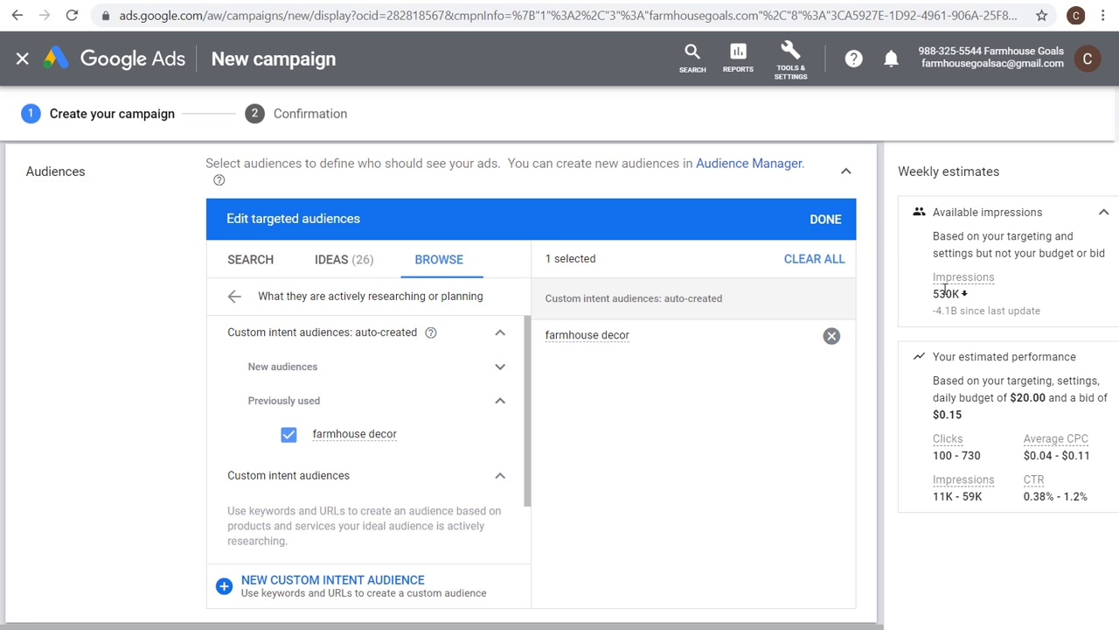
drag(968, 393, 1067, 396)
click(1072, 395)
click(831, 219)
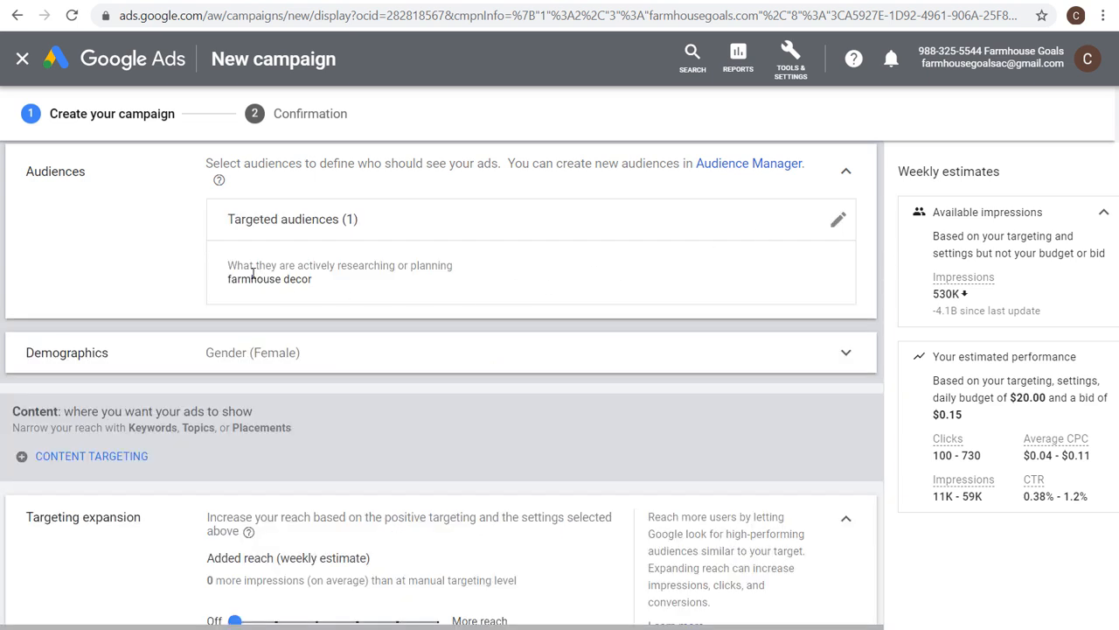
drag(229, 279, 337, 287)
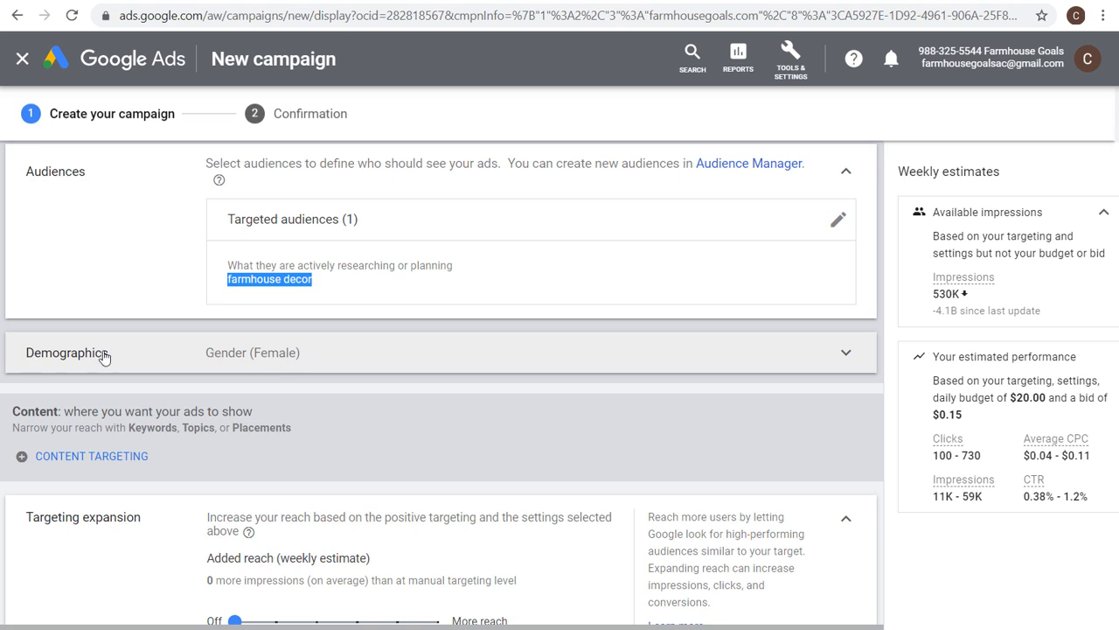
Set demographics to Female and Male, ages 35-44 through 65+, and household income Top 10% through 31-40%.
click(303, 356)
scroll(202, 466, down, 1)
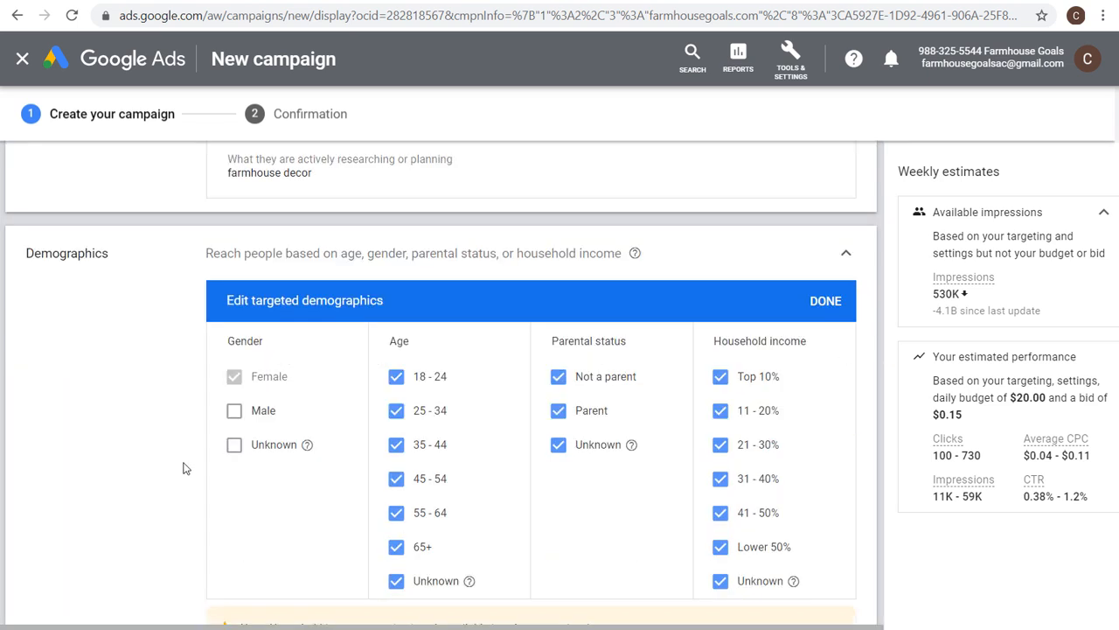
click(244, 416)
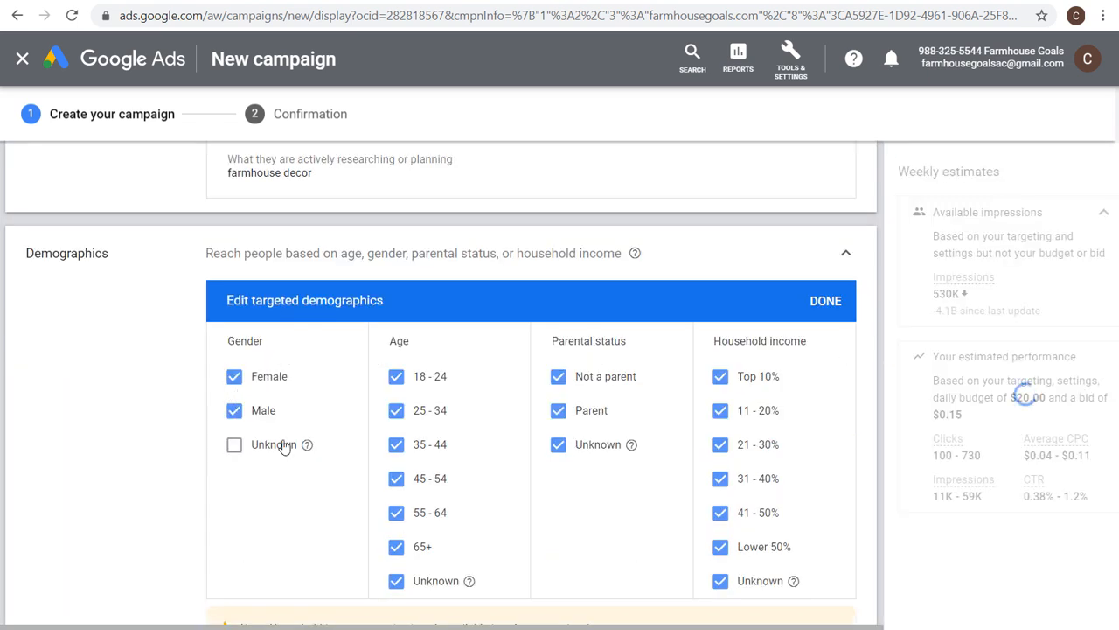
click(397, 401)
click(396, 377)
click(398, 580)
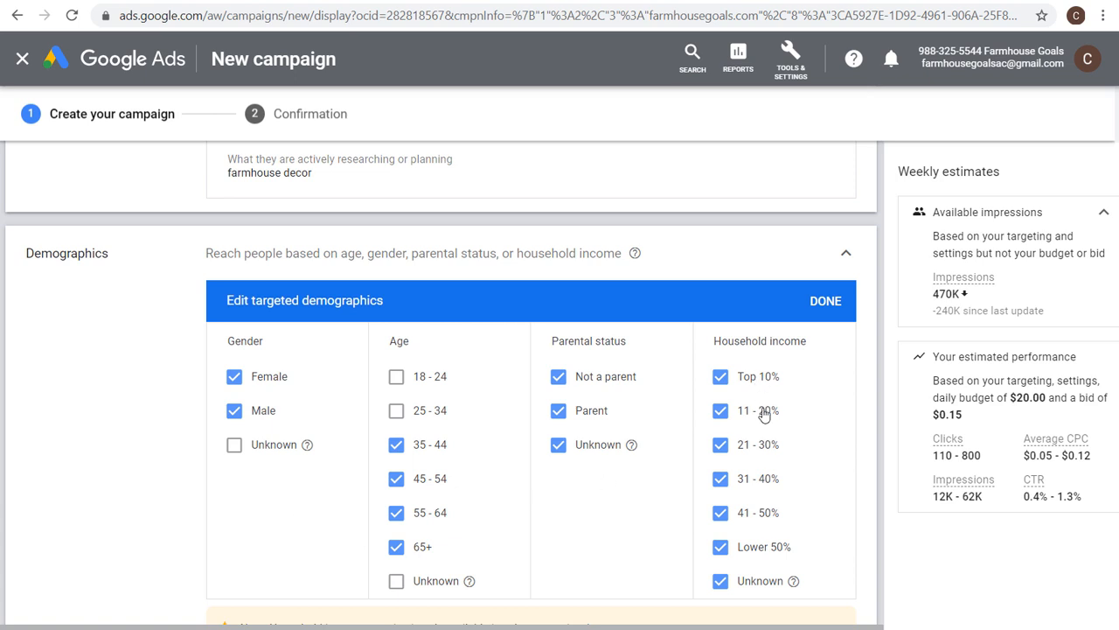
click(719, 512)
click(719, 547)
click(719, 581)
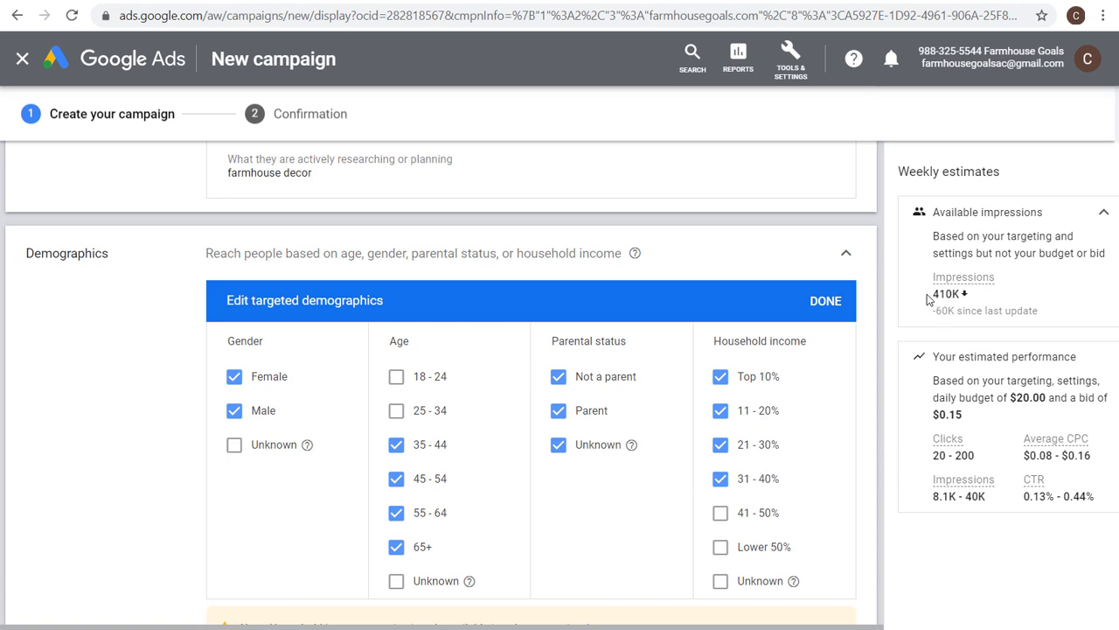
click(825, 306)
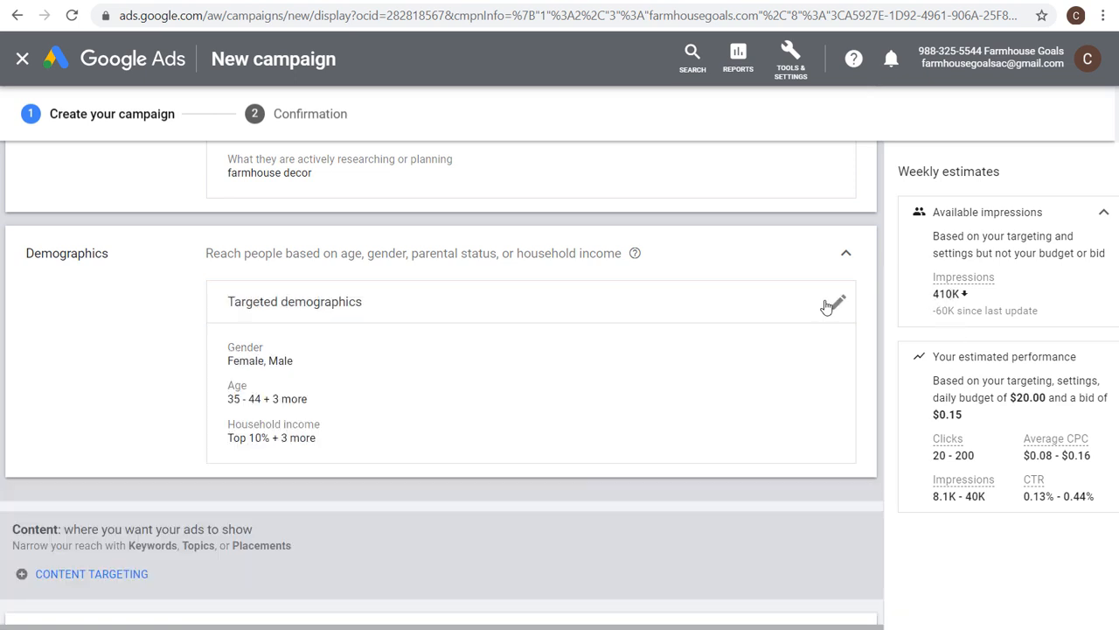
scroll(135, 376, up, 1)
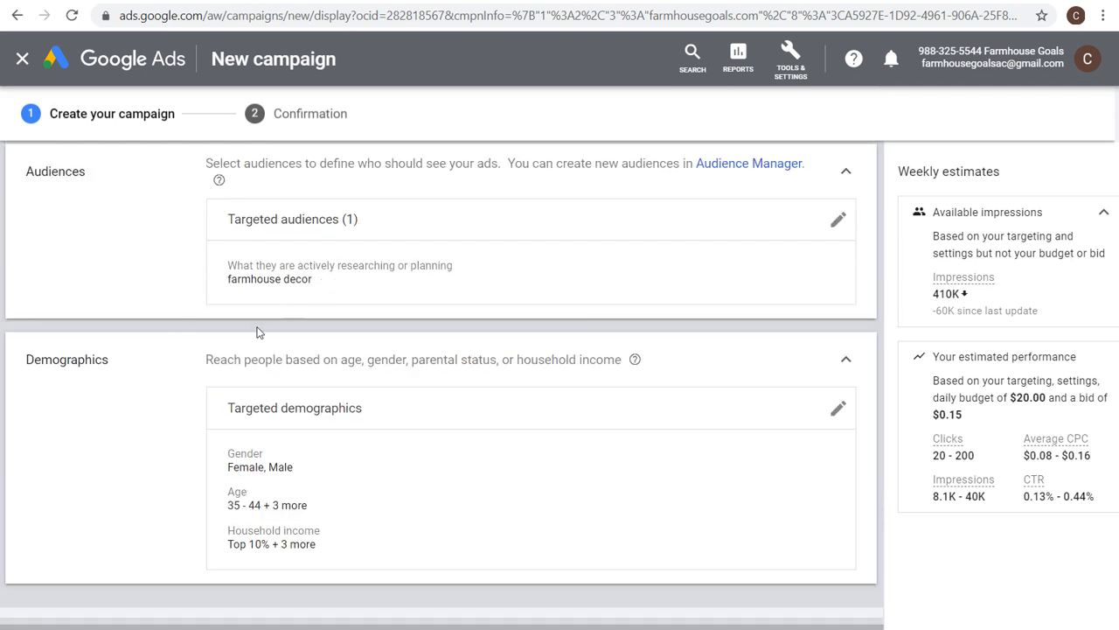
scroll(175, 448, down, 1)
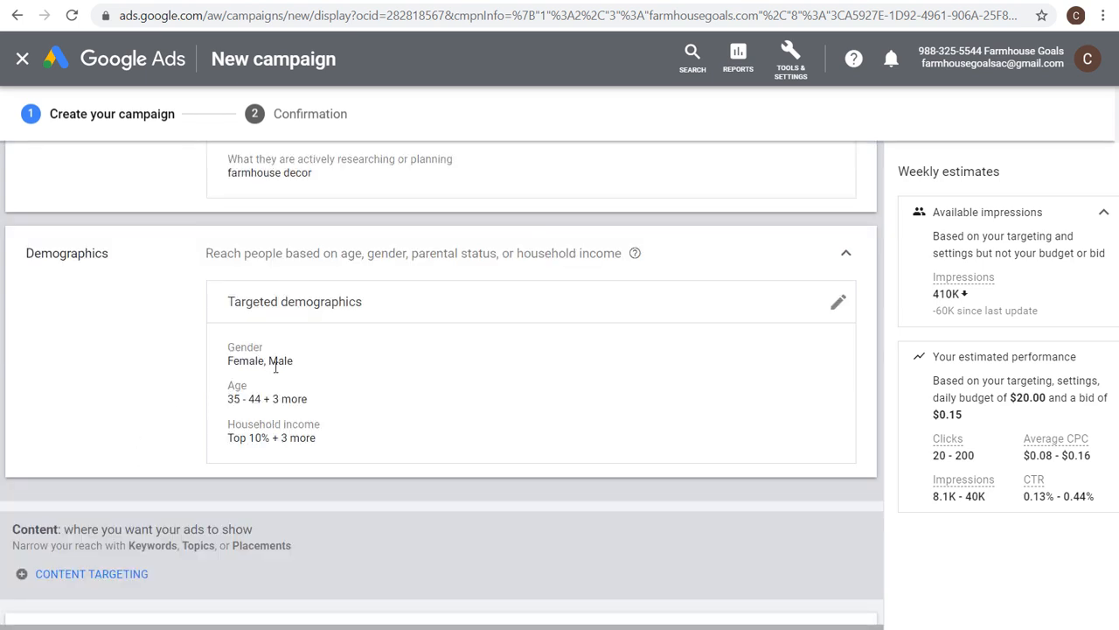
scroll(393, 364, down, 3)
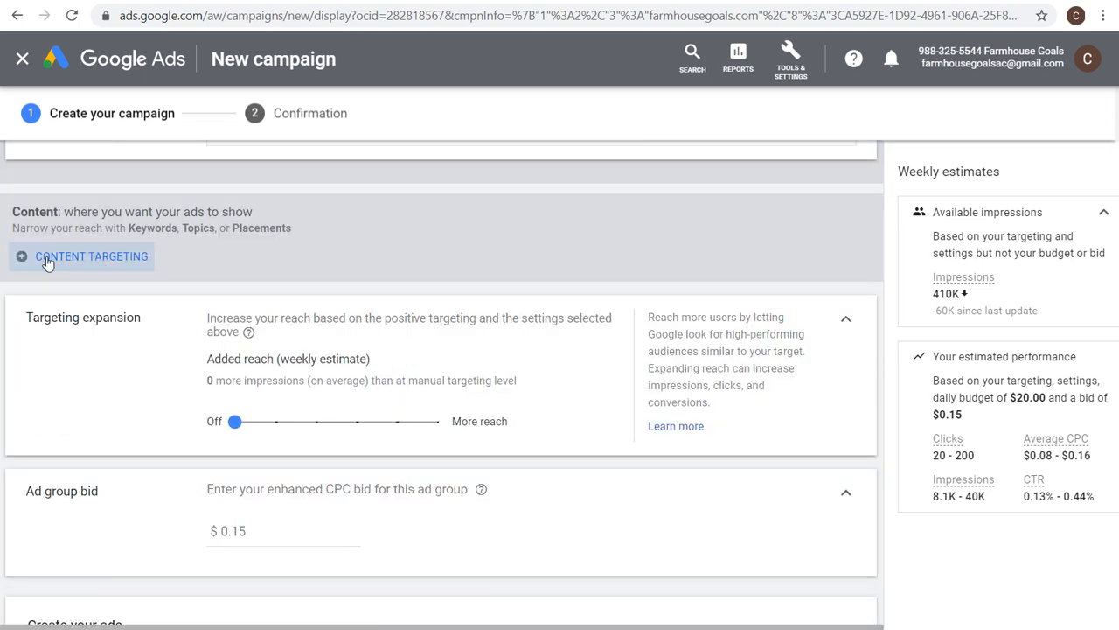
click(89, 256)
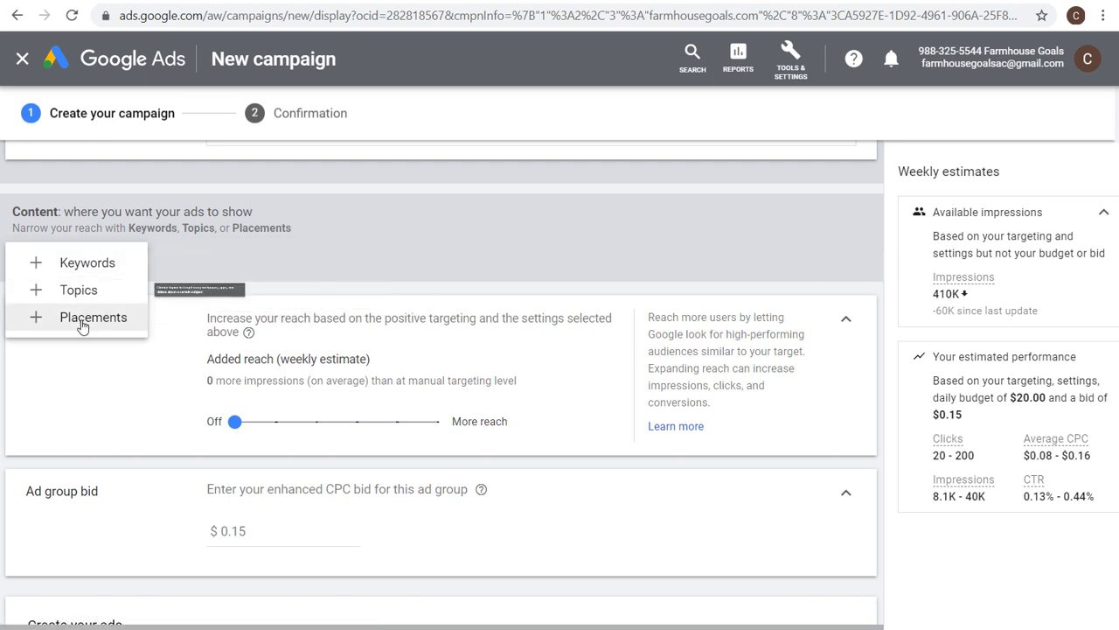
click(88, 264)
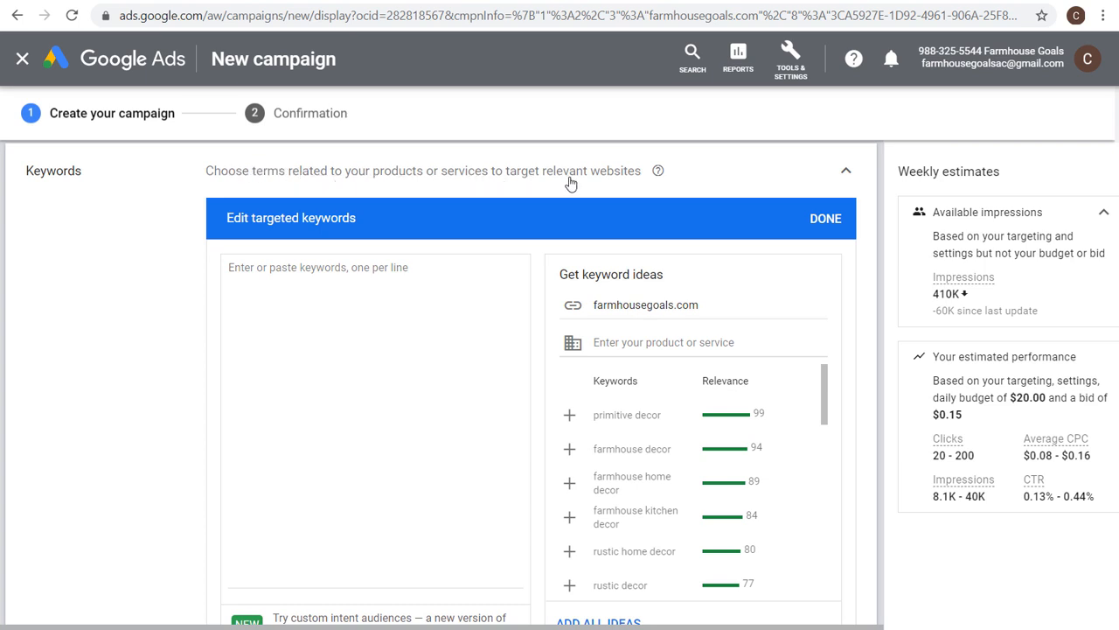
click(569, 417)
click(570, 417)
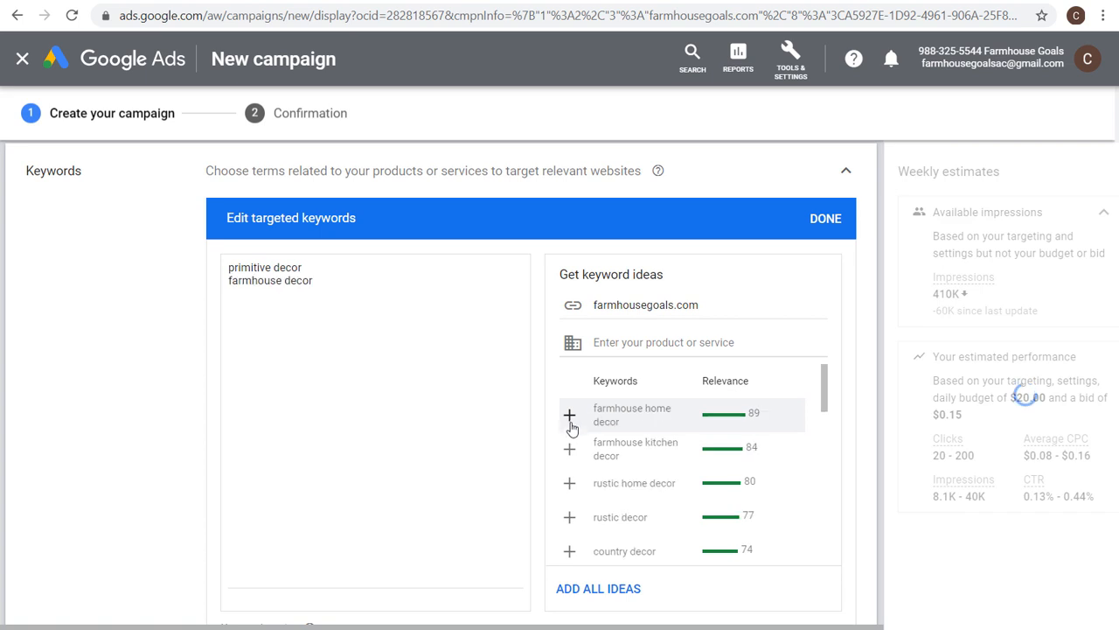
click(569, 417)
click(569, 416)
click(570, 417)
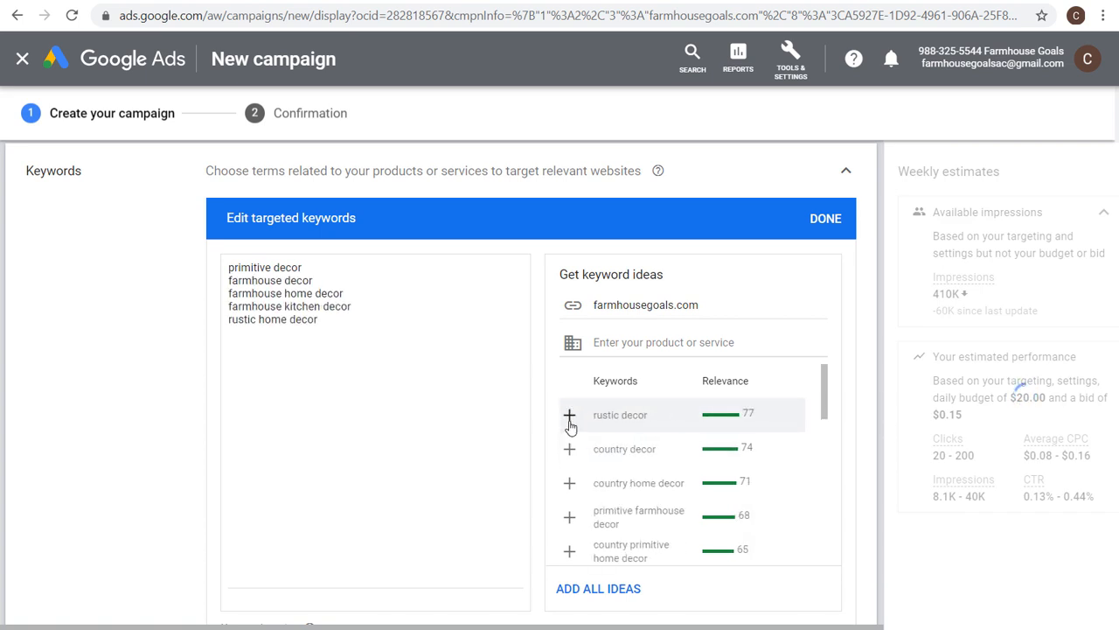
click(369, 317)
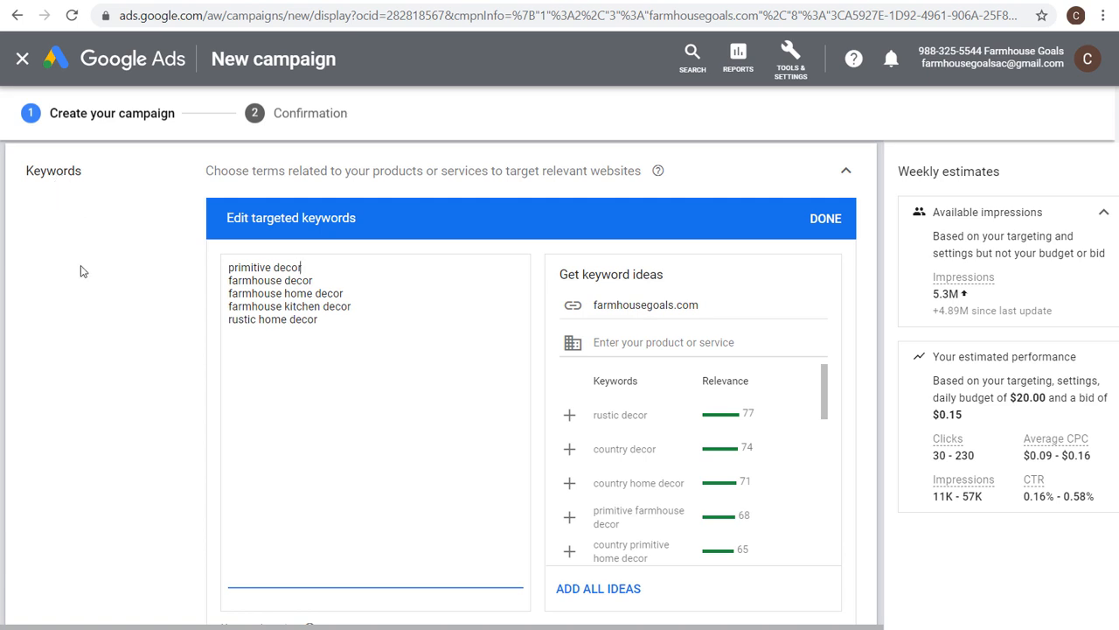
scroll(85, 312, up, 1)
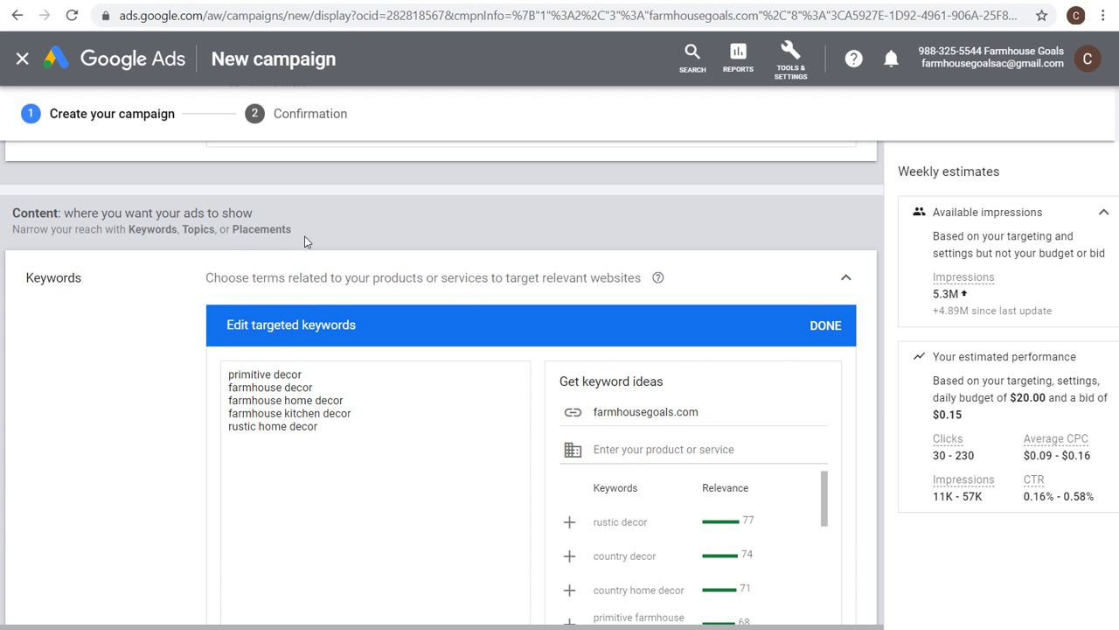
drag(344, 428, 225, 365)
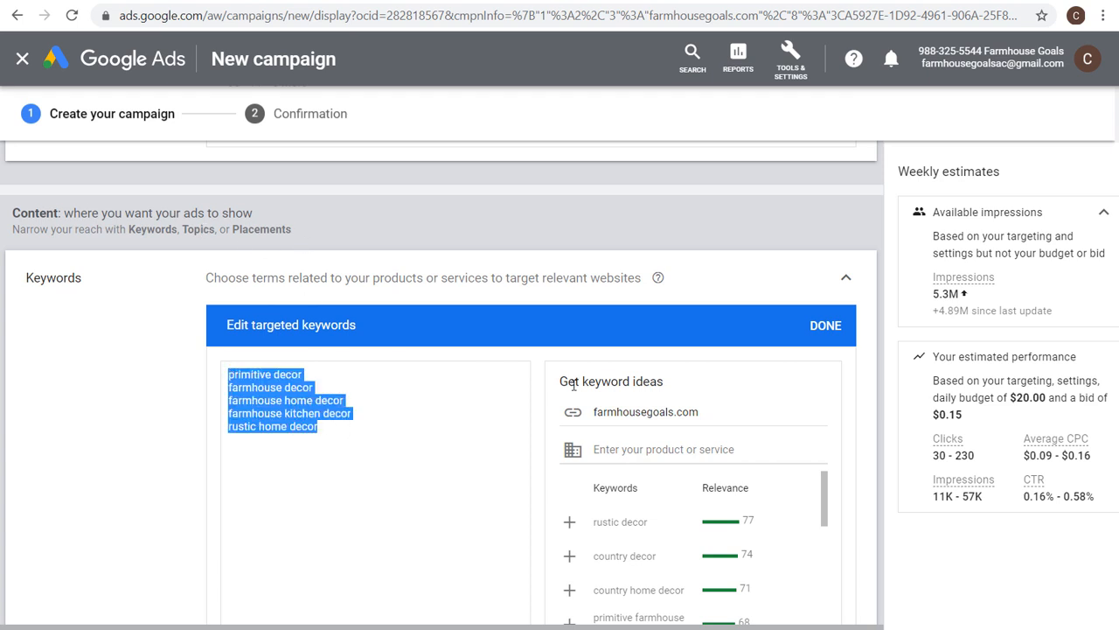
key(BackSpace)
click(823, 327)
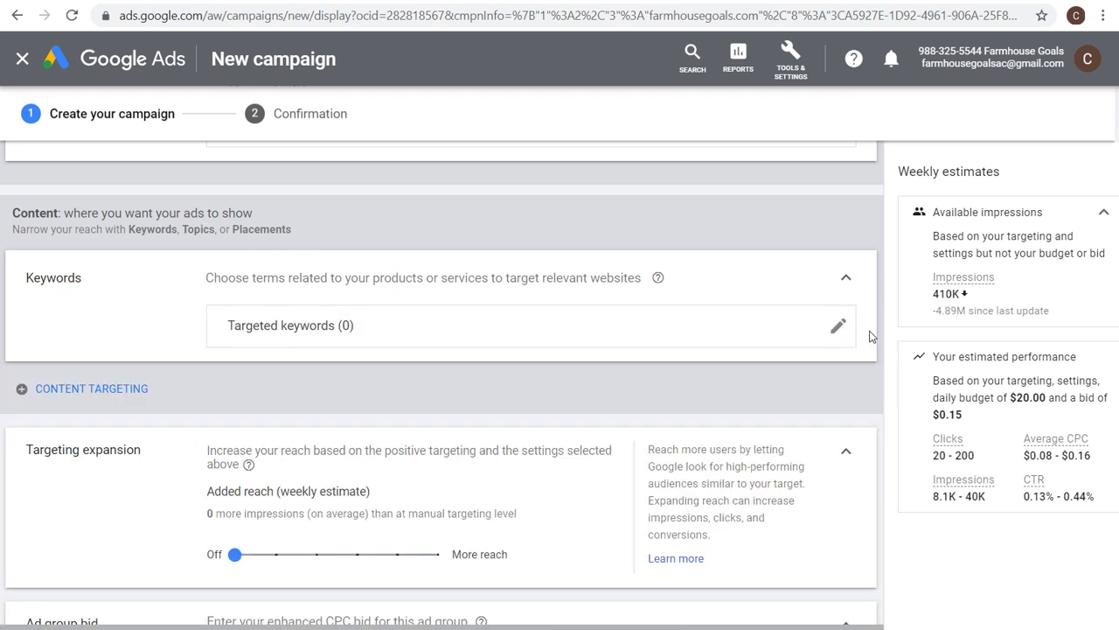
Add Topics content targeting with the Home & Garden topics Bed & Bath, Home & Interior Decor, Home Furnishings and Home Improvement.
click(845, 278)
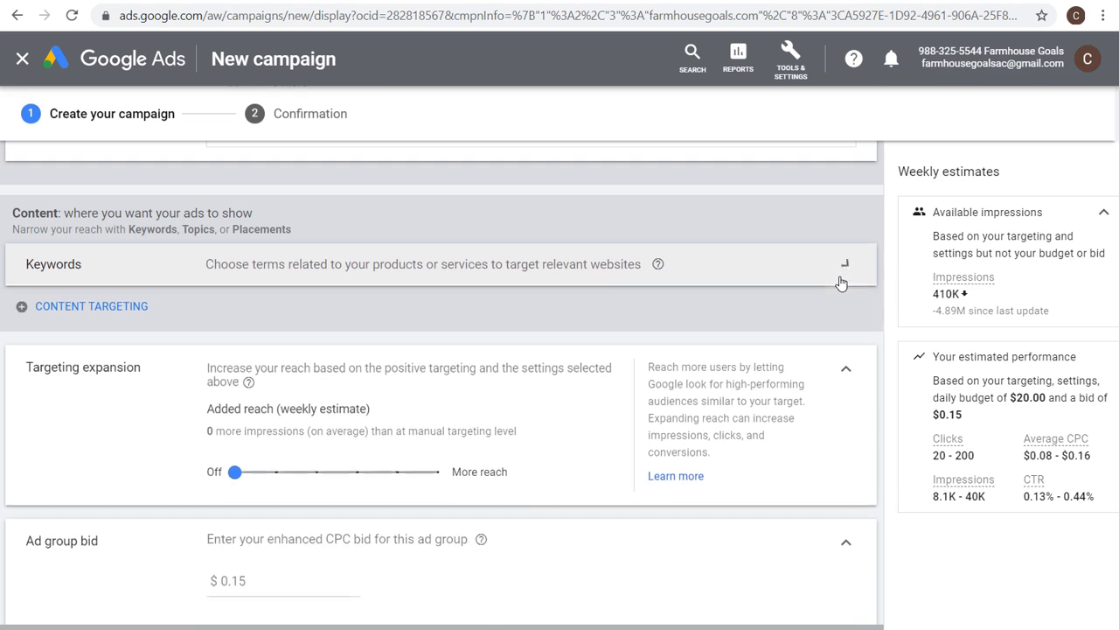
click(77, 303)
click(81, 339)
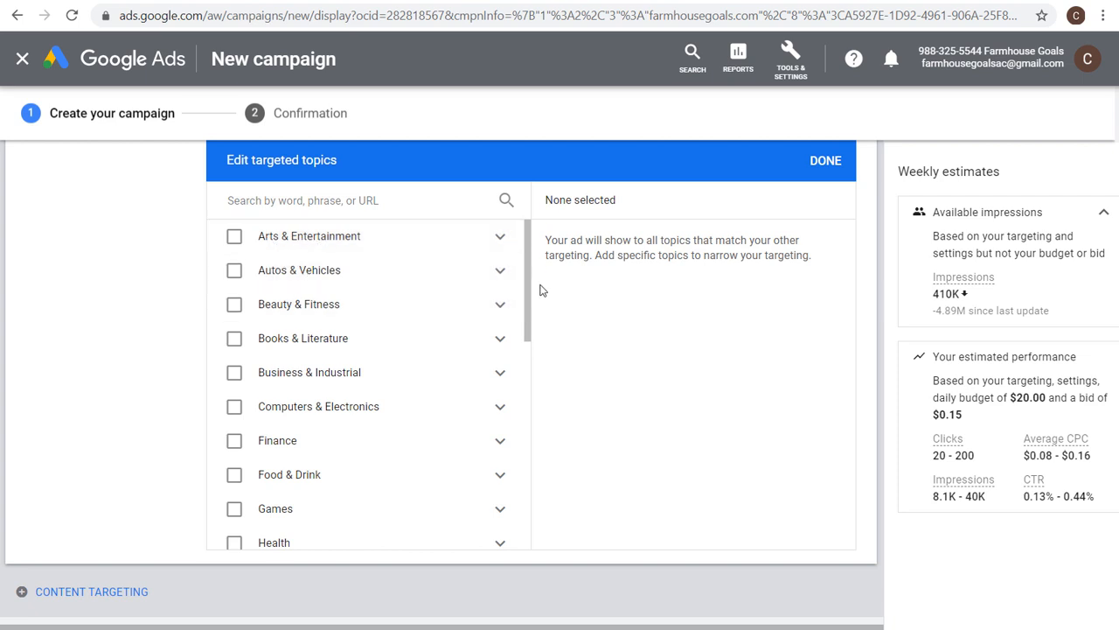
scroll(539, 293, down, 2)
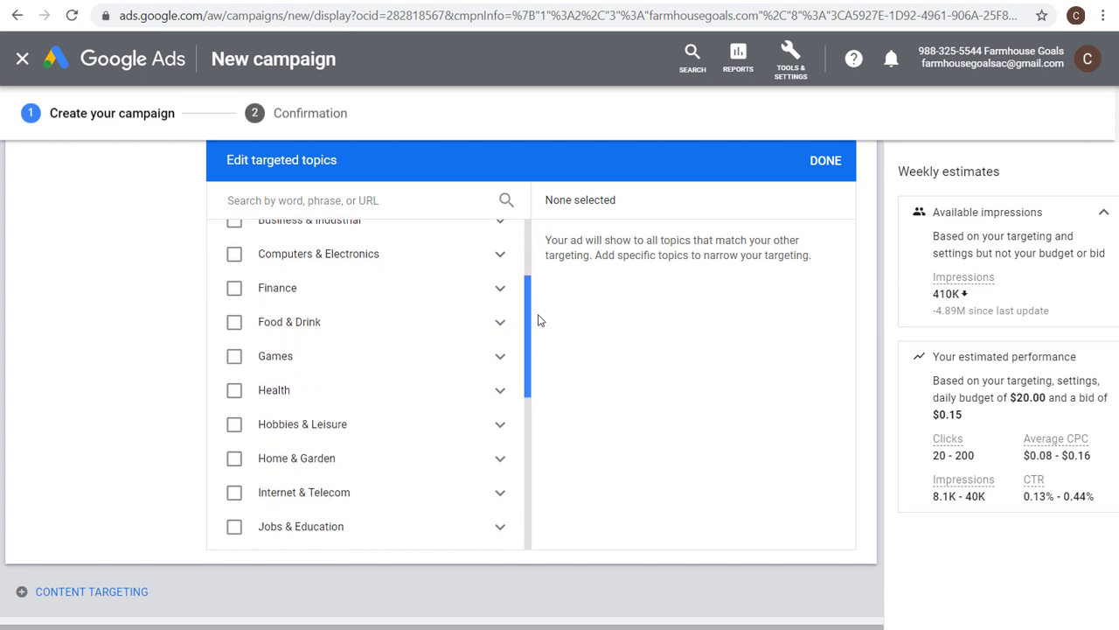
scroll(539, 320, down, 1)
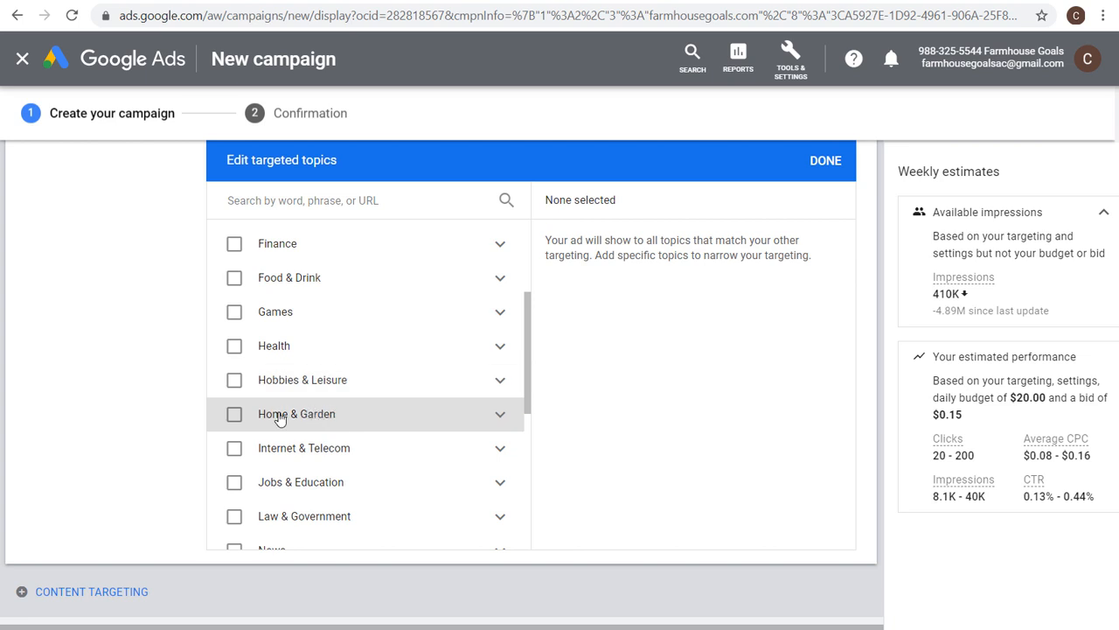
click(501, 418)
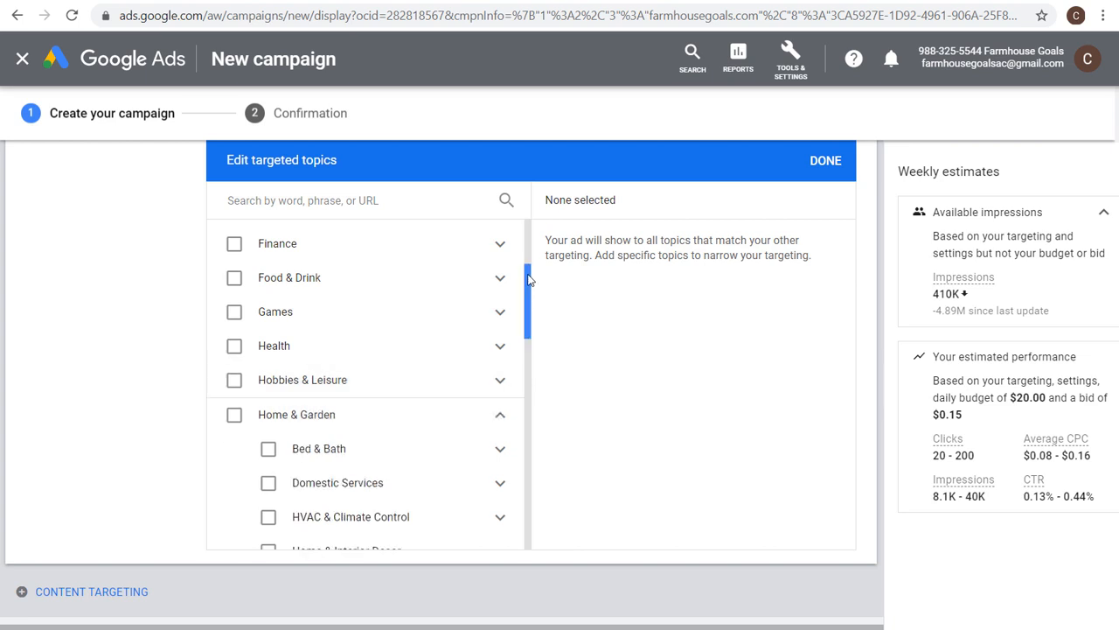
scroll(349, 350, down, 2)
click(268, 306)
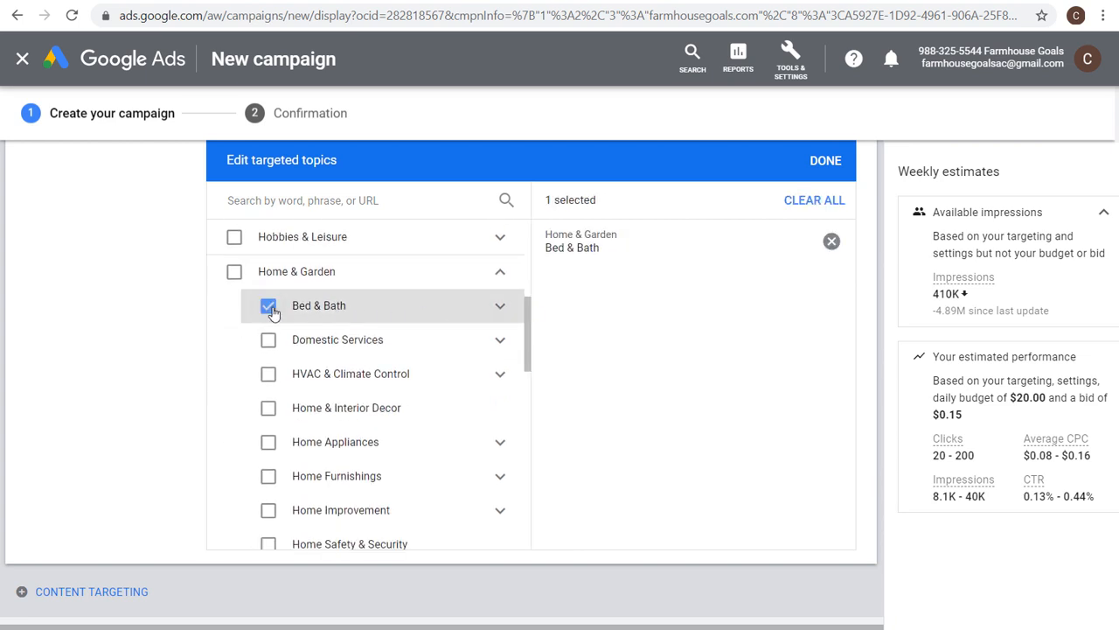
click(315, 413)
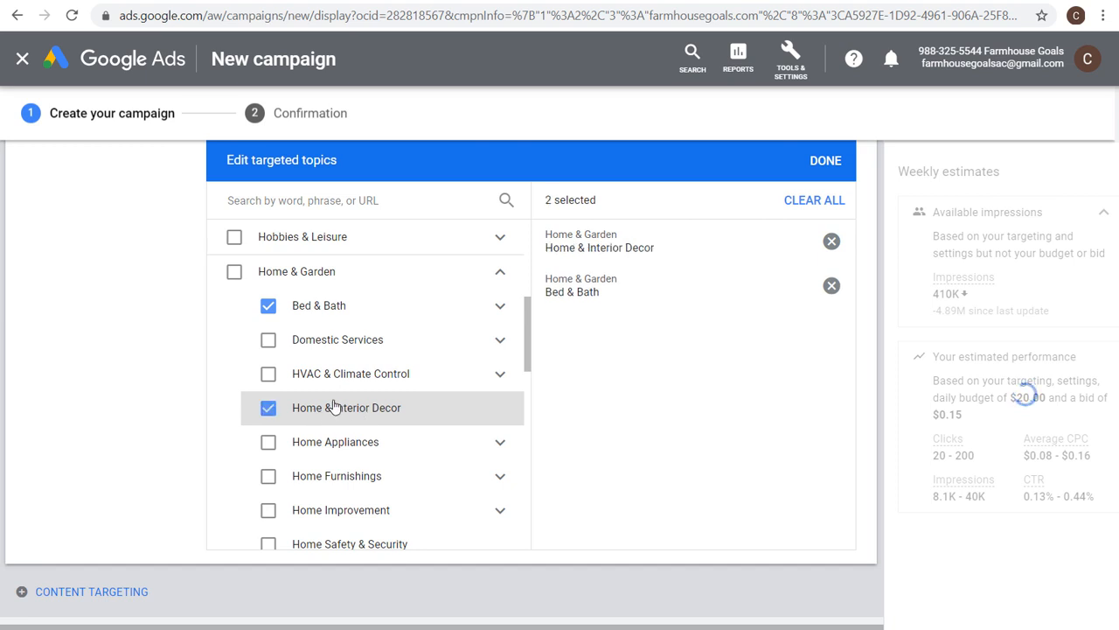
click(333, 478)
click(379, 518)
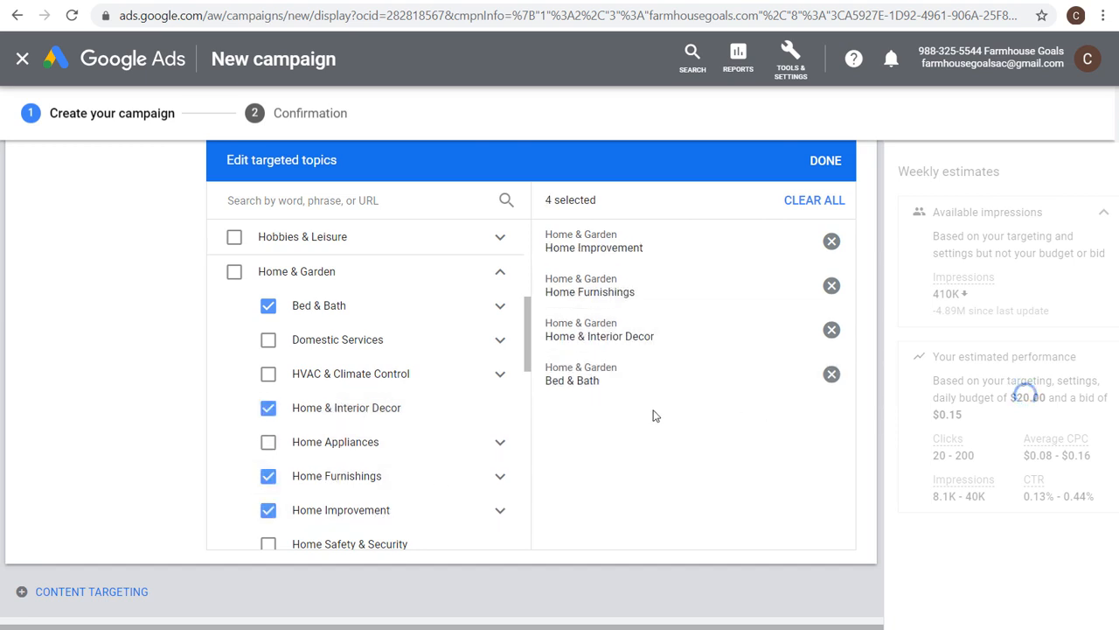
scroll(224, 308, up, 2)
scroll(148, 262, up, 1)
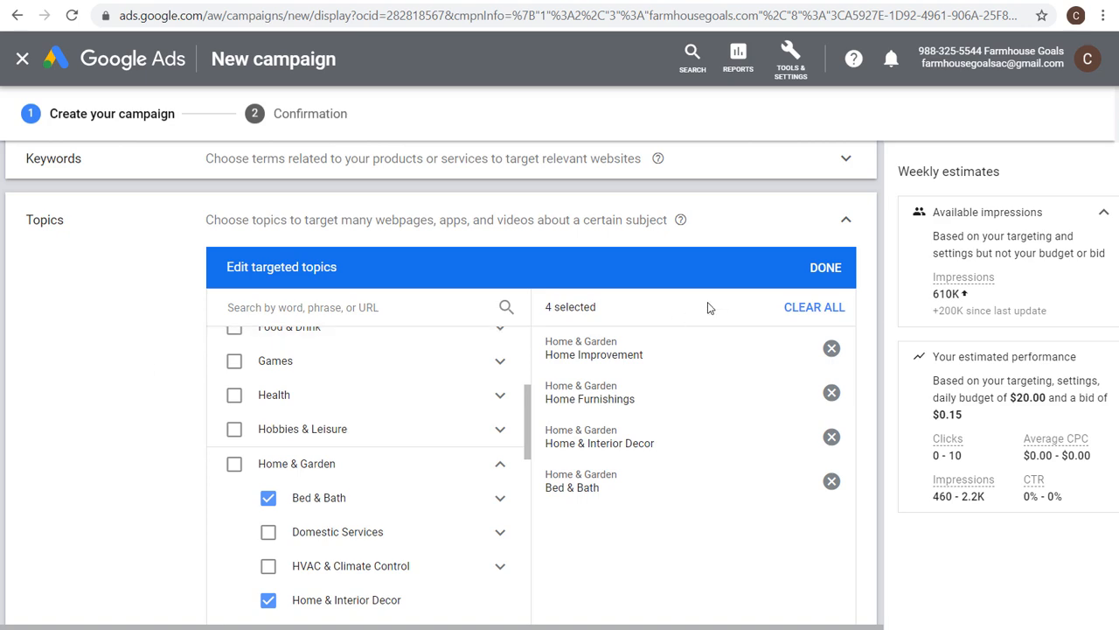
click(822, 269)
click(851, 225)
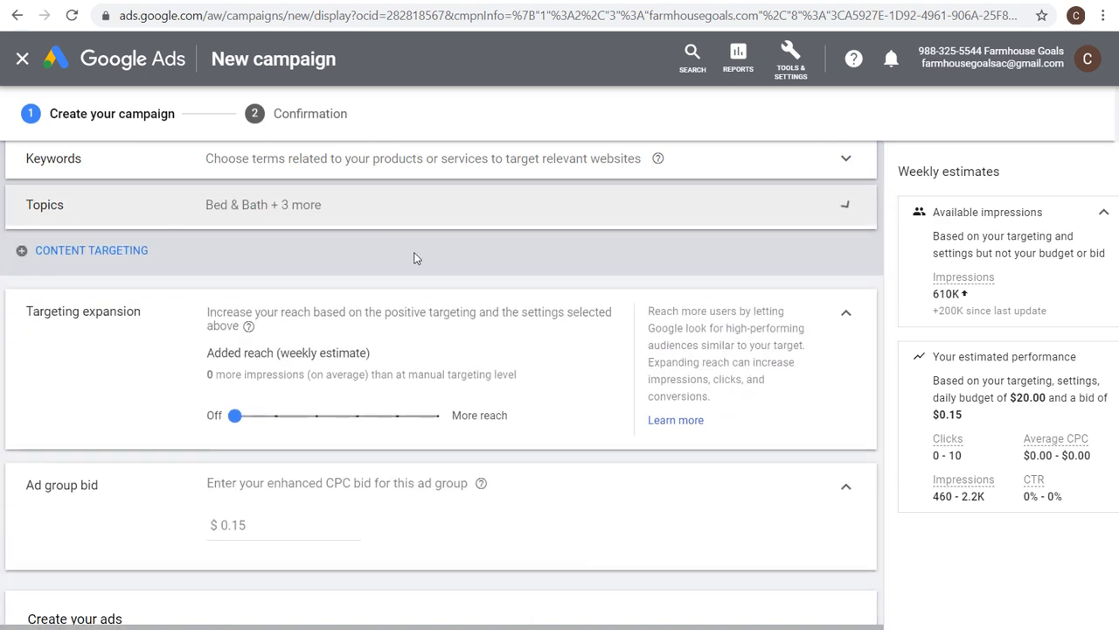
Replace the farmhouse decor audience with the in-market Home Decor audience found by searching audiences for farmhouse.
scroll(307, 224, up, 4)
scroll(472, 284, up, 1)
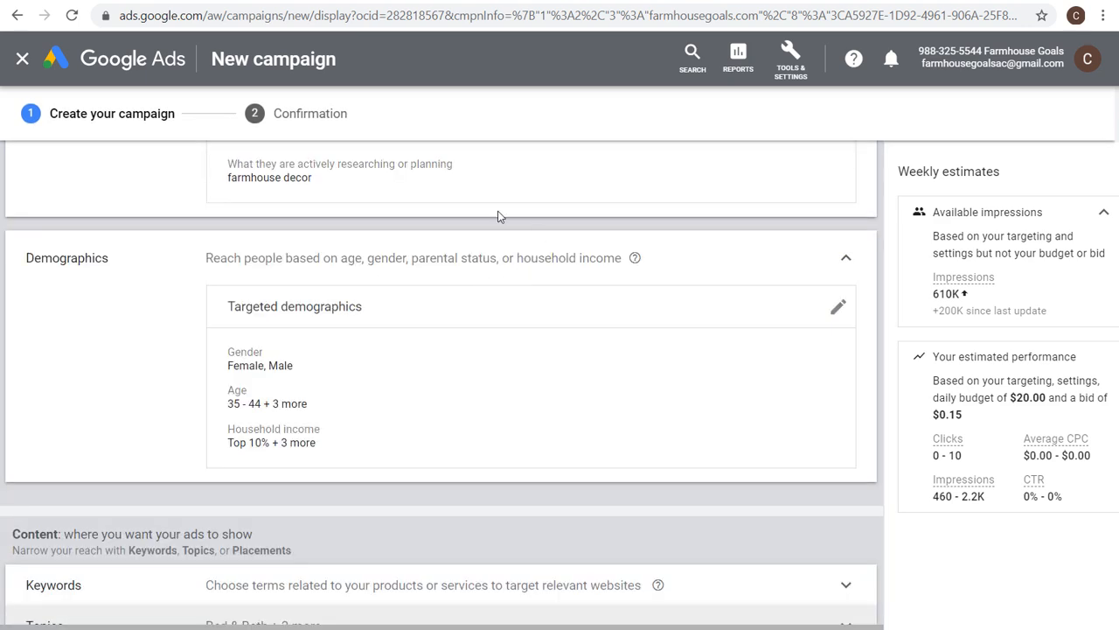
scroll(430, 287, up, 1)
scroll(485, 282, down, 1)
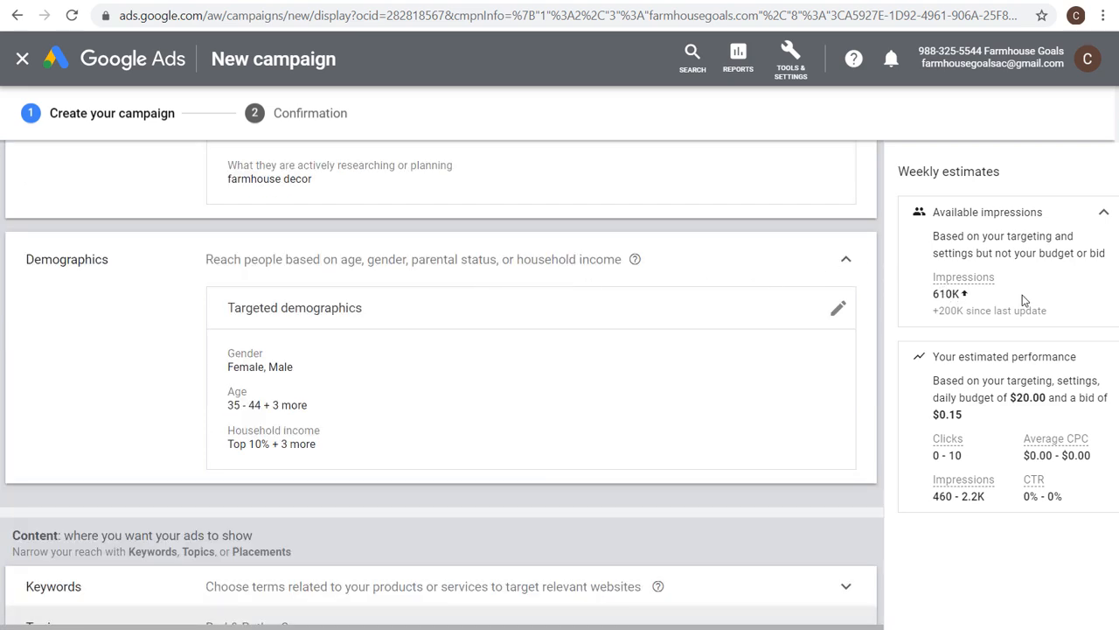
scroll(743, 400, down, 5)
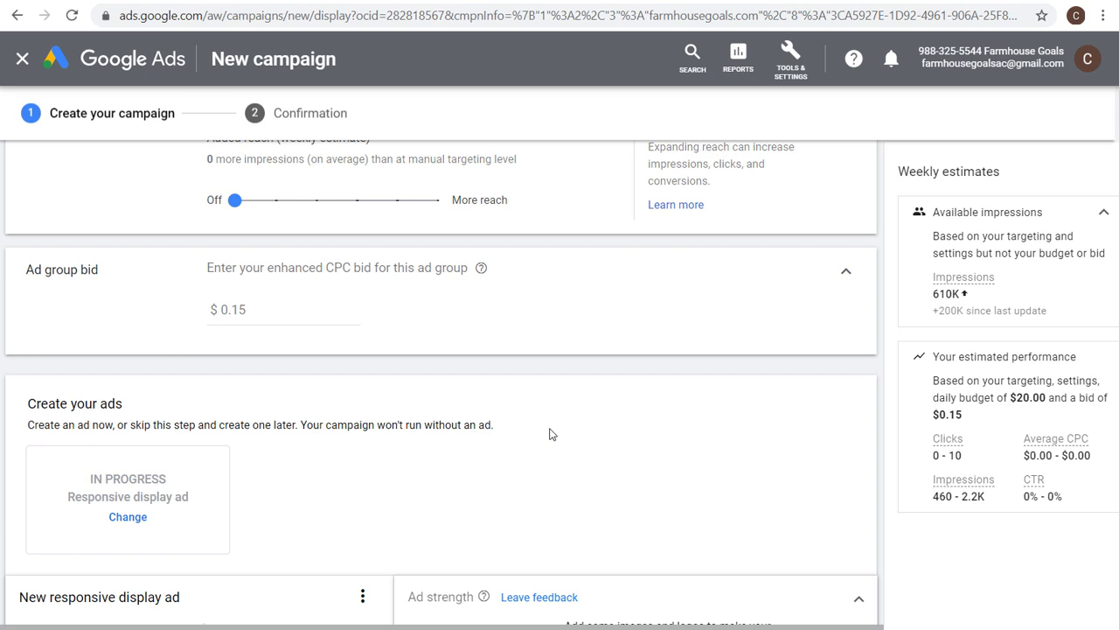
scroll(556, 437, up, 4)
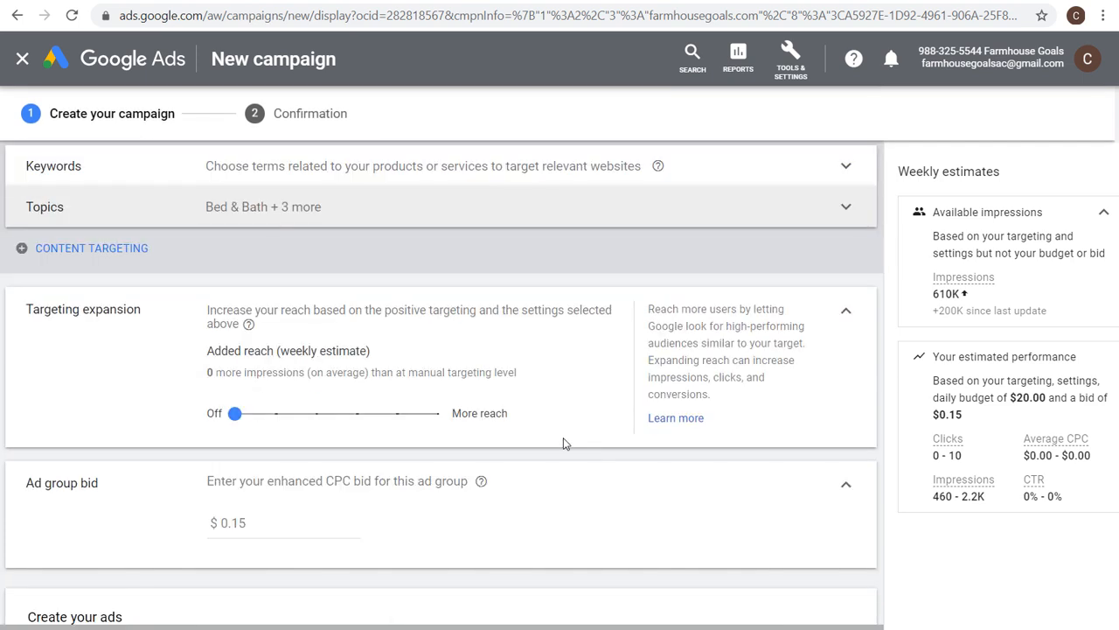
scroll(475, 446, up, 3)
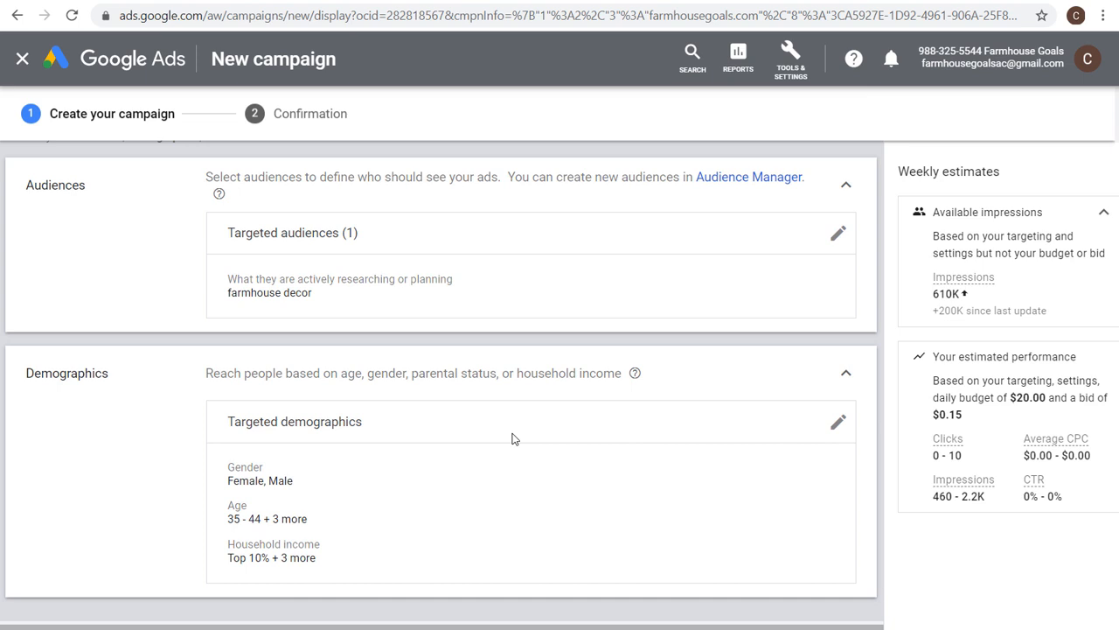
click(837, 234)
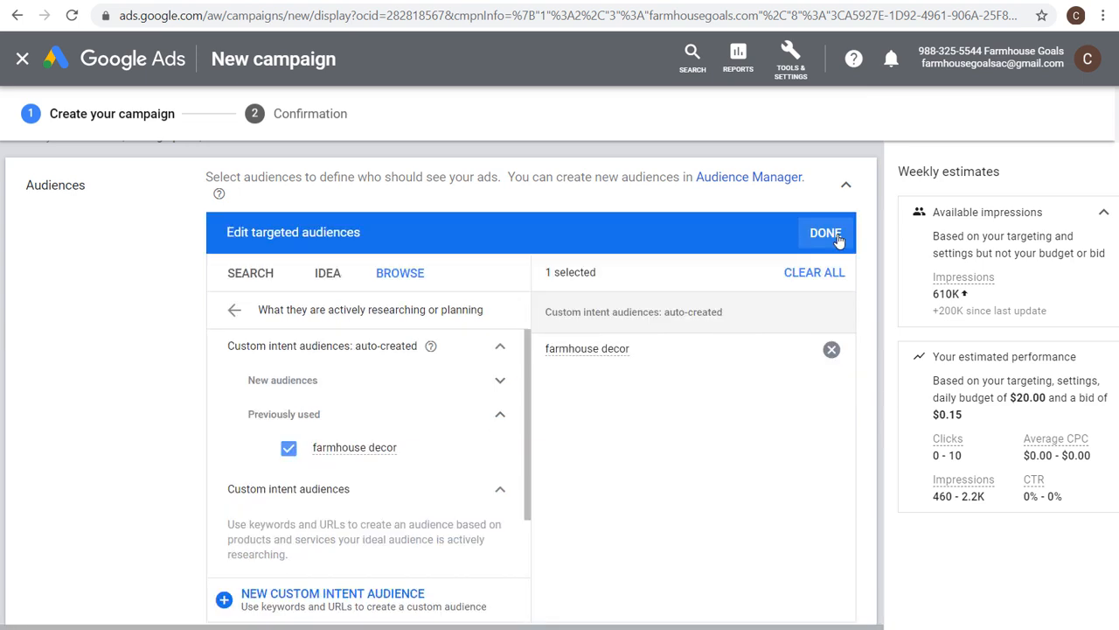
click(289, 450)
click(507, 347)
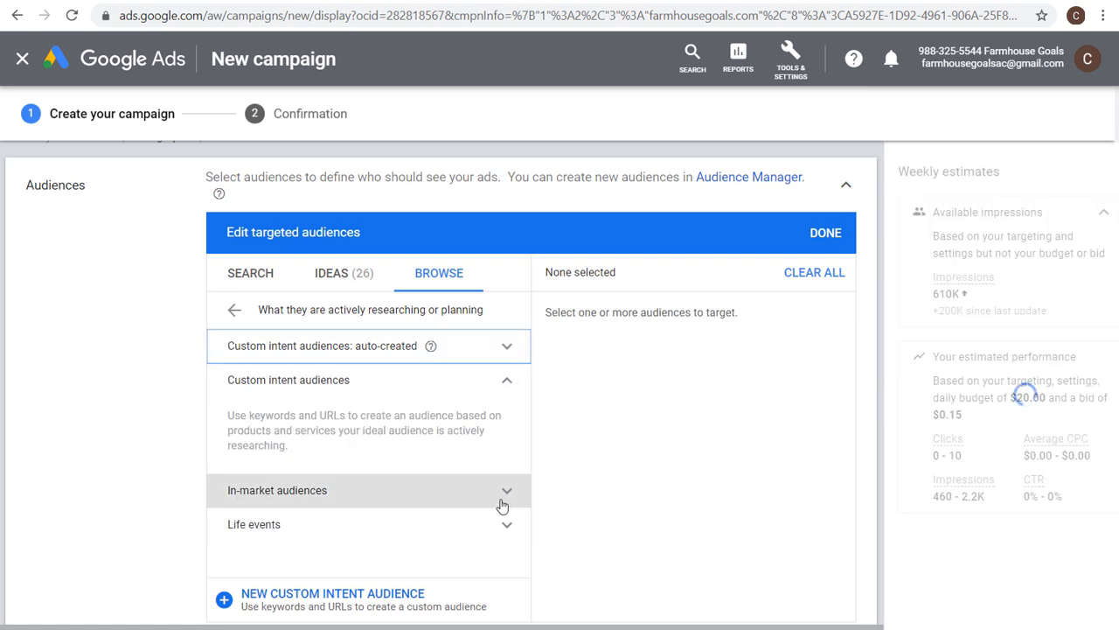
click(256, 285)
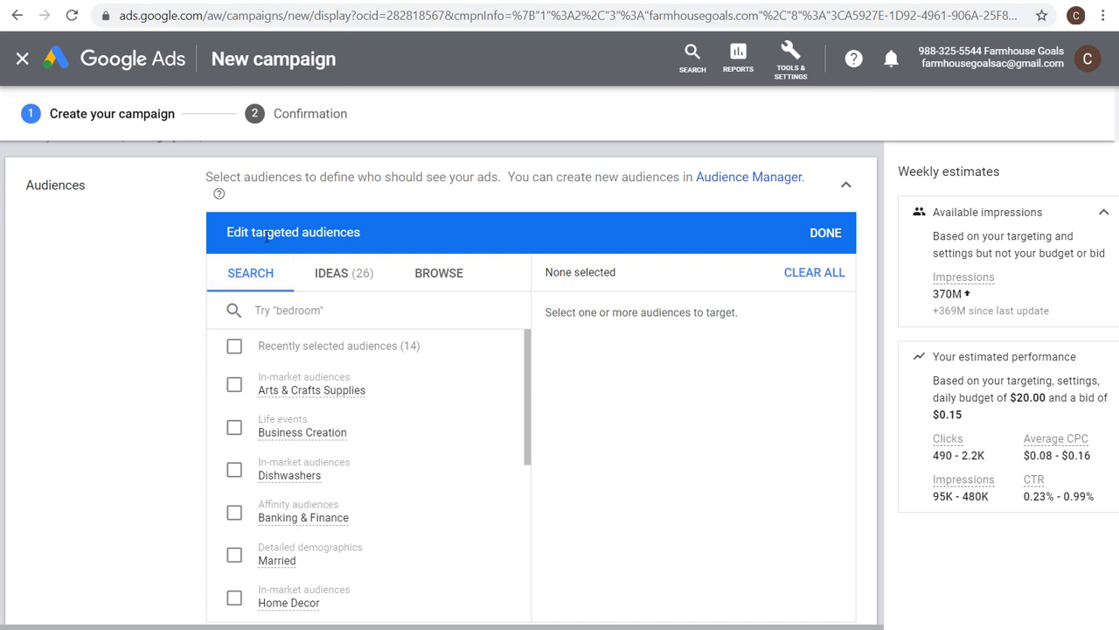
click(298, 308)
text(farmhouse)
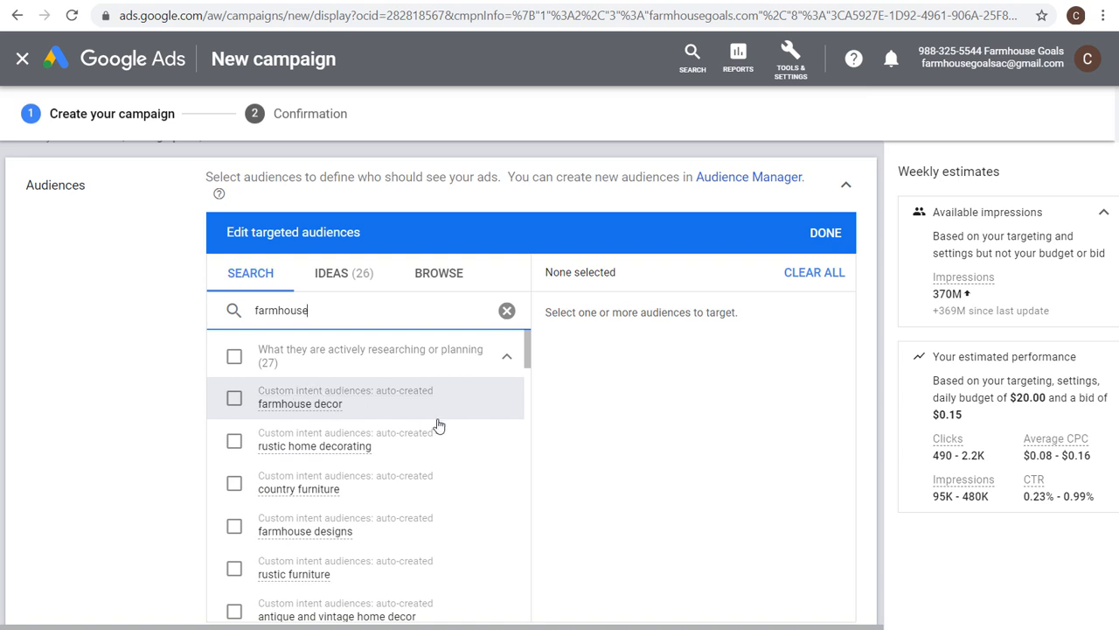
scroll(437, 425, down, 3)
scroll(473, 423, down, 4)
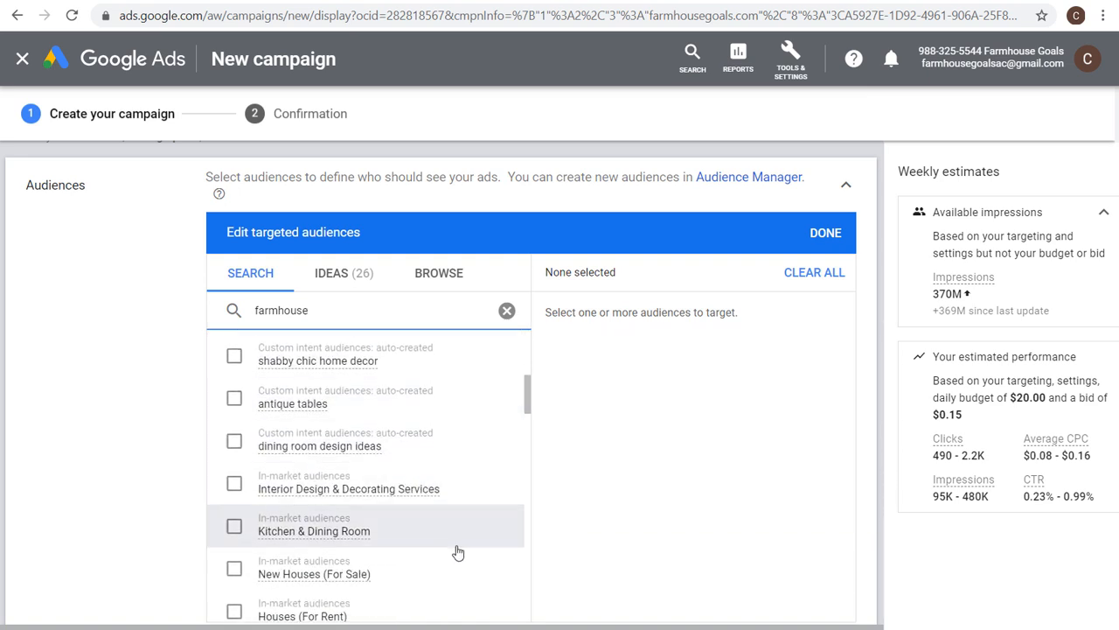
scroll(479, 455, down, 2)
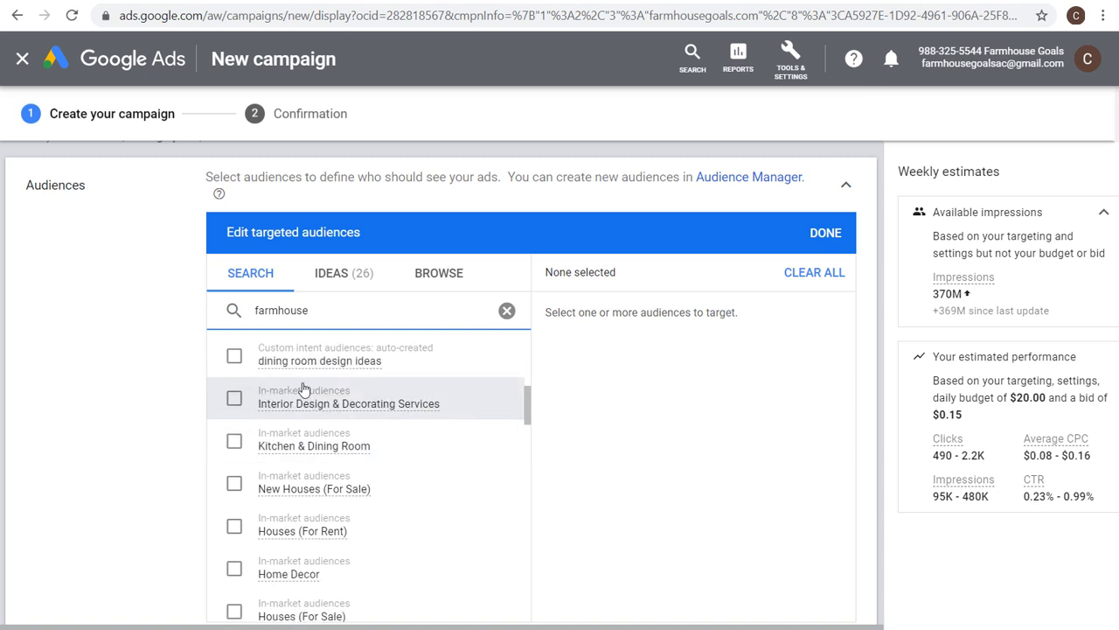
mouse_move(306, 412)
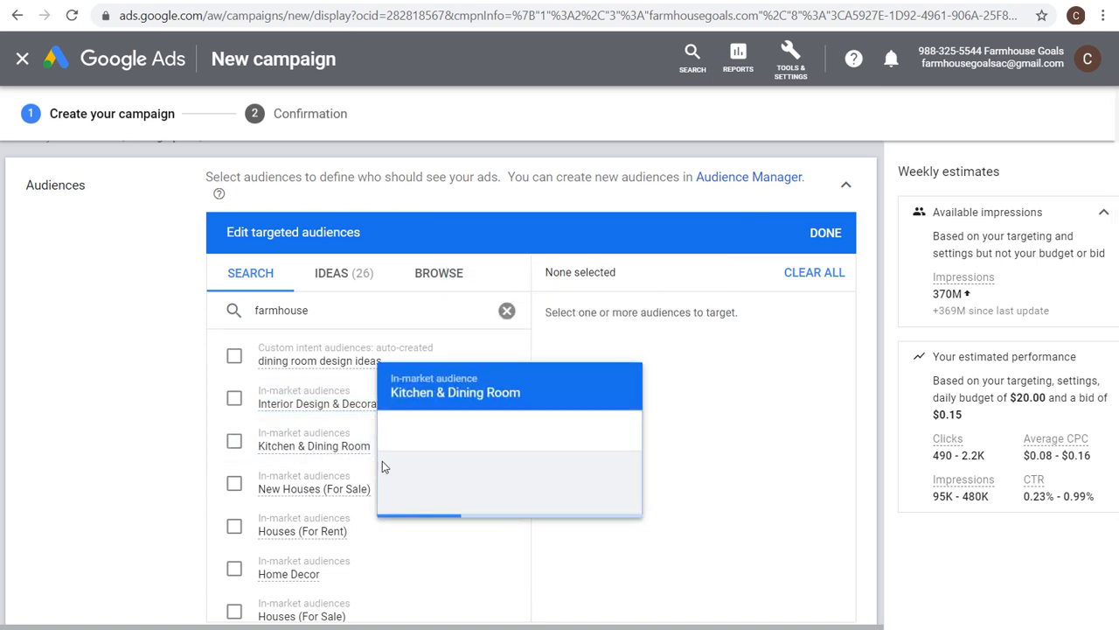
scroll(271, 559, down, 2)
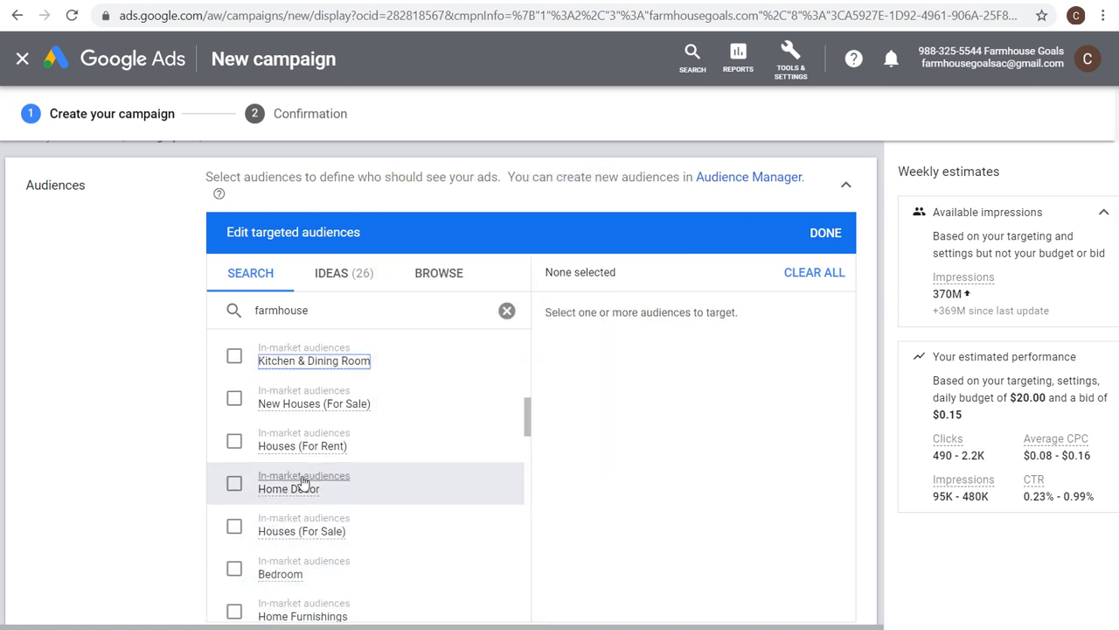
click(234, 484)
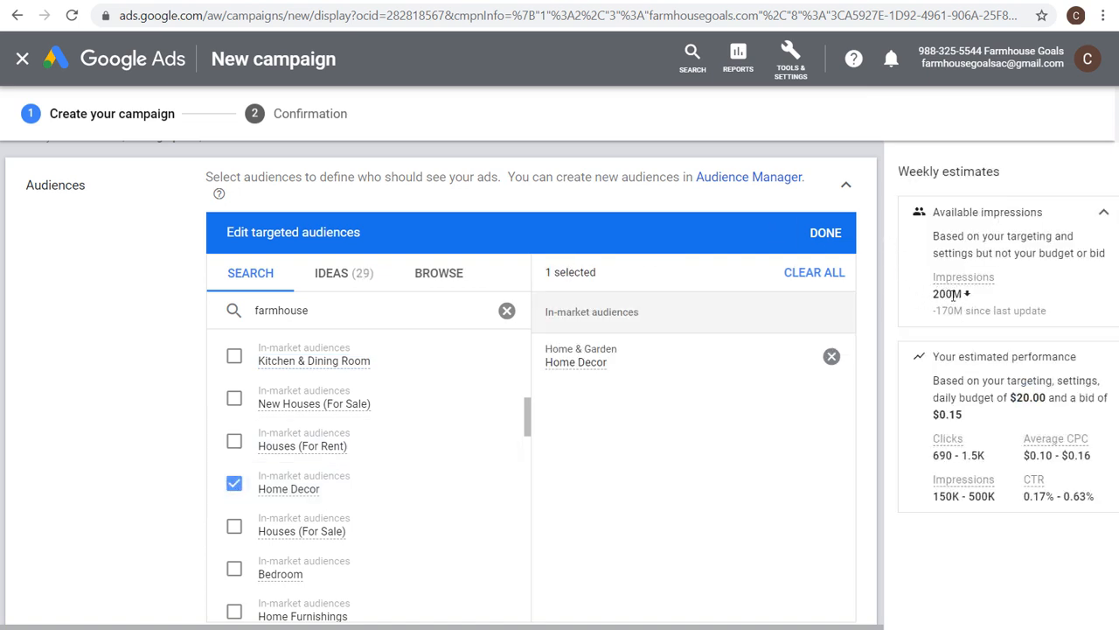
click(825, 232)
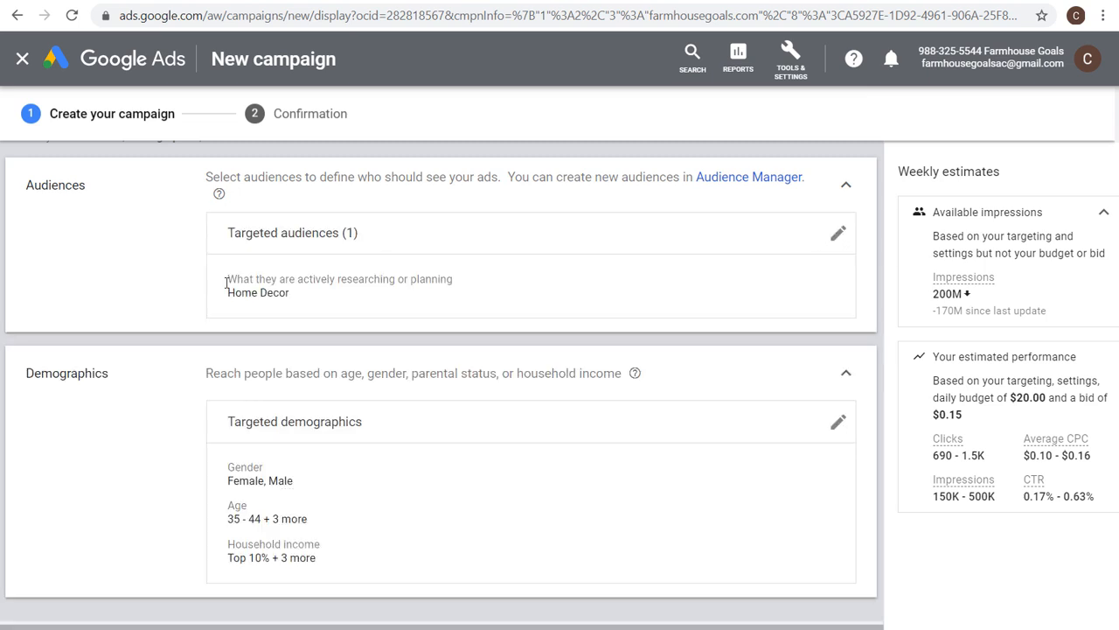
Clear all targeted topics from the ad group's Topics targeting.
scroll(146, 289, down, 4)
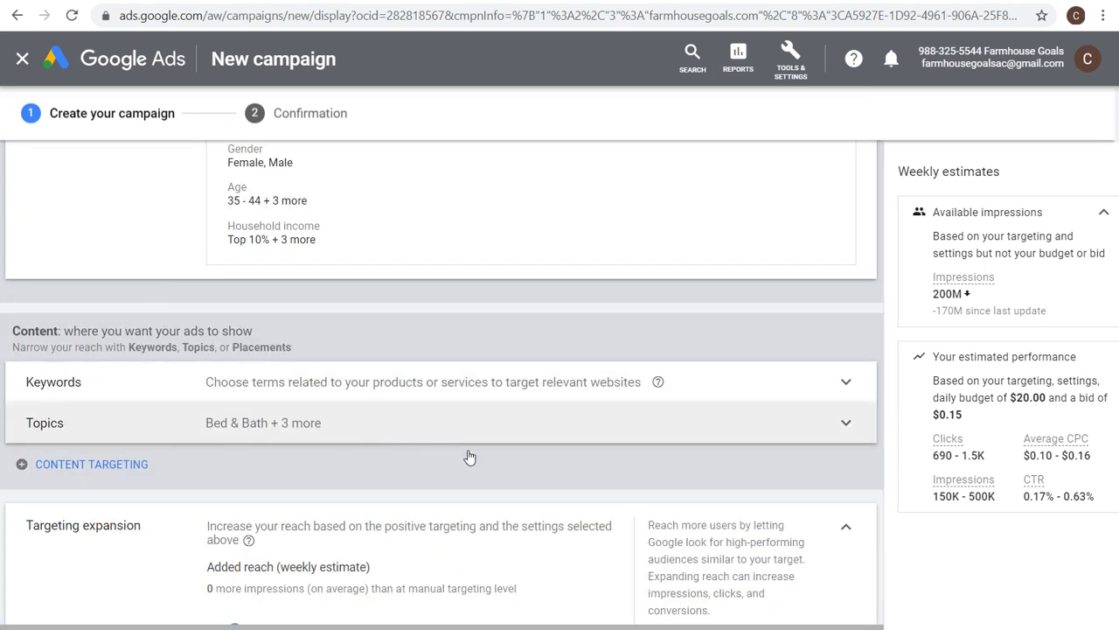
click(332, 424)
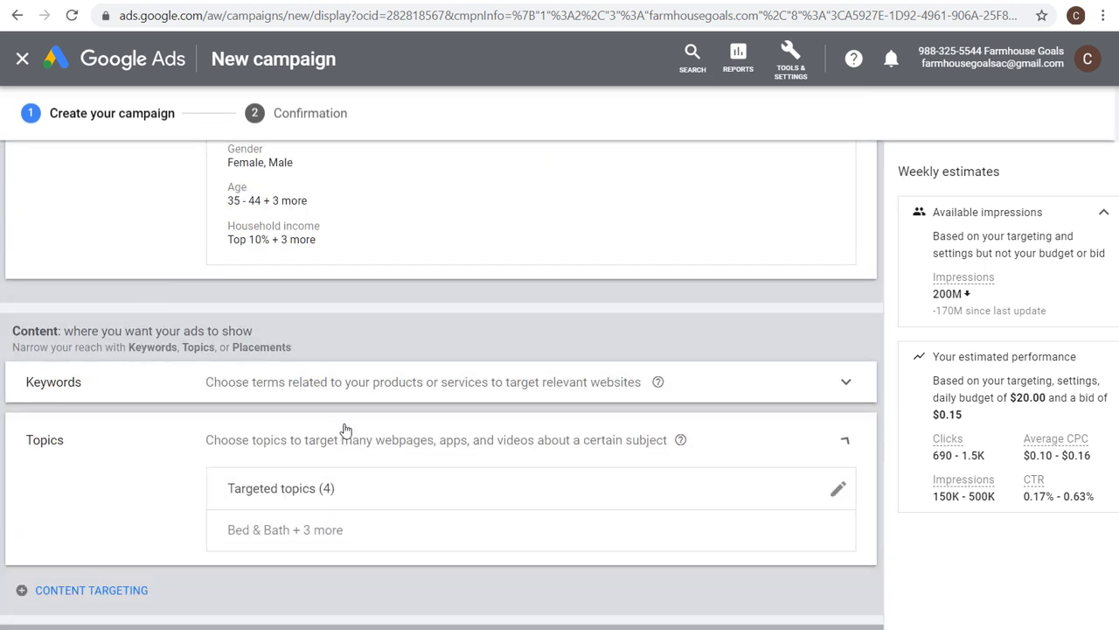
click(838, 494)
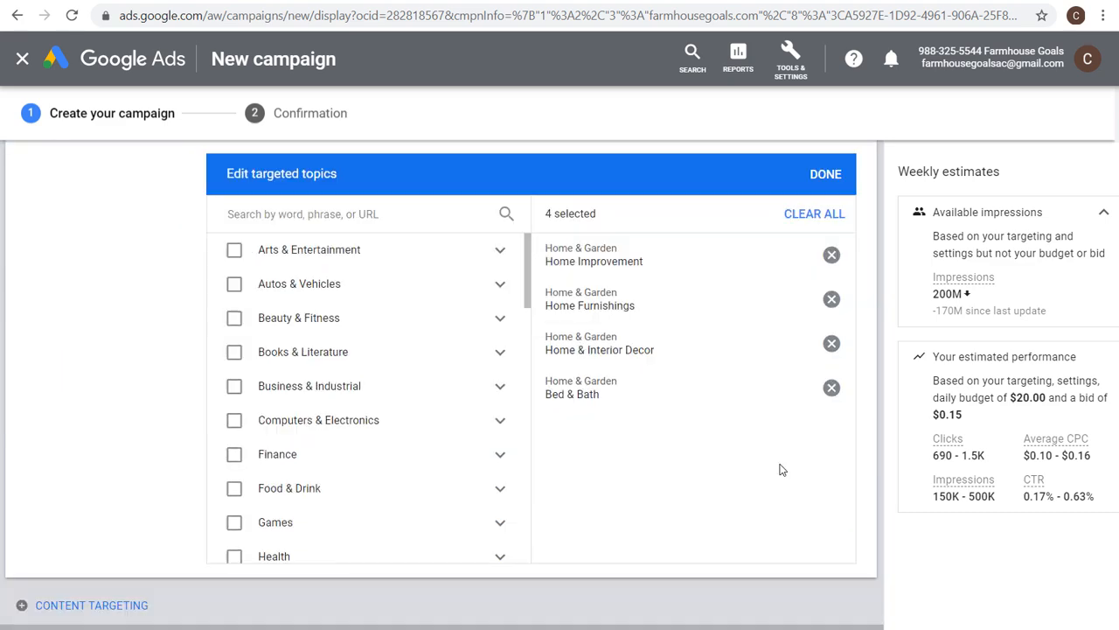
click(813, 213)
click(826, 174)
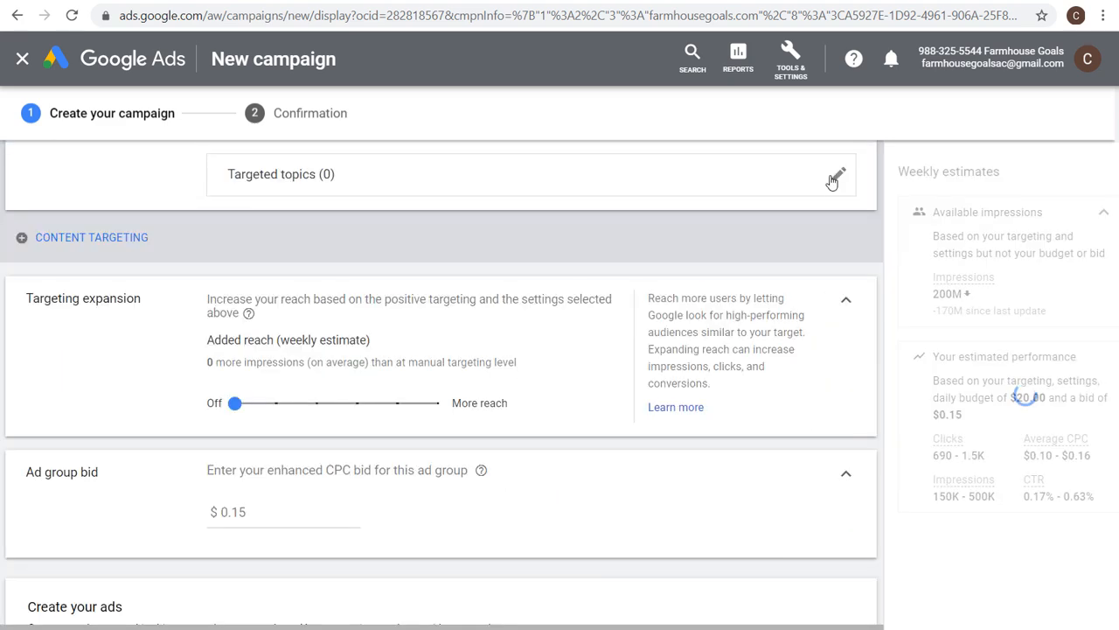
scroll(824, 195, up, 1)
click(846, 233)
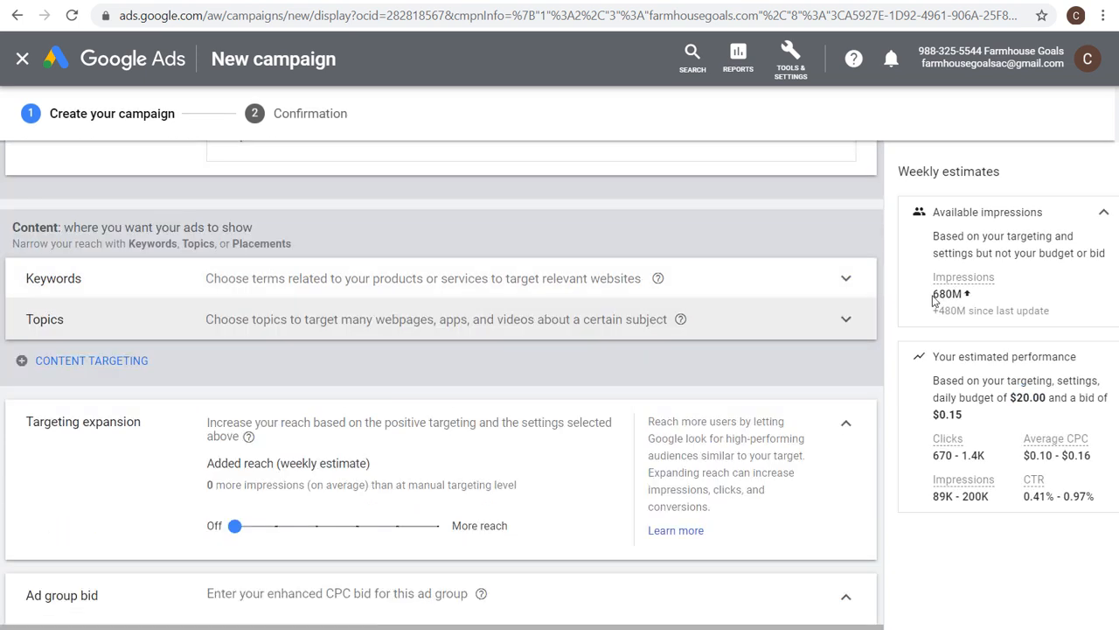
Add Placements content targeting, search placements for farmhouse, and open the matching websites.
drag(932, 295, 966, 294)
click(966, 293)
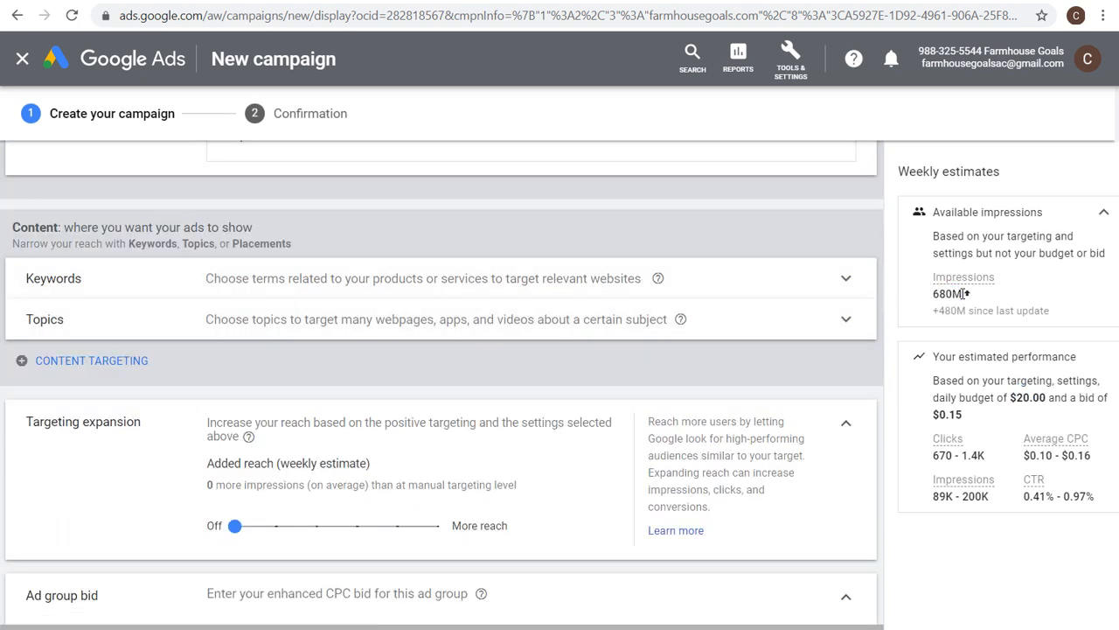
click(63, 371)
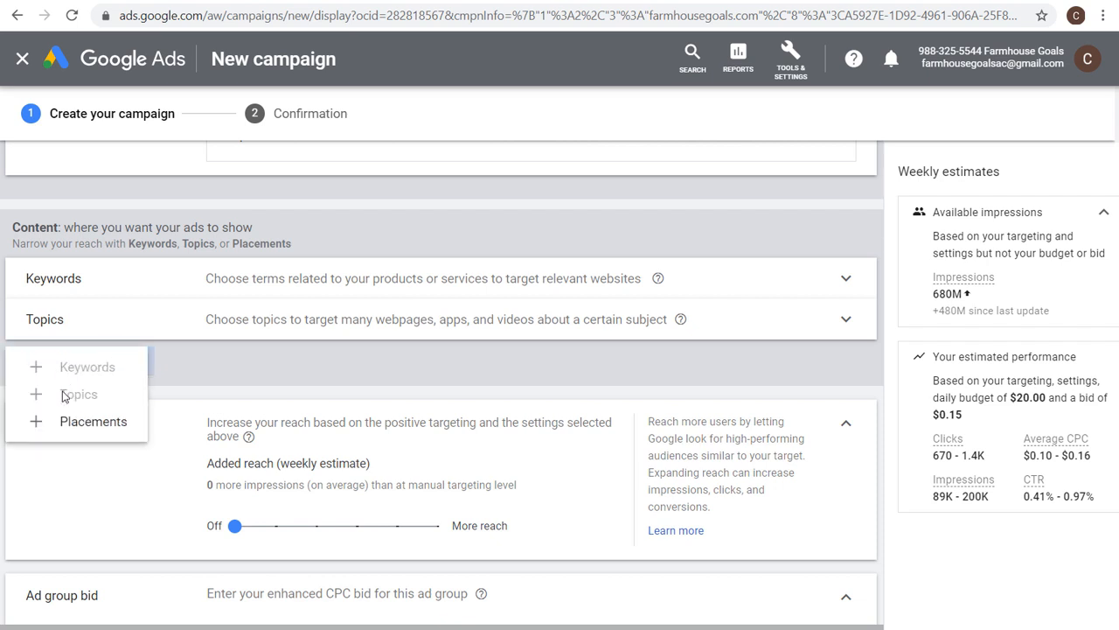
click(72, 423)
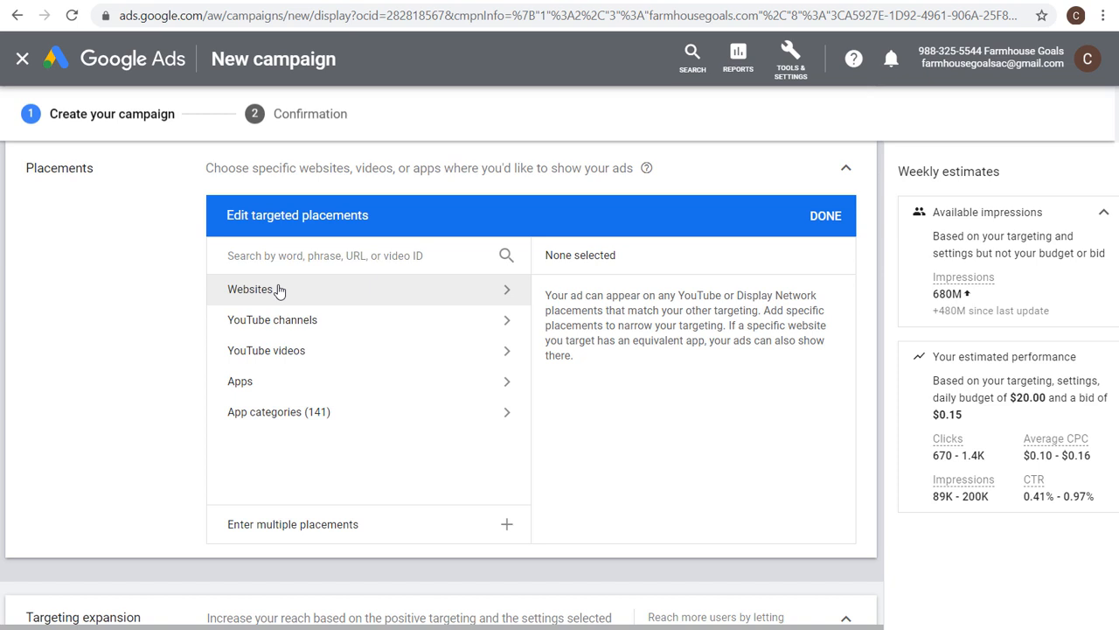
click(333, 259)
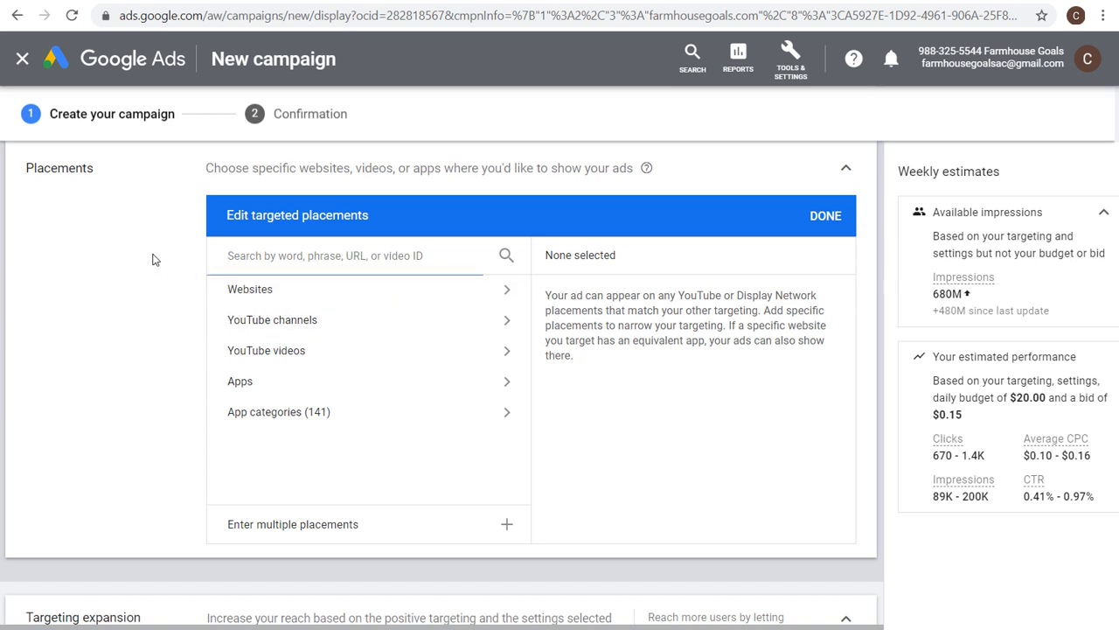
text(farmhouse)
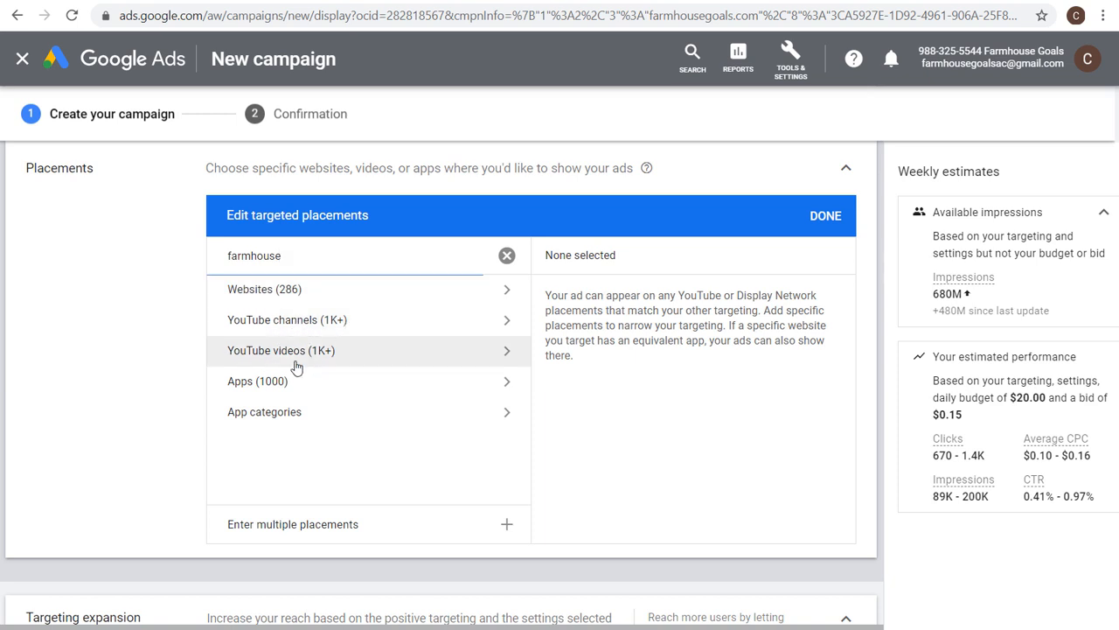
click(341, 295)
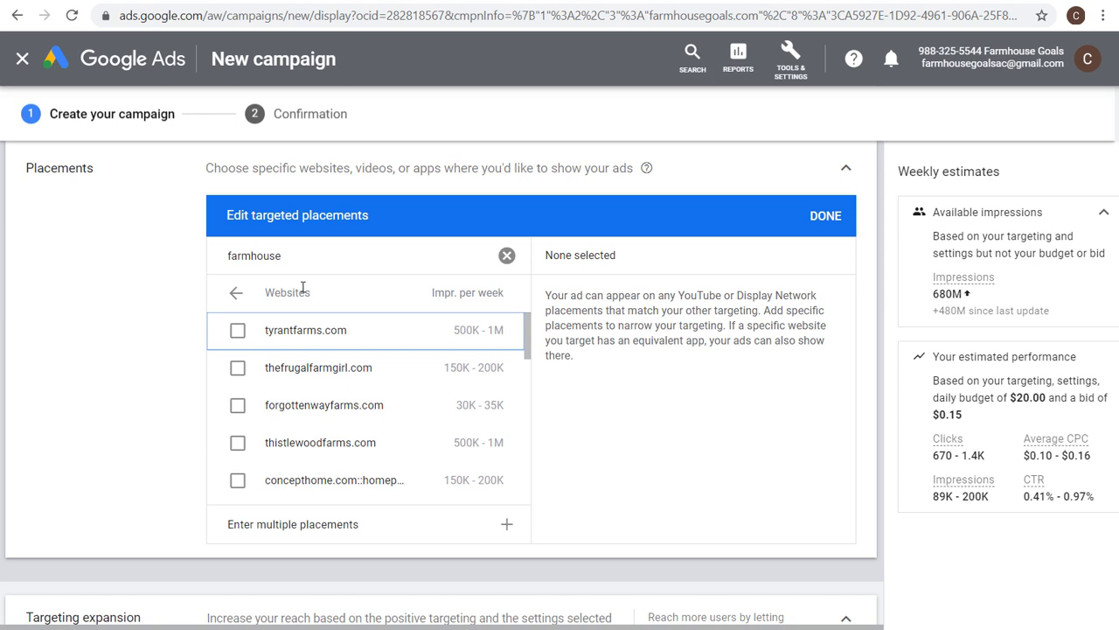
Select the websites tyrantfarms.com, thefrugalfarmgirl.com, forgottenwayfarms.com, thistlewoodfarms.com, both concepthome.com placements and theplancollection.com as placements.
click(237, 329)
click(237, 368)
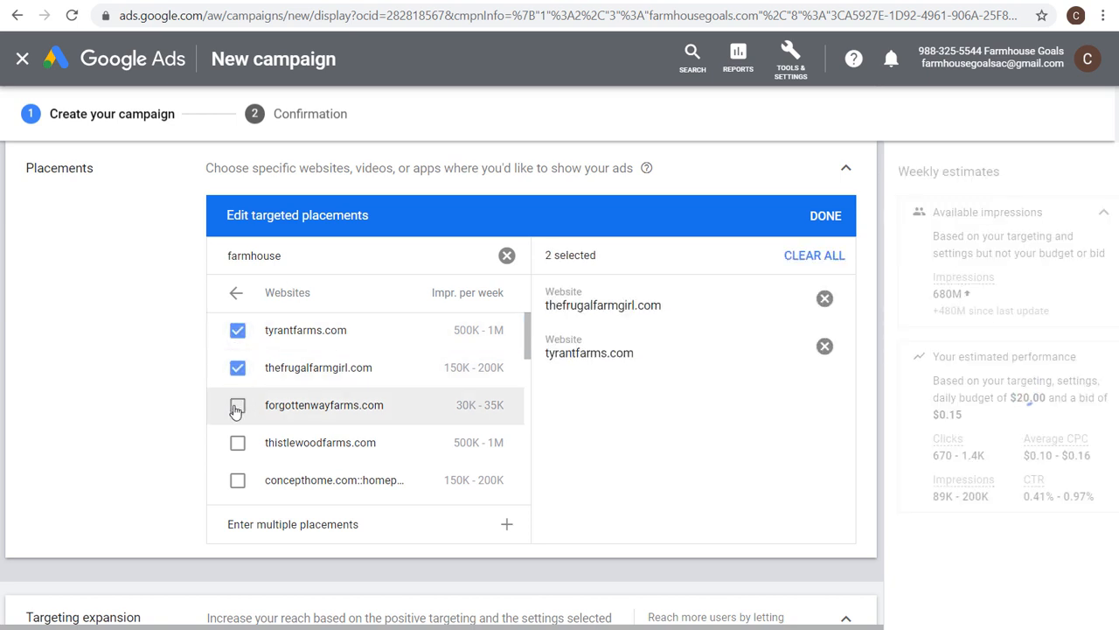
click(237, 406)
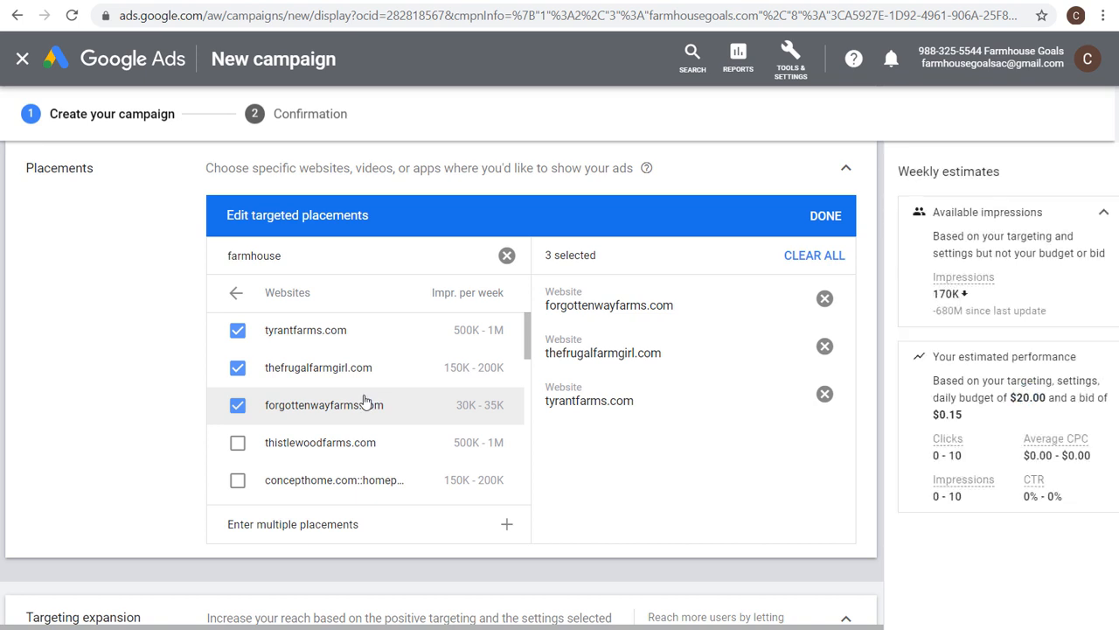
click(313, 442)
click(315, 479)
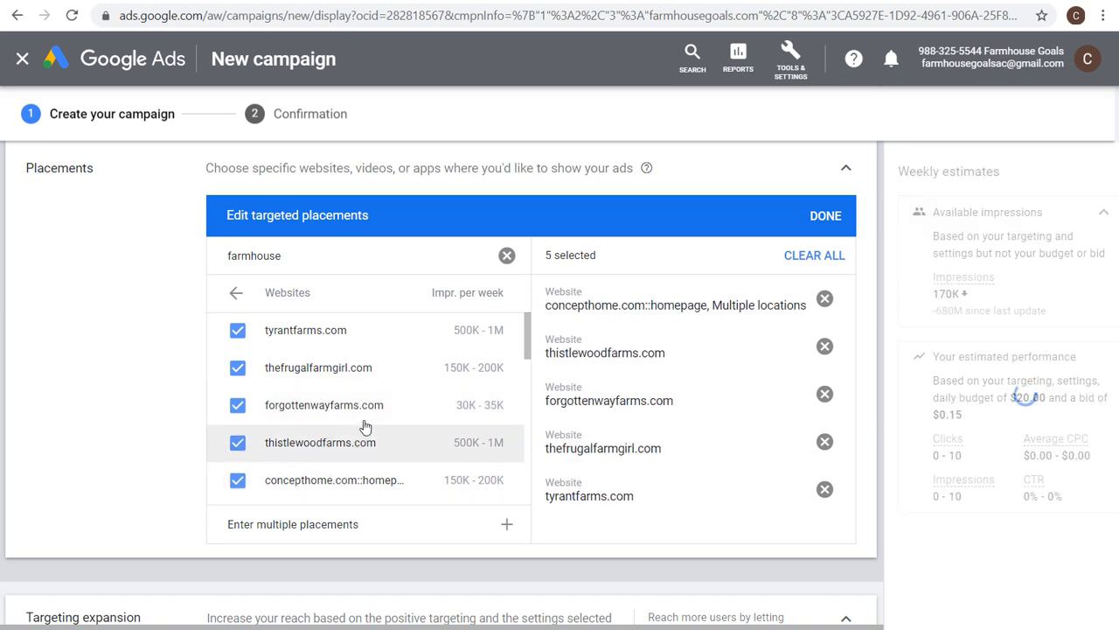
scroll(365, 415, down, 2)
scroll(365, 415, up, 2)
click(375, 428)
click(325, 466)
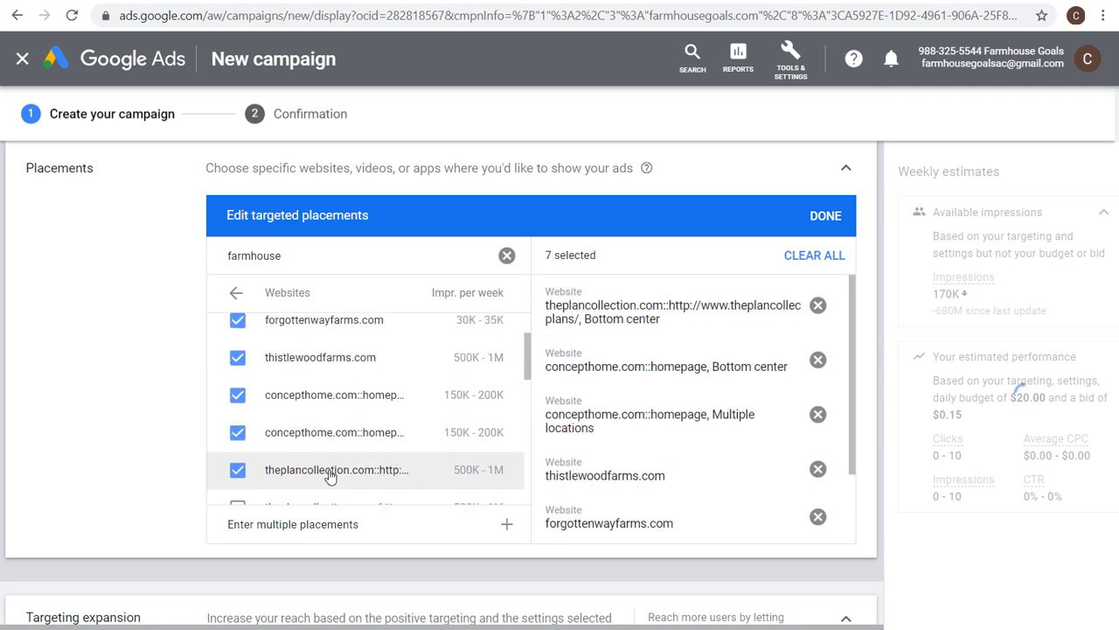
Add placements for the second theplancollection.com entry, thefarmgirlgabs.com, homegardendiy.com, houseandgarden.co, houseplans.southernliving.com and familyhomeplans.com.
scroll(323, 461, down, 2)
click(336, 423)
click(323, 461)
scroll(319, 428, down, 2)
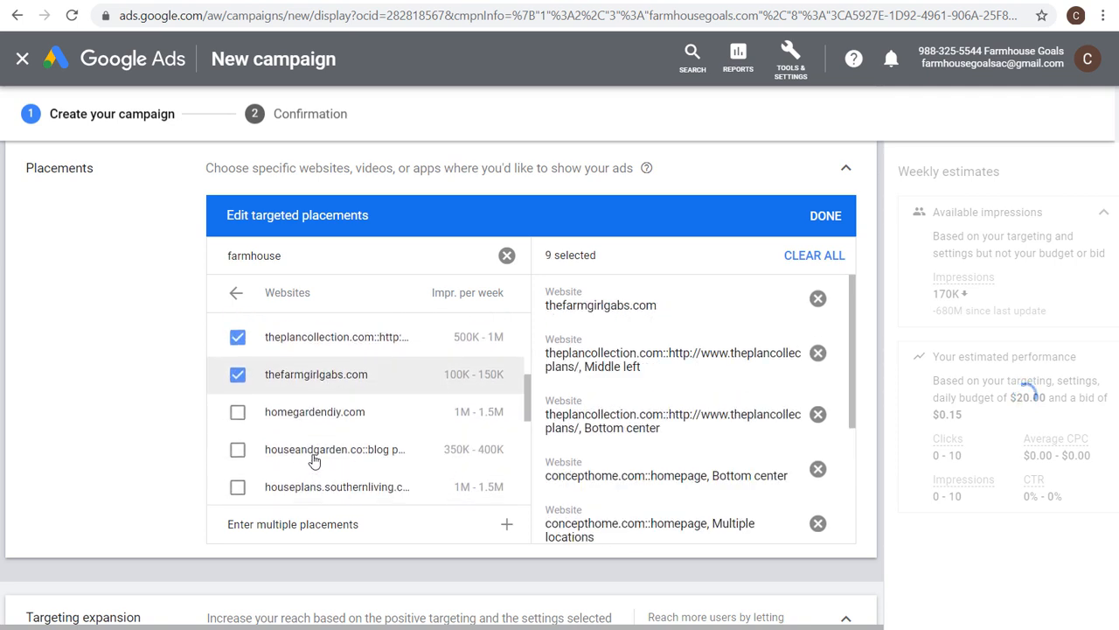
click(289, 419)
click(294, 451)
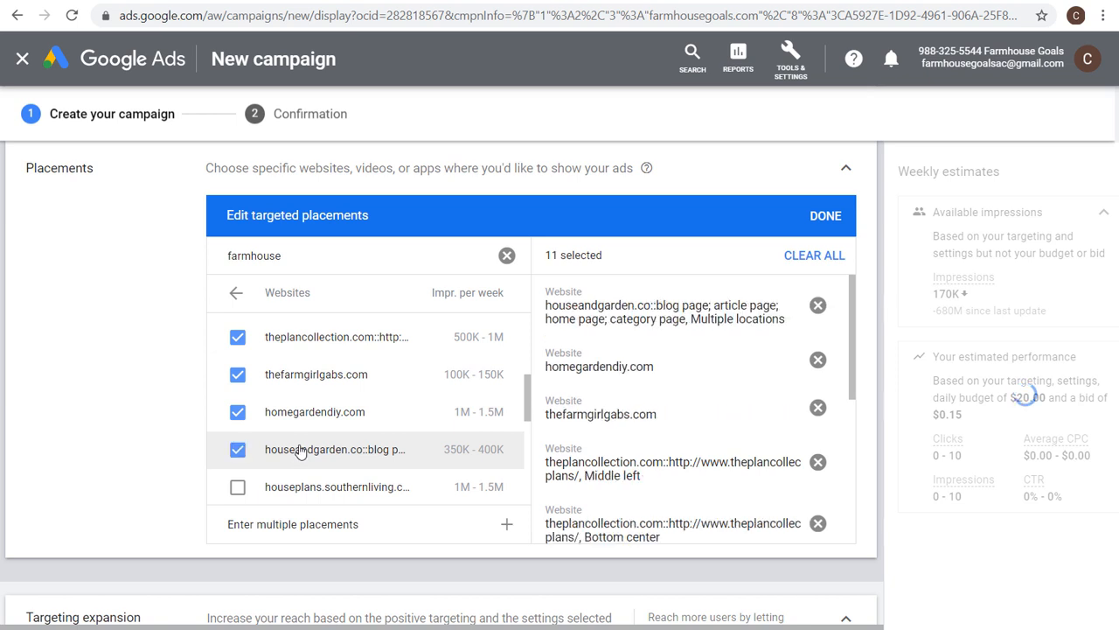
scroll(295, 423, down, 2)
click(295, 413)
click(292, 440)
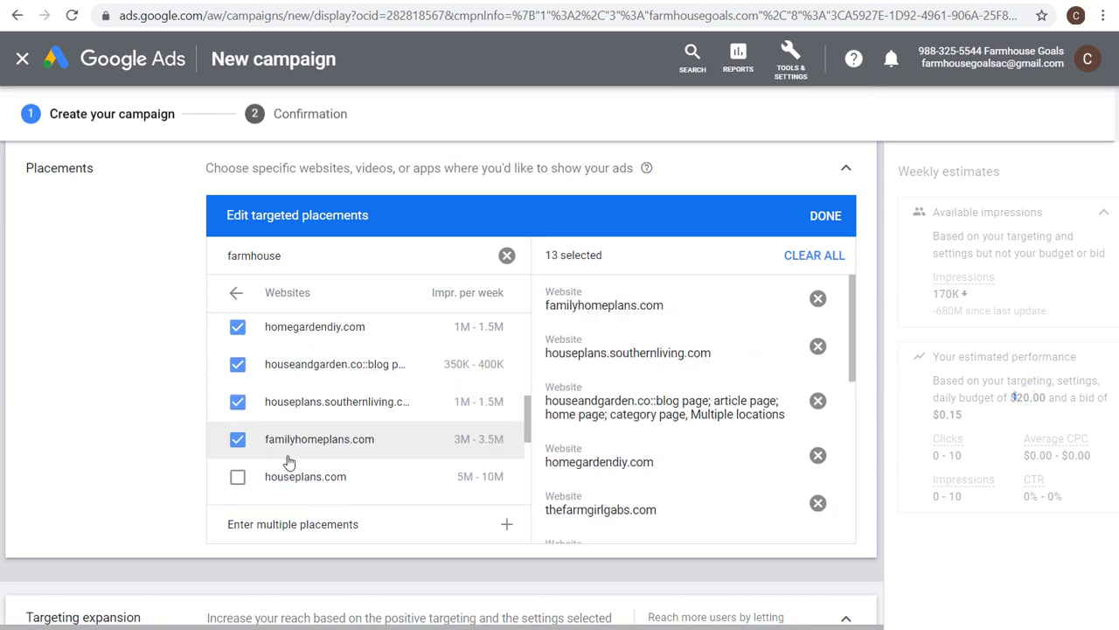
Add placements for houseplans.com, eplans.com, houseplans.net, dreamhomesource.com, homeplans.com and houseplanshelper.com.
scroll(307, 450, down, 2)
click(302, 430)
click(297, 391)
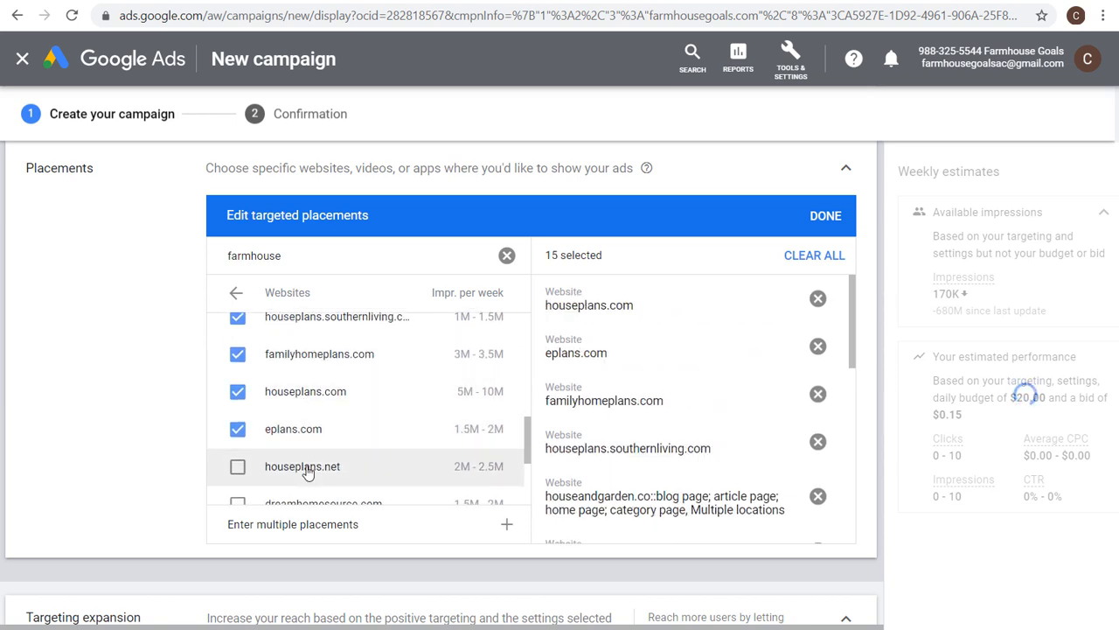
click(298, 466)
scroll(303, 441, down, 2)
click(306, 421)
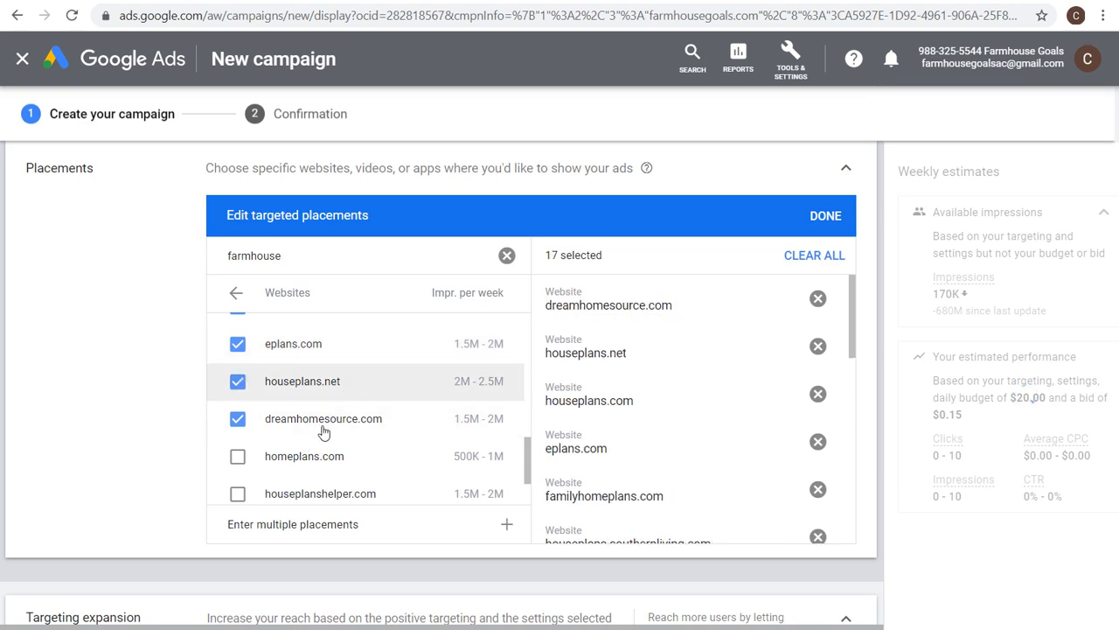
click(313, 464)
click(317, 493)
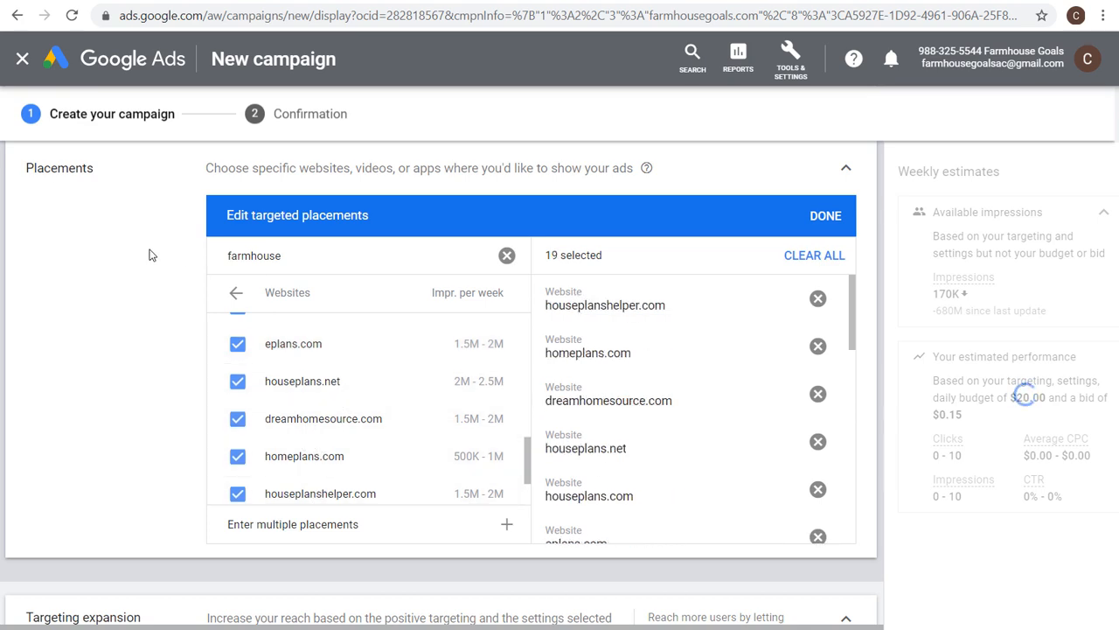
Review the audience and demographic targeting and the weekly estimates for the selected placements.
scroll(158, 254, up, 6)
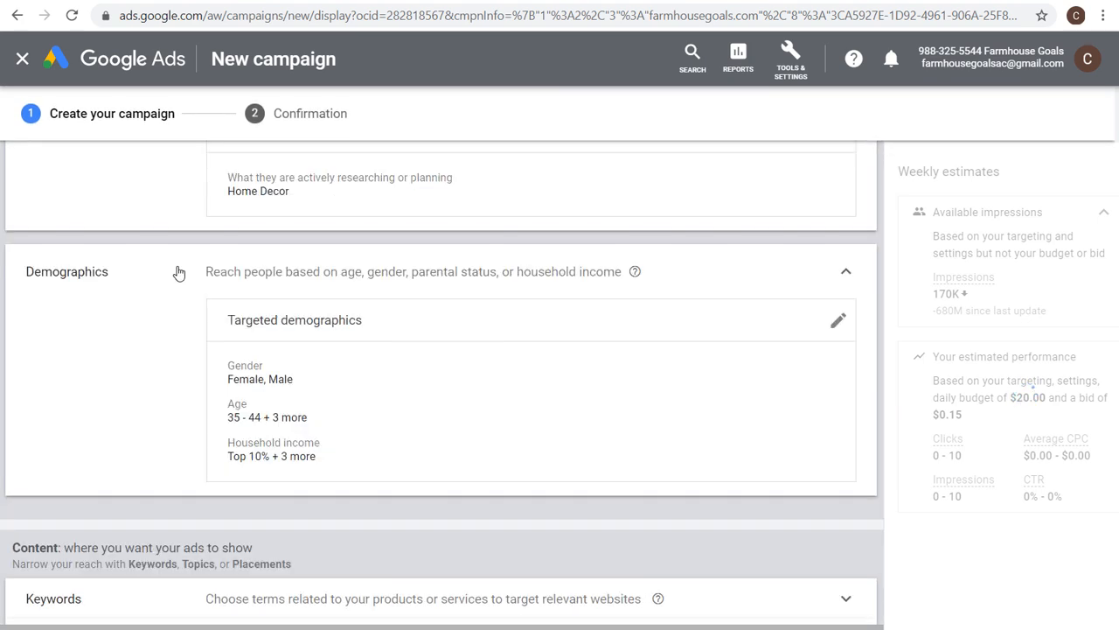
scroll(259, 195, up, 1)
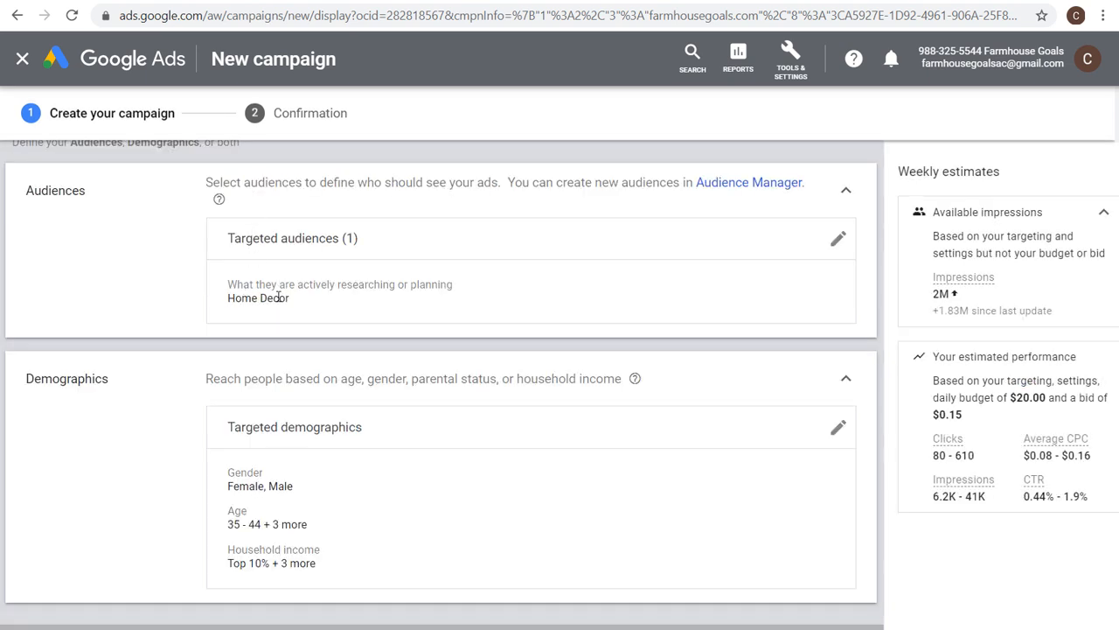
scroll(203, 443, down, 1)
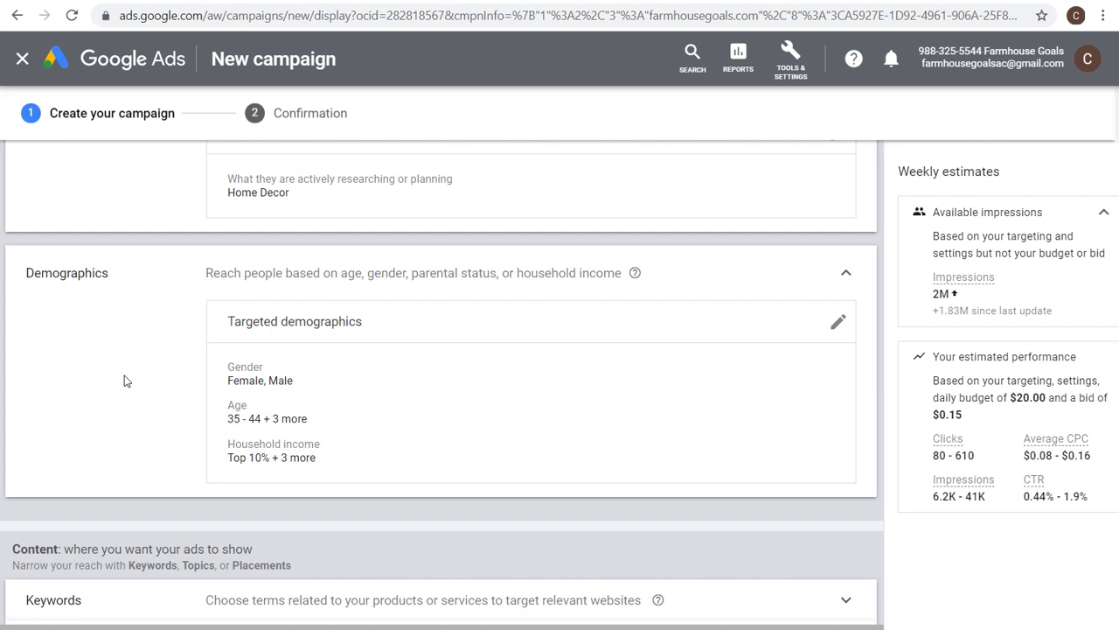
scroll(131, 376, down, 5)
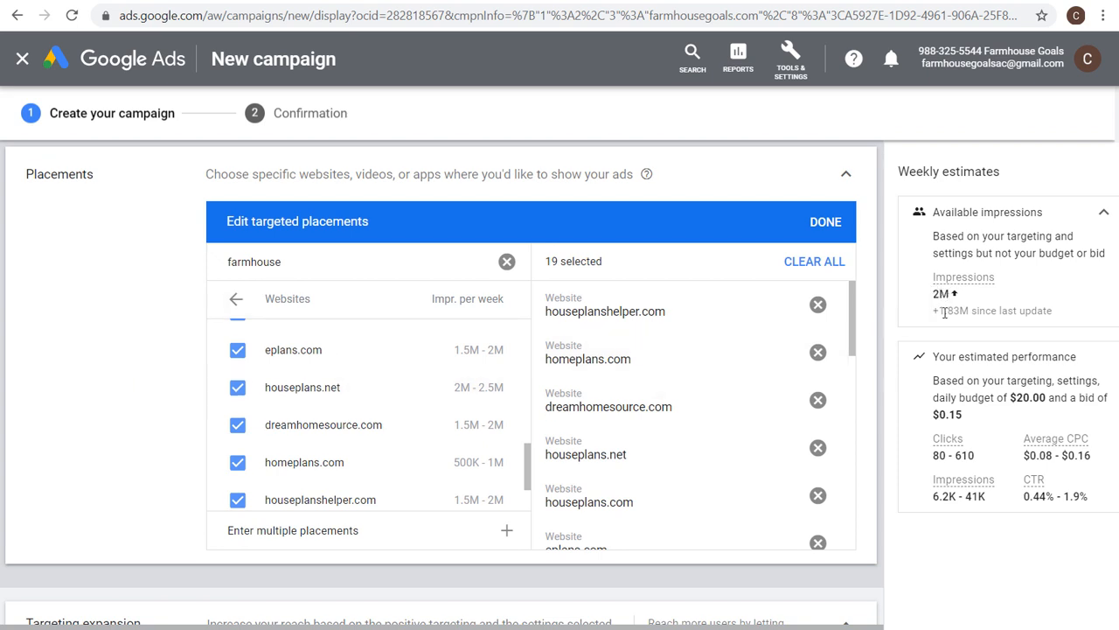
drag(937, 311, 1071, 315)
click(1071, 315)
scroll(303, 428, down, 2)
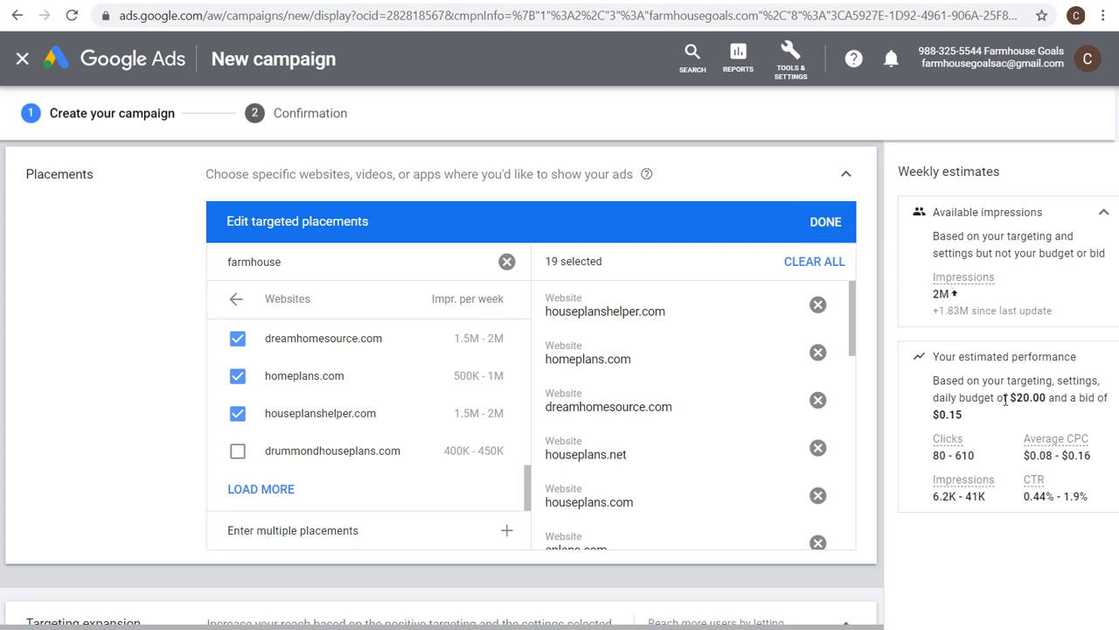
drag(1023, 398, 1074, 396)
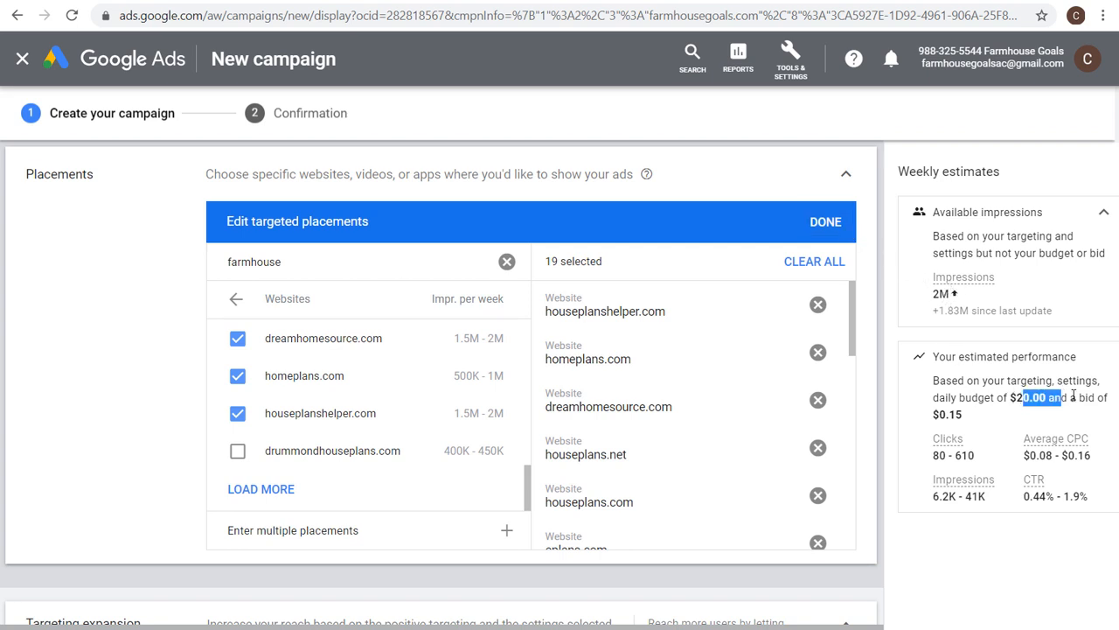
click(949, 413)
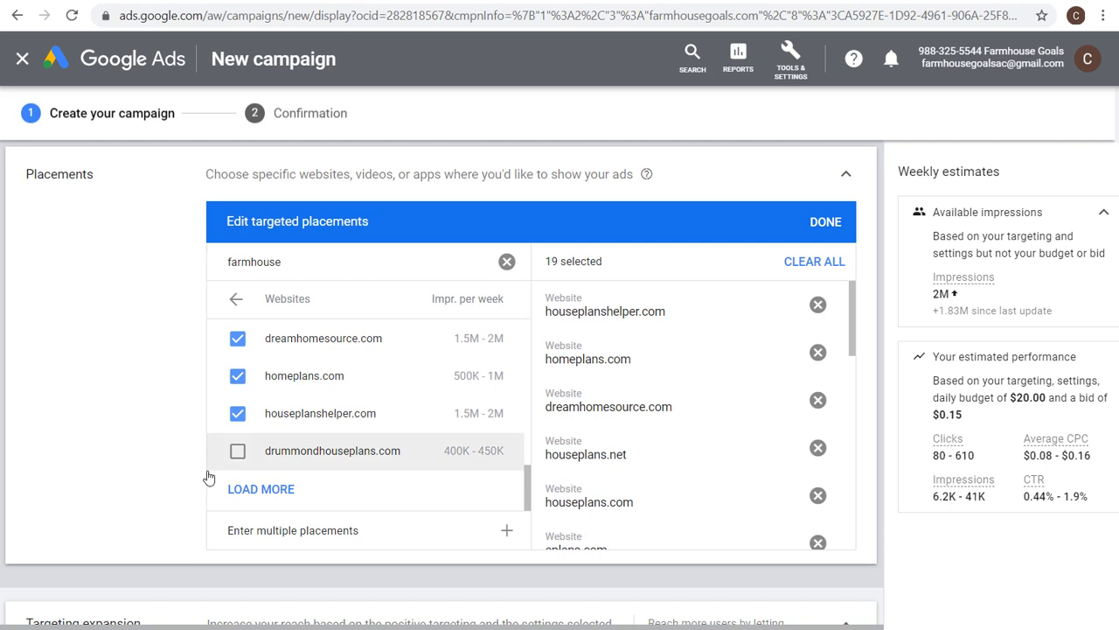
Add drummondhouseplans.com as a placement and finish editing the targeted placements.
click(238, 451)
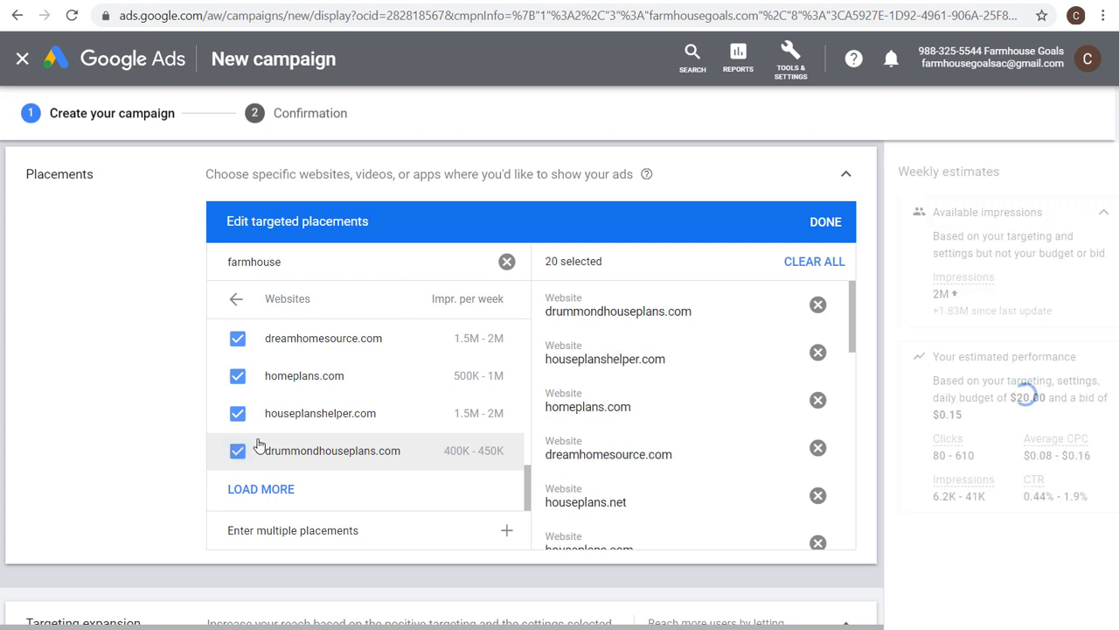
click(839, 224)
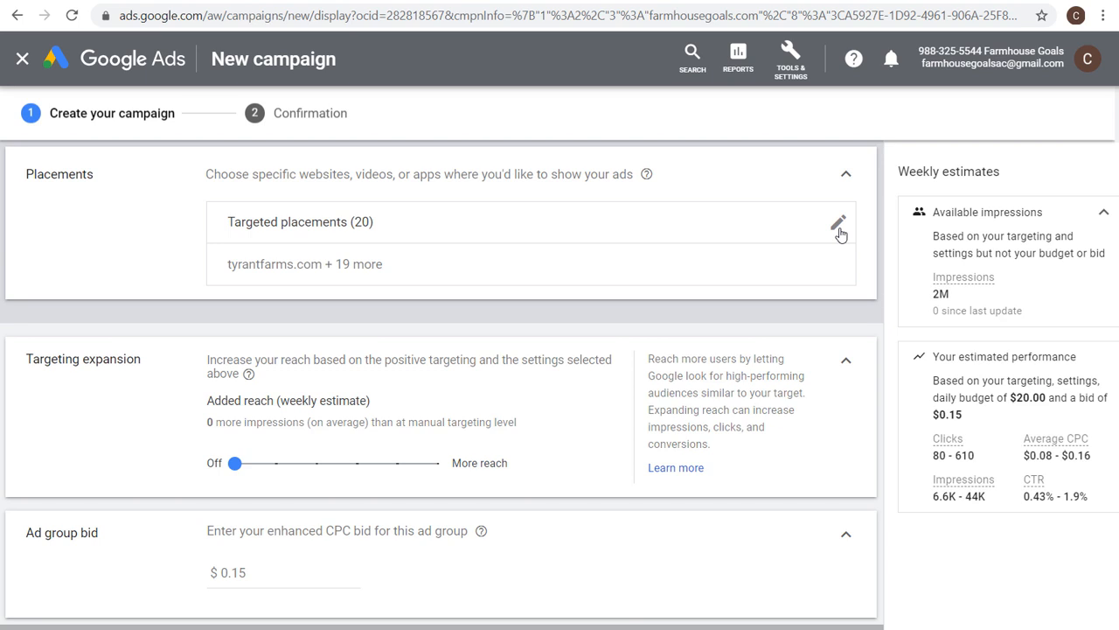
Reopen the targeted placements, browse the farmhouse YouTube channels, and add Farmhouse on Boone.
click(838, 229)
click(236, 298)
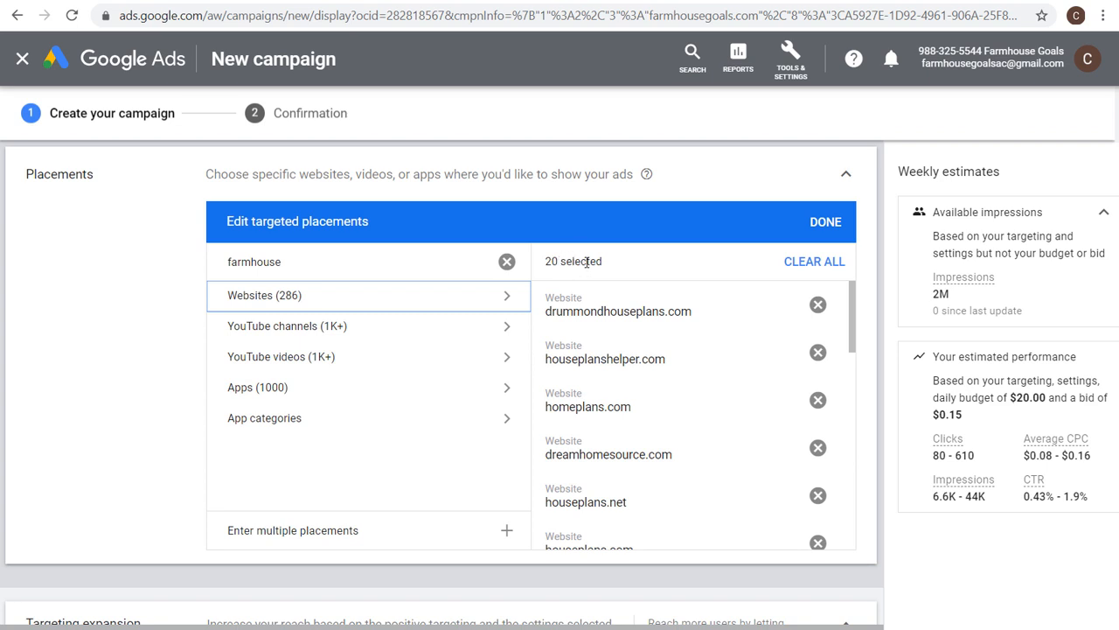
click(313, 325)
scroll(425, 420, down, 1)
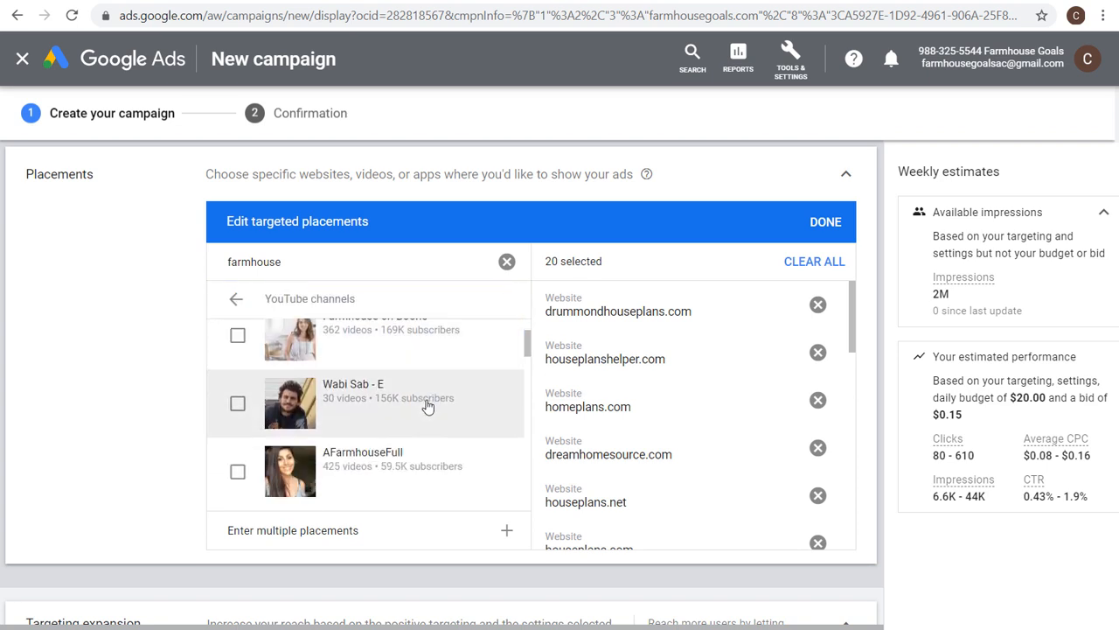
scroll(424, 332, up, 1)
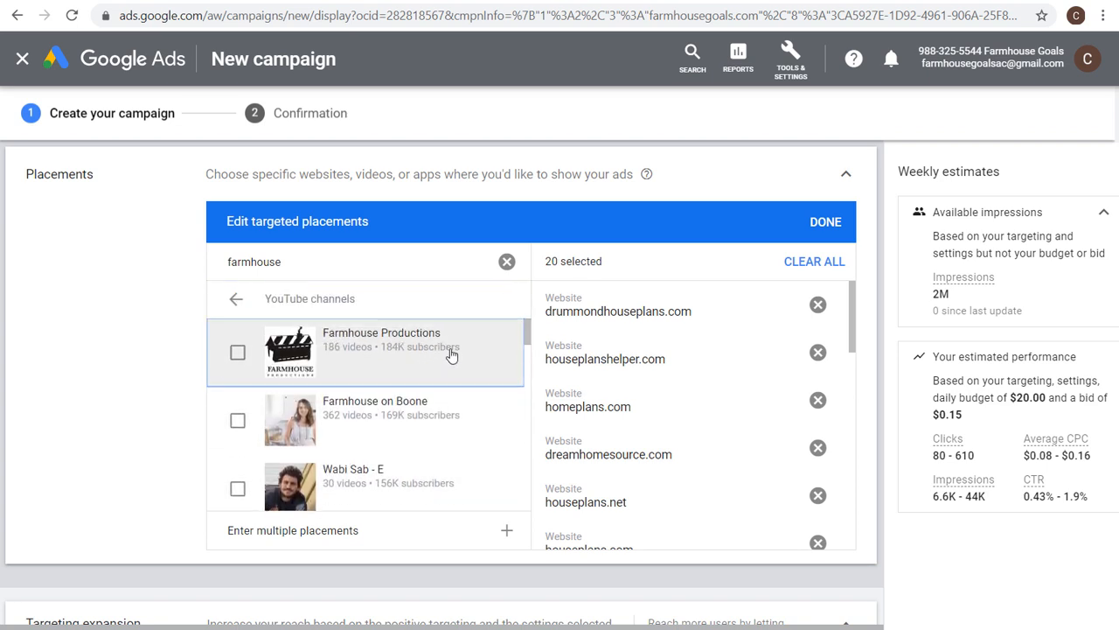
click(238, 421)
Add the YouTube channels AFarmhouseFull, Farmhouse Living, Parisienne Farmgirl and Heart's Content Farmhouse as placements.
scroll(383, 384, down, 1)
scroll(383, 385, down, 2)
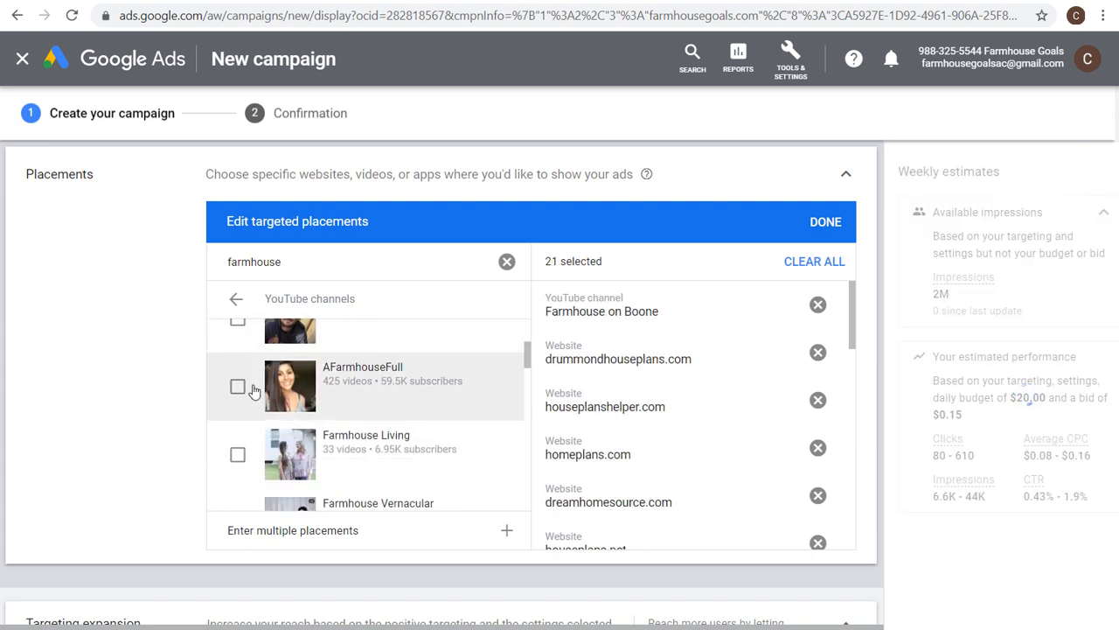
click(237, 386)
scroll(371, 367, down, 1)
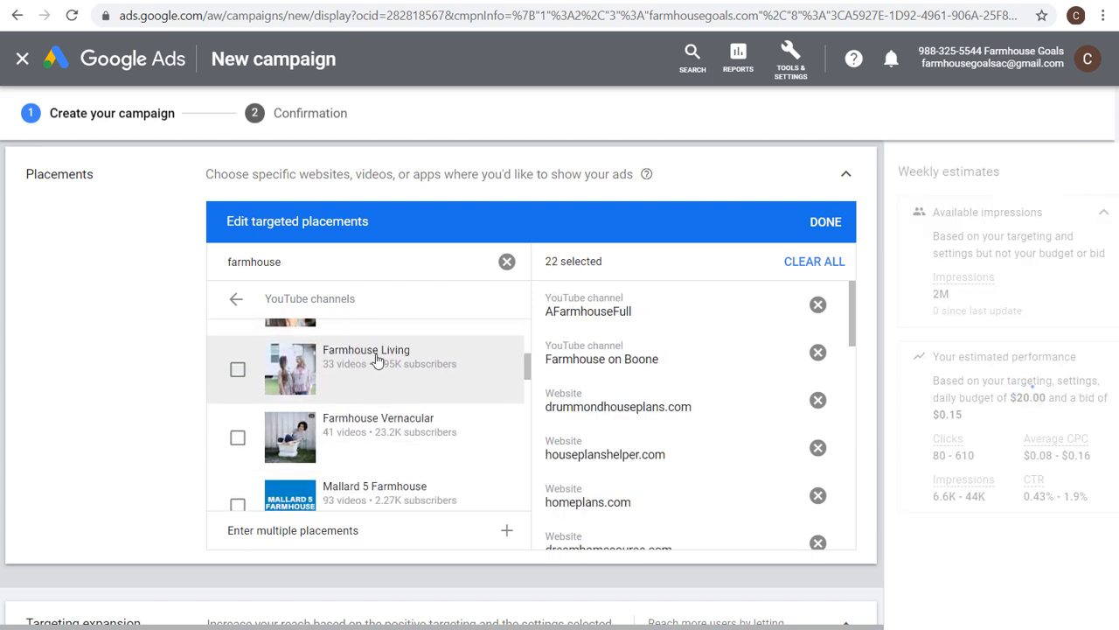
click(236, 370)
scroll(262, 384, down, 1)
scroll(370, 390, down, 2)
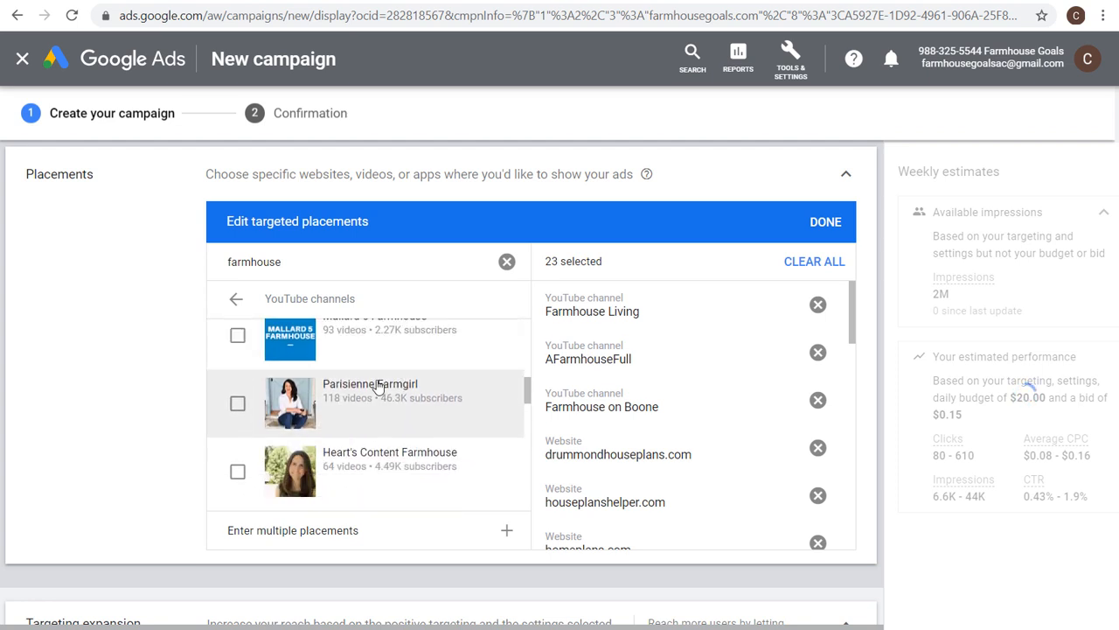
click(237, 401)
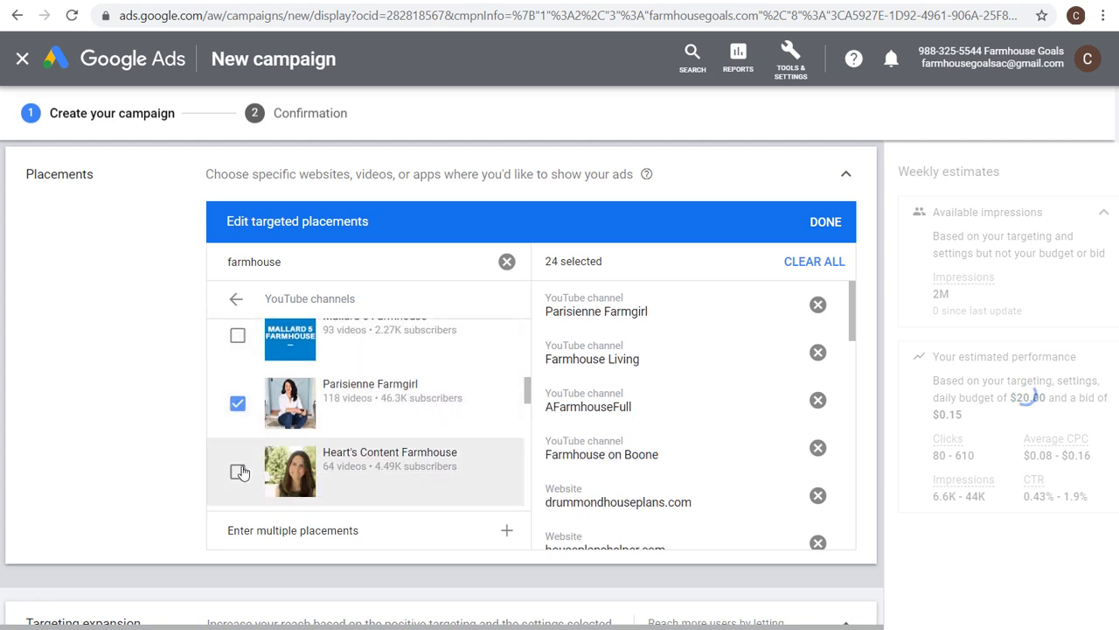
click(237, 471)
Add the YouTube channels The Retro Farmhouse, Life In Our Farmhouse and Sugar Pie Farmhouse as placements.
scroll(434, 410, down, 1)
scroll(435, 410, down, 1)
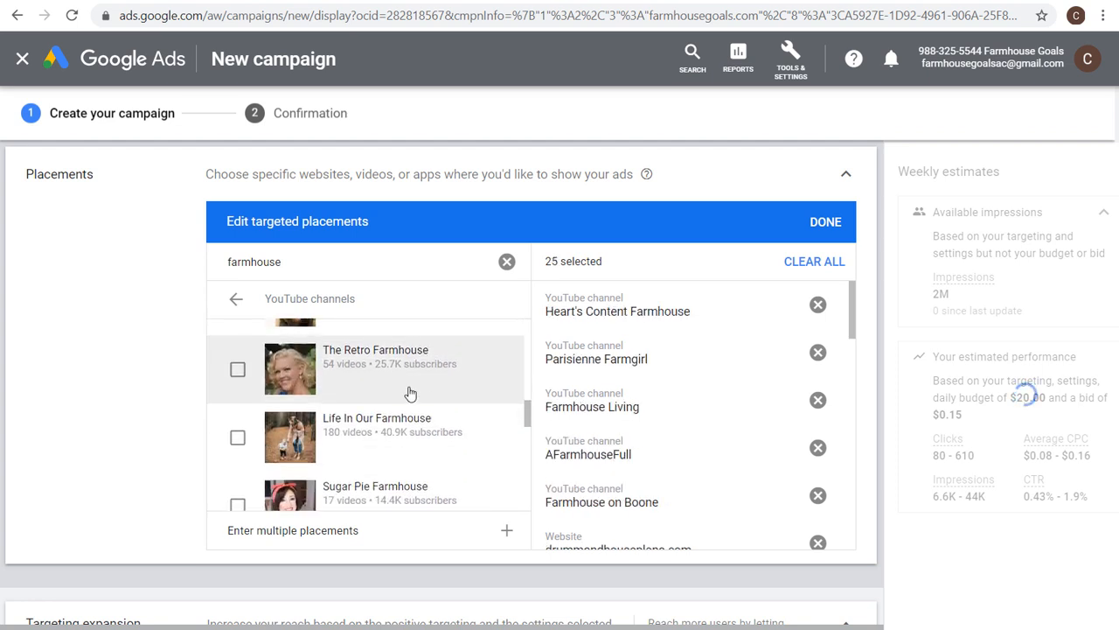
click(237, 370)
click(237, 437)
scroll(429, 420, down, 1)
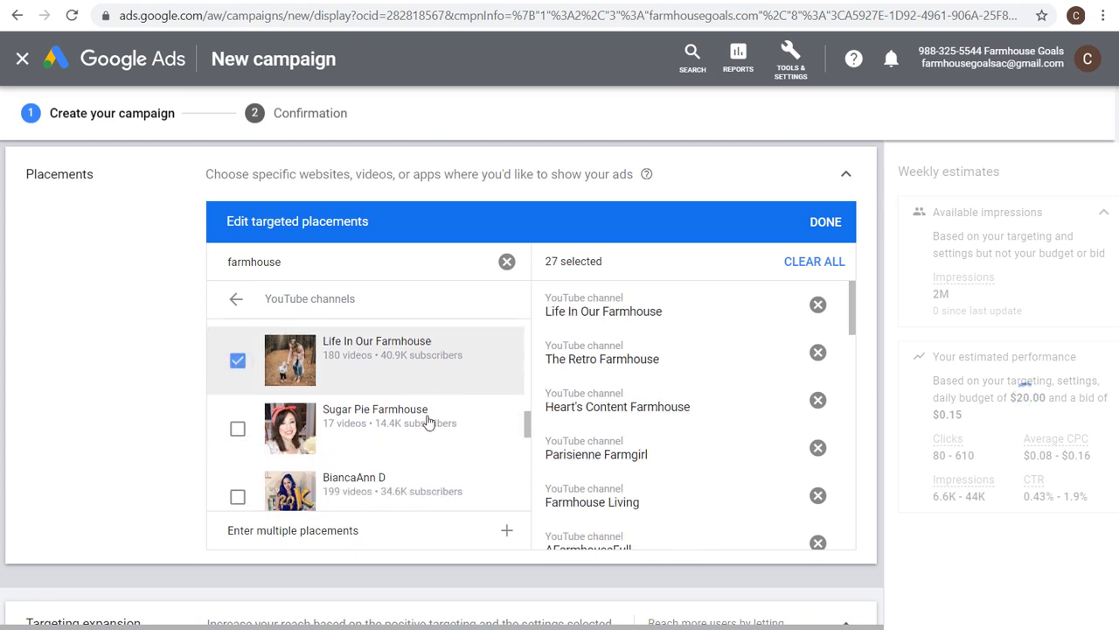
click(237, 422)
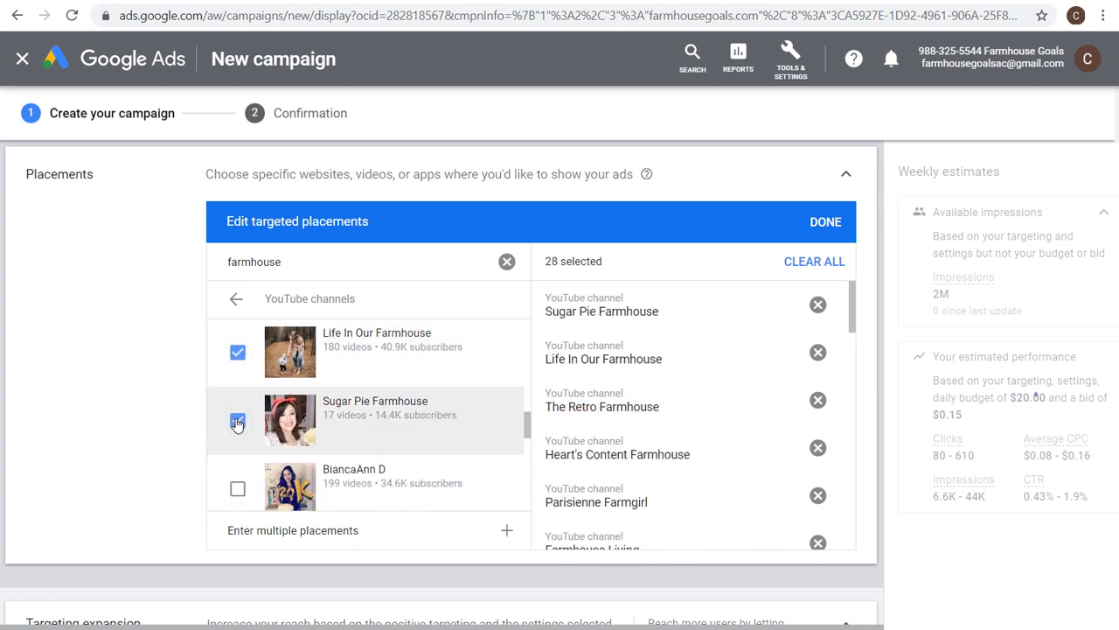
Switch to the farmhouse YouTube videos and add 10 Farmhouse DIY's, FARMHOUSE TABLE | HAUL and *NEW* GET IT ALL DONE WITH ME as placements.
click(237, 301)
click(319, 357)
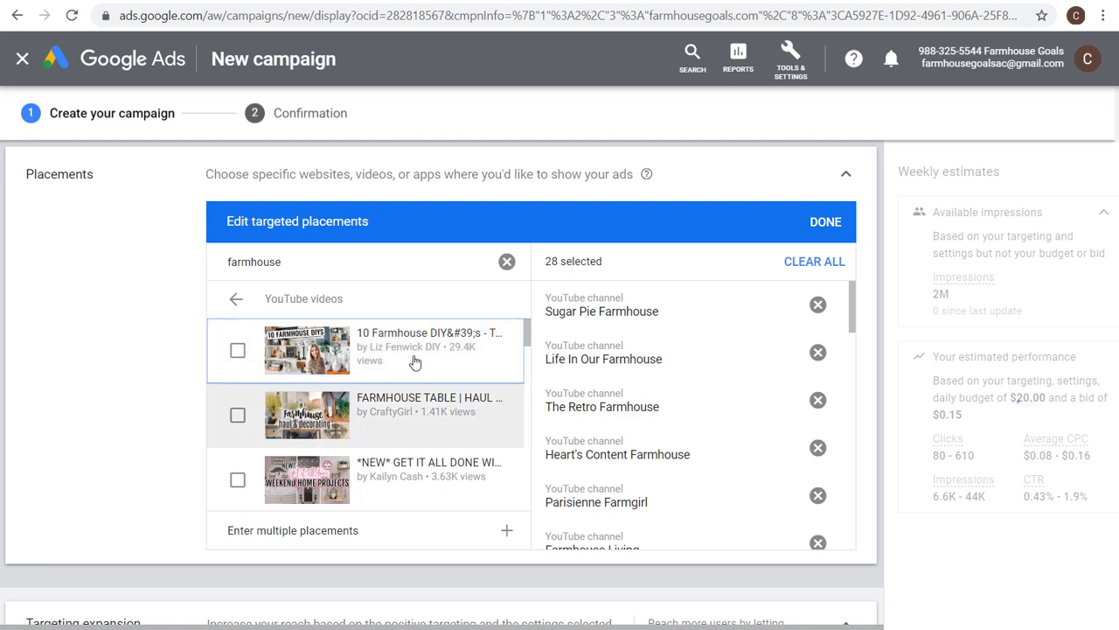
click(238, 351)
click(237, 414)
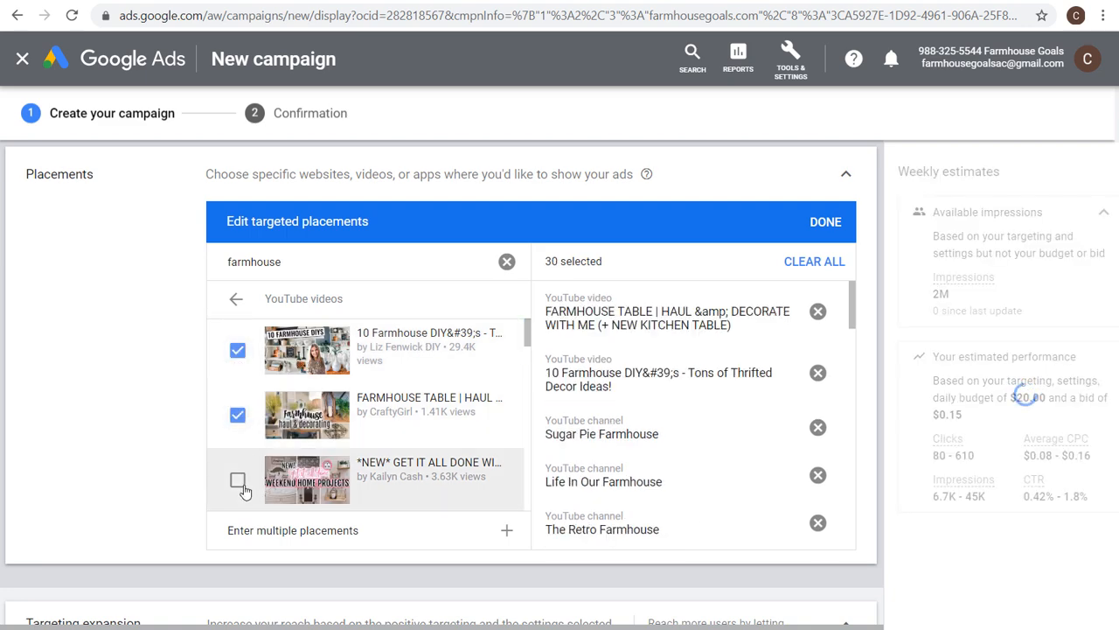
click(237, 479)
Add the videos Itty Bitty Farmhouse Home Tour, New Farmhouse Home Decor Shop and Victorian Farmhouse Kitchen REVEAL! as placements.
scroll(419, 420, down, 1)
scroll(426, 408, down, 1)
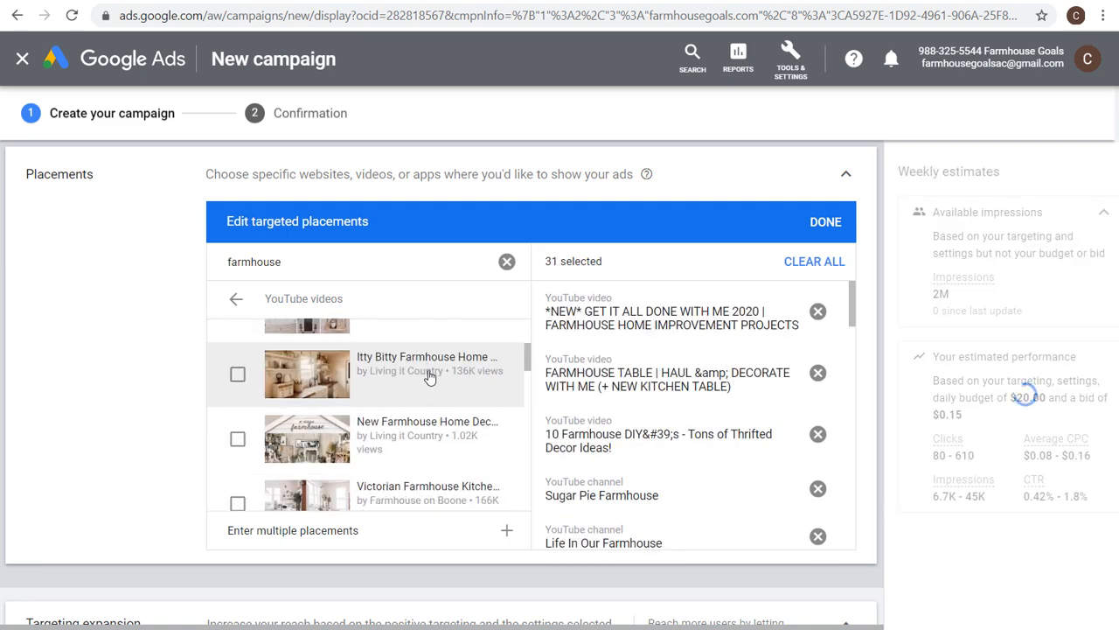
click(237, 374)
click(237, 438)
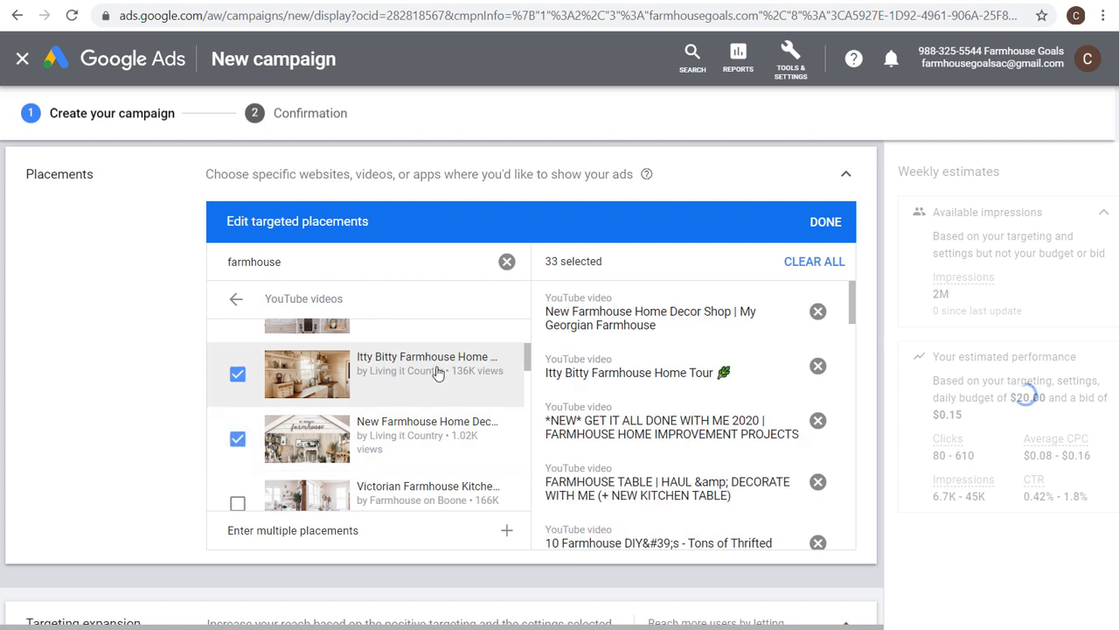
scroll(441, 376, down, 1)
click(237, 418)
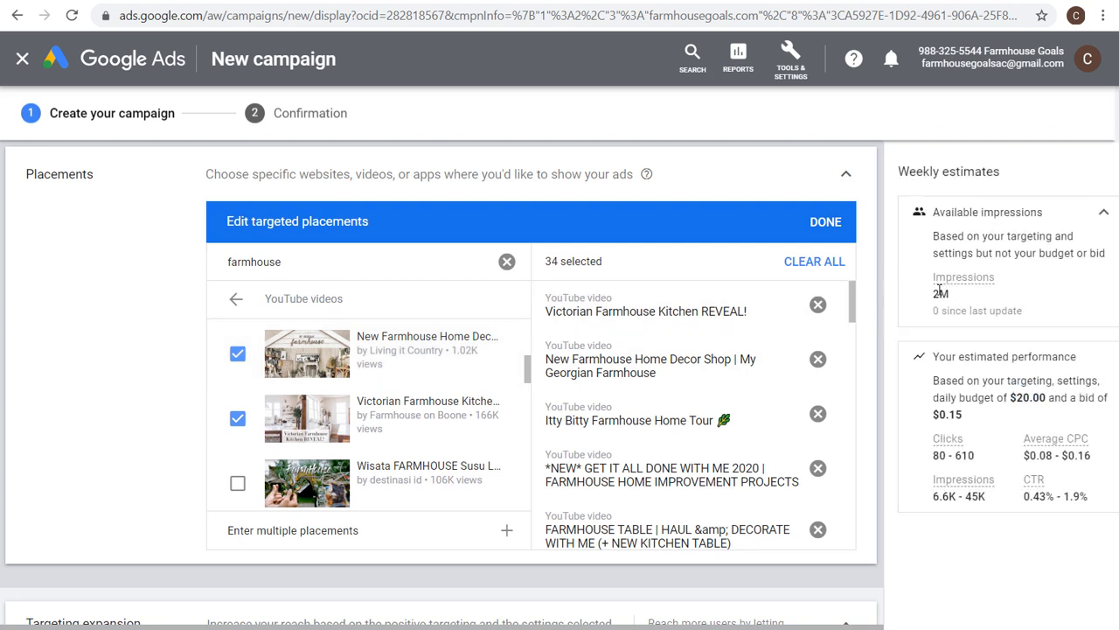
Browse the farmhouse app placements without adding any, and finish editing the targeted placements.
drag(935, 296, 957, 298)
click(972, 297)
click(236, 298)
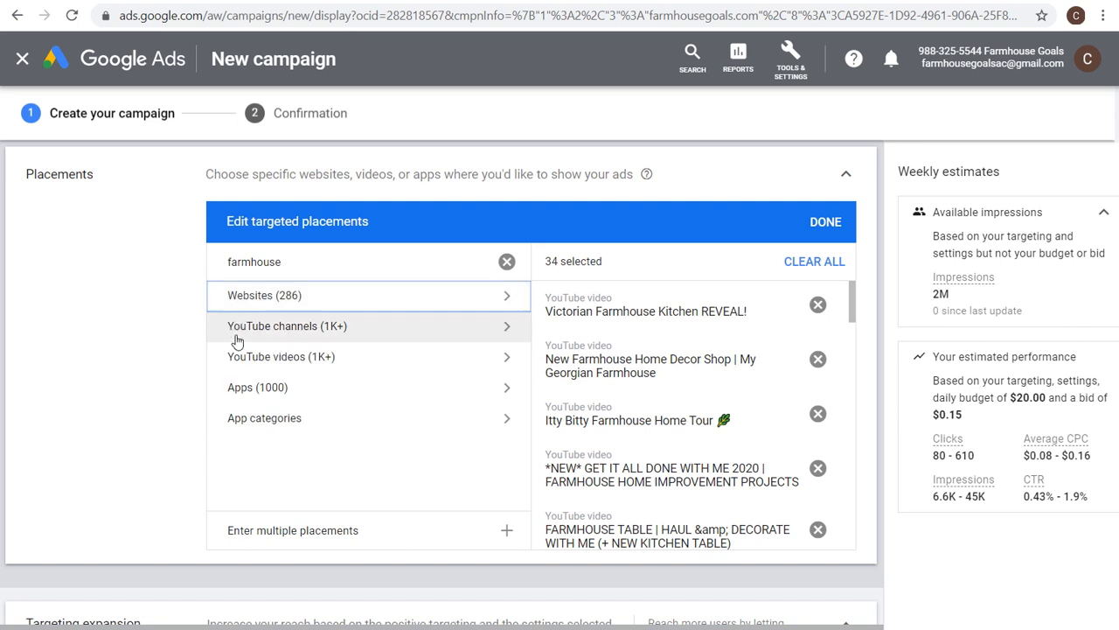
click(286, 396)
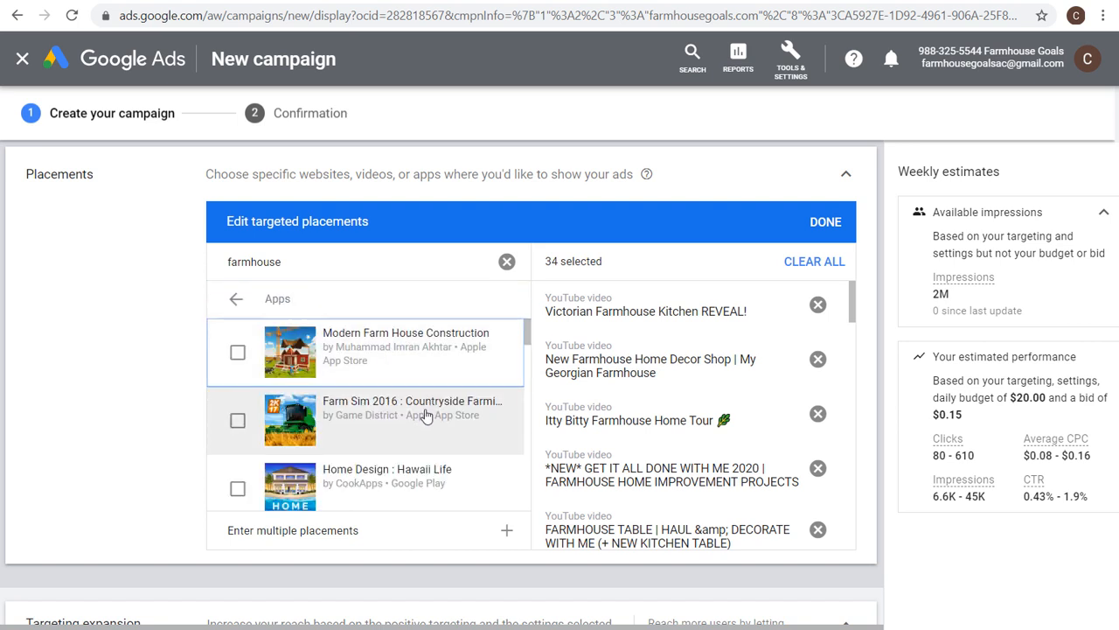
scroll(424, 417, down, 1)
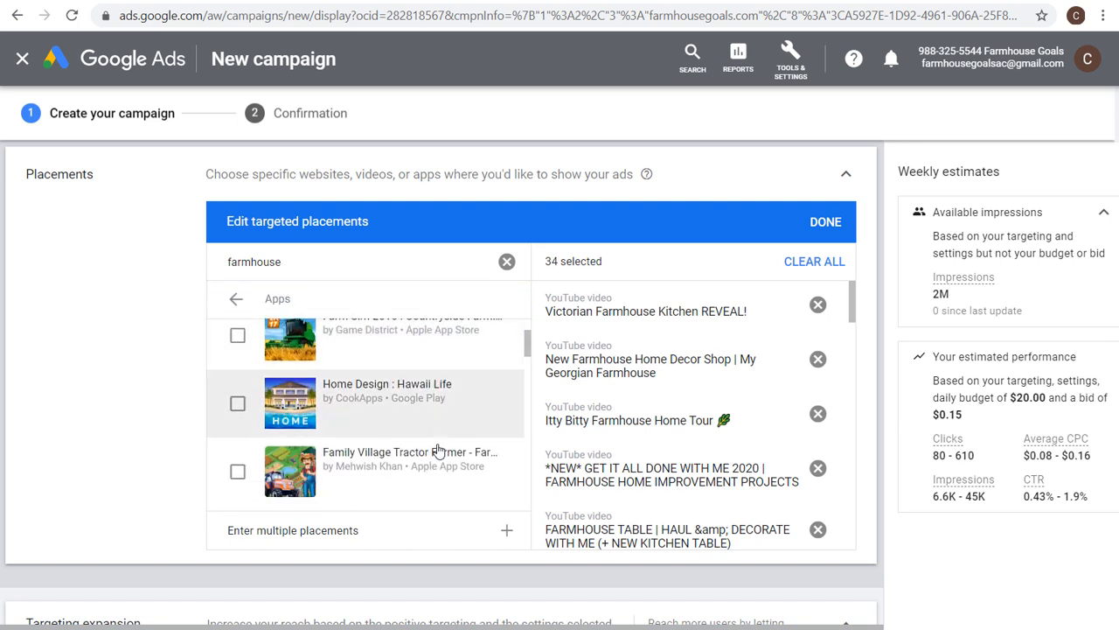
scroll(437, 452, down, 1)
scroll(433, 398, up, 1)
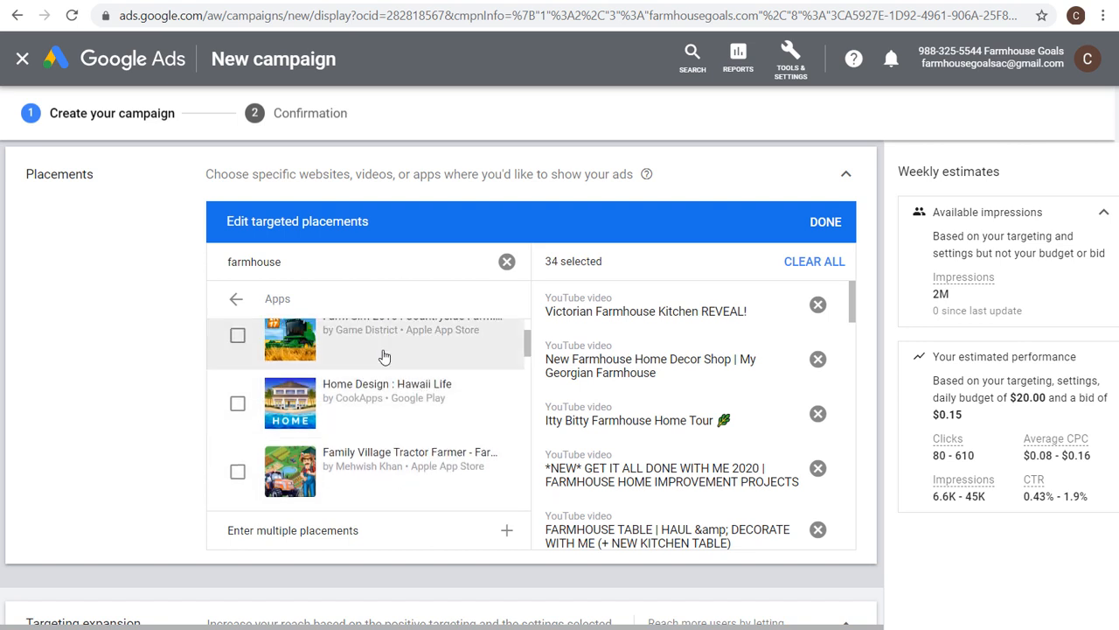
click(825, 221)
Raise the targeting expansion slider from Off to the second reach level.
scroll(603, 246, up, 1)
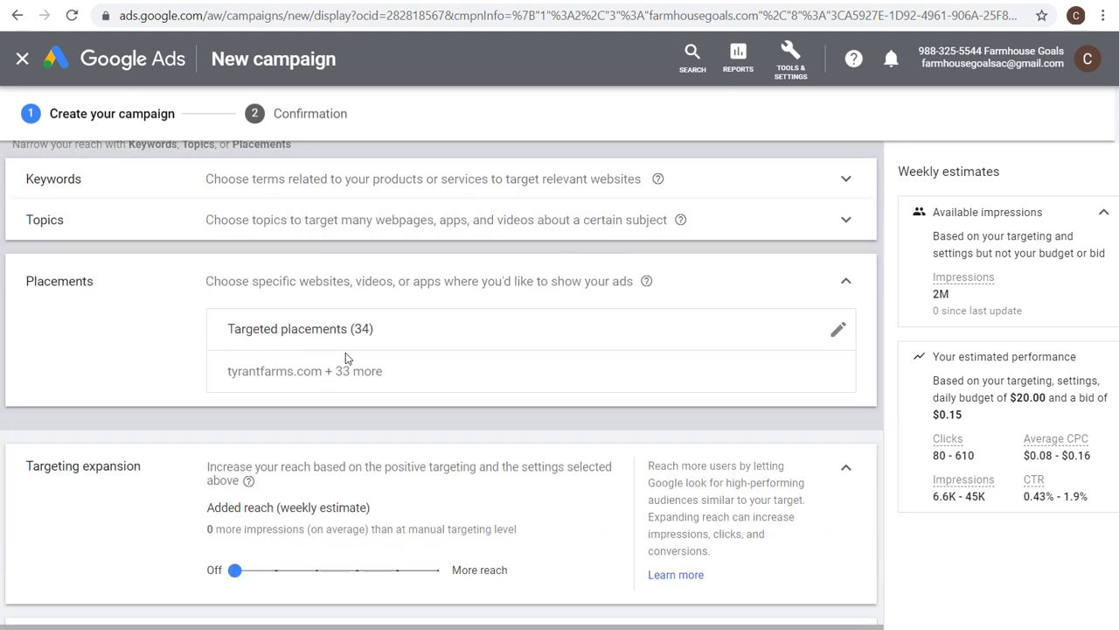
scroll(368, 347, down, 1)
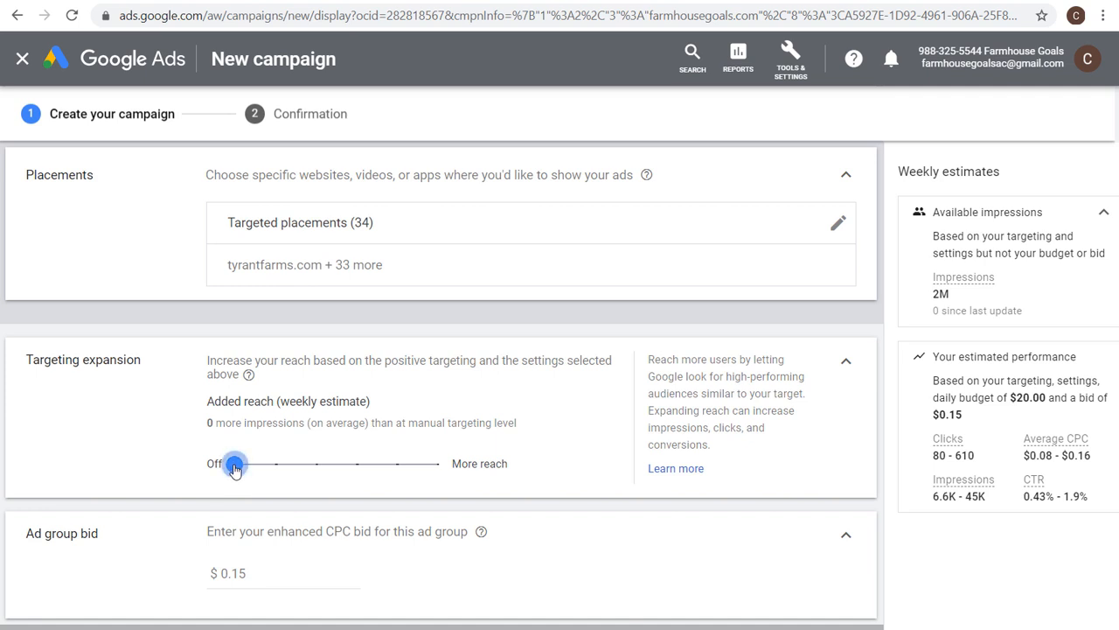
drag(234, 464, 278, 463)
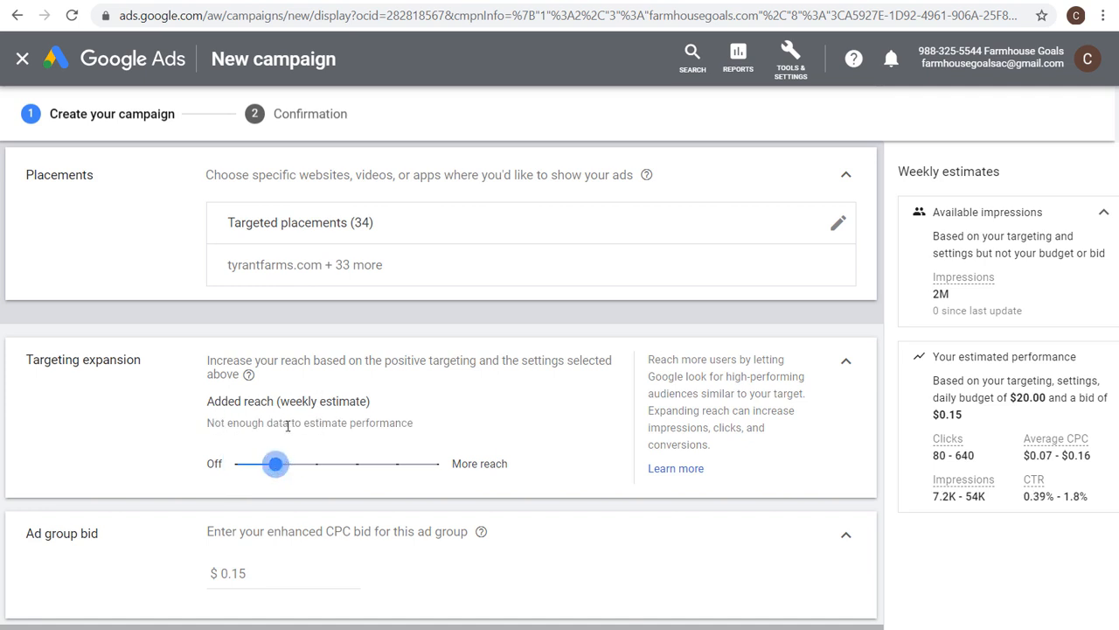
drag(278, 465, 317, 465)
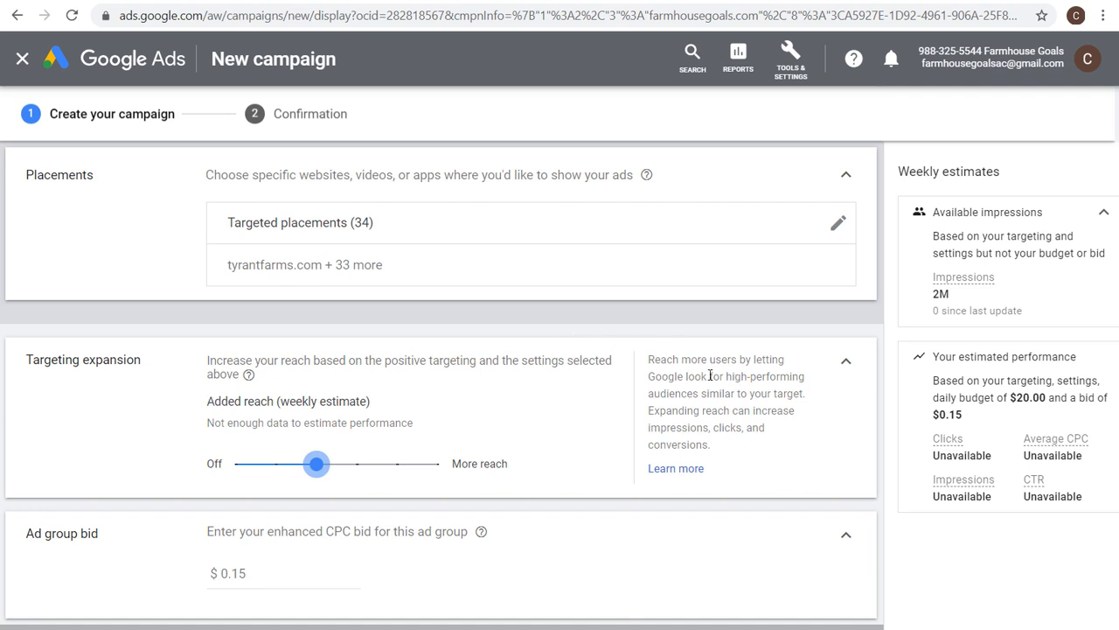
drag(689, 378, 812, 395)
click(837, 401)
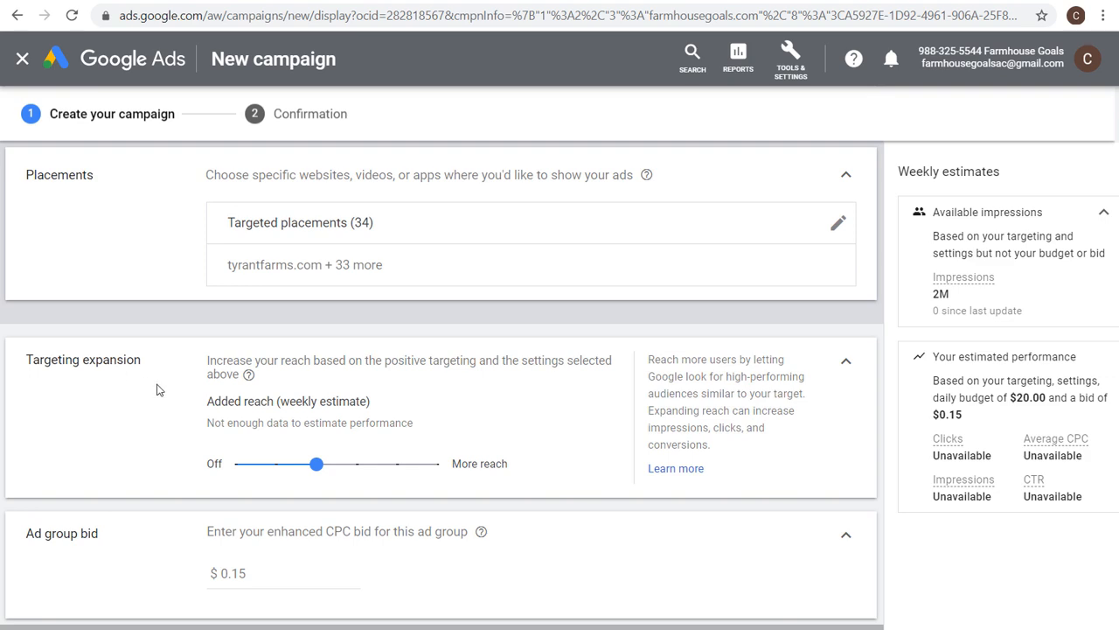
Review the campaign's audiences, demographics, placements and targeting expansion settings.
scroll(157, 390, up, 5)
scroll(241, 269, up, 1)
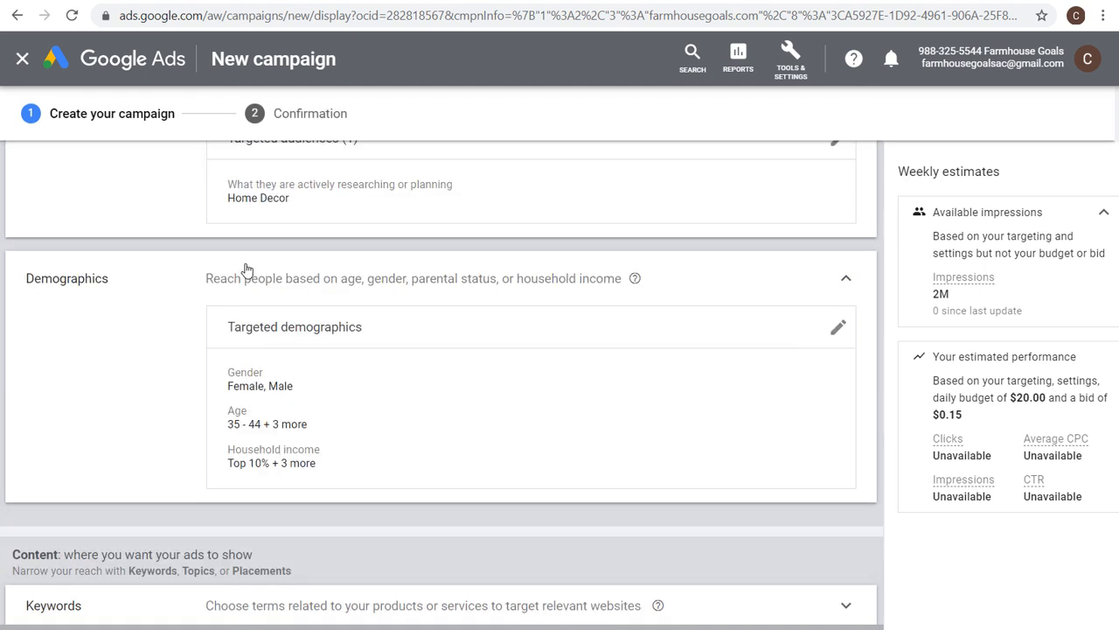
scroll(219, 291, up, 1)
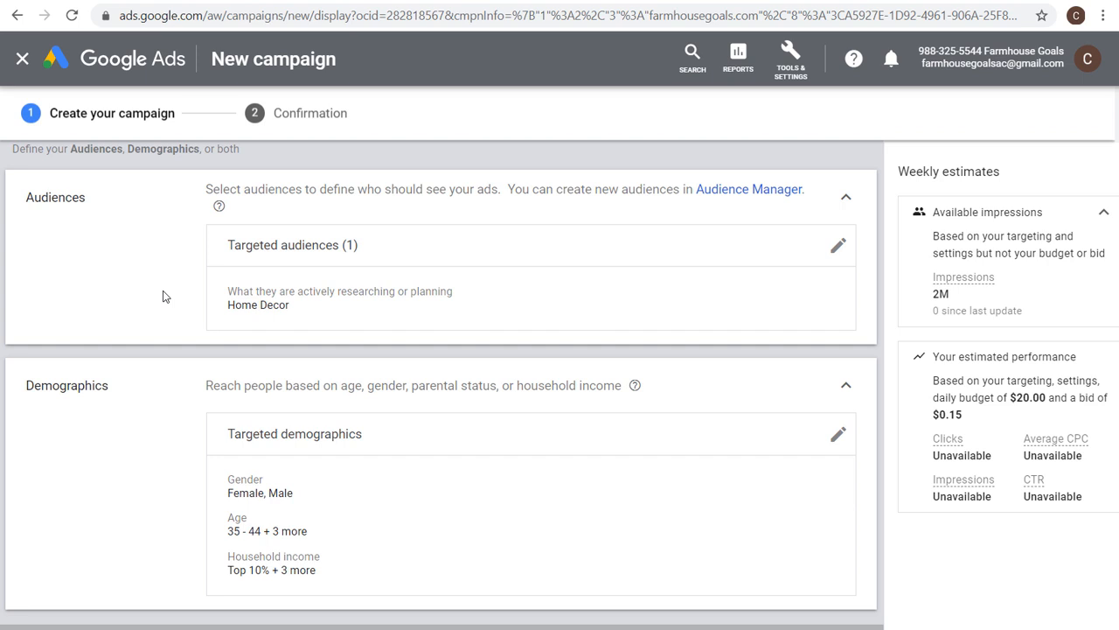
scroll(161, 308, down, 4)
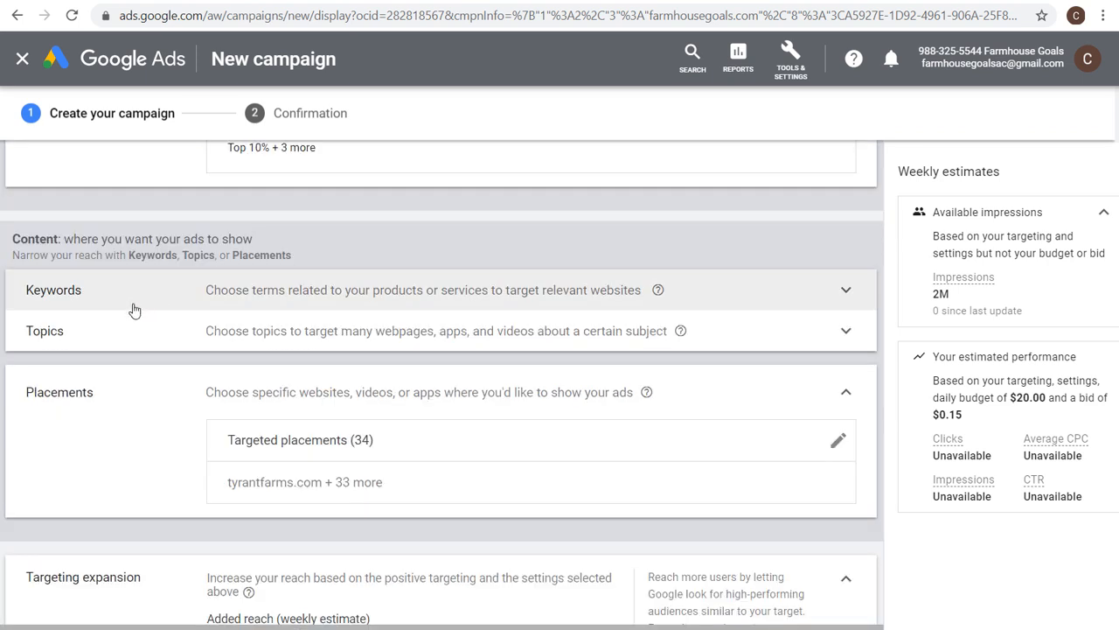
scroll(132, 310, down, 1)
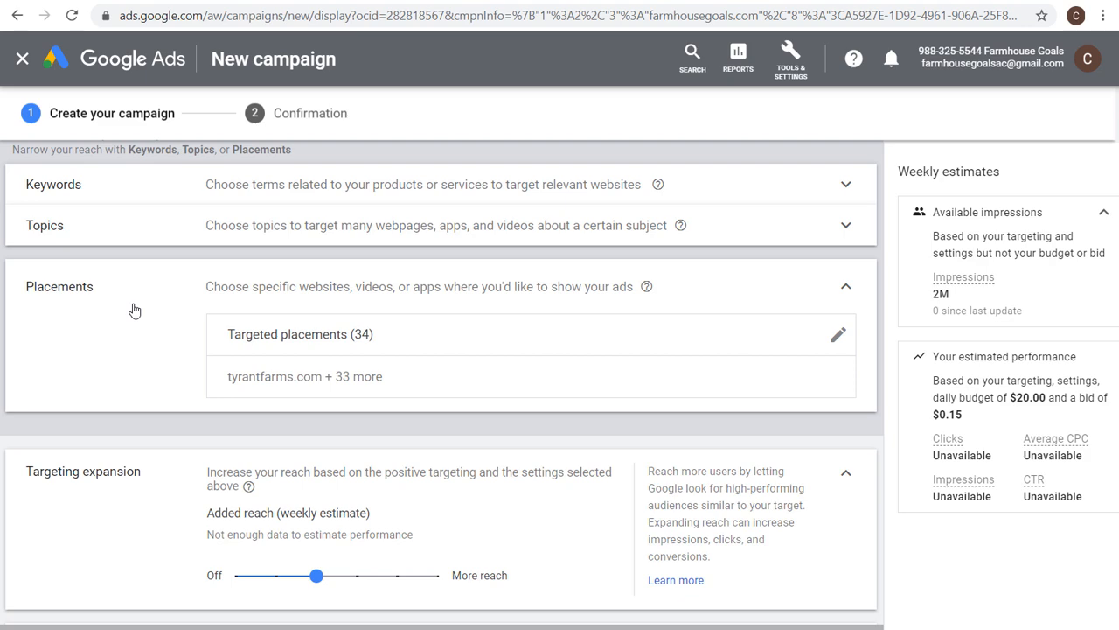
scroll(167, 314, down, 3)
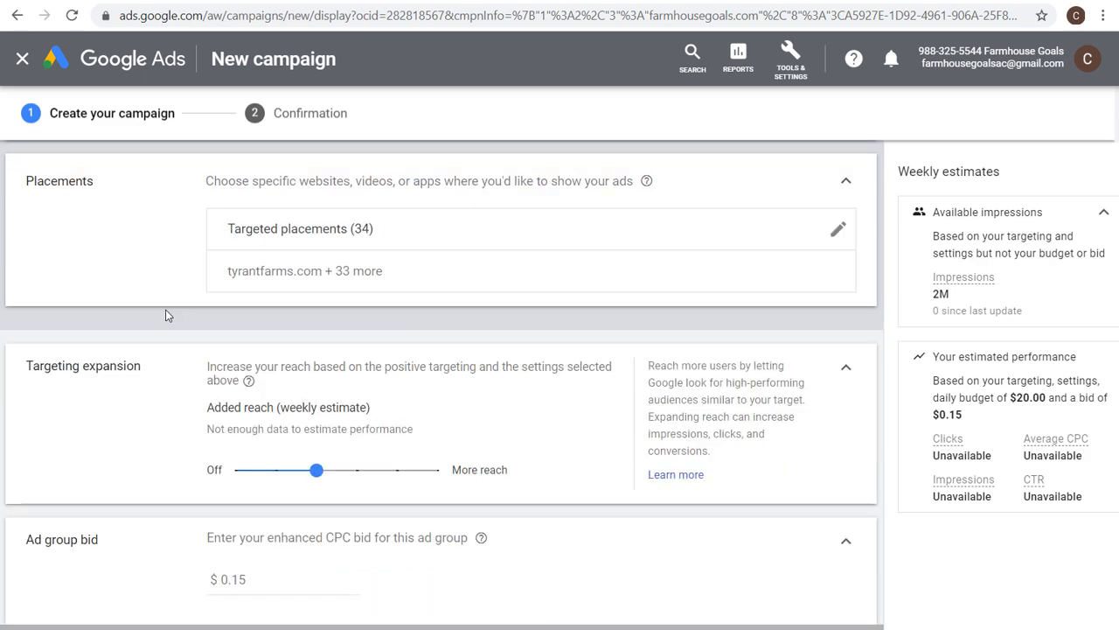
scroll(218, 309, down, 5)
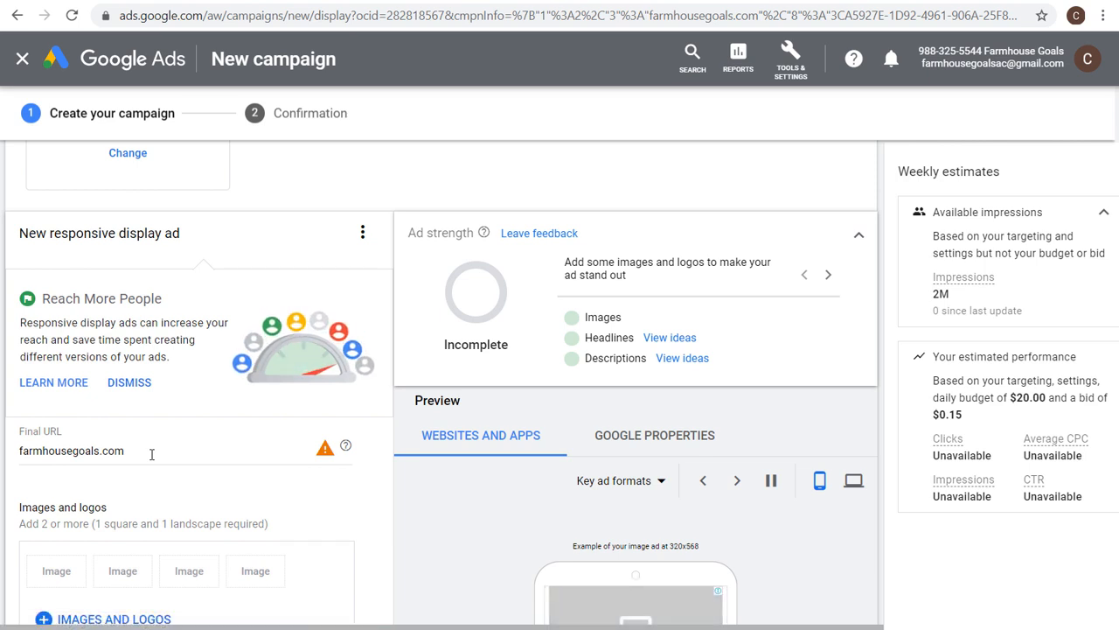
scroll(151, 454, up, 10)
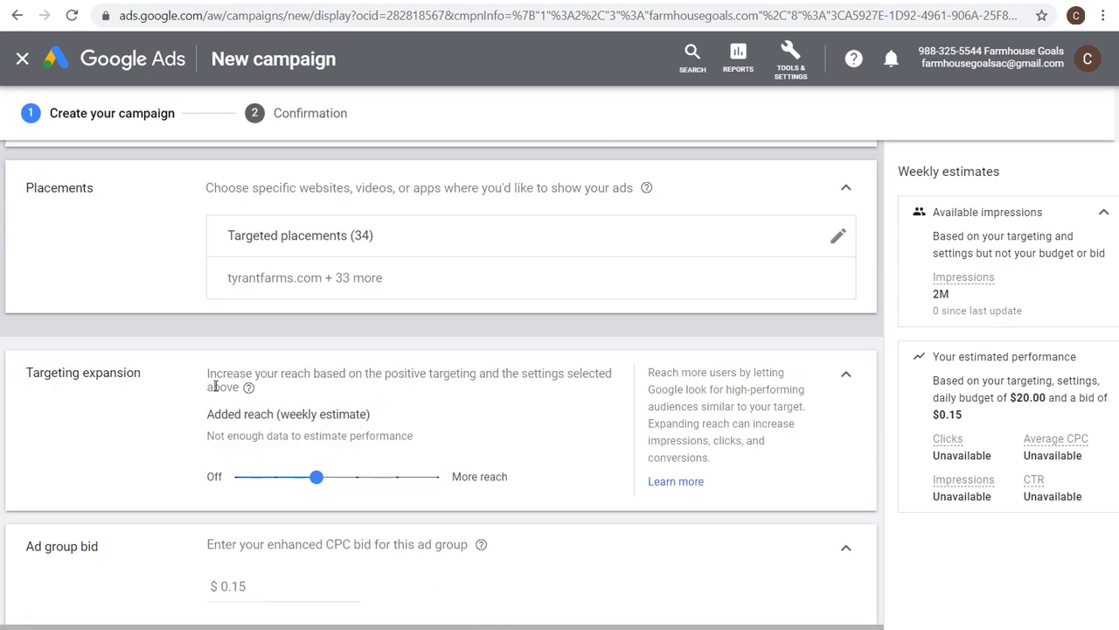
scroll(175, 367, up, 5)
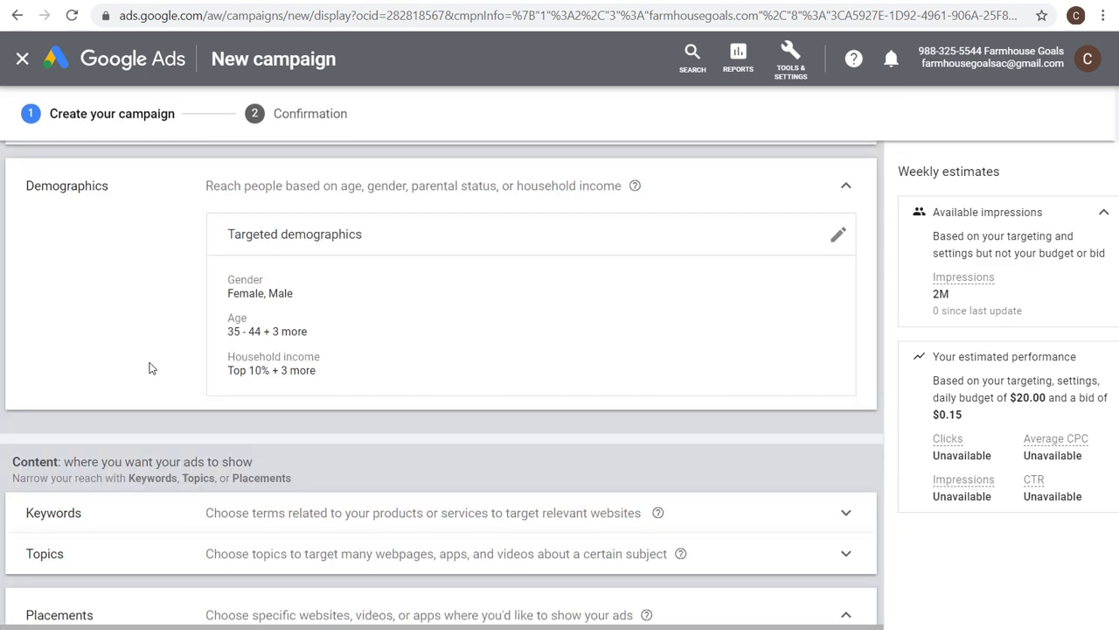
scroll(148, 364, up, 1)
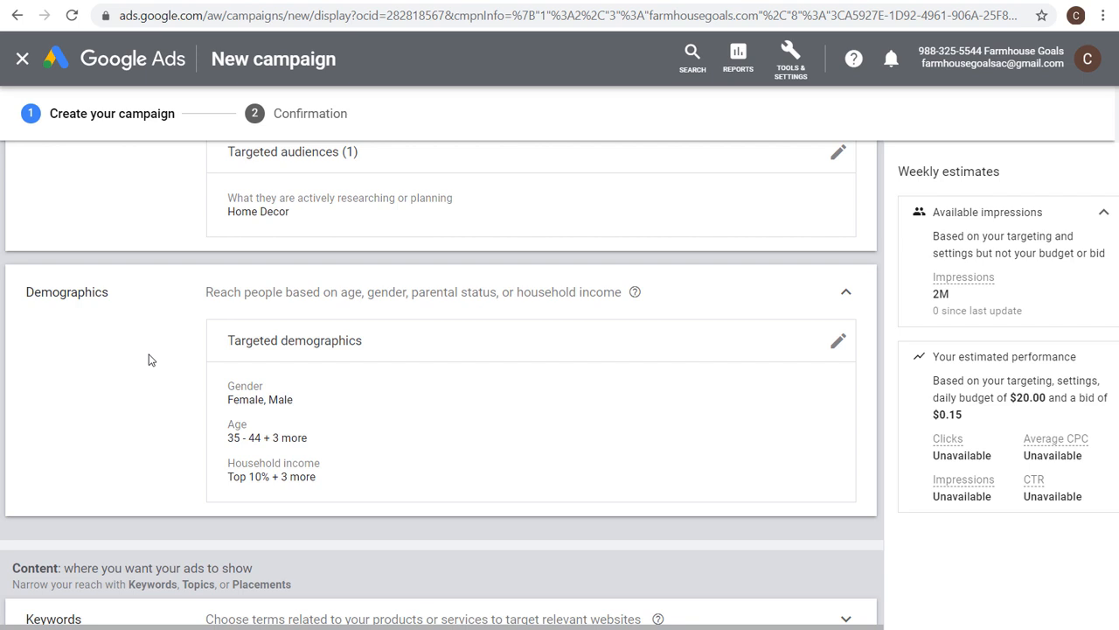
scroll(148, 359, up, 1)
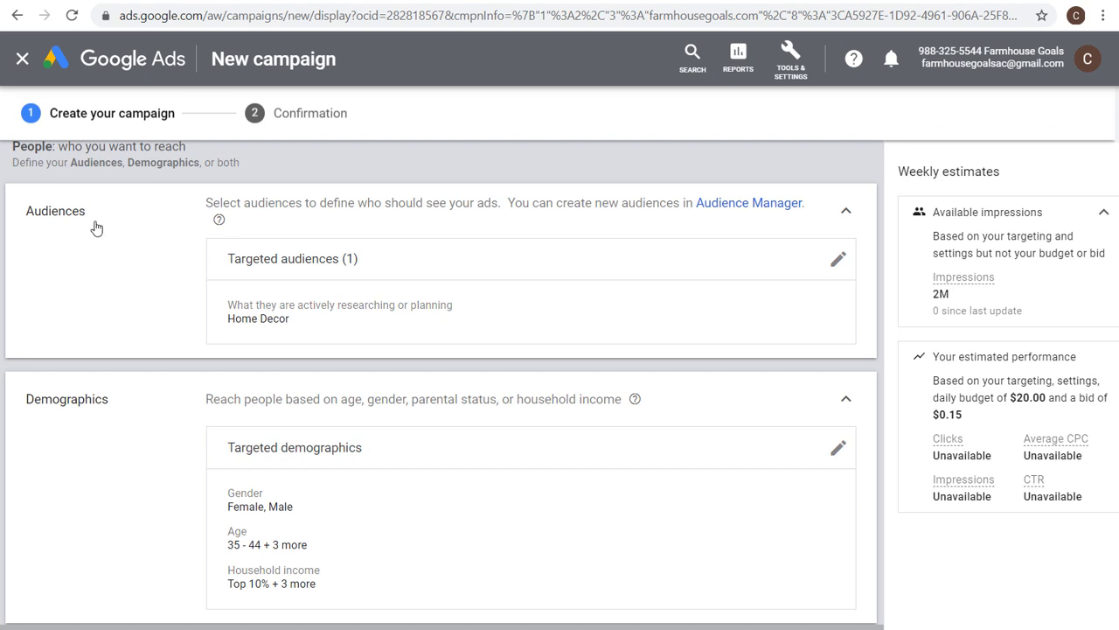
scroll(102, 301, down, 1)
scroll(140, 288, down, 3)
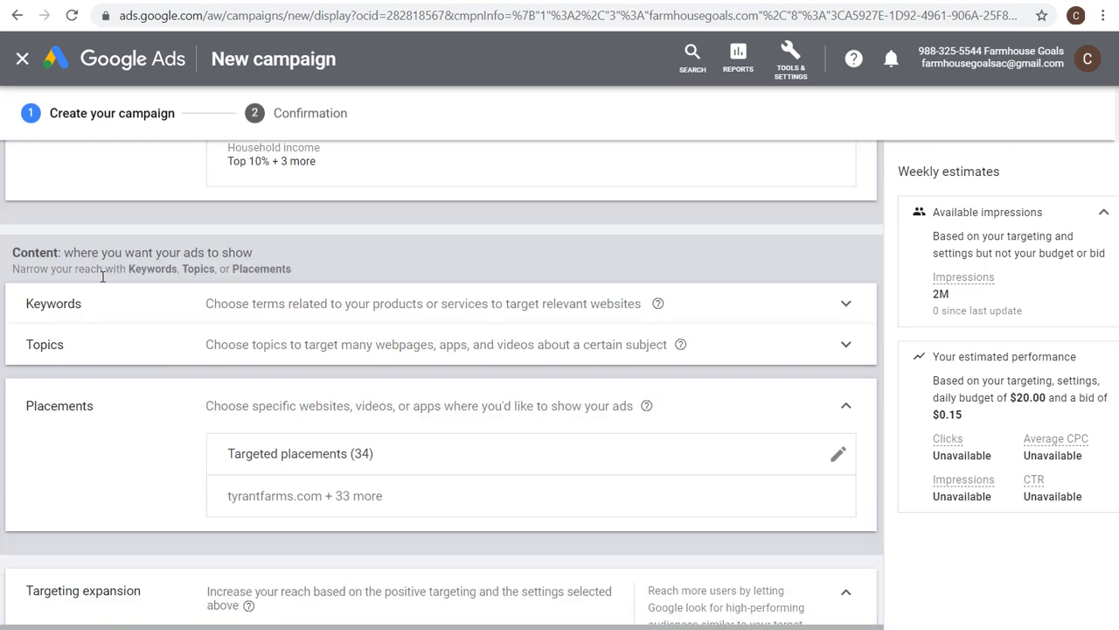
triple_click(103, 252)
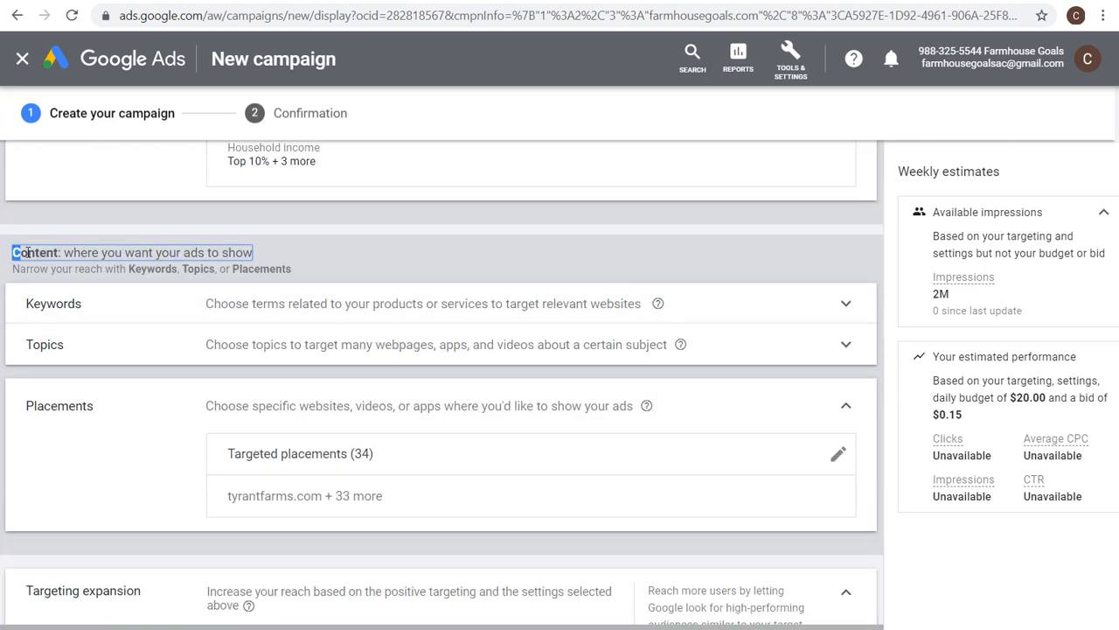
drag(102, 253, 254, 253)
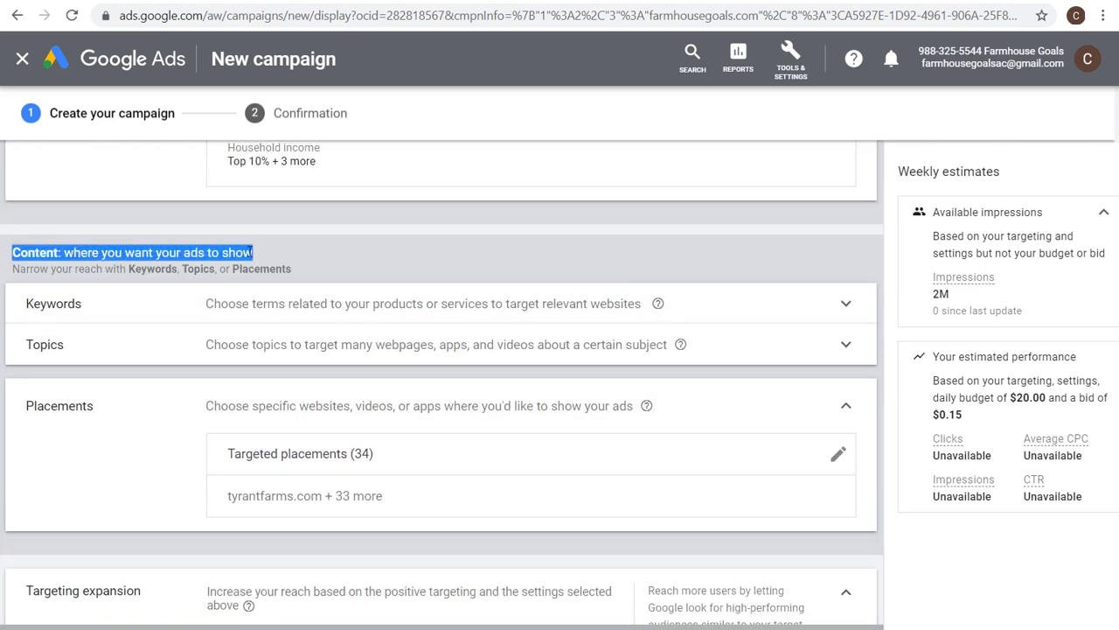
click(302, 220)
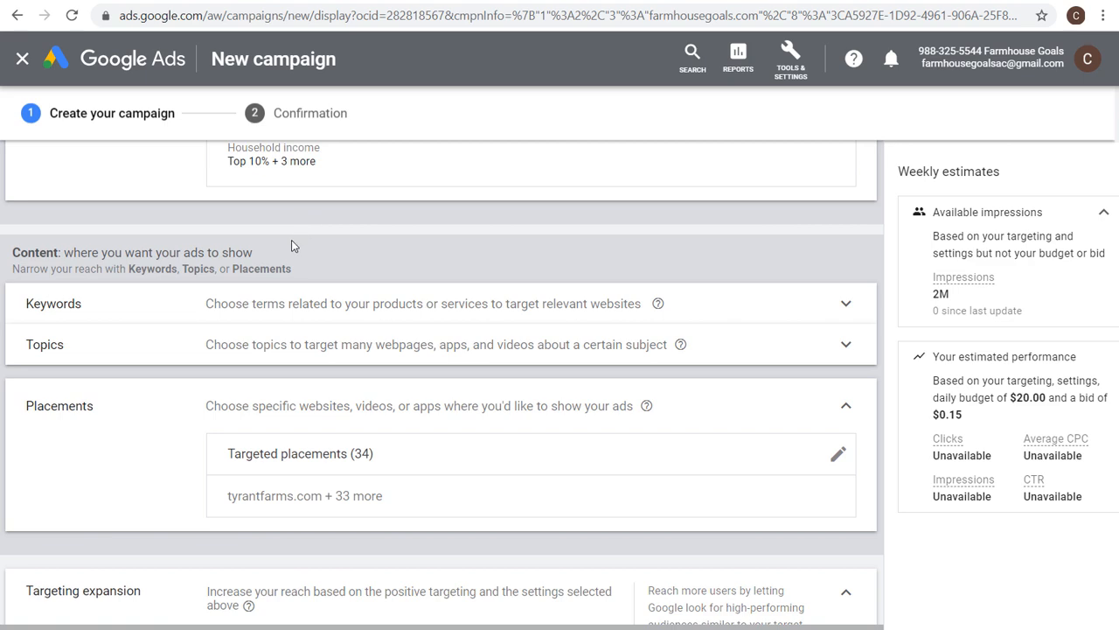
Look over the new responsive display ad form and the farmhousegoals.com/promo landing page in the other tab.
scroll(292, 243, down, 9)
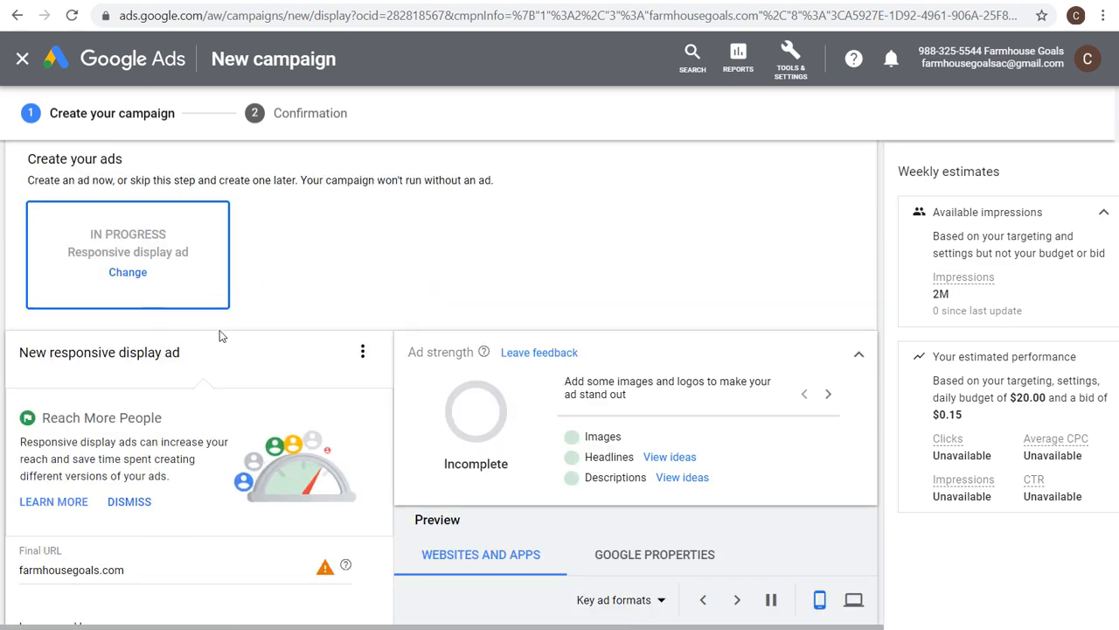
scroll(236, 260, down, 1)
scroll(243, 254, down, 5)
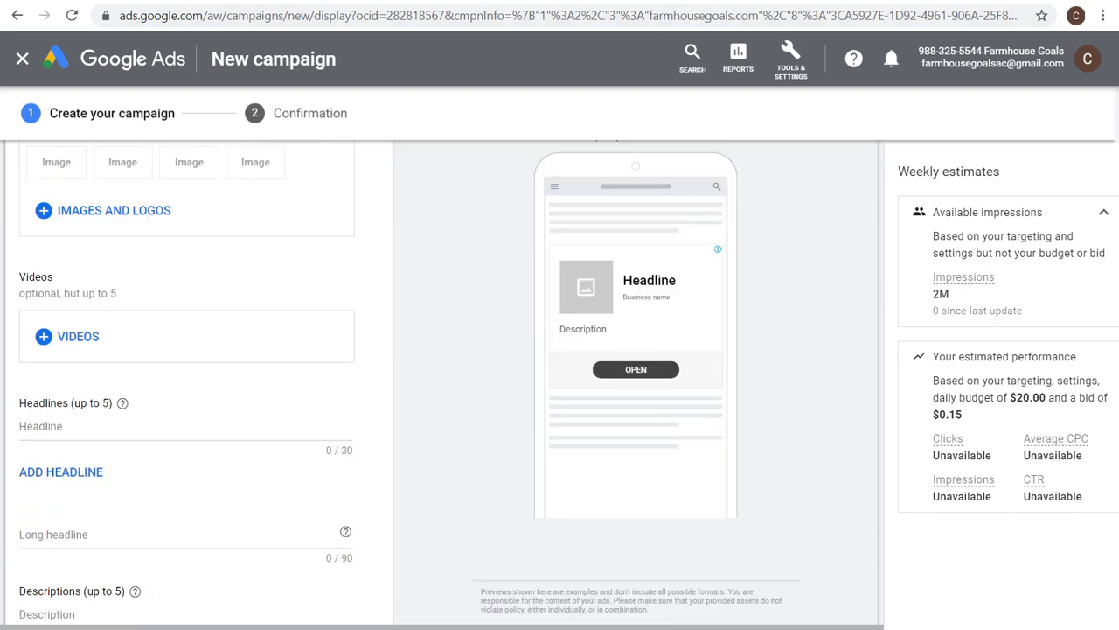
click(678, 1)
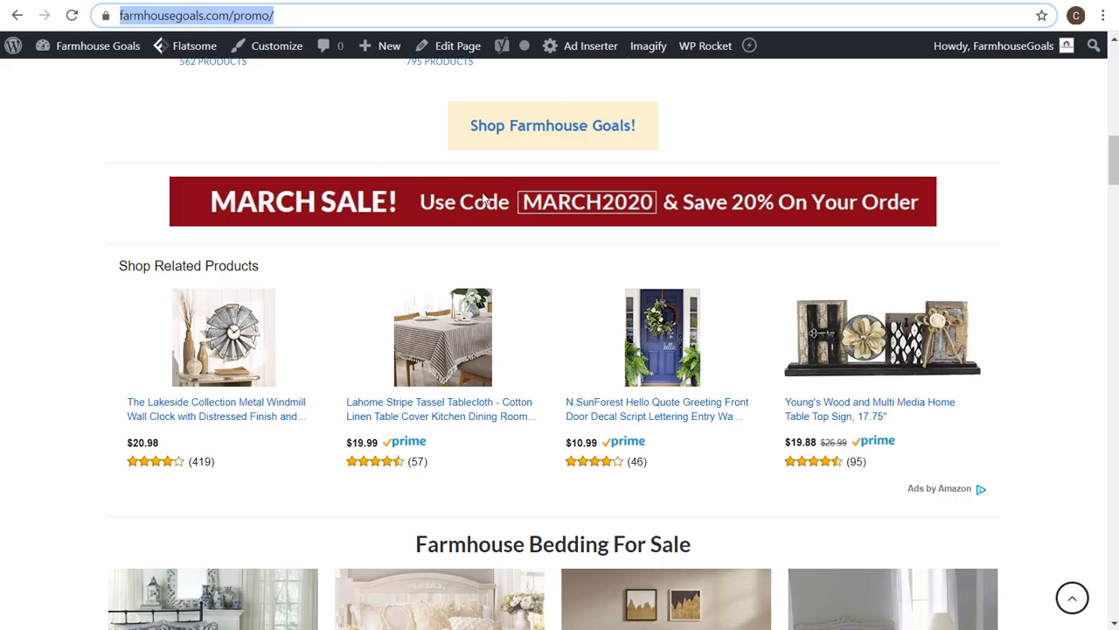
scroll(831, 201, up, 3)
scroll(850, 195, up, 1)
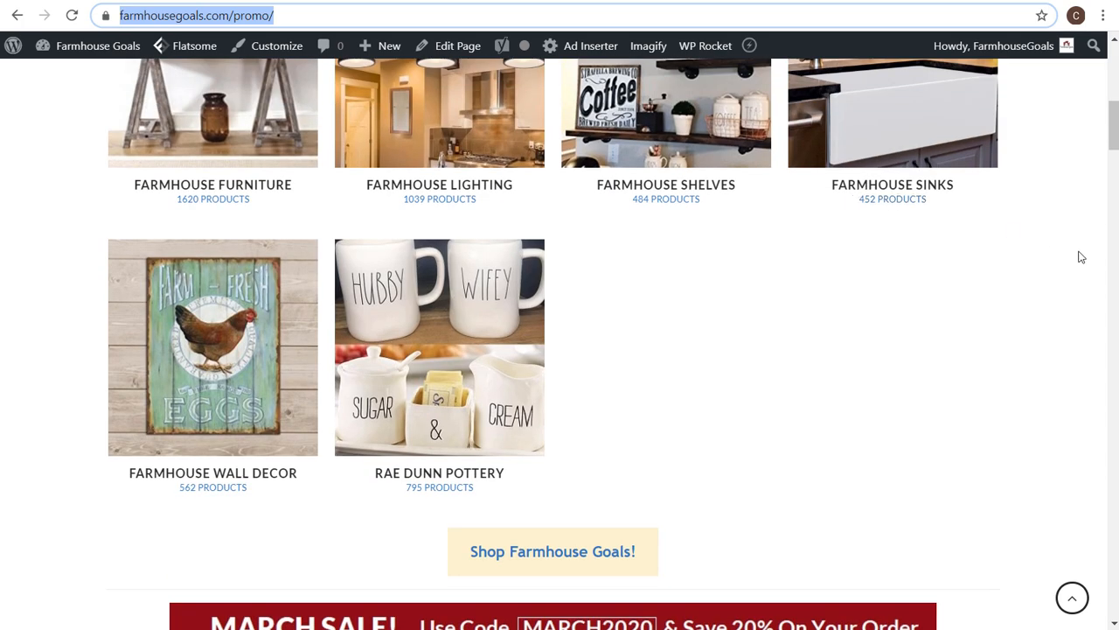
click(189, 3)
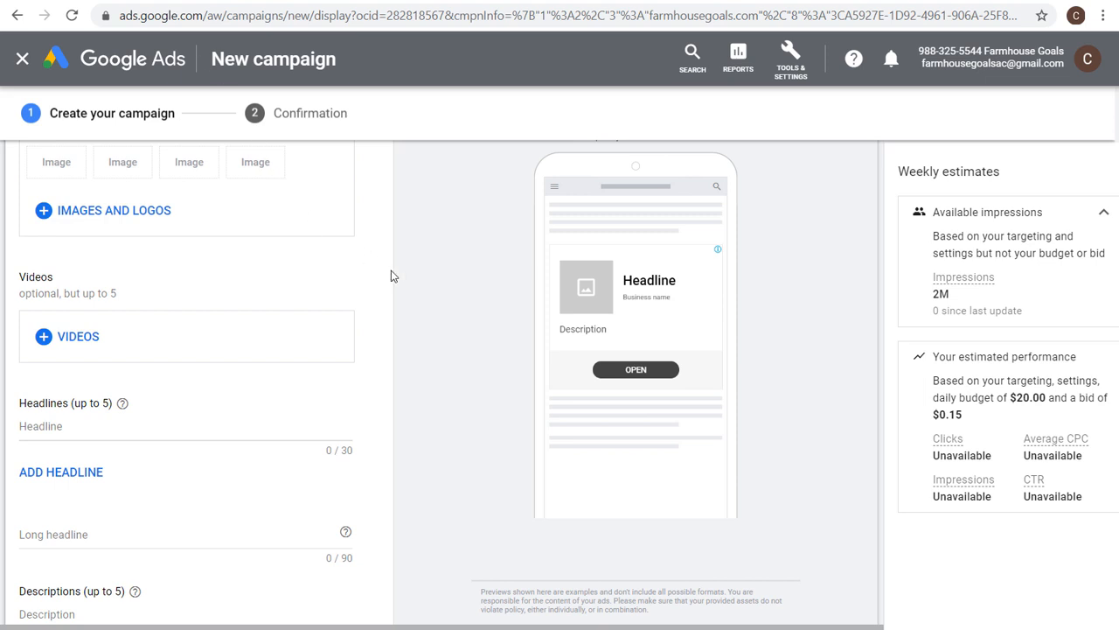